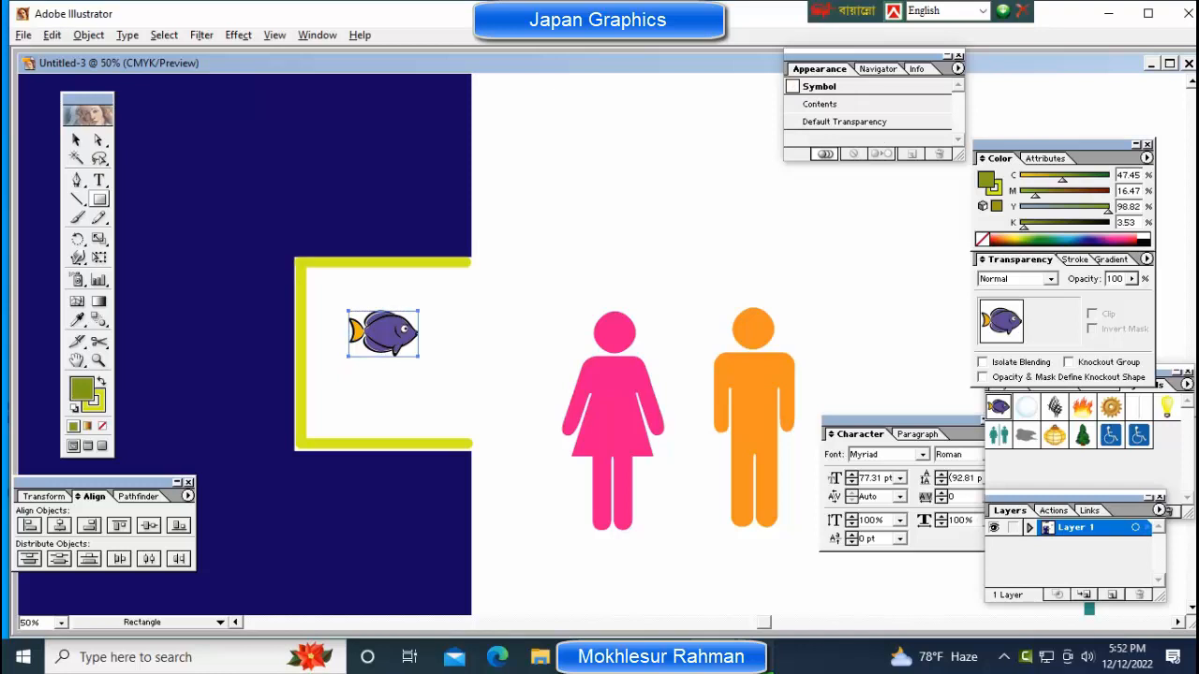
left_click(74, 113)
left_click(225, 178)
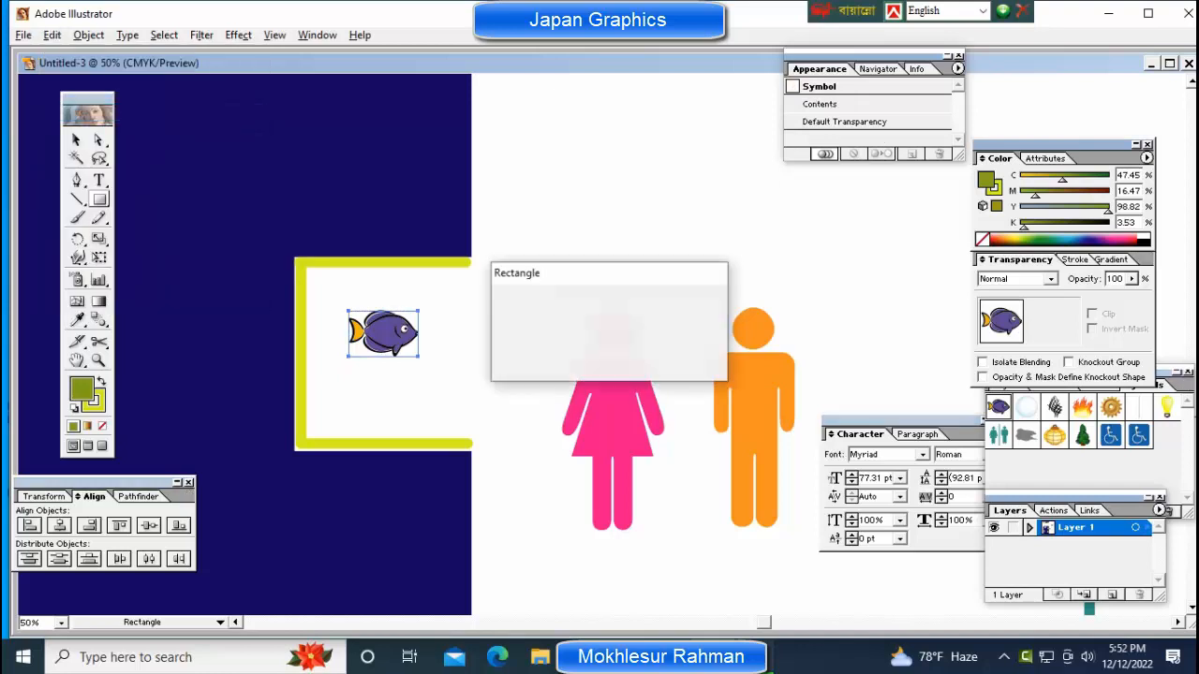
left_click(679, 338)
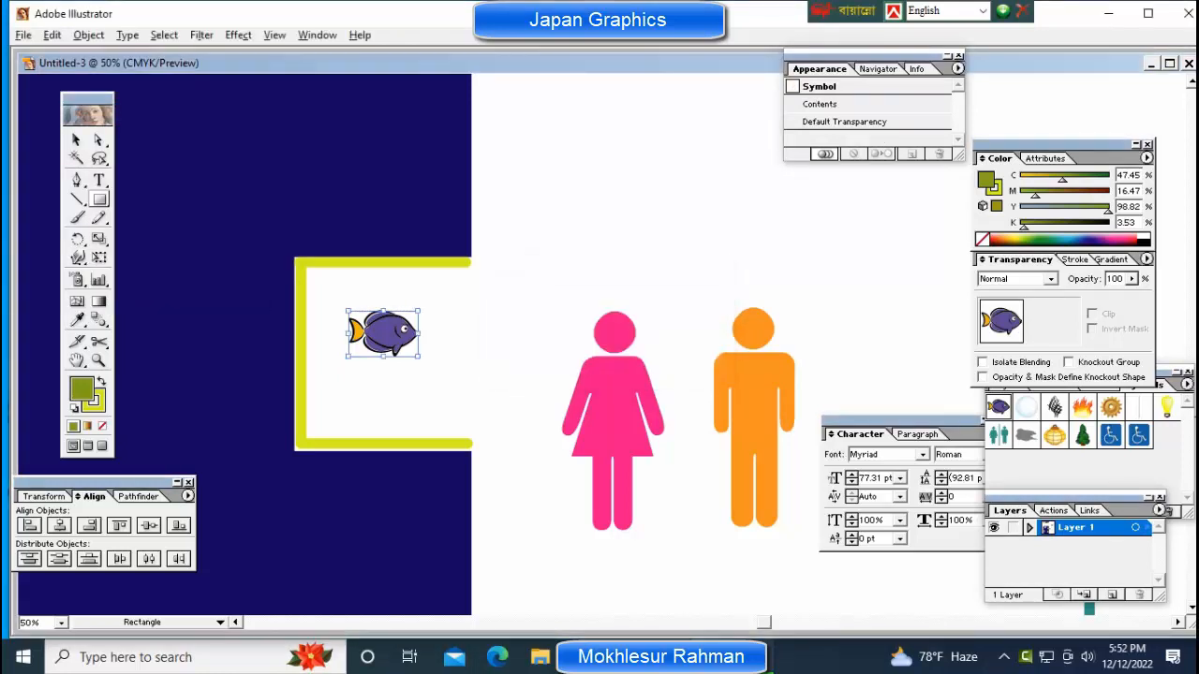
Paste three copies of the fish, placing two of them in the blank area above the pink figure.
left_click(76, 140)
left_click(52, 35)
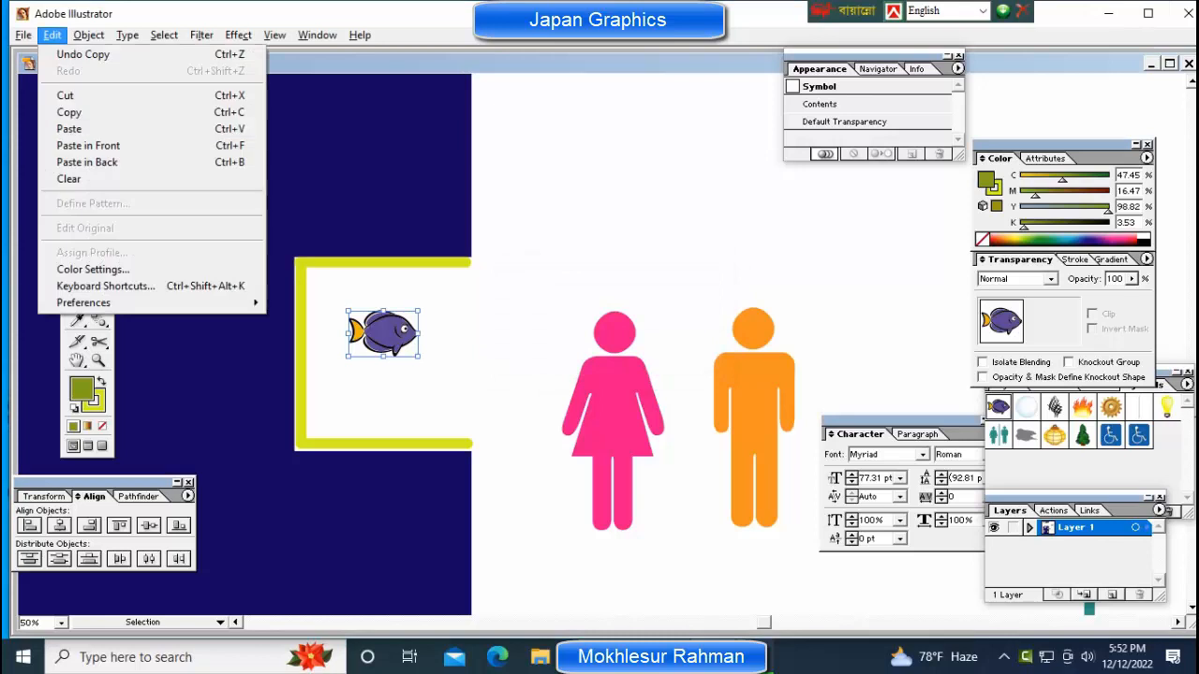
left_click(69, 128)
left_click_drag(602, 348, 537, 256)
left_click(52, 35)
left_click(69, 128)
left_click_drag(602, 346, 635, 210)
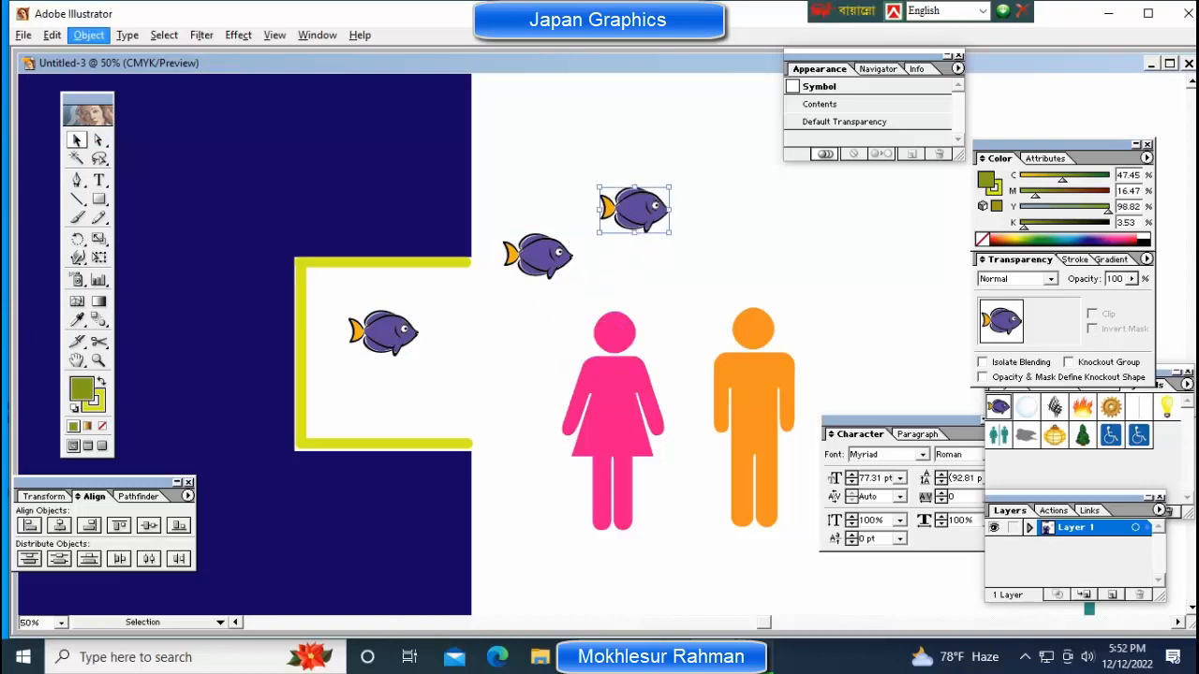
left_click(89, 34)
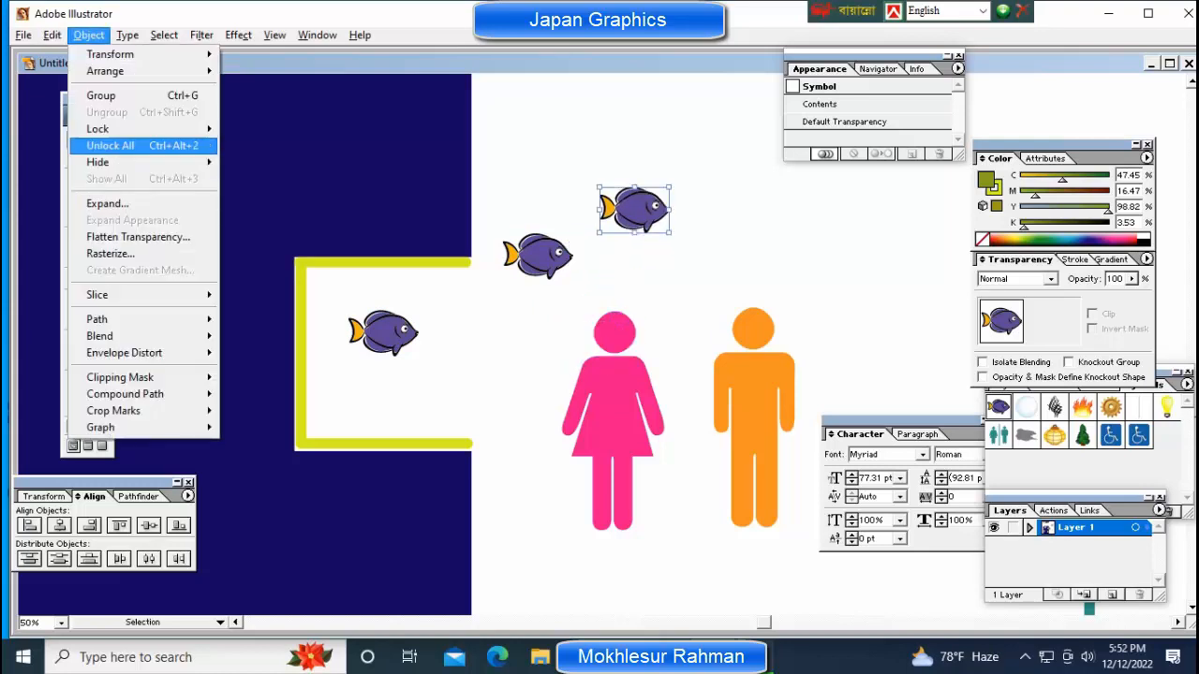
mouse_move(52, 34)
left_click(69, 125)
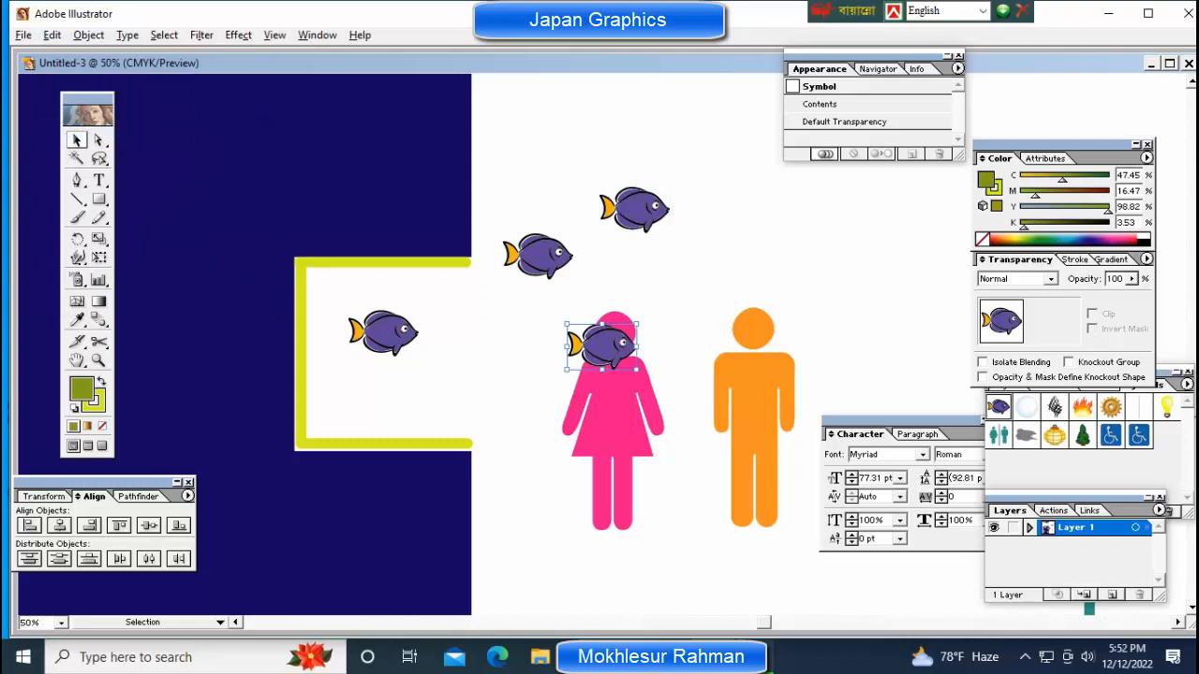
key("ctrl+shift+a")
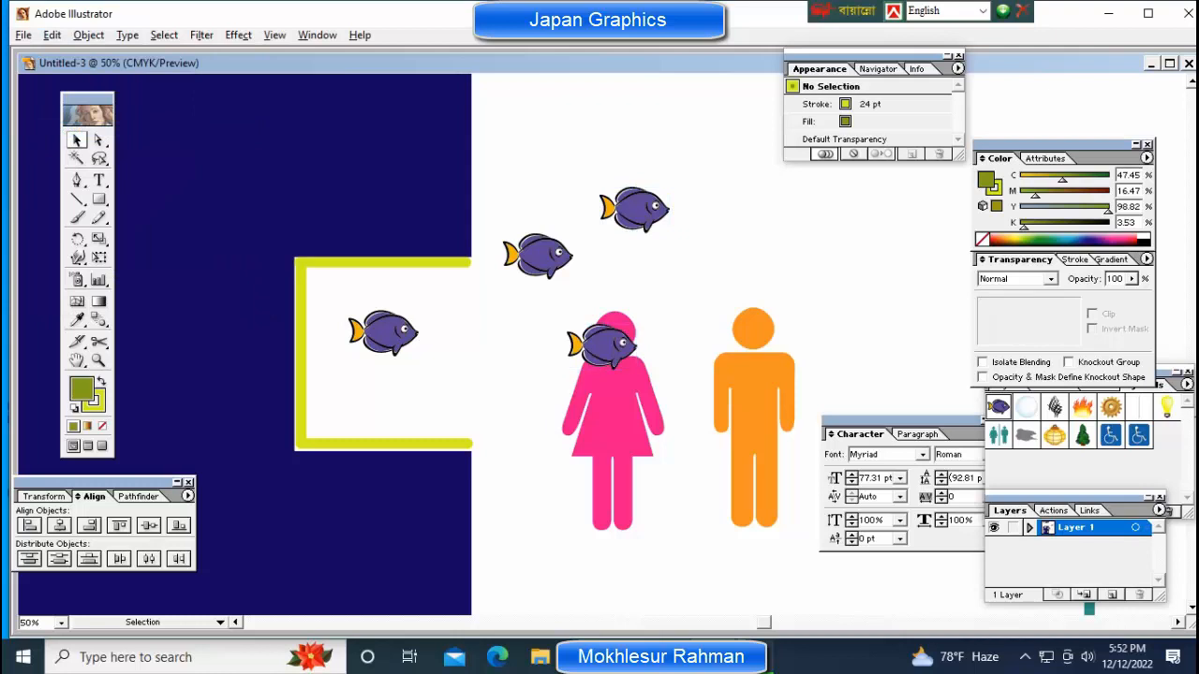
Try reflecting the fish inside the yellow frame across the horizontal axis, and undo it.
left_click(384, 333)
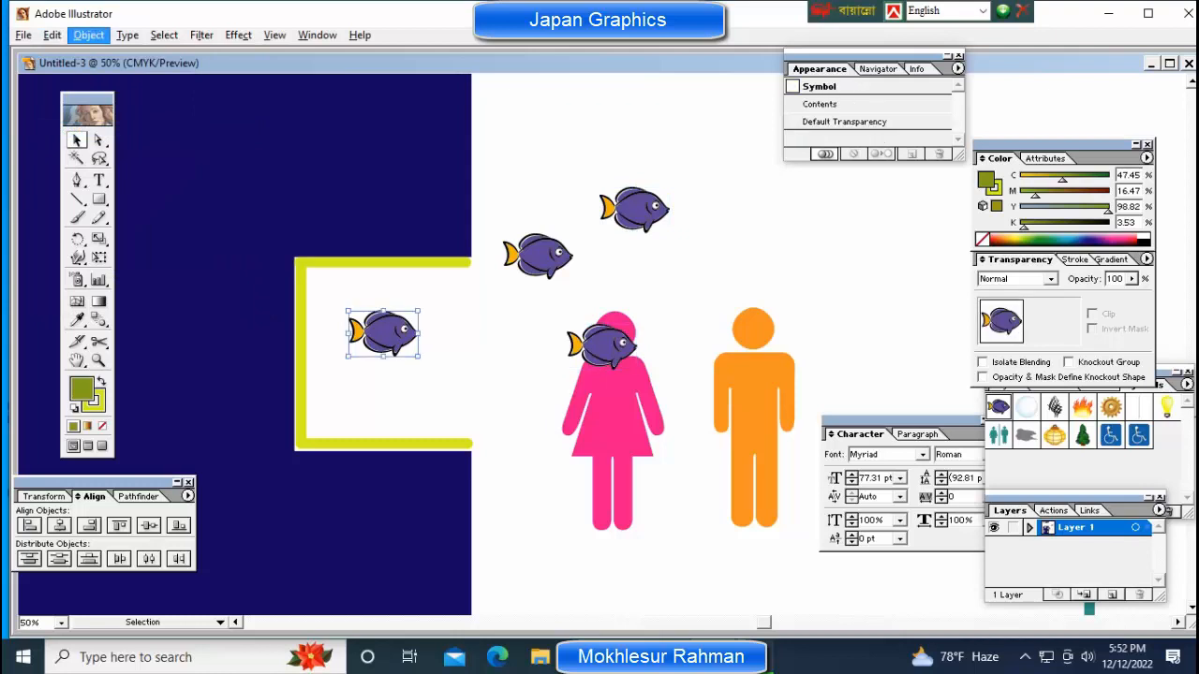
left_click(53, 35)
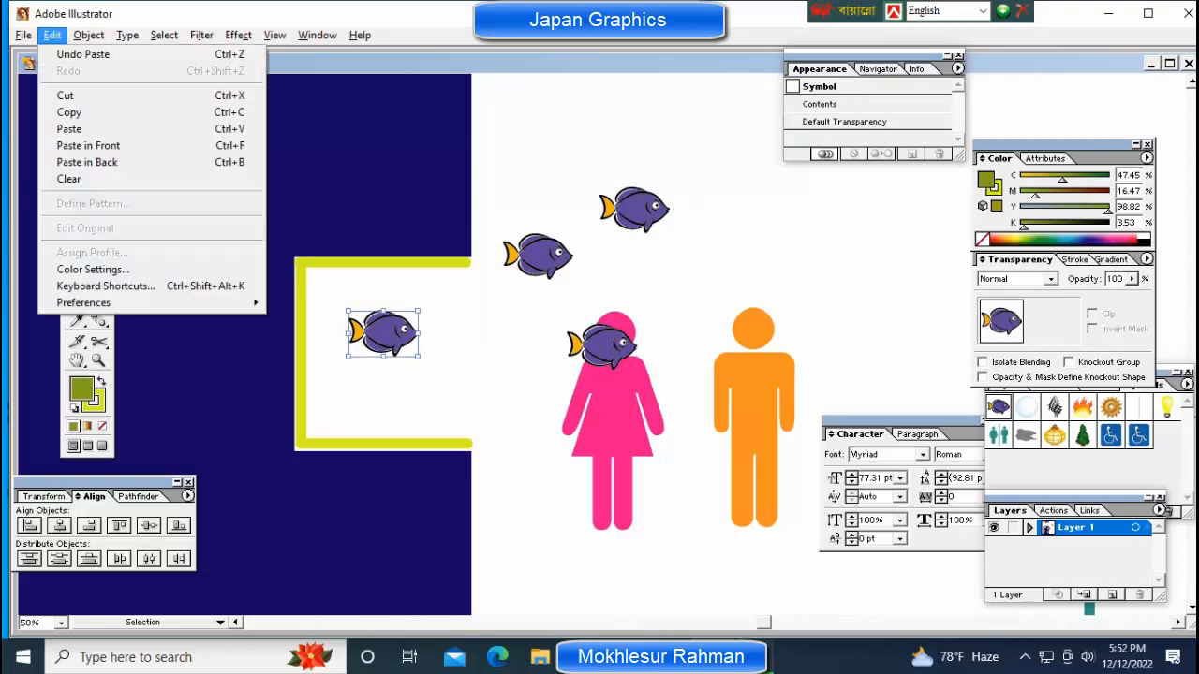
mouse_move(89, 35)
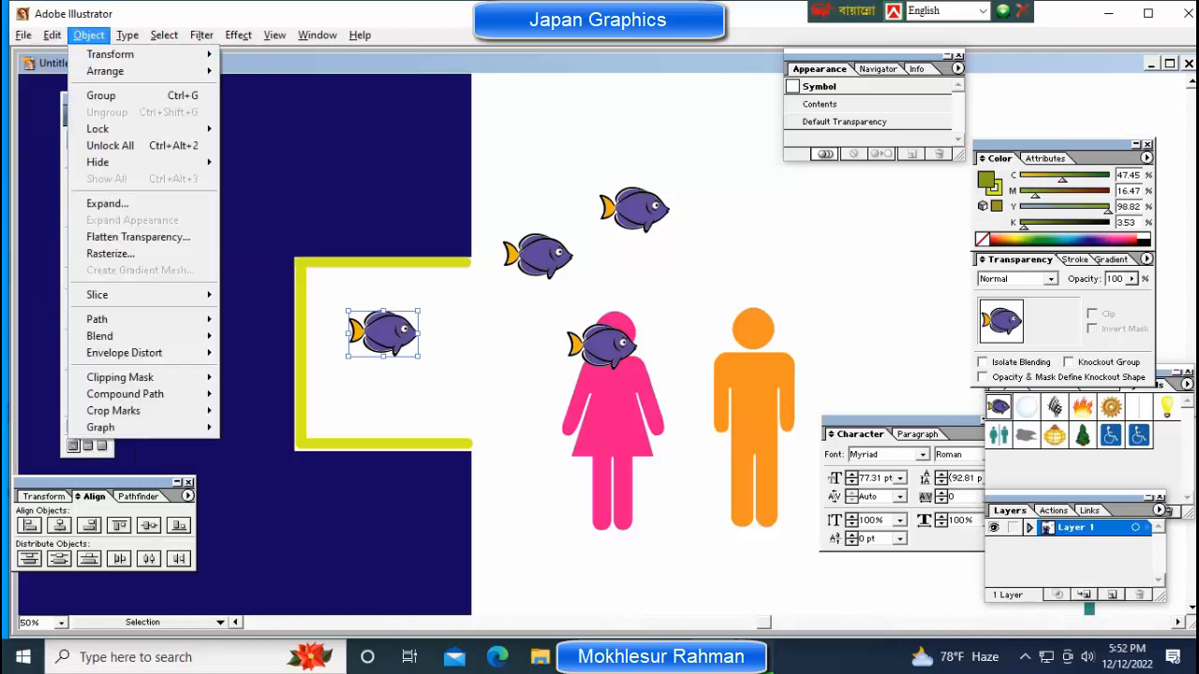
mouse_move(110, 54)
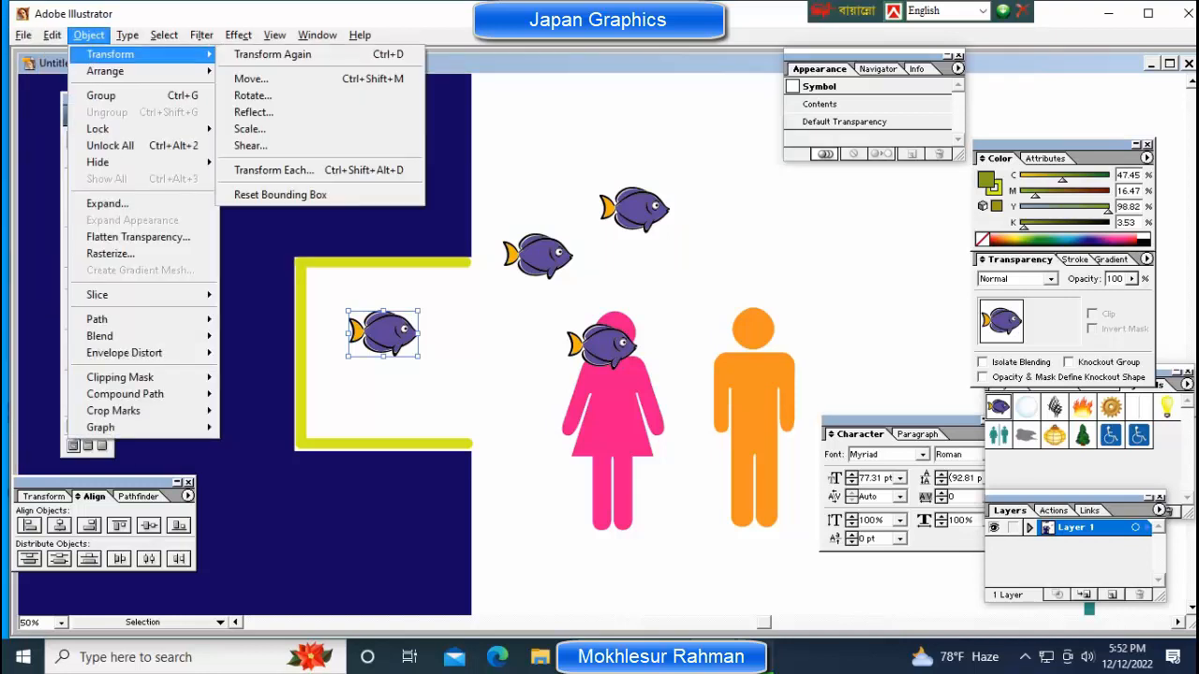
left_click(253, 111)
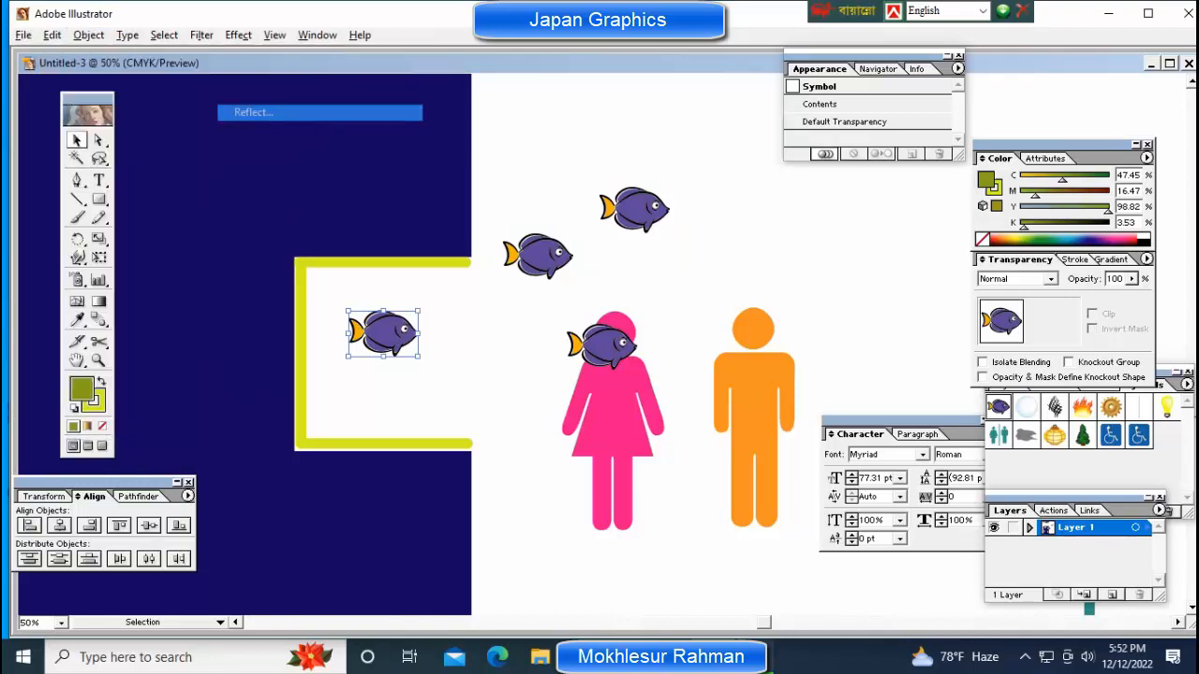
left_click(515, 292)
key("Return")
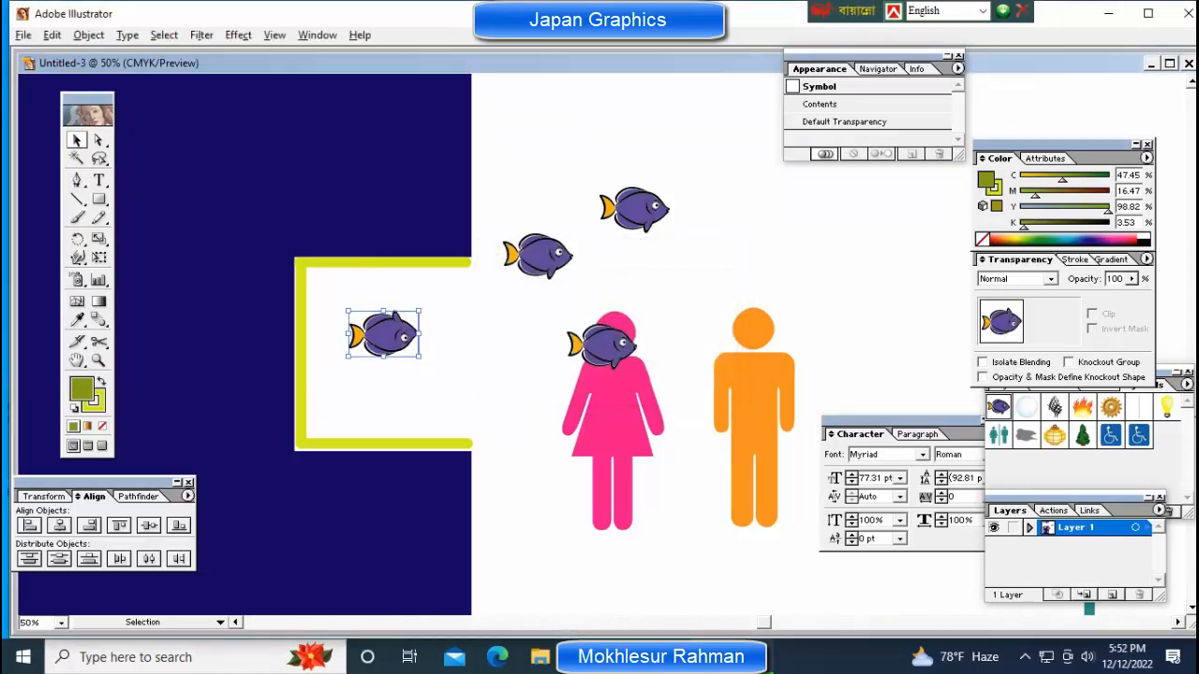
left_click(53, 36)
left_click(84, 53)
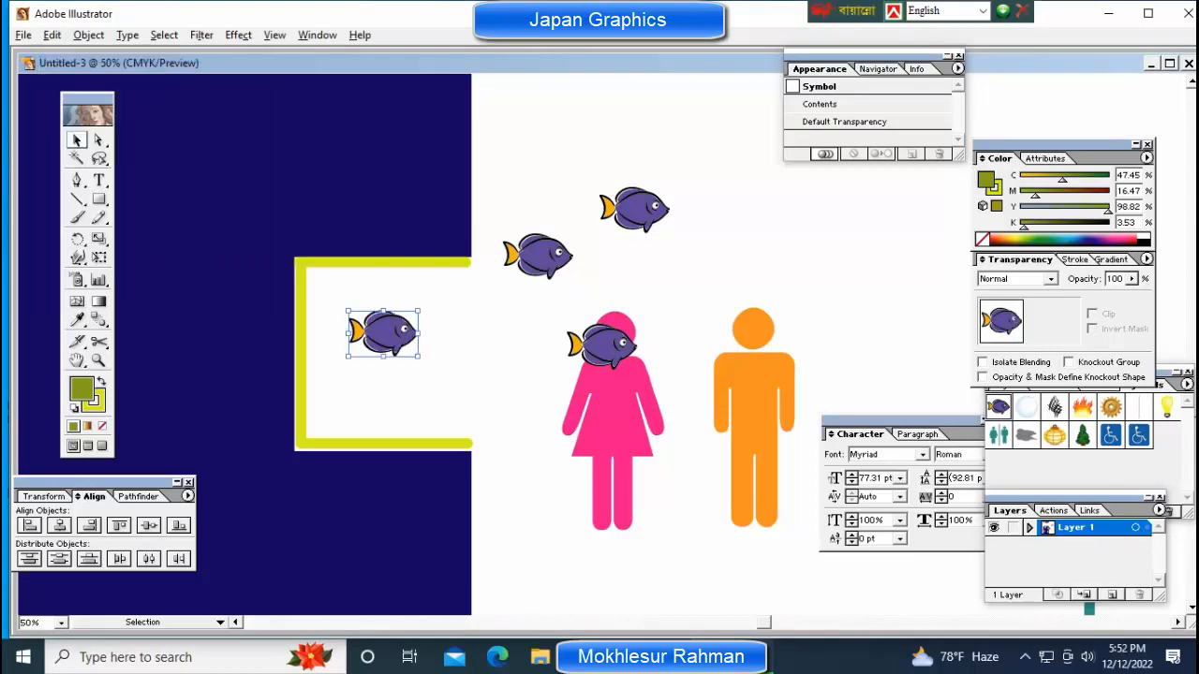
Reflect the fish inside the yellow frame across the vertical axis at 90° and deselect it.
left_click(89, 35)
mouse_move(117, 54)
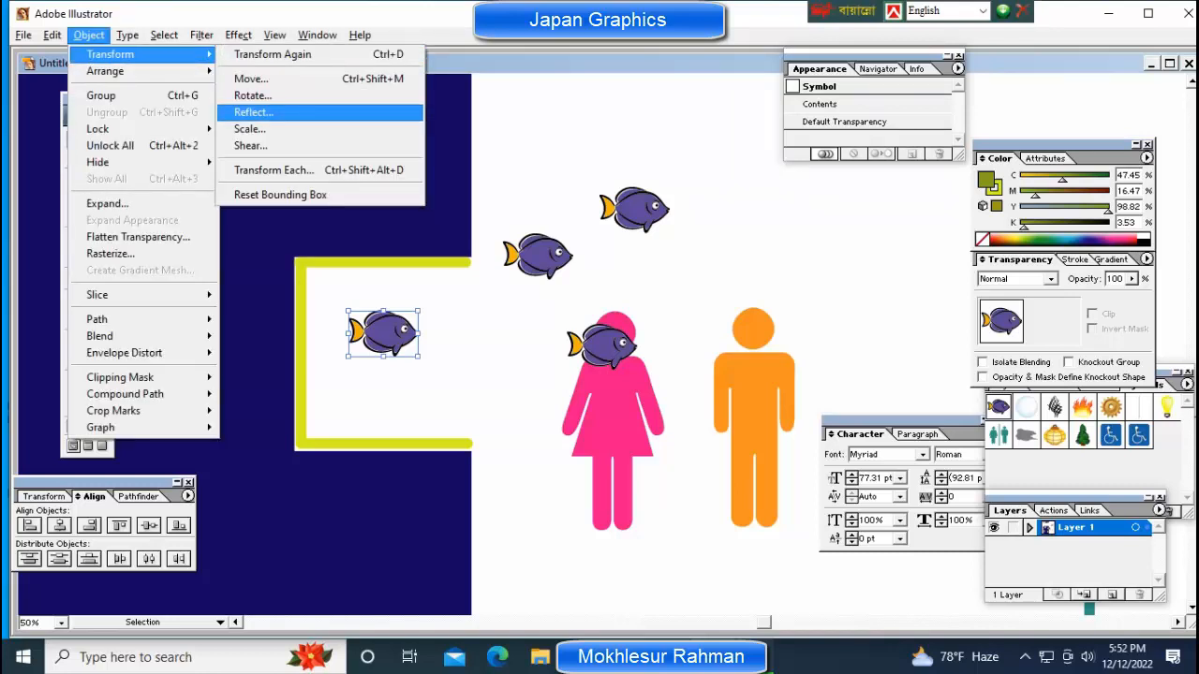
left_click(253, 111)
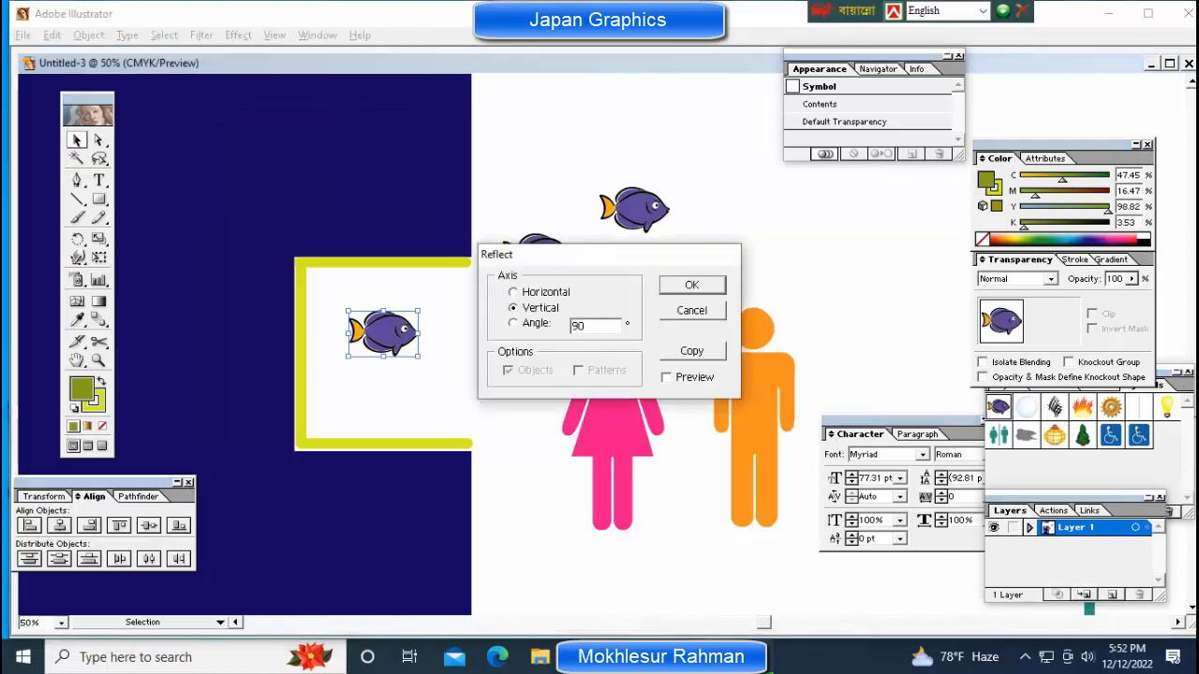
key("Return")
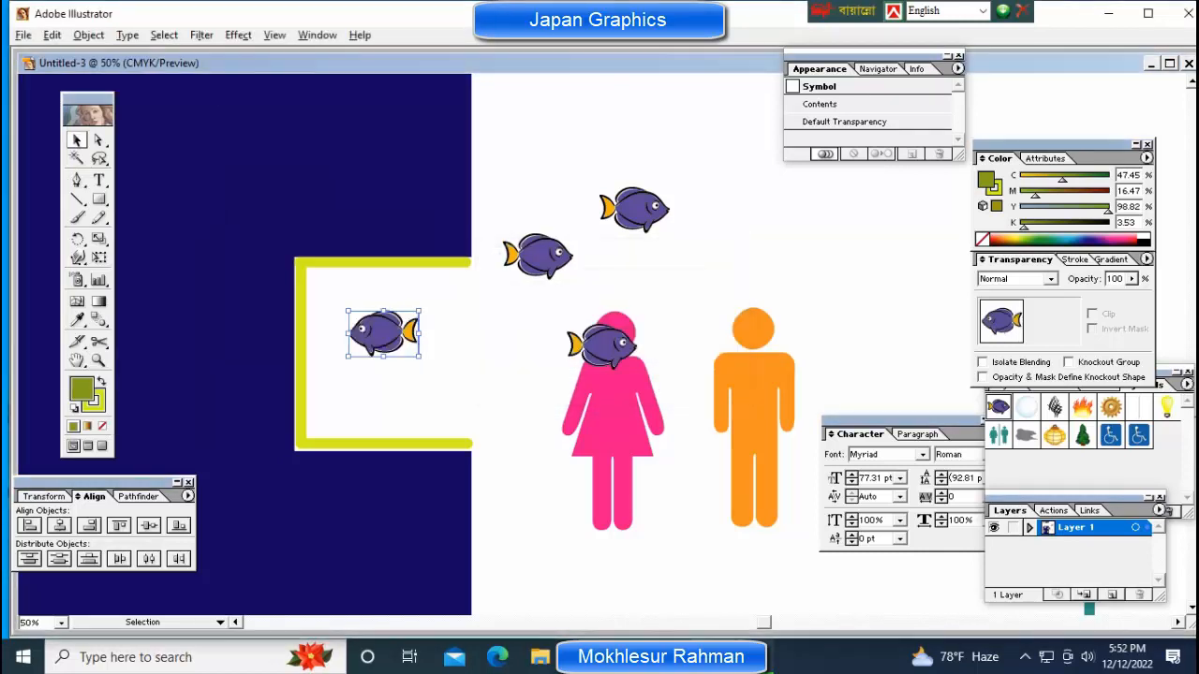
key("ctrl+shift+a")
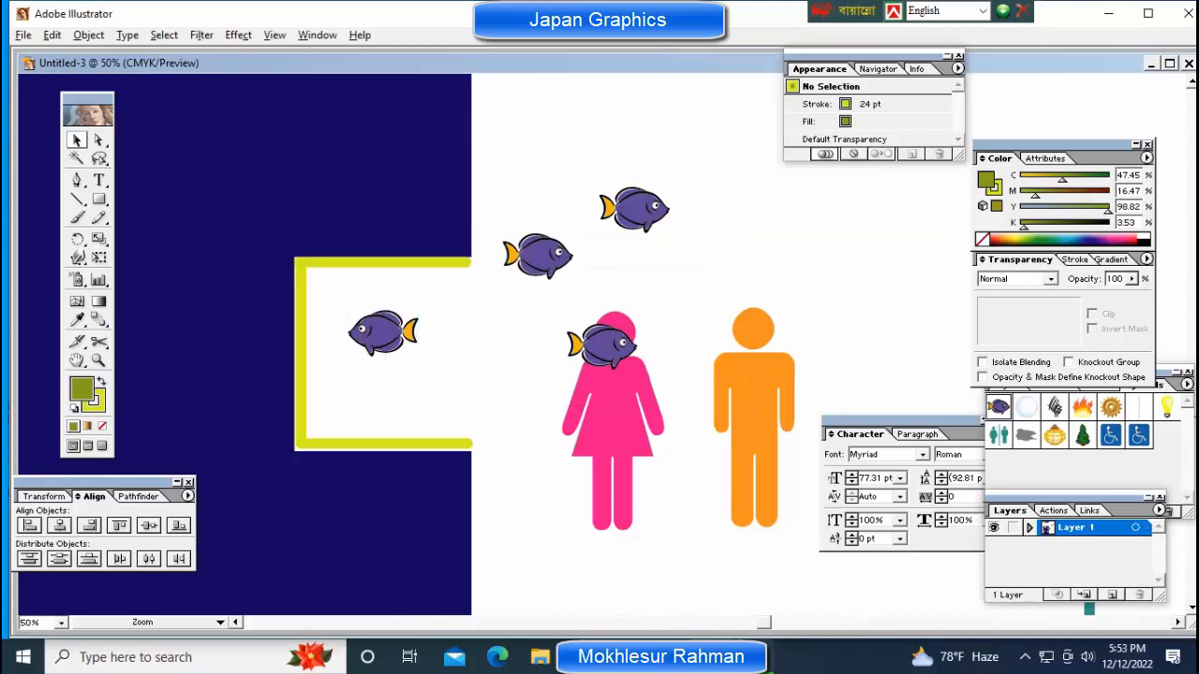
Arrange the reflected fish and the two copies above the pink figure at reduced sizes inside the yellow frame.
mouse_move(326, 294)
left_mouse_down()
mouse_move(438, 368)
mouse_move(351, 301)
mouse_move(339, 326)
mouse_move(354, 400)
mouse_move(358, 360)
left_mouse_up()
key("ctrl+shift+a")
left_click_drag(632, 208, 382, 403)
left_click(487, 309)
left_click(543, 255)
left_click_drag(544, 255, 339, 300)
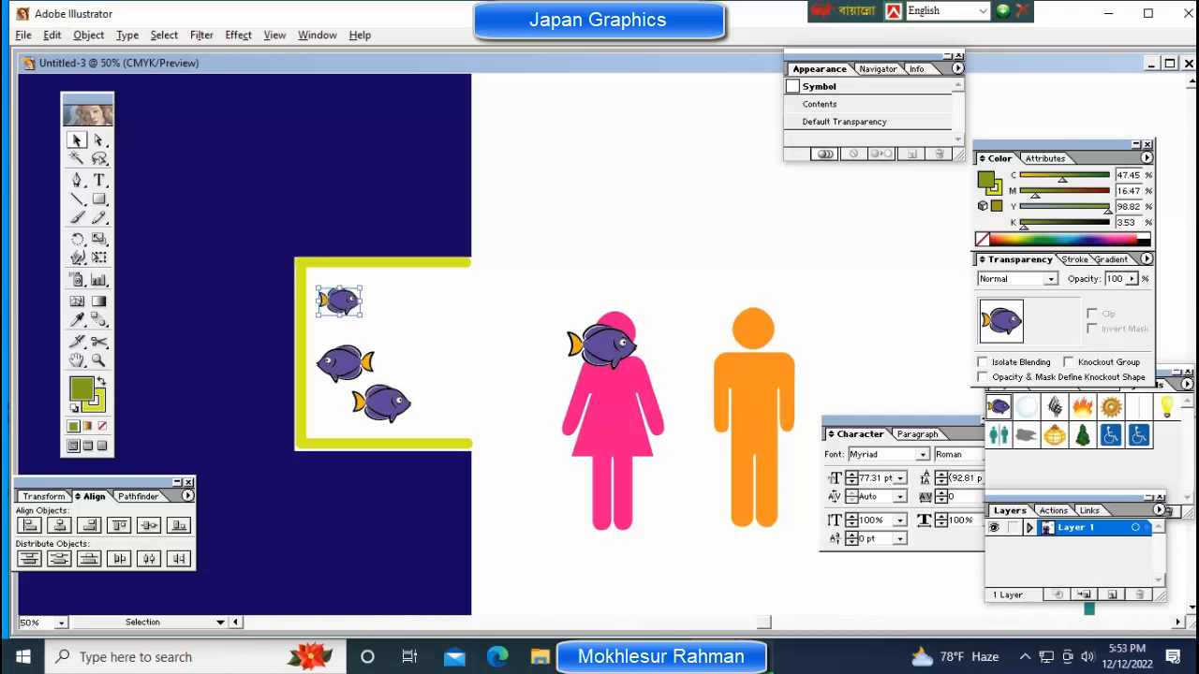
Move the fish off the pink figure to the blank area above it and break its link to the symbol.
left_click_drag(601, 346, 566, 237)
key("ctrl+equal")
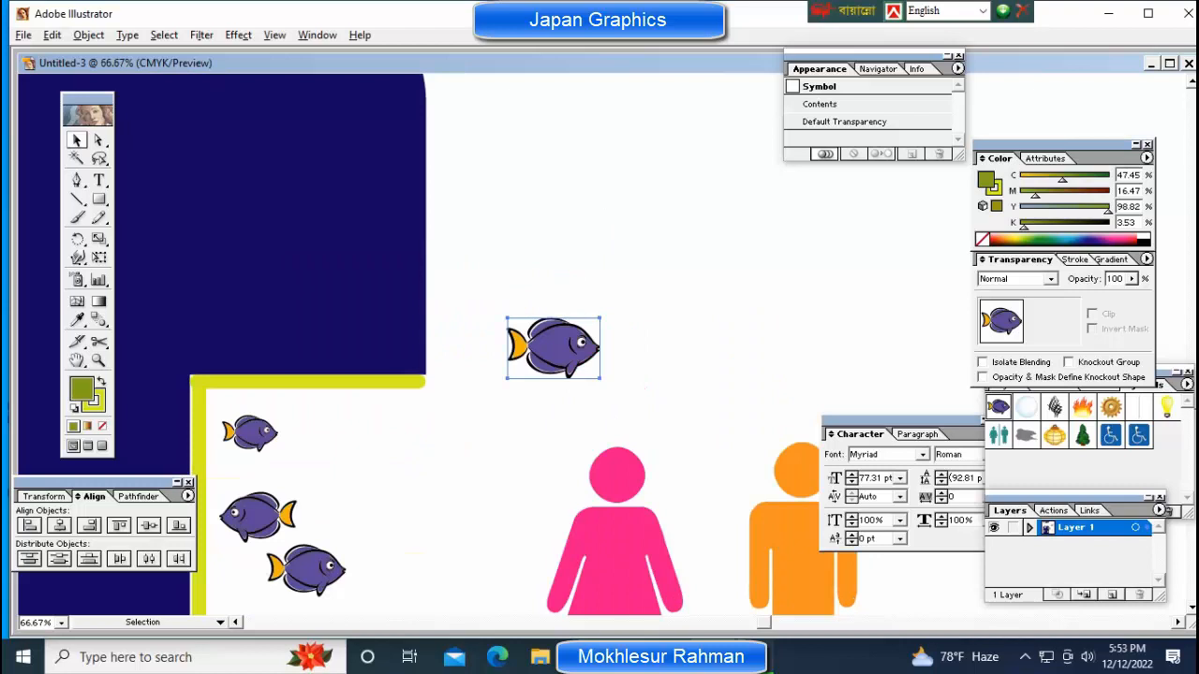
right_click(568, 341)
left_click(626, 391)
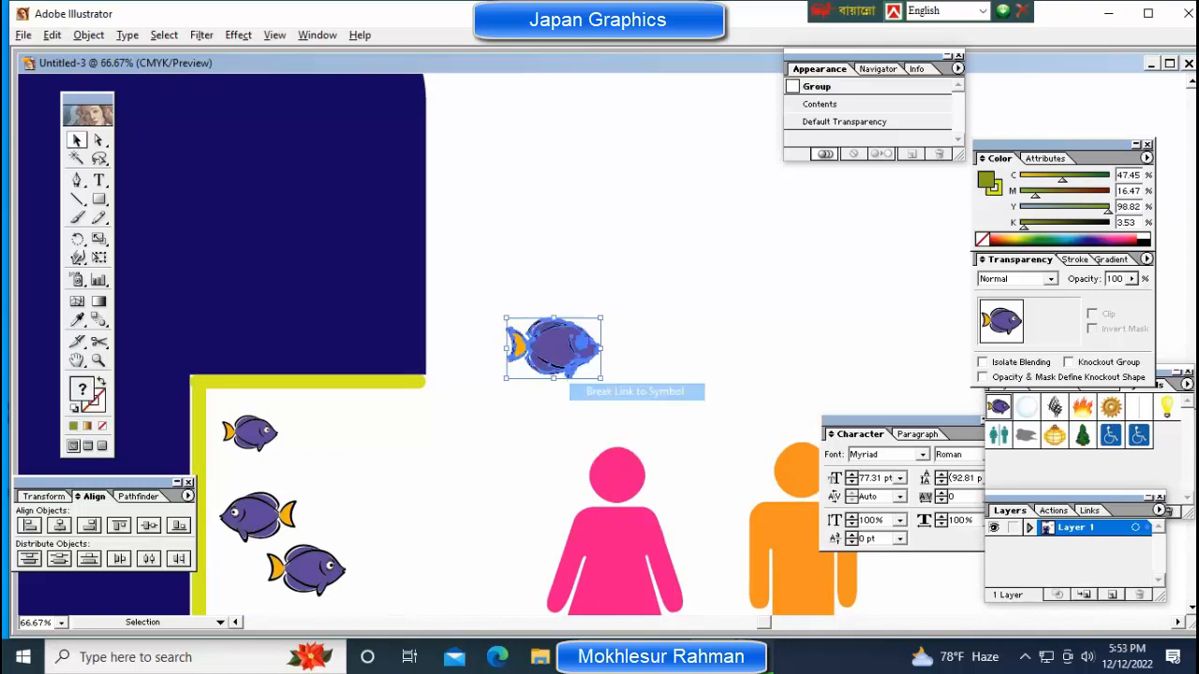
Ungroup the unlinked fish repeatedly until its parts are separate paths.
right_click(560, 342)
left_click(608, 395)
left_click(625, 397)
left_click(553, 344)
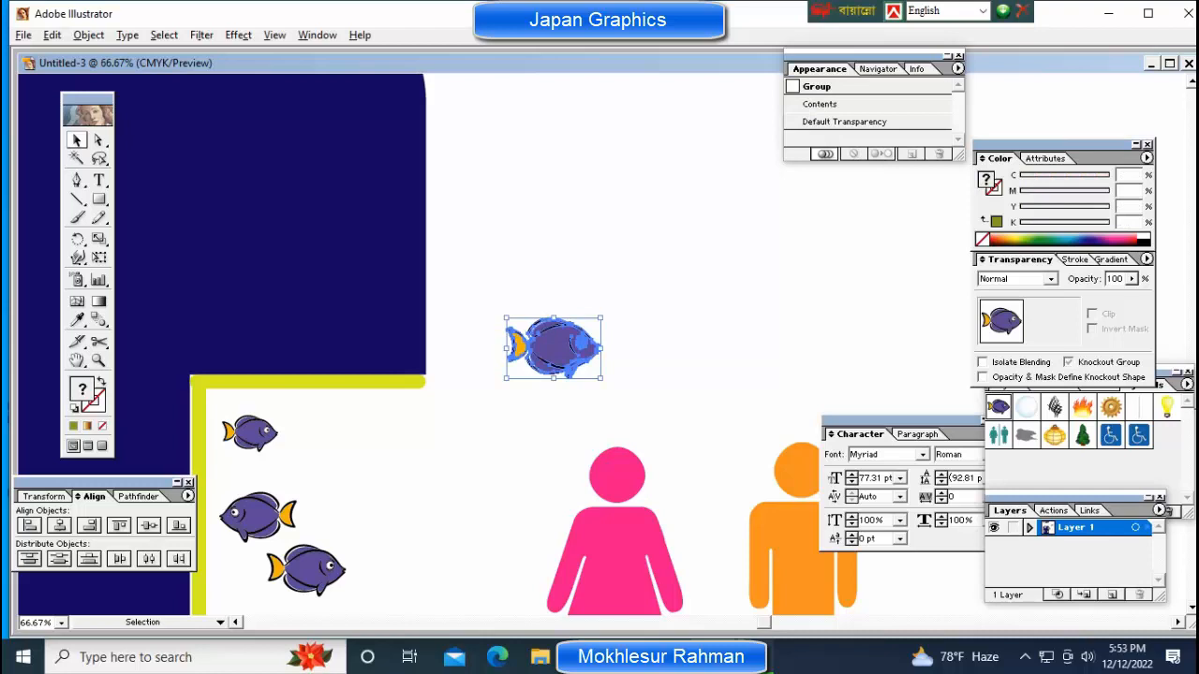
right_click(554, 341)
left_click(599, 391)
left_click(623, 395)
left_click(554, 344)
right_click(556, 343)
left_click(600, 393)
left_click(623, 395)
left_click(555, 345)
right_click(552, 343)
left_click(590, 403)
left_click(623, 395)
Fill the ungrouped fish's body with pink and its tail with dark blue.
left_click(562, 347)
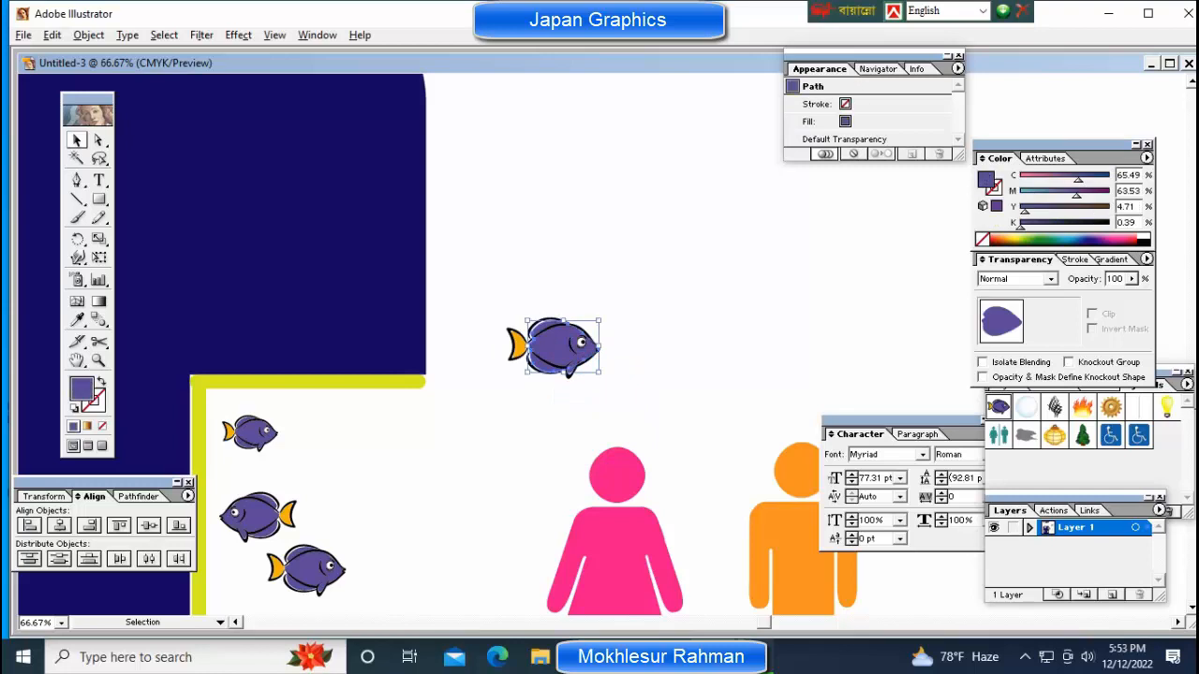
left_click(1120, 240)
left_click(674, 375)
left_click(518, 346)
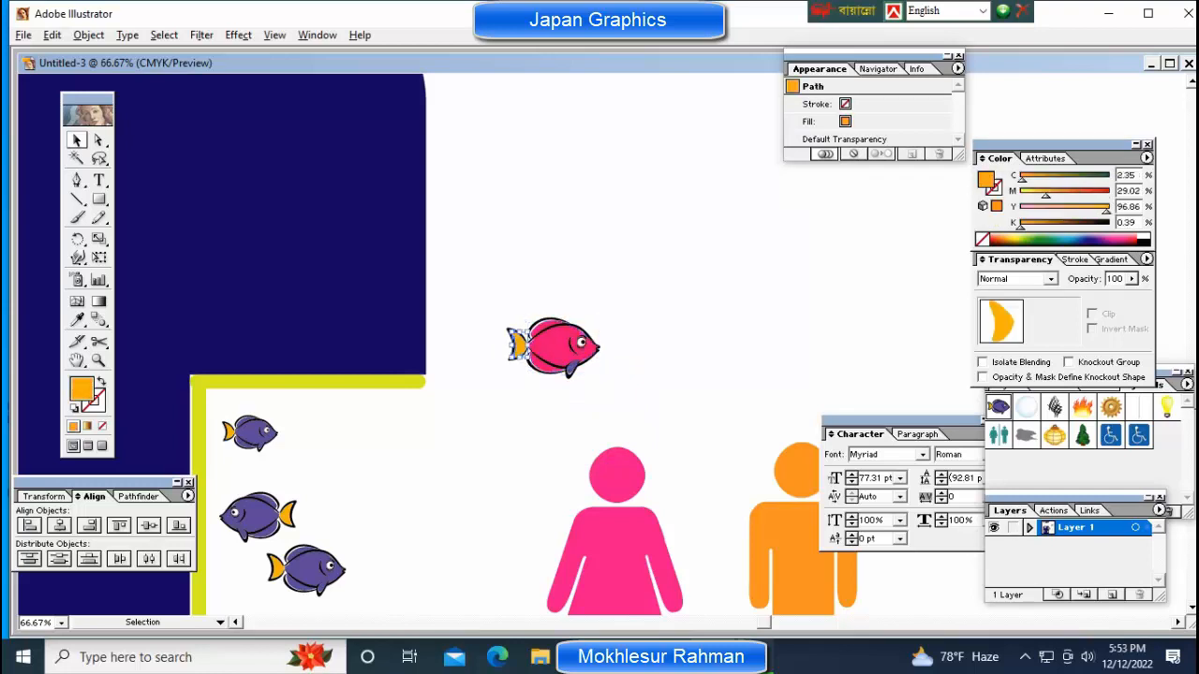
left_click(1087, 240)
left_click(674, 281)
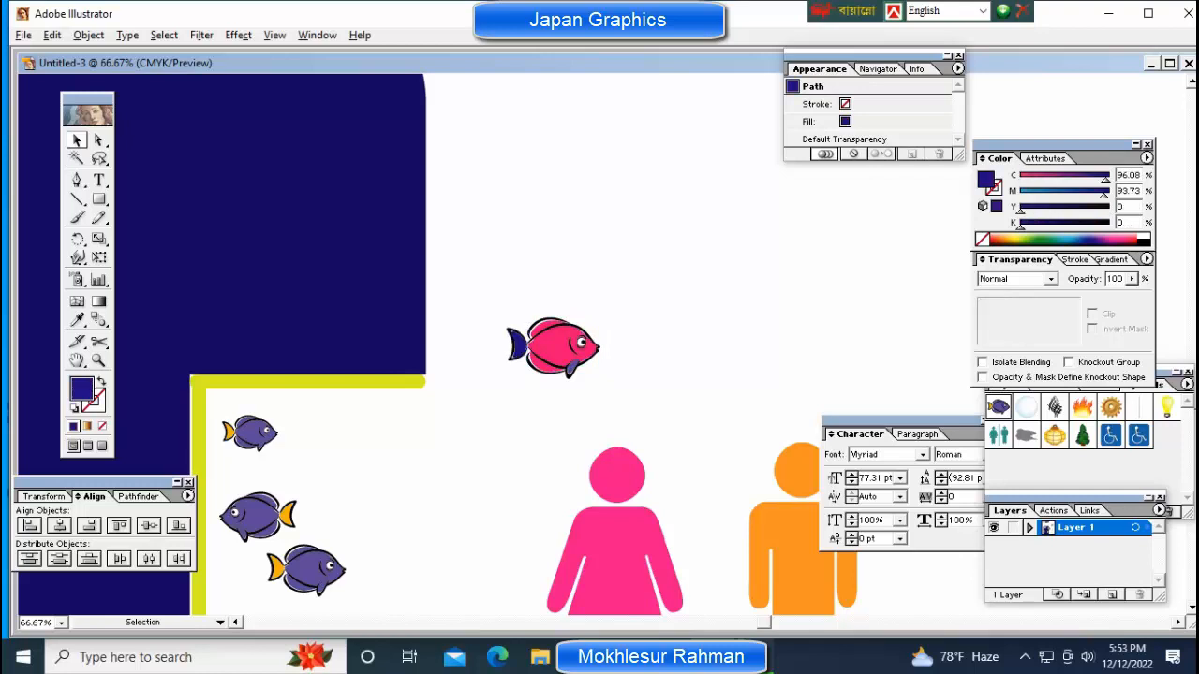
Group all parts of the recolored pink fish.
left_click_drag(489, 270, 615, 390)
right_click(555, 347)
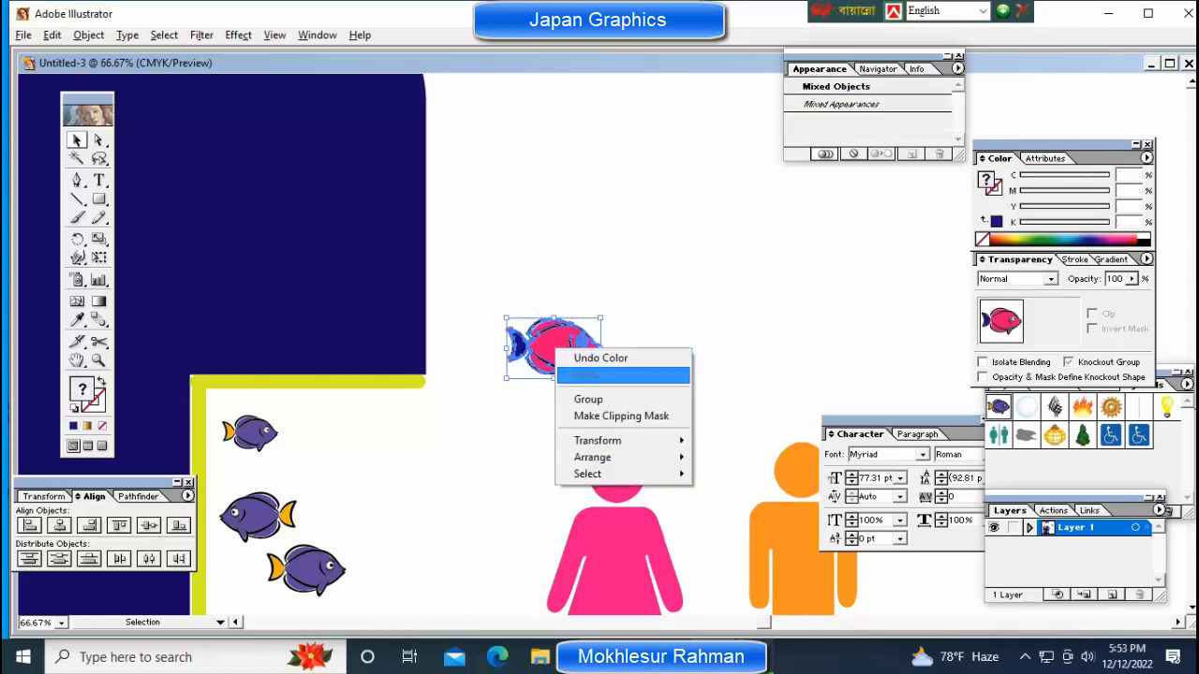
left_click(589, 399)
Copy the grouped pink fish and place the pasted copy inside the yellow frame beside the purple fish.
left_click_drag(499, 272, 613, 396)
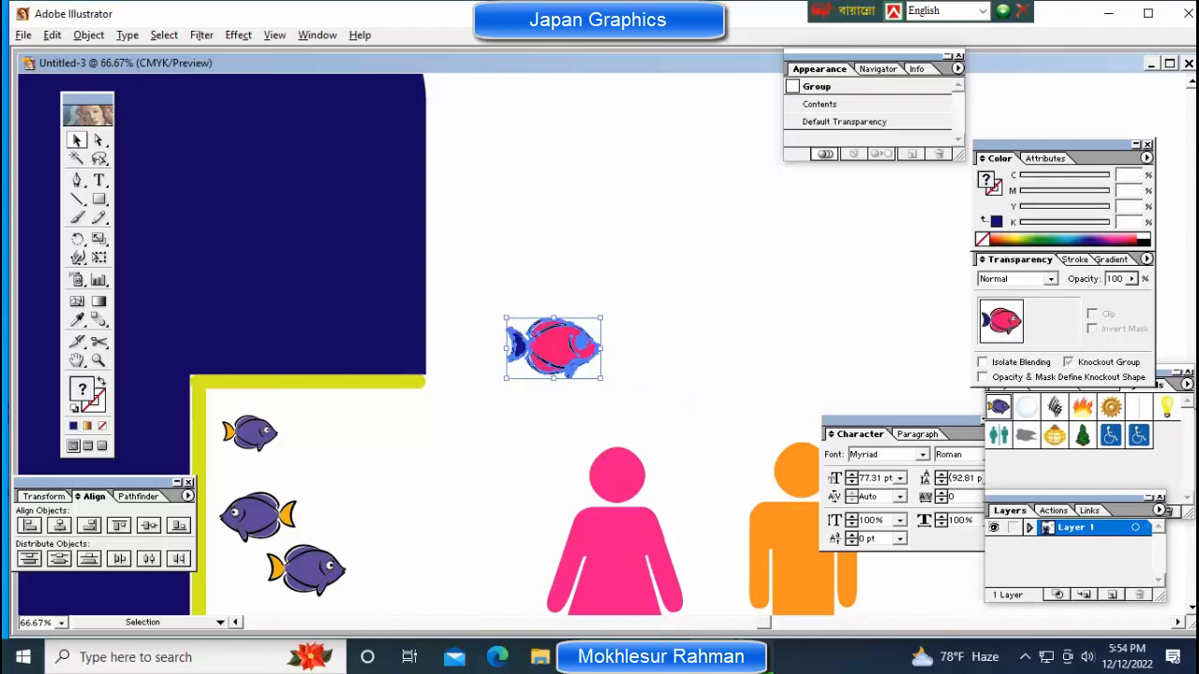
left_click(88, 34)
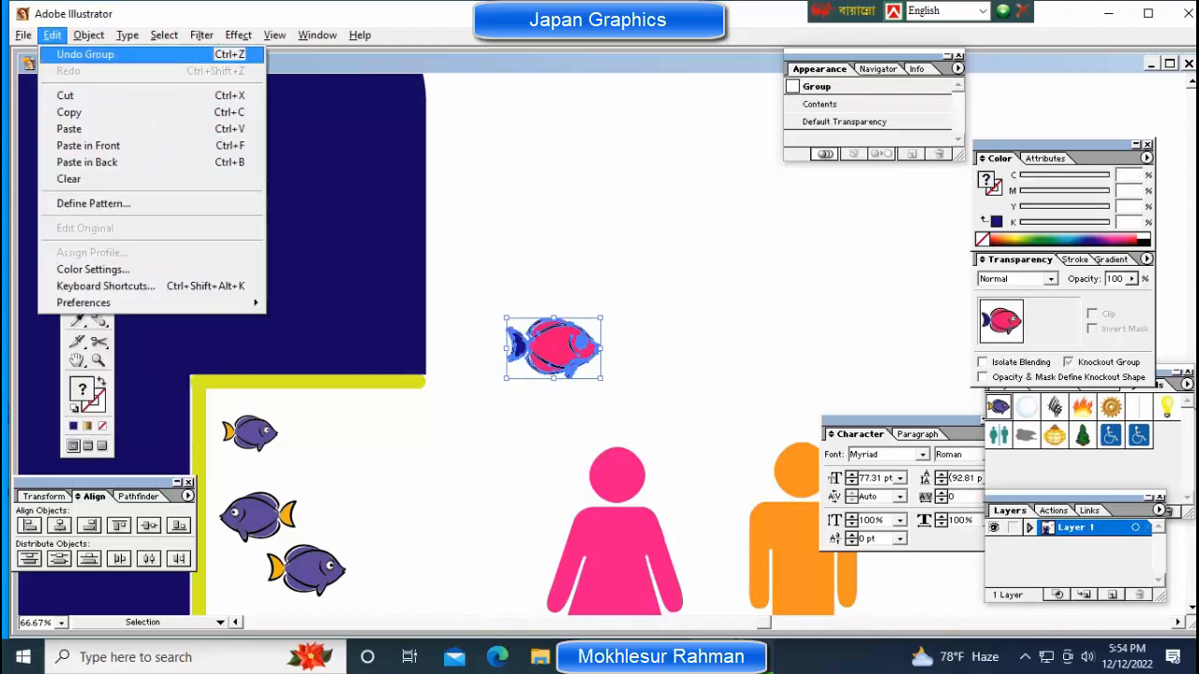
left_click(69, 112)
left_click(487, 214)
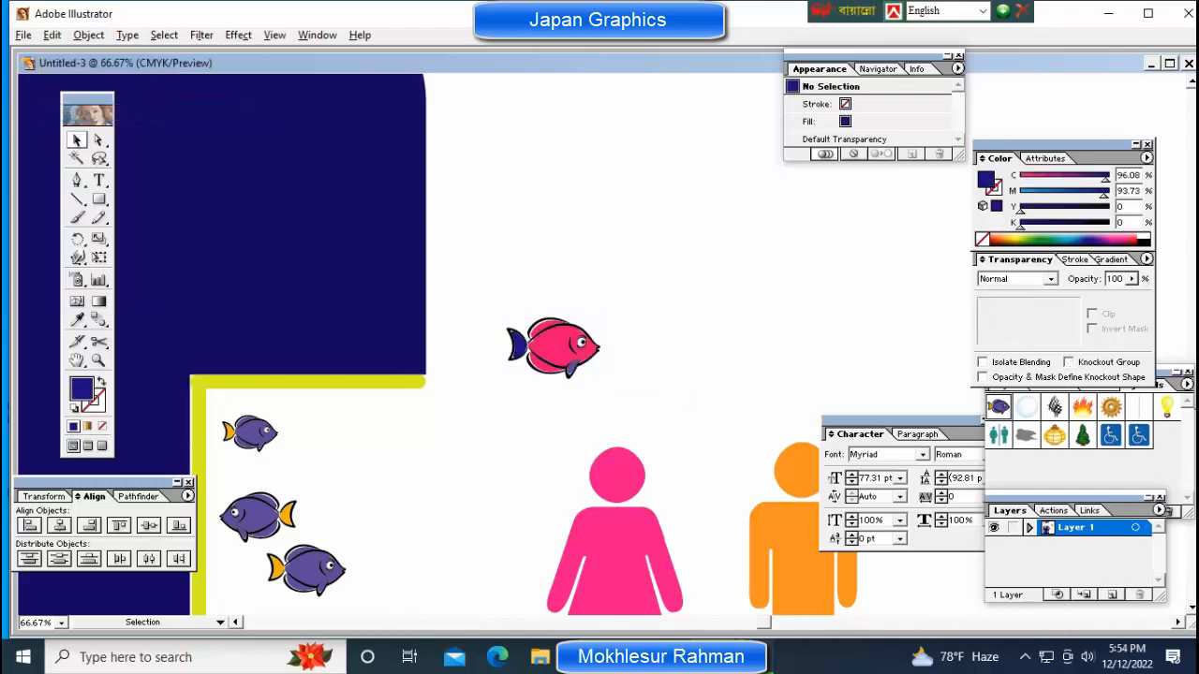
left_click(52, 35)
left_click(71, 129)
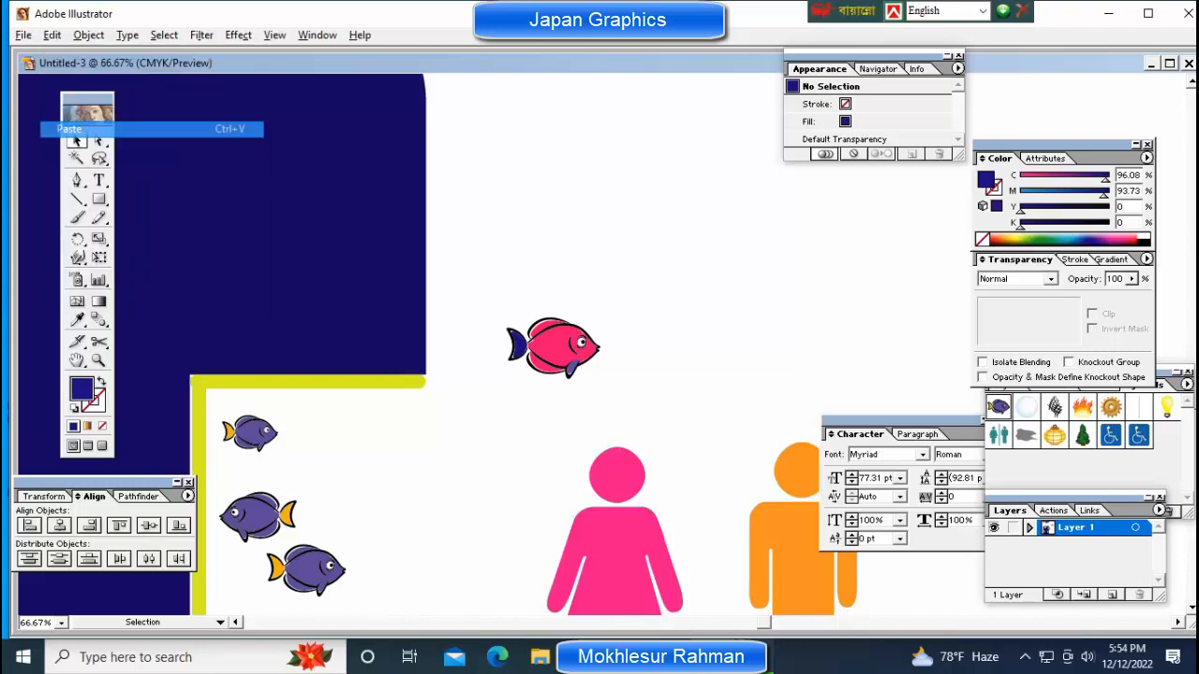
left_click_drag(601, 349, 356, 462)
Rotate the pink fish copy inside the frame by 180° about its center and deselect it.
key("r")
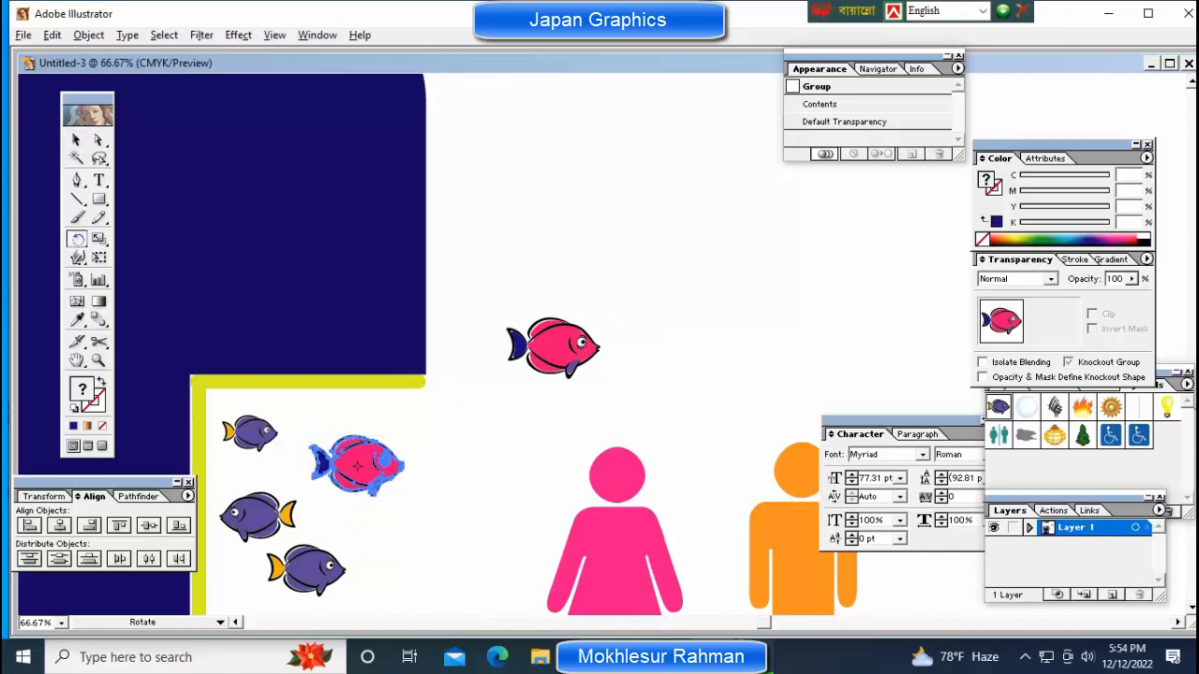
left_click(356, 466, "alt")
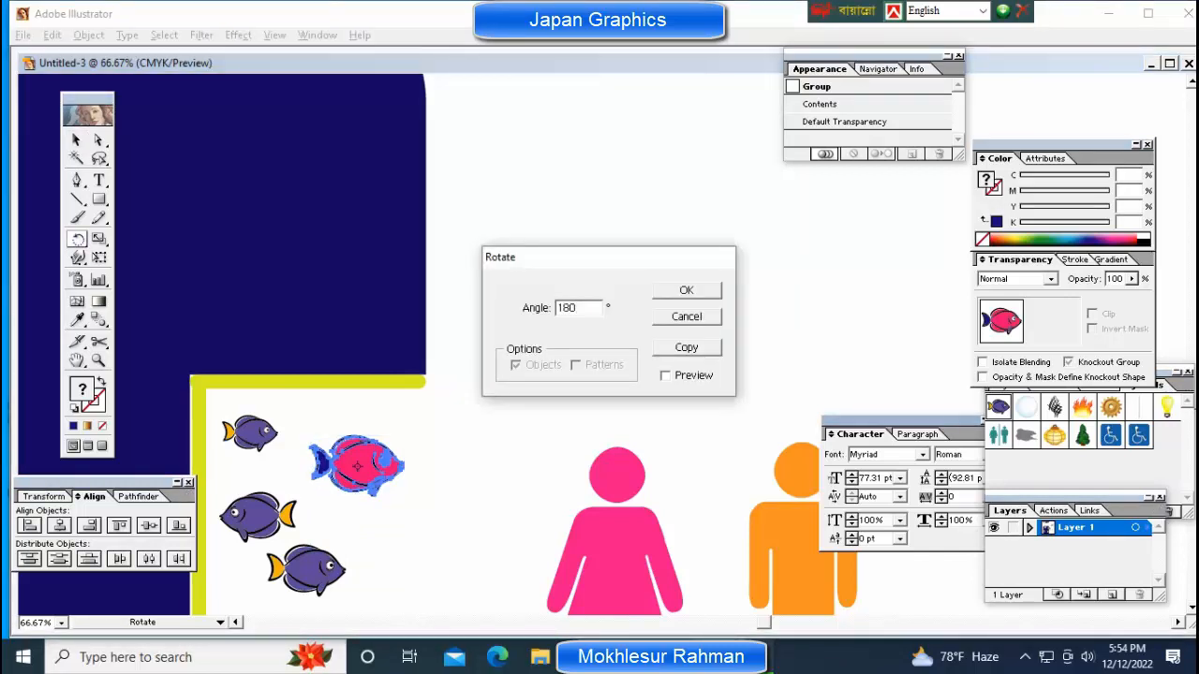
type("180")
key("Return")
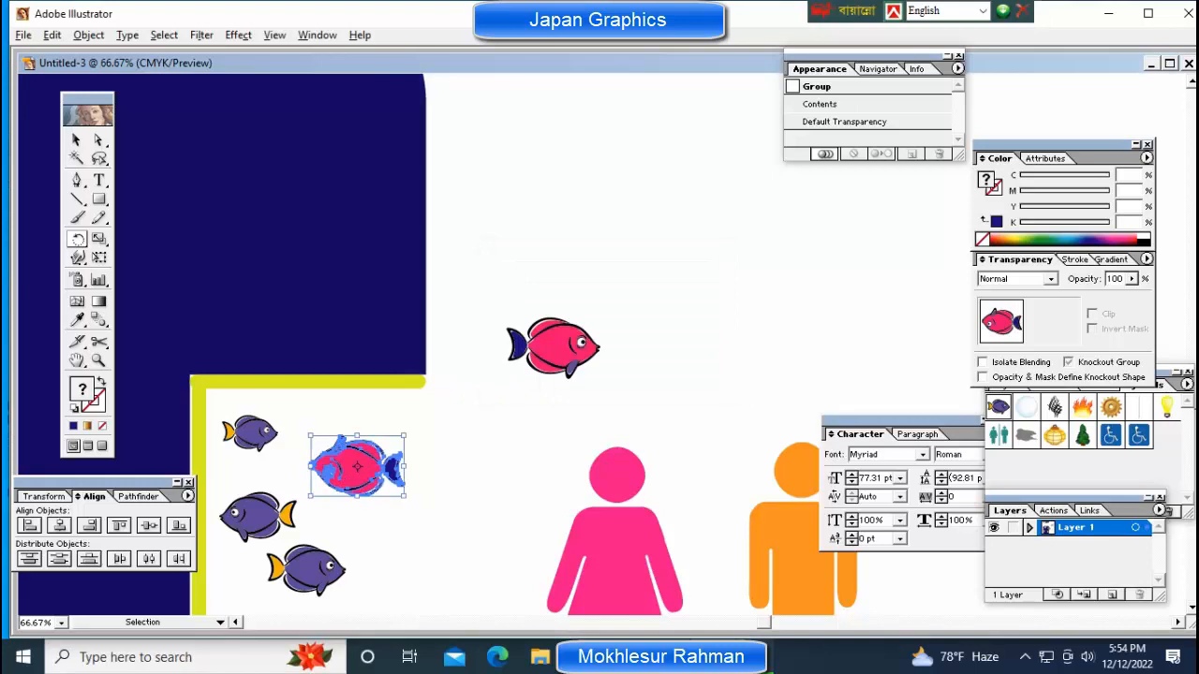
key("ctrl+shift+a")
left_click(356, 465, "ctrl")
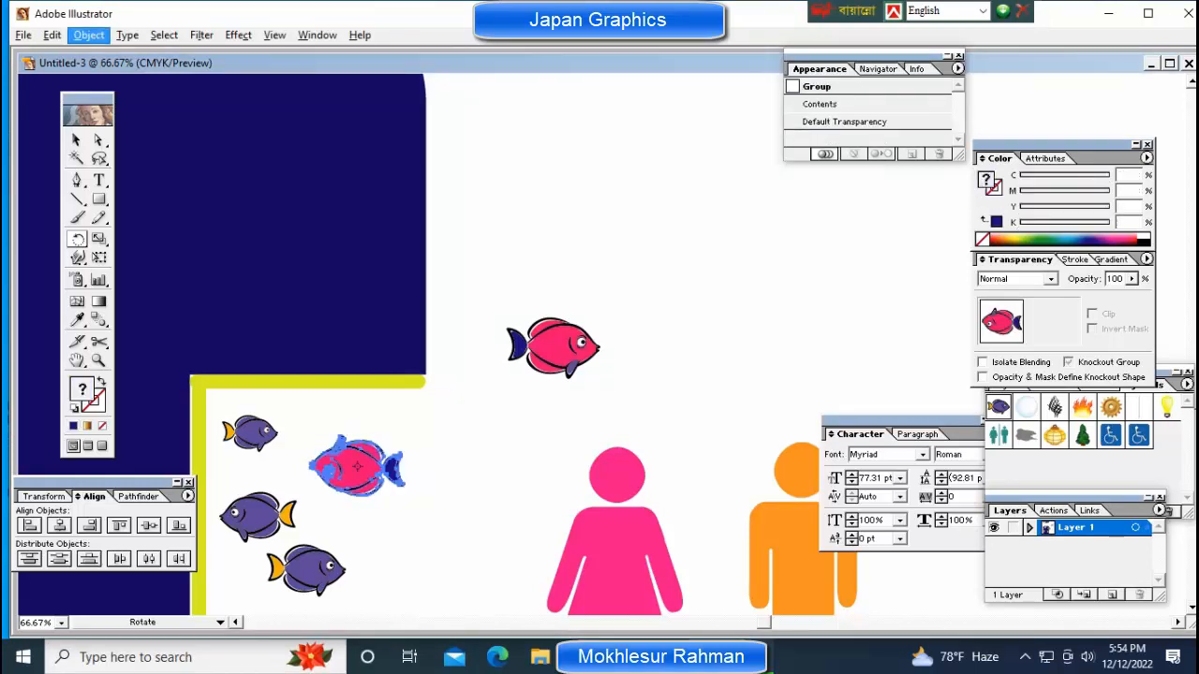
left_click(89, 34)
mouse_move(111, 54)
left_click(252, 96)
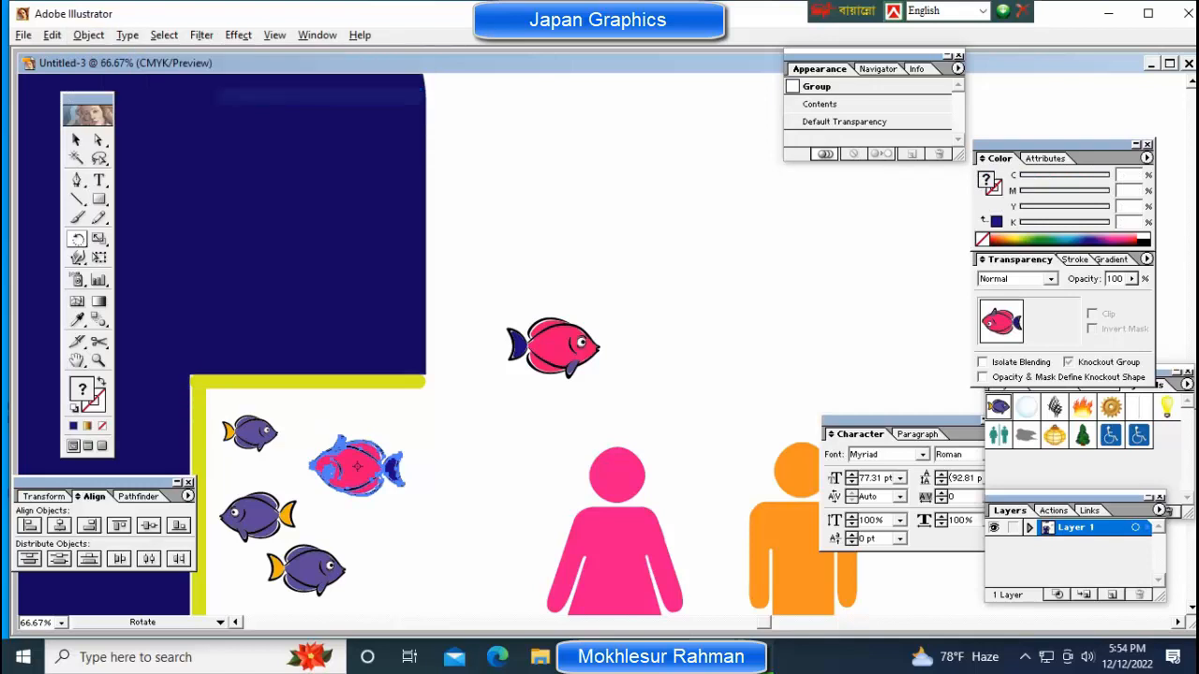
left_click(686, 318)
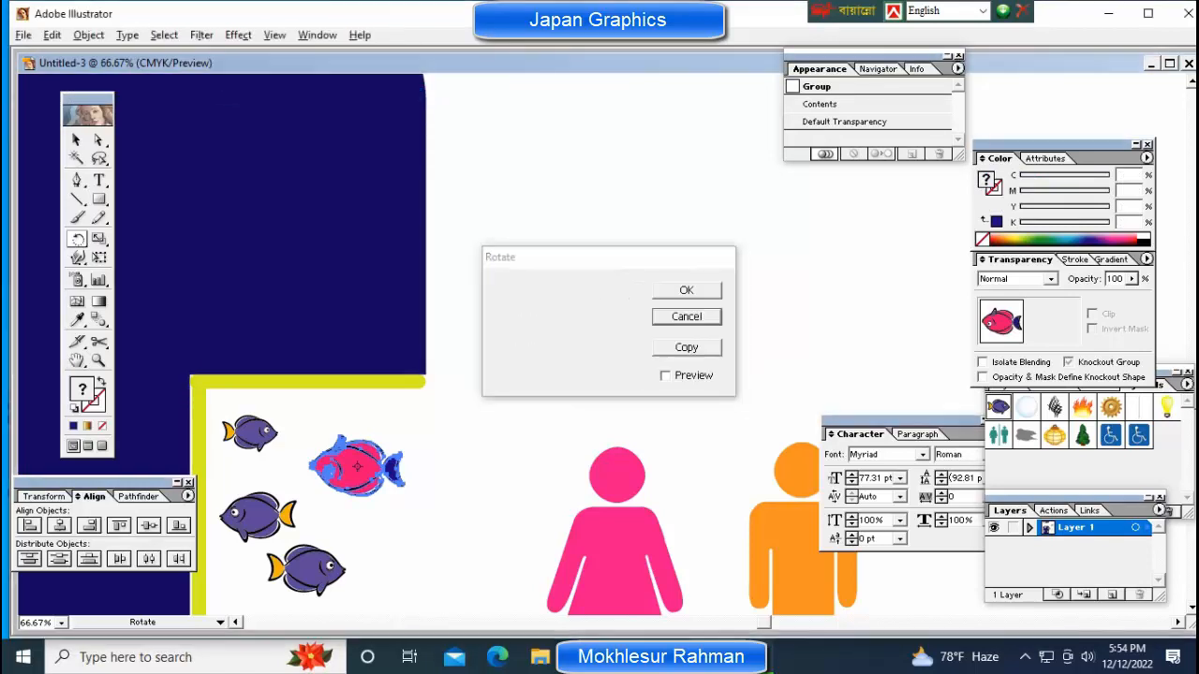
Reflect the pink fish copy inside the frame across the horizontal axis and deselect it.
left_click(89, 35)
mouse_move(110, 54)
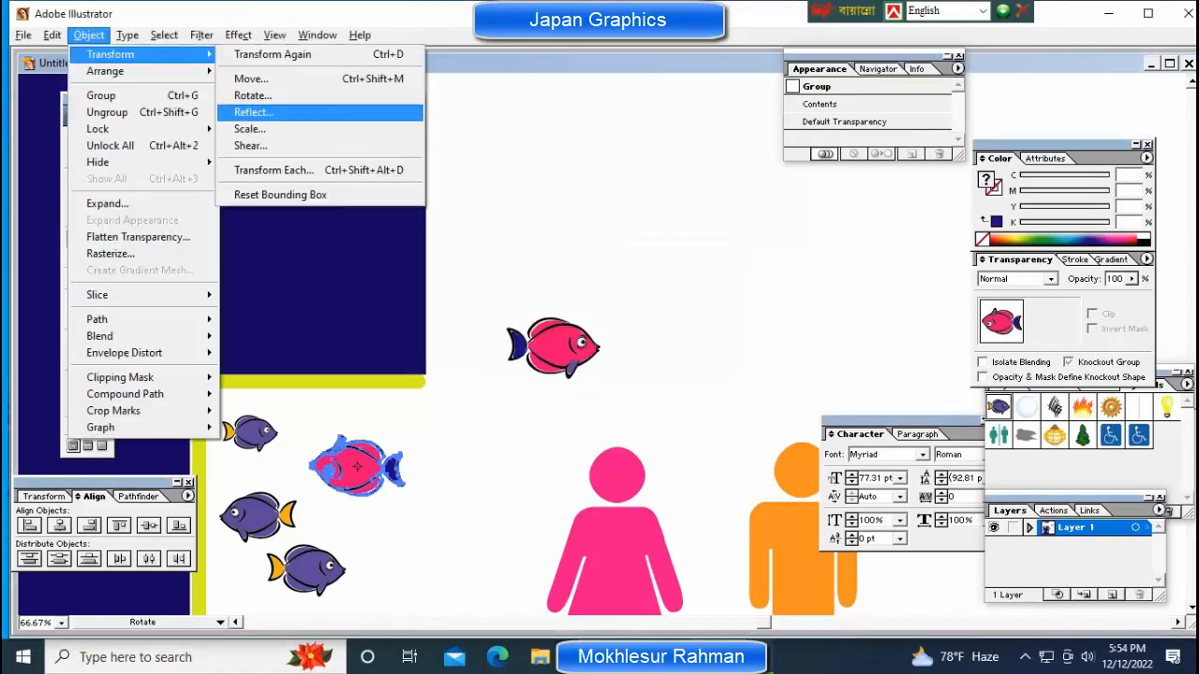
left_click(253, 111)
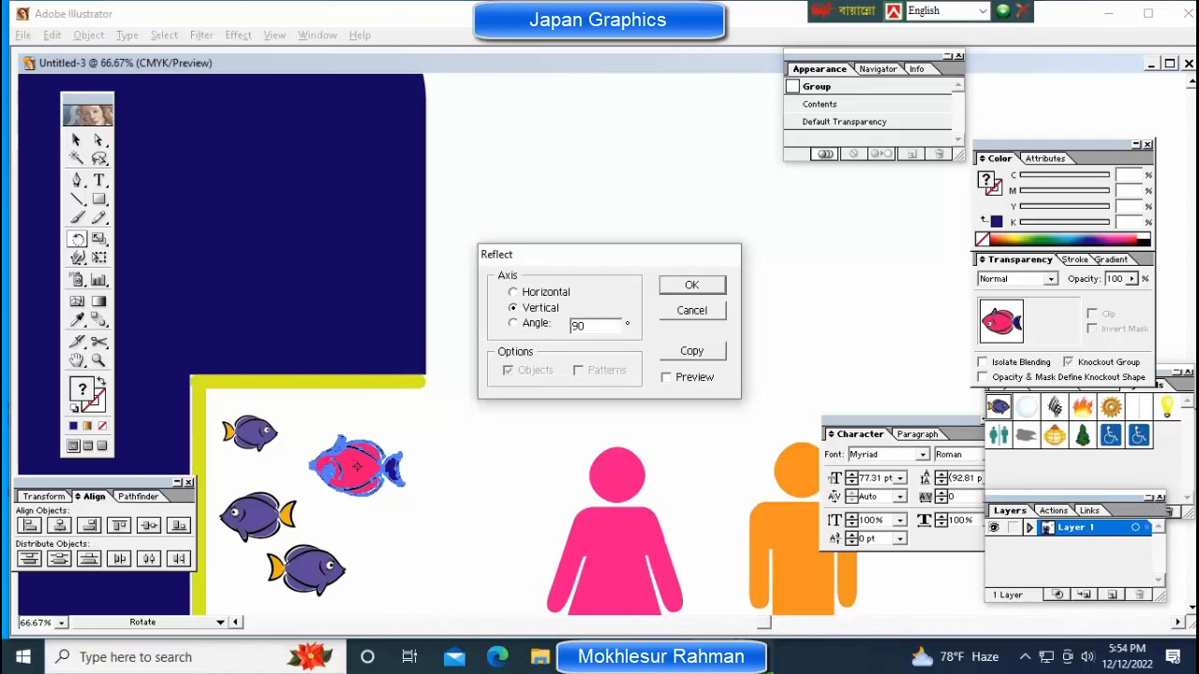
left_click(692, 286)
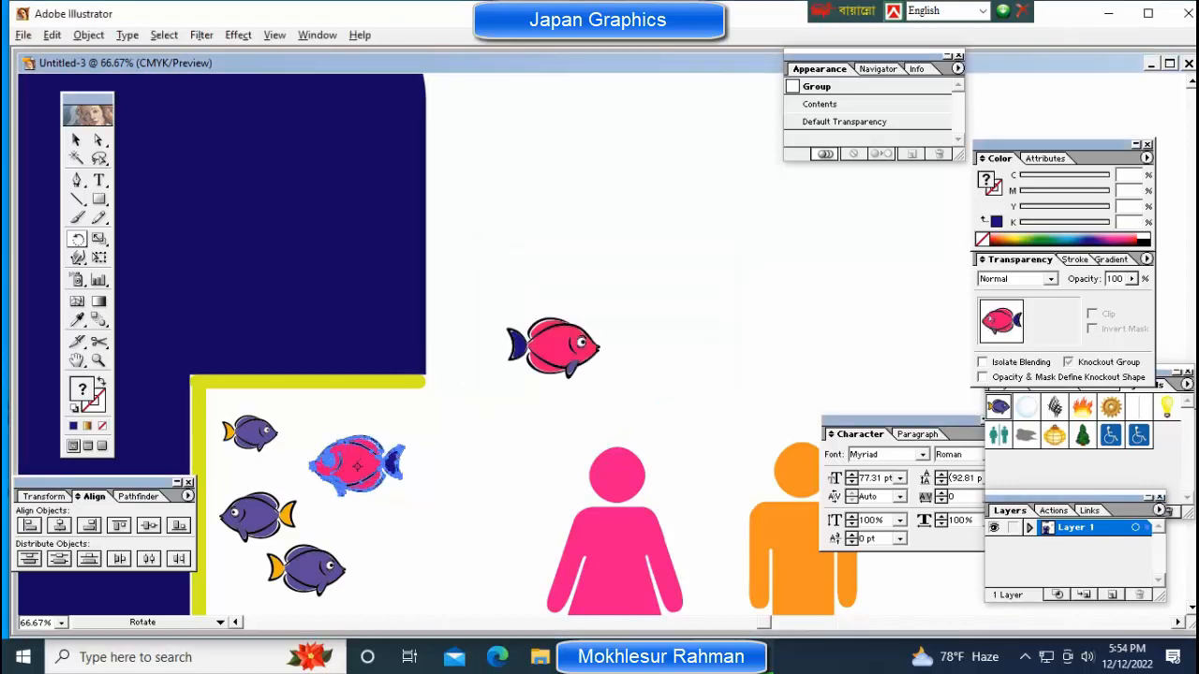
left_click(693, 285, "ctrl")
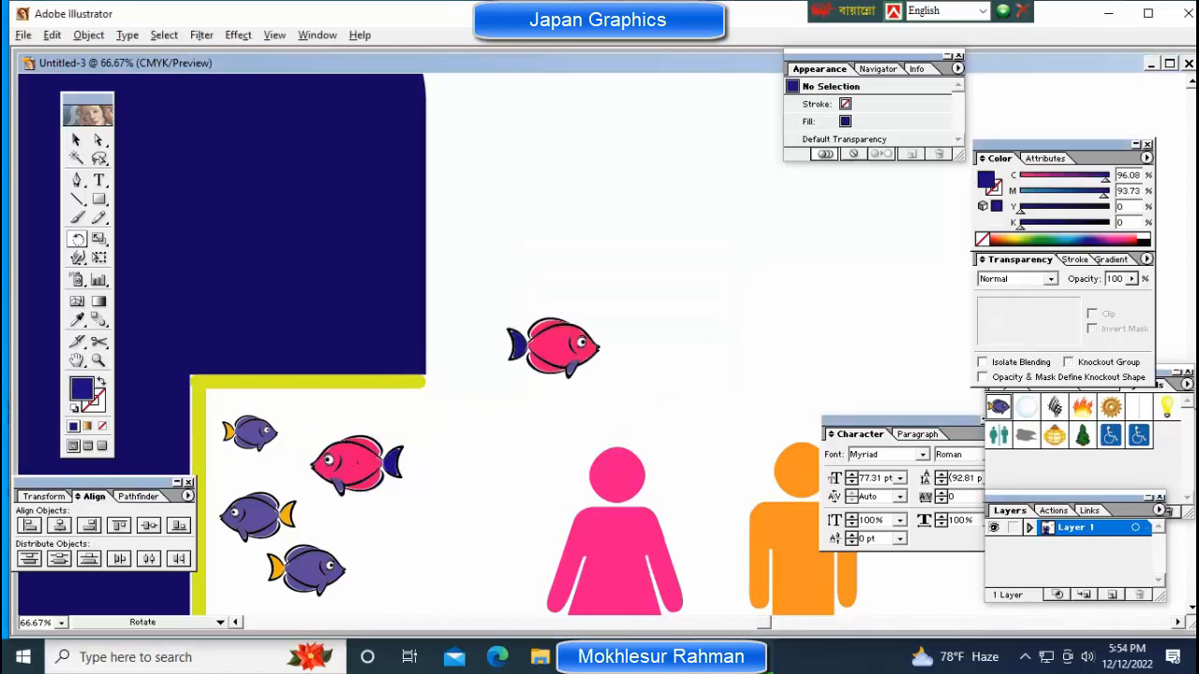
Scale down the reflected pink fish and place it beside the left-facing purple fish's tail.
left_click(356, 463)
left_click_drag(404, 435, 335, 511)
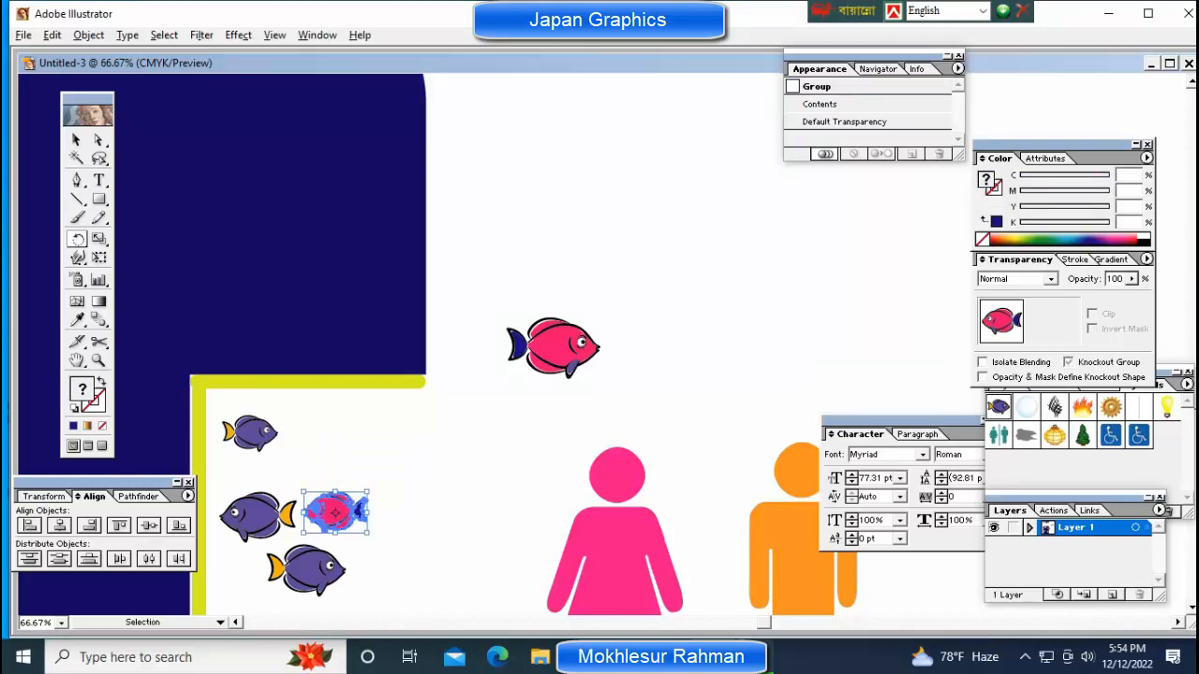
key("ctrl+shift+a")
Move the pink fish from outside the frame to beside the small purple fish in the frame's upper row.
left_click(557, 336)
left_click_drag(557, 336, 334, 422)
key("ctrl+shift+a")
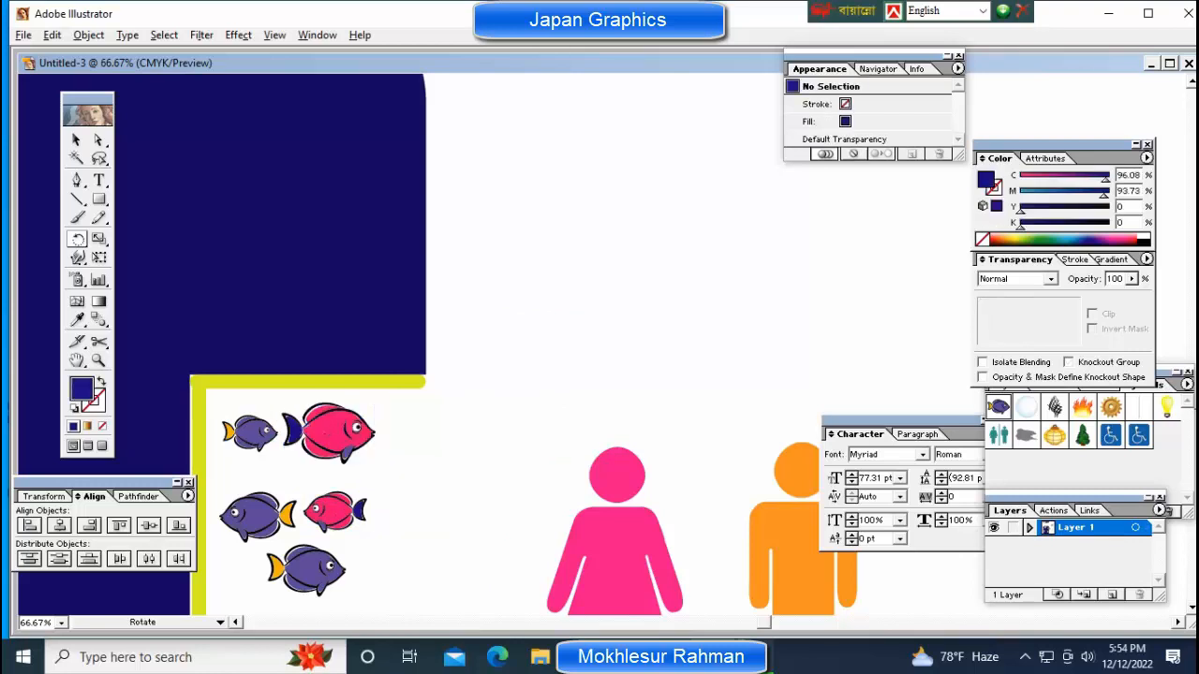
Copy the vertical yellow bar on the frame's left side and paste it.
key("ctrl+minus")
key("ctrl+minus")
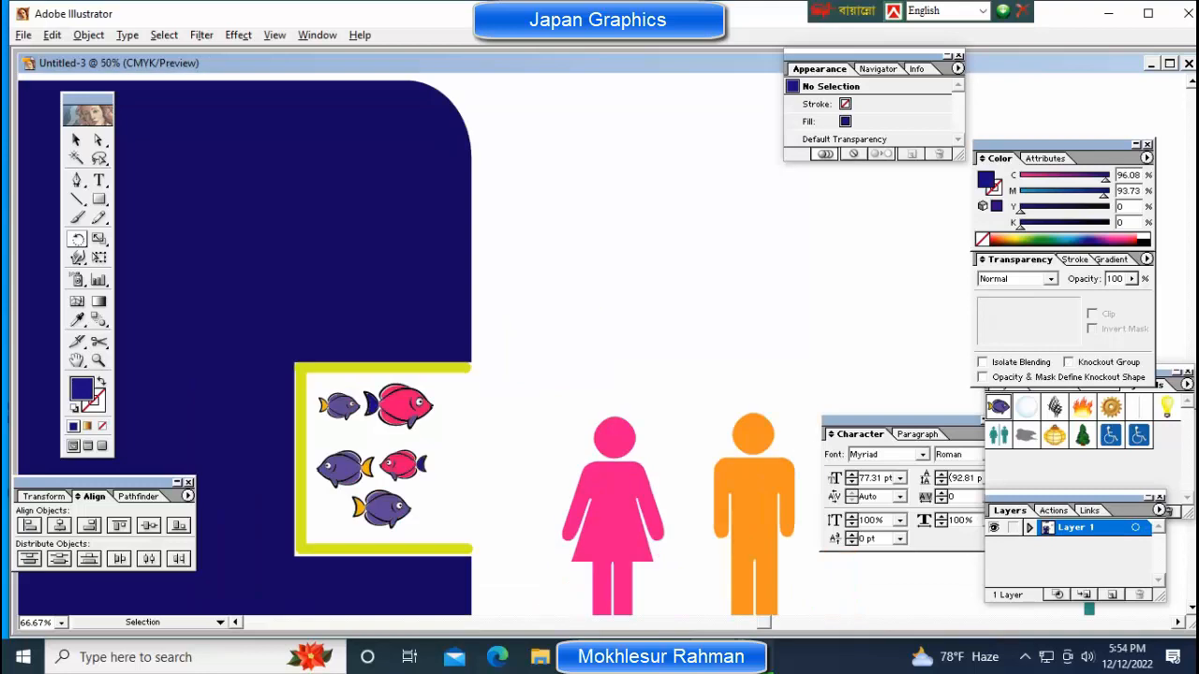
key("ctrl+plus")
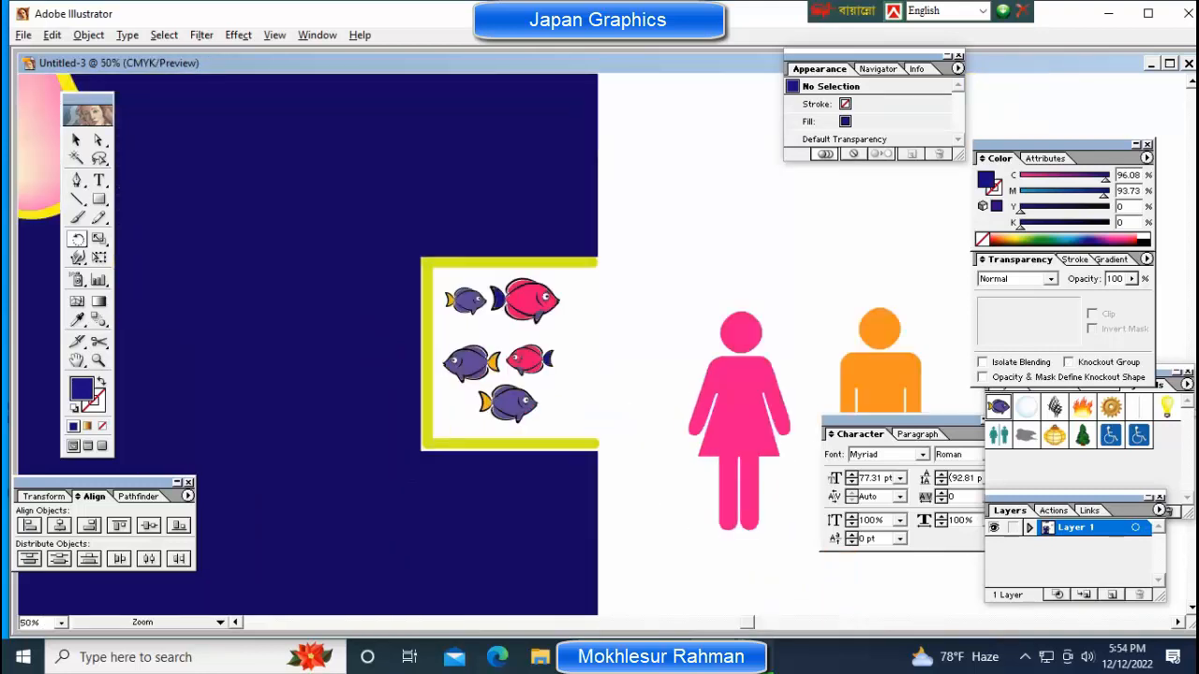
key("ctrl+plus")
left_click(389, 375, "ctrl")
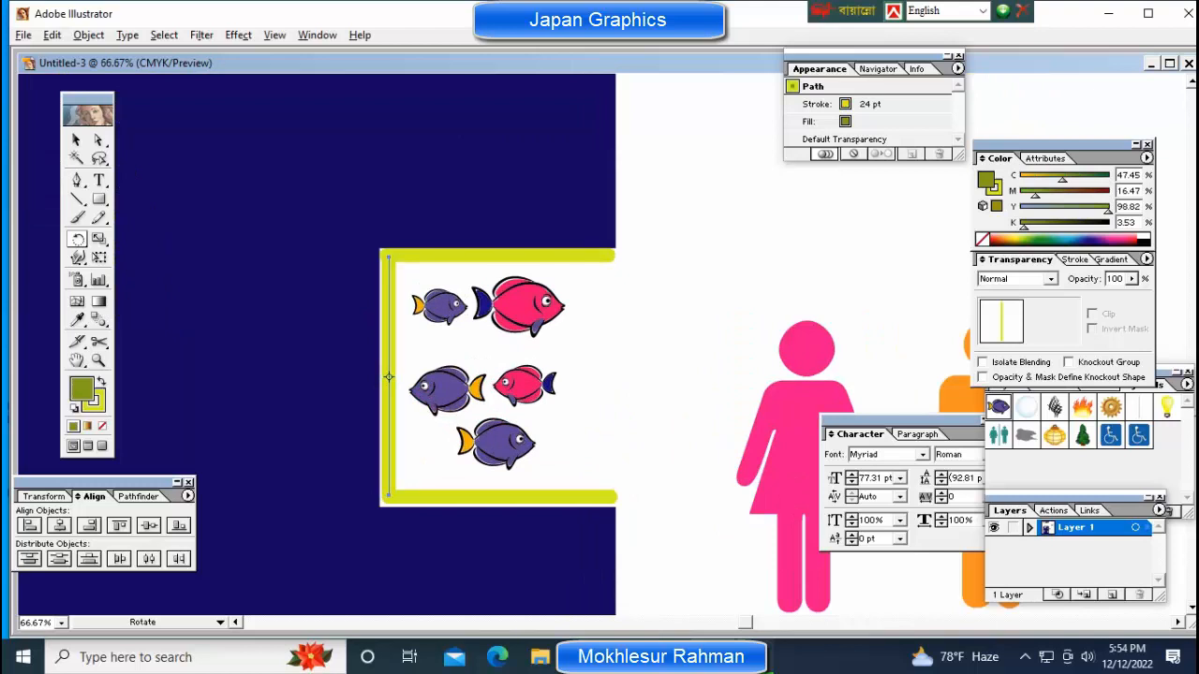
left_click(89, 35)
mouse_move(52, 34)
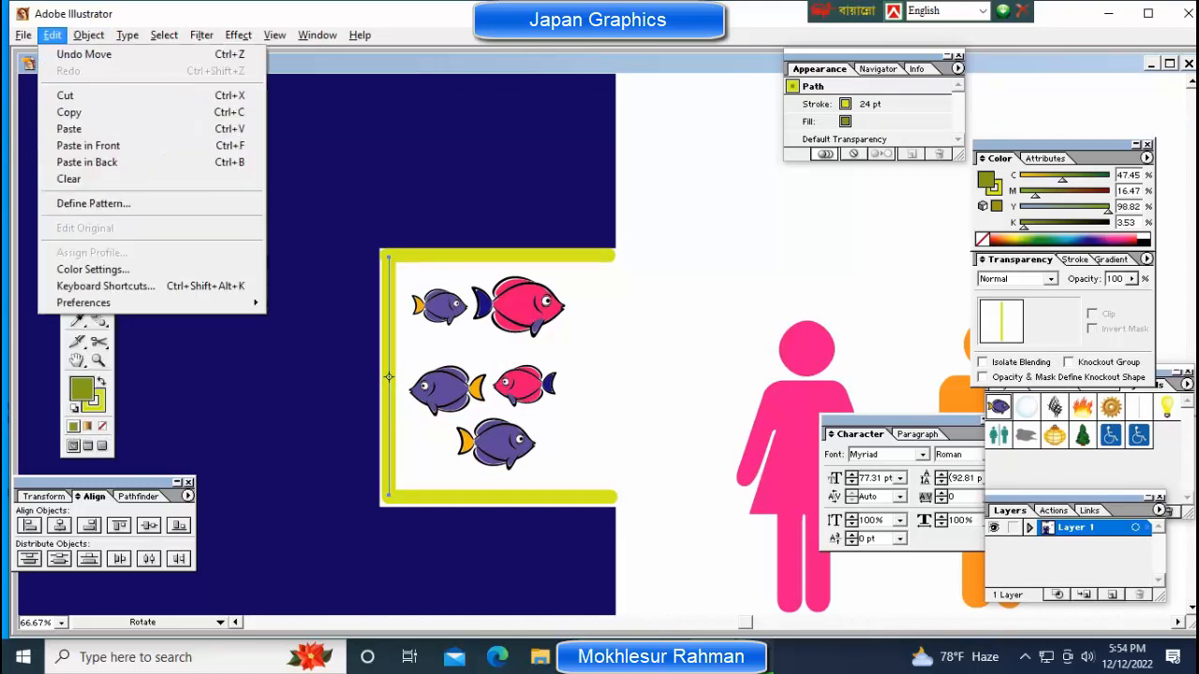
left_click(66, 110)
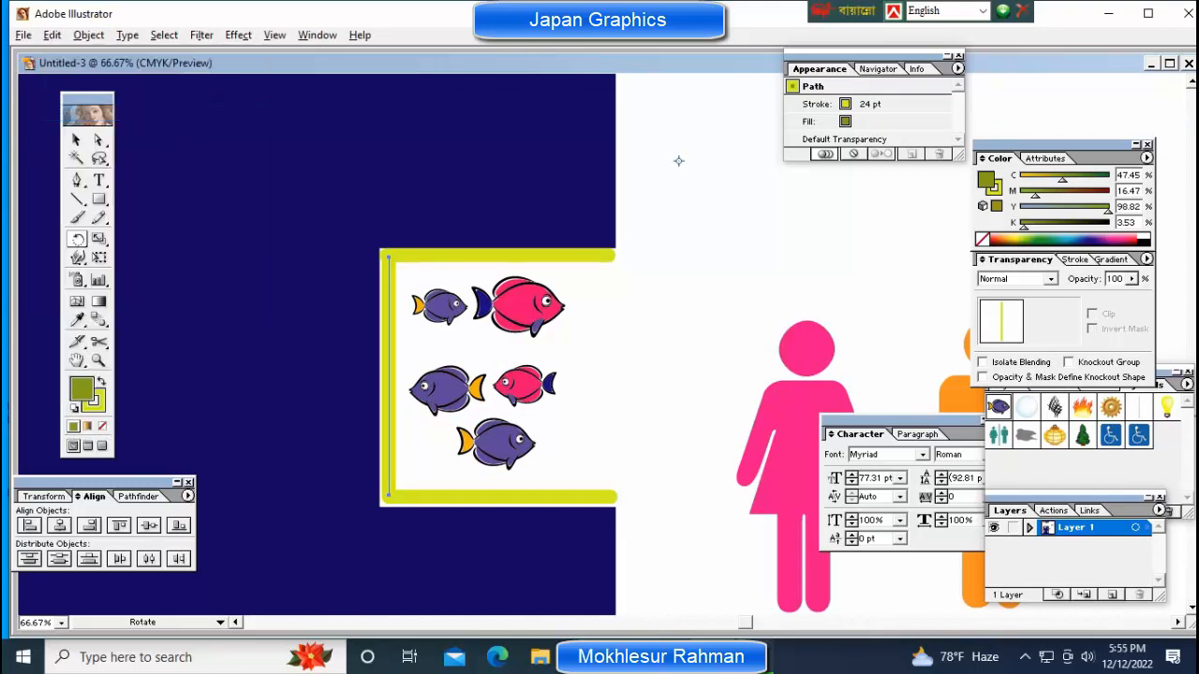
left_click(53, 34)
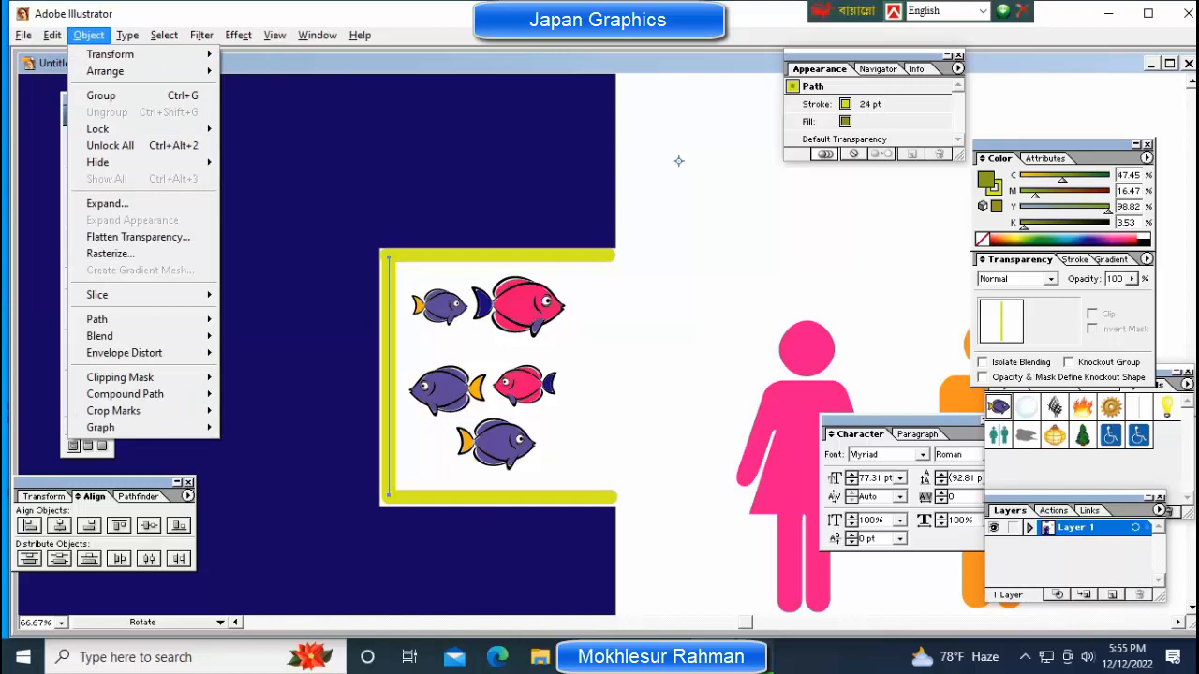
left_click(88, 145)
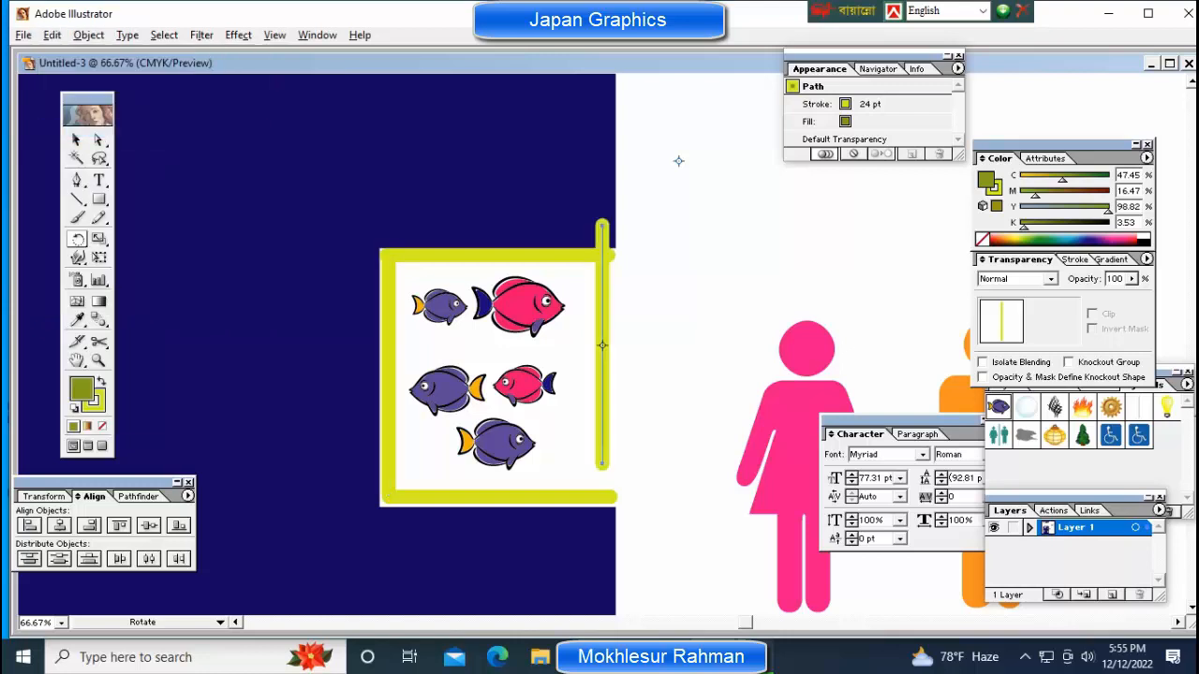
Move the pasted vertical bar to close the frame's open right side, aligning it with the ends of the horizontal bars.
left_click_drag(675, 328, 482, 242)
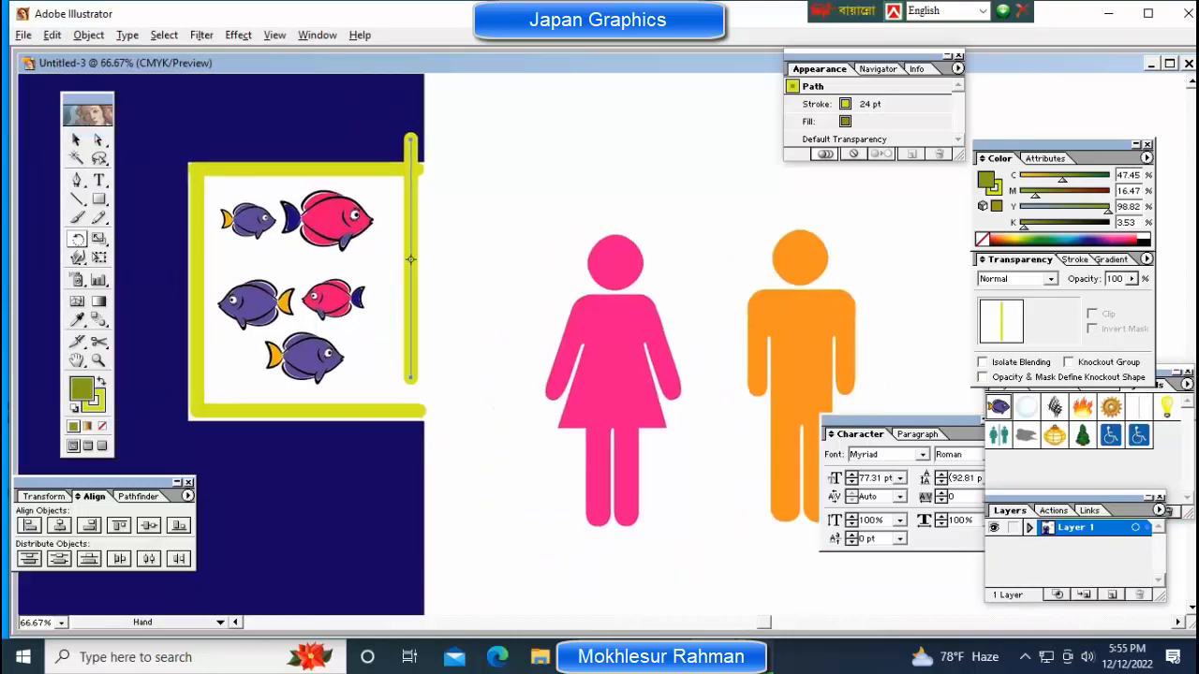
key("ctrl")
left_click_drag(408, 323, 407, 329)
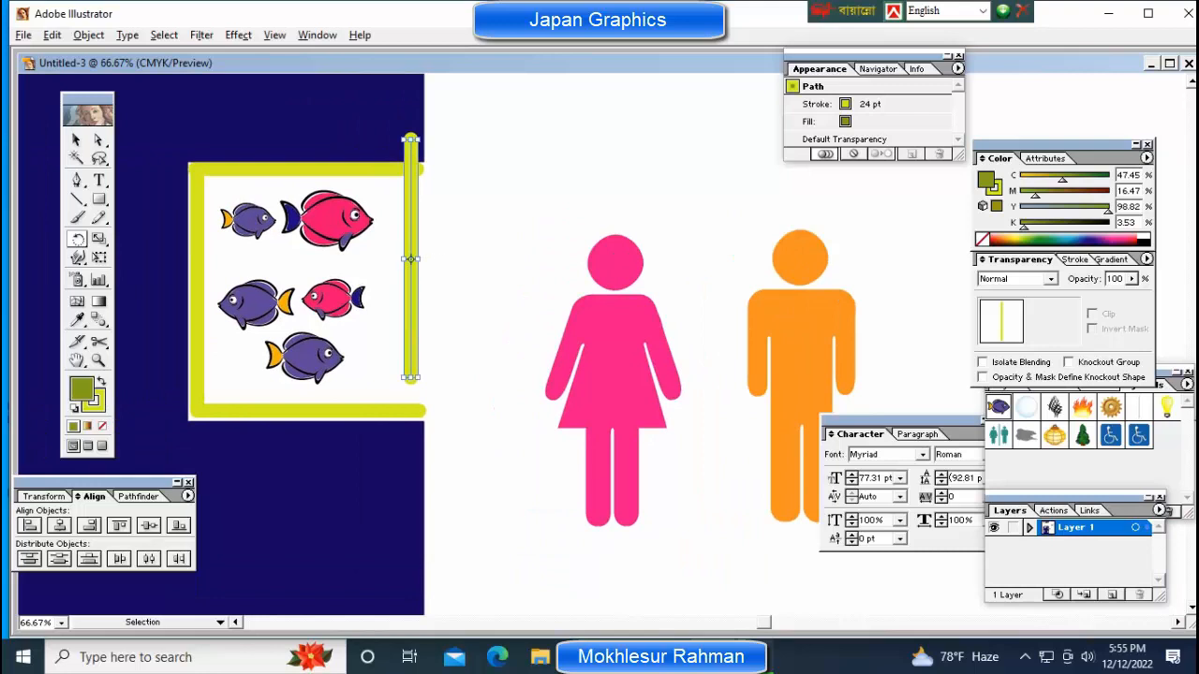
left_click(410, 259)
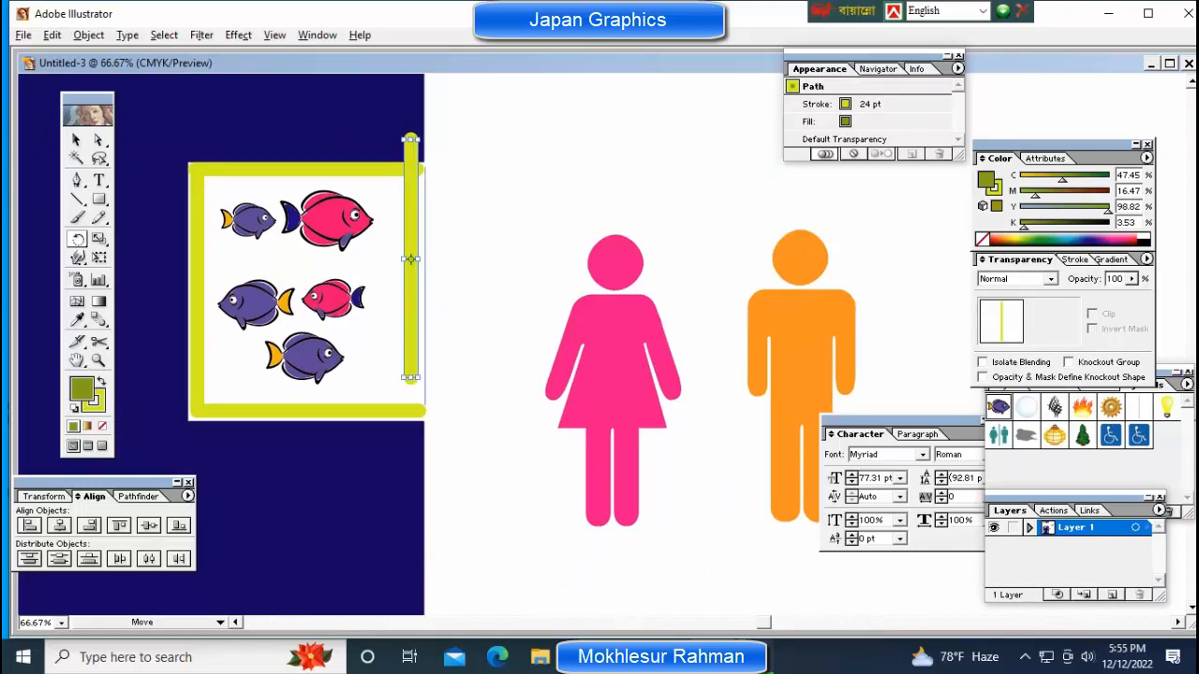
left_click_drag(410, 260, 421, 284)
key("ctrl+shift+a")
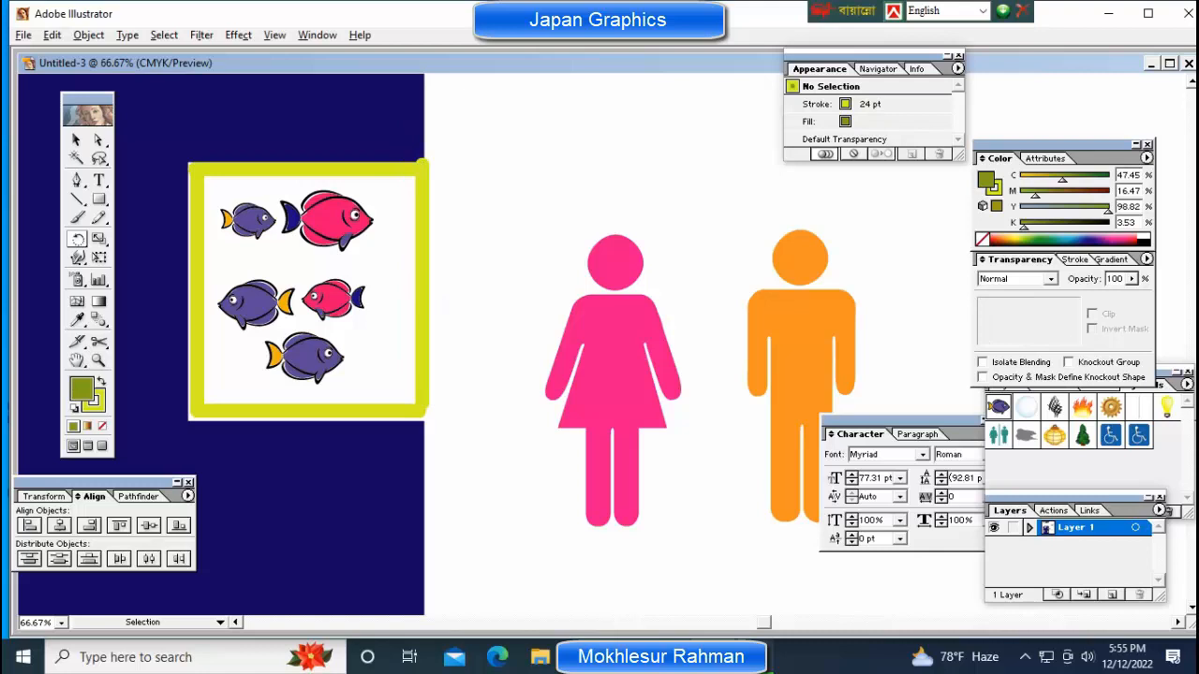
left_click_drag(445, 245, 410, 257)
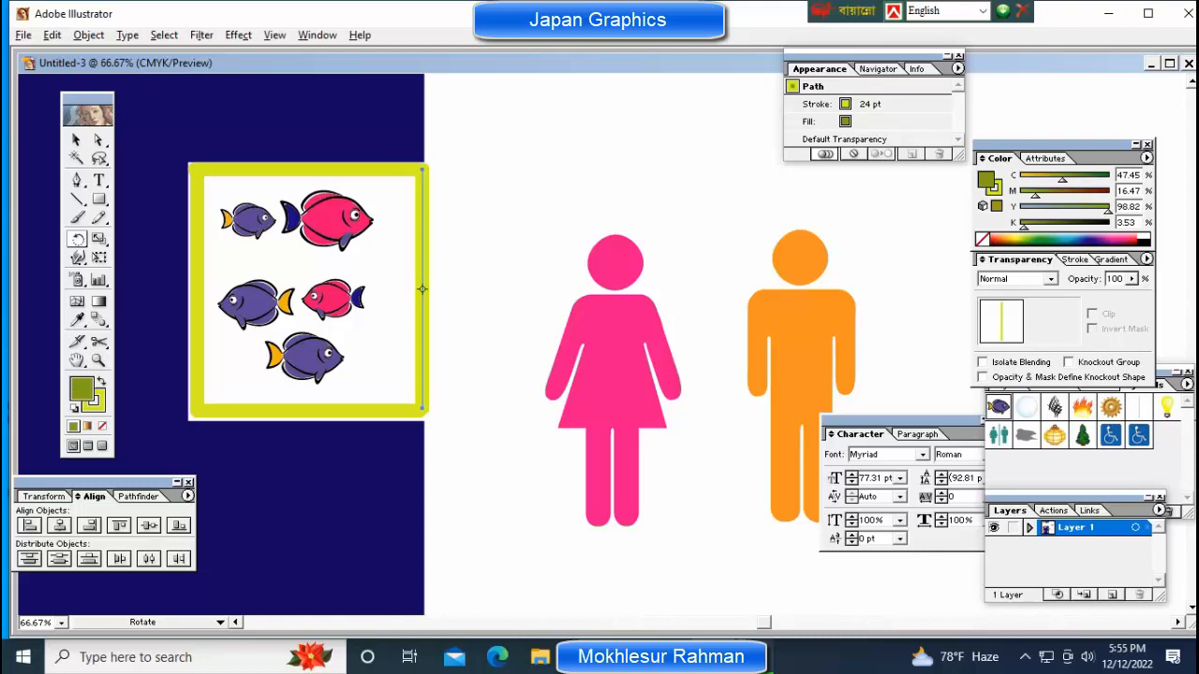
key("ctrl+shift+a")
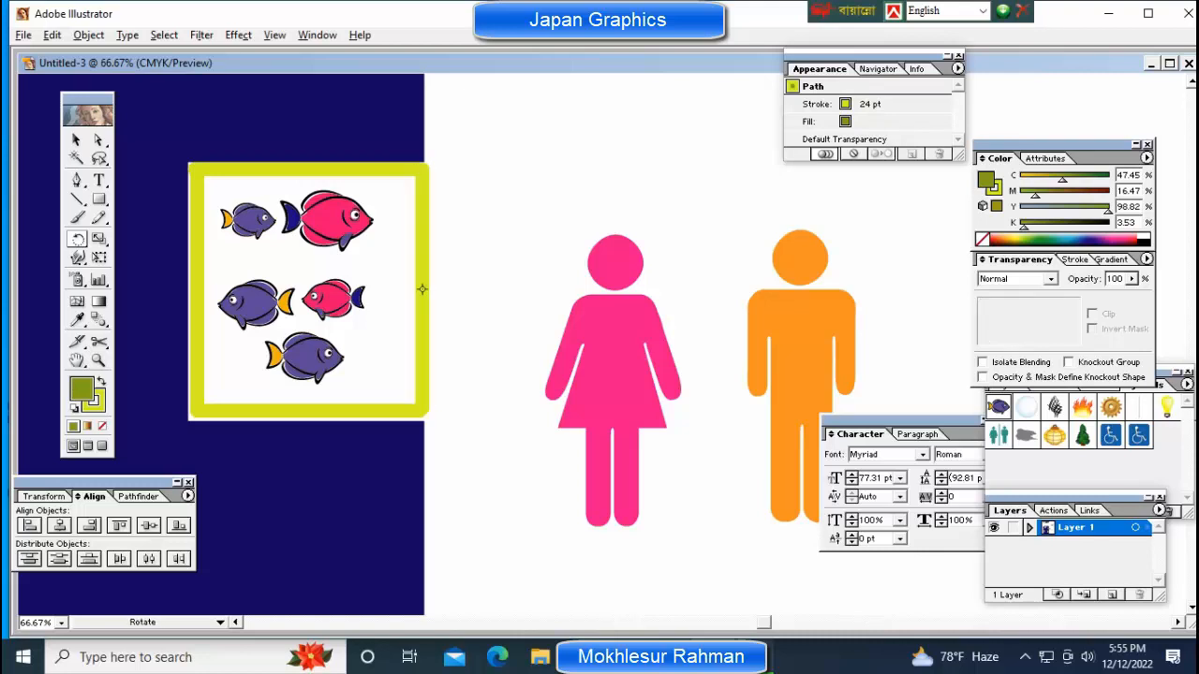
Shorten the frame's top yellow bar from its right end to less than half its length, opening the top edge.
key("ctrl+1")
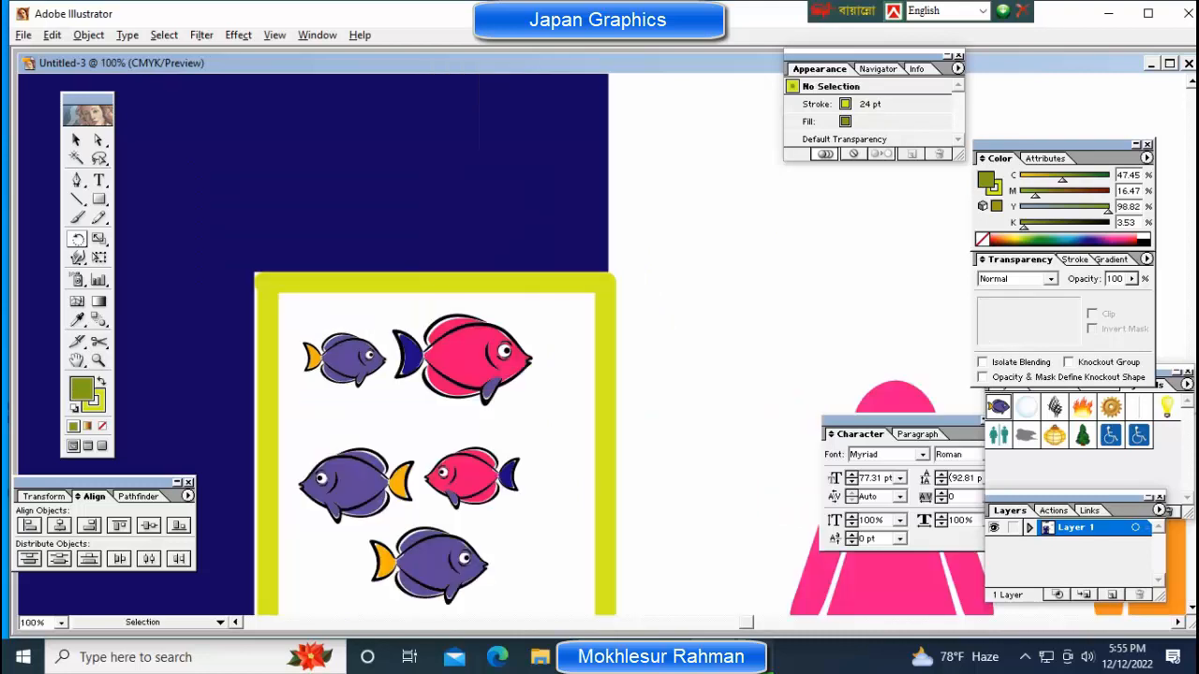
left_click(431, 281)
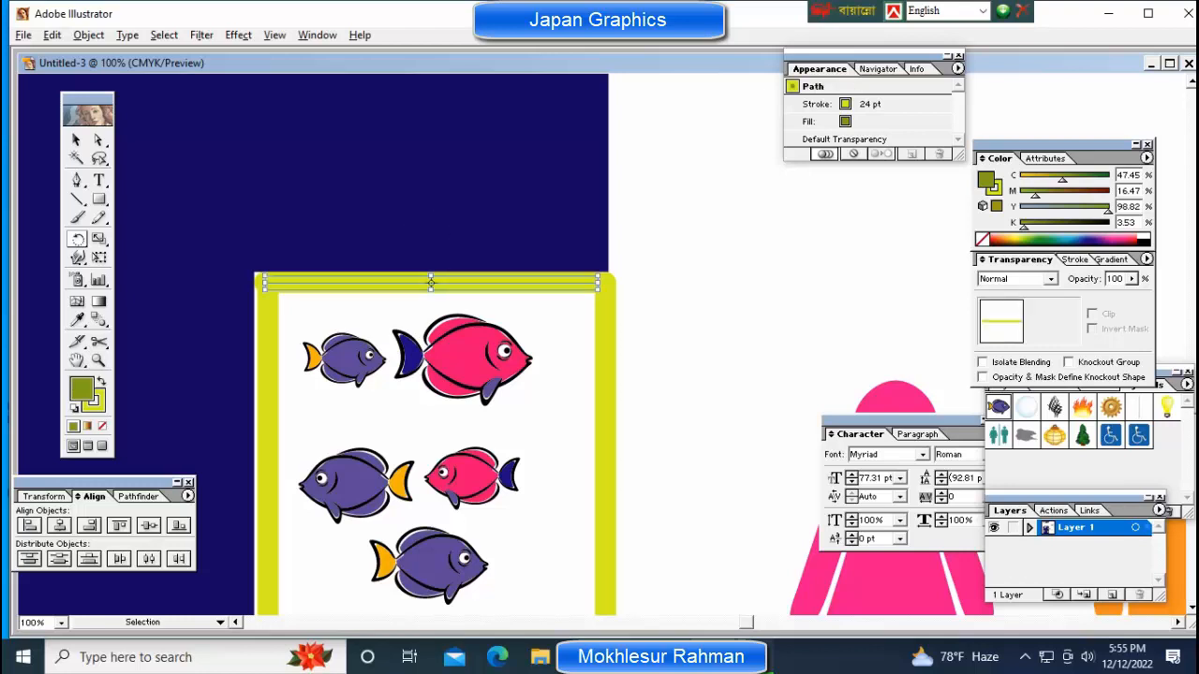
left_click_drag(598, 283, 431, 282)
key("ctrl+z")
key("ctrl+shift+z")
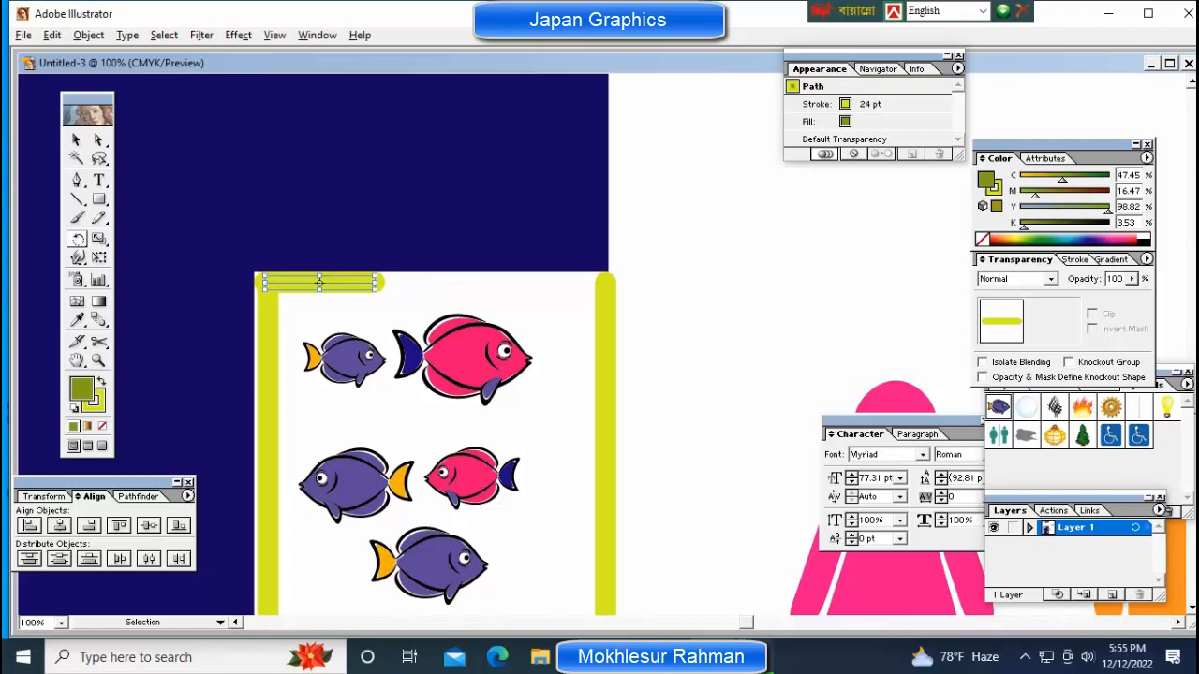
left_click_drag(375, 283, 397, 282)
key("ctrl+z")
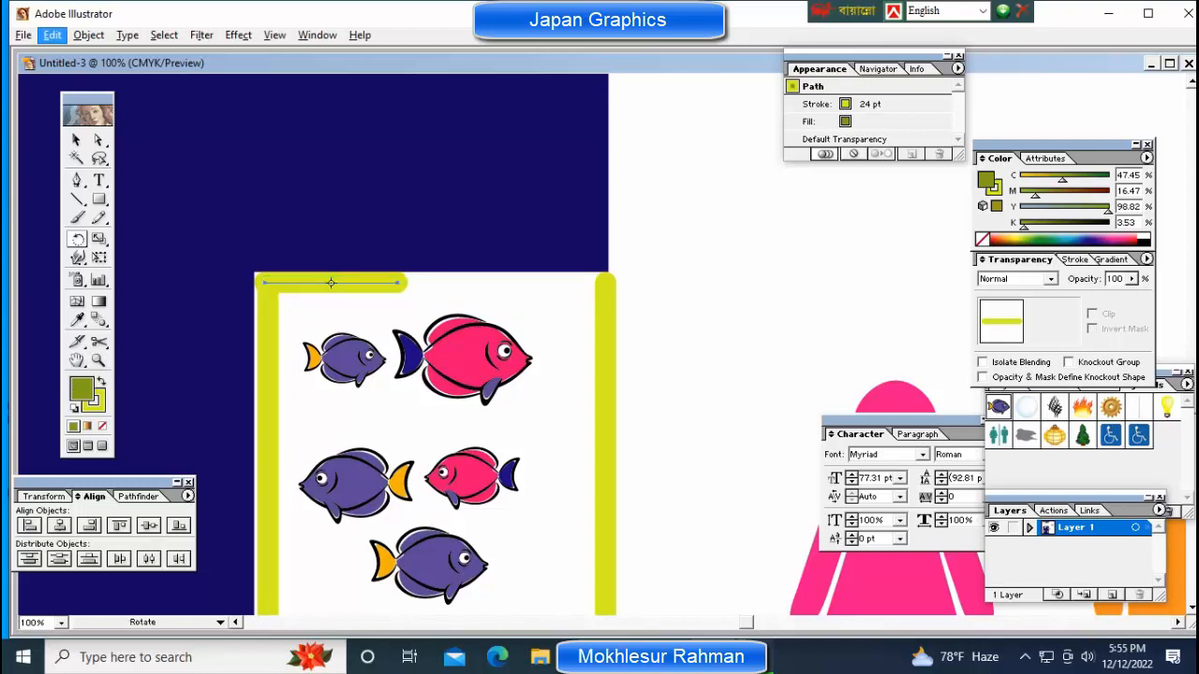
Copy the shortened top bar and paste it.
left_click(52, 35)
left_click(75, 112)
left_click(754, 169)
left_click(52, 36)
left_click(75, 128)
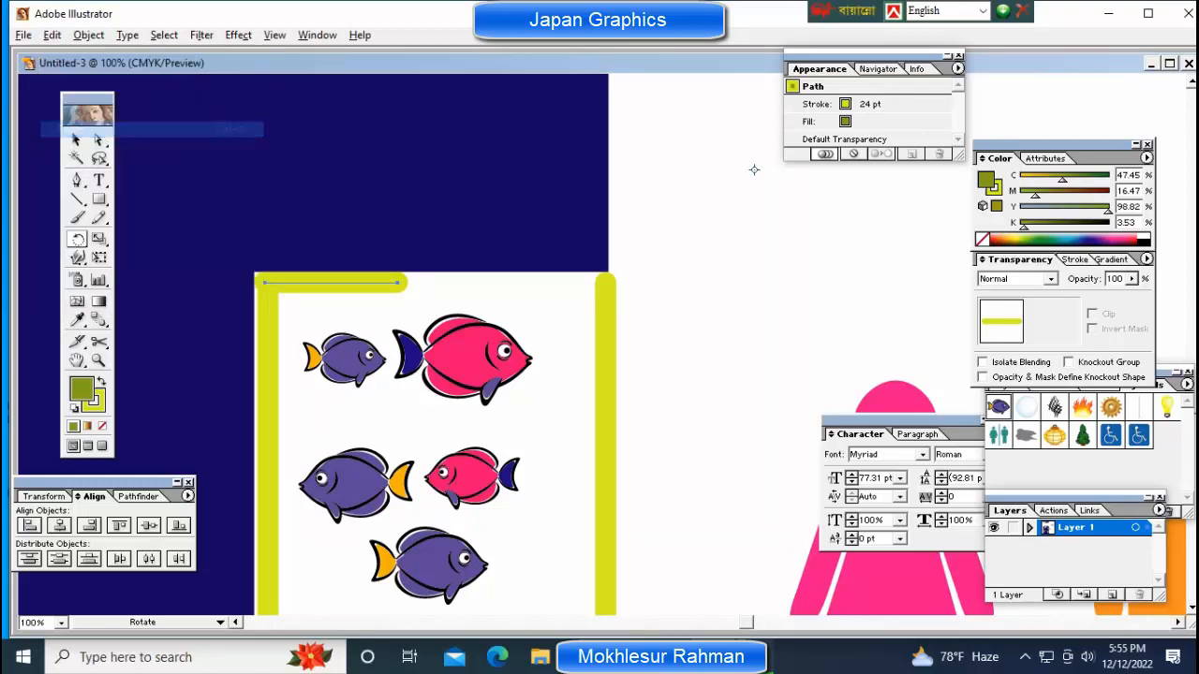
Move the pasted short bar over the frame's right bar and raise it level with the shortened top bar.
left_click_drag(638, 285, 577, 348)
left_click(723, 282, "ctrl")
left_click_drag(730, 280, 658, 359)
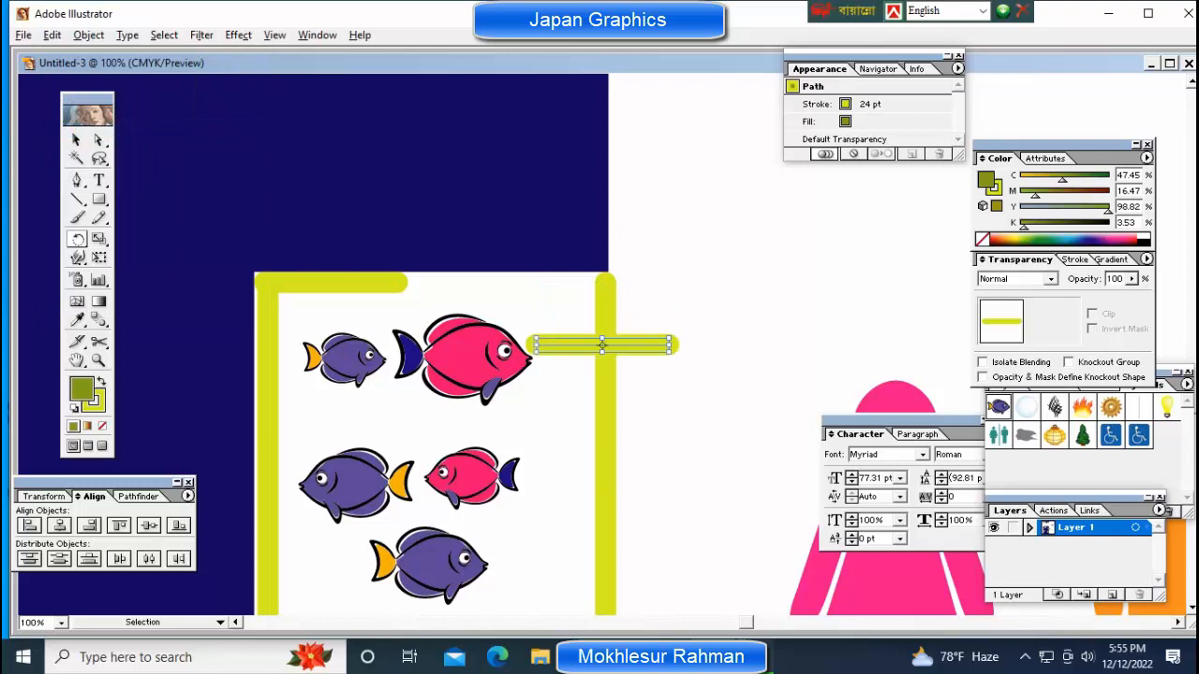
left_click(719, 298, "ctrl")
left_click_drag(719, 298, 659, 376)
key("Up")
key("Up")
key("Up")
key("Up")
key("Up")
key("Up")
key("Up")
key("Up")
key("Up")
key("Up")
key("Up")
key("Up")
key("Up")
key("Up")
key("Up")
key("Up")
key("Up")
key("Up")
key("Up")
key("Up")
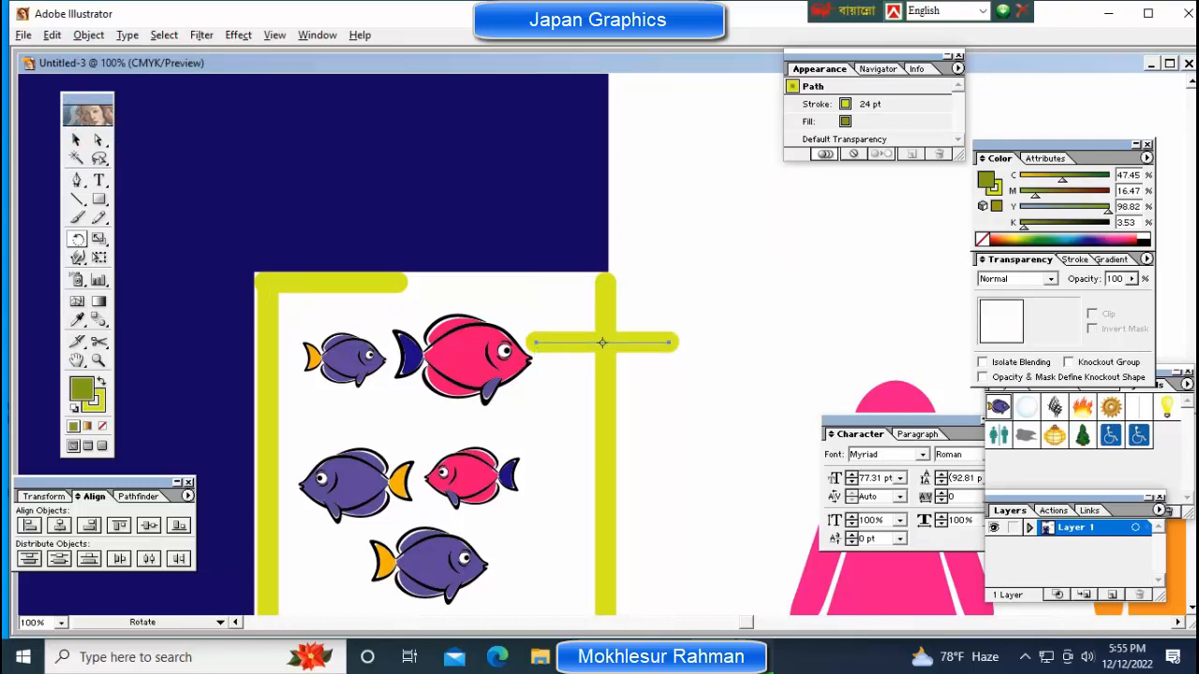
key("Up")
key("Up")
key("Up")
key("Up")
key("Up")
key("Up")
key("Up")
key("Up")
key("Up")
key("Up")
key("Up")
key("Up")
key("Up")
key("Up")
key("Up")
key("Up")
key("Up")
key("Up")
key("Up")
key("Up")
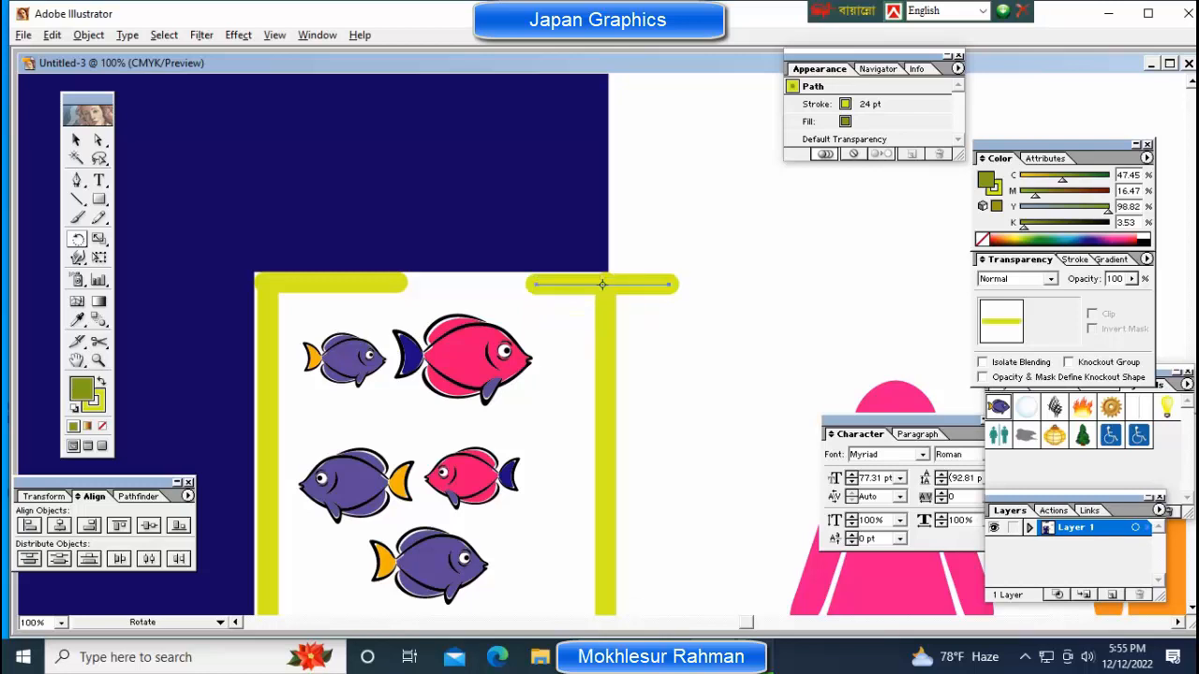
Nudge the second short bar left until its right end meets the frame's upper-right corner, leaving a gap in the top edge.
key("Left")
key("Left")
key("Left")
key("Left")
key("Left")
key("Left")
key("Left")
key("Left")
key("Left")
key("Left")
key("Left")
key("Left")
key("Left")
key("Left")
key("Left")
key("Left")
key("Left")
key("Left")
key("Left")
key("Left")
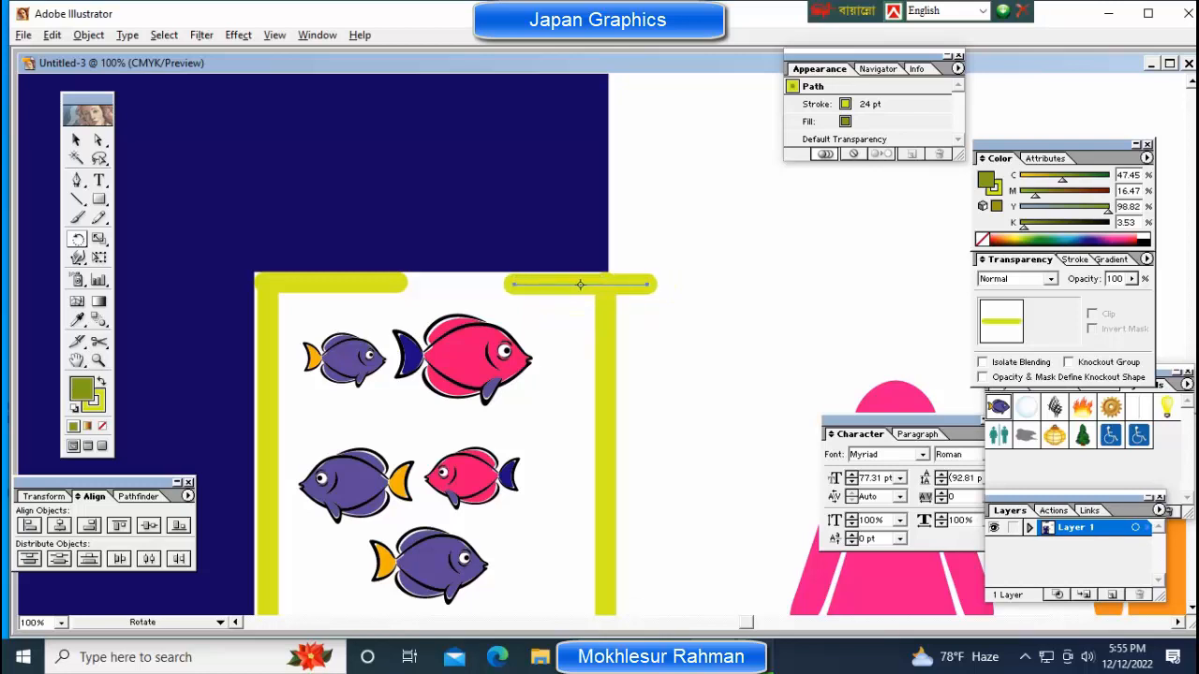
key("Left")
key("Left")
key("Left")
key("Left")
key("Left")
key("Left")
key("Left")
key("Left")
key("Left")
key("Left")
key("Left")
key("Left")
key("Left")
key("Left")
key("Left")
key("Left")
key("Left")
key("Left")
key("Left")
key("Left")
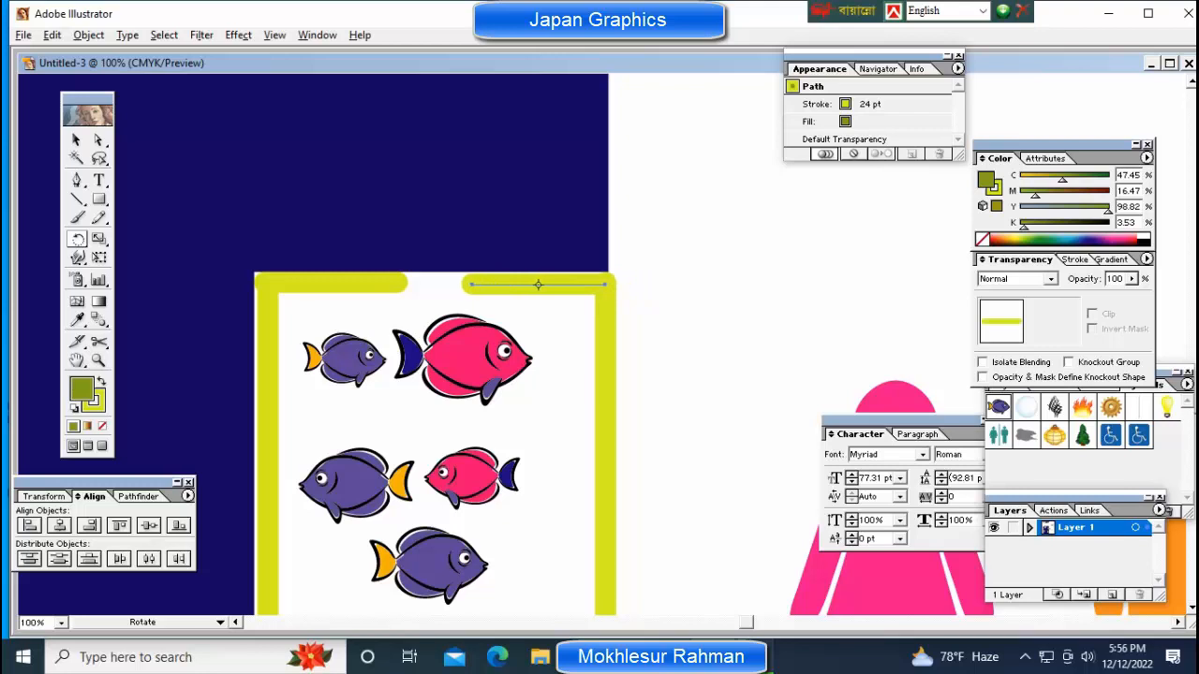
Shorten the second top bar slightly from its left end to widen the gap, and deselect it.
key("v")
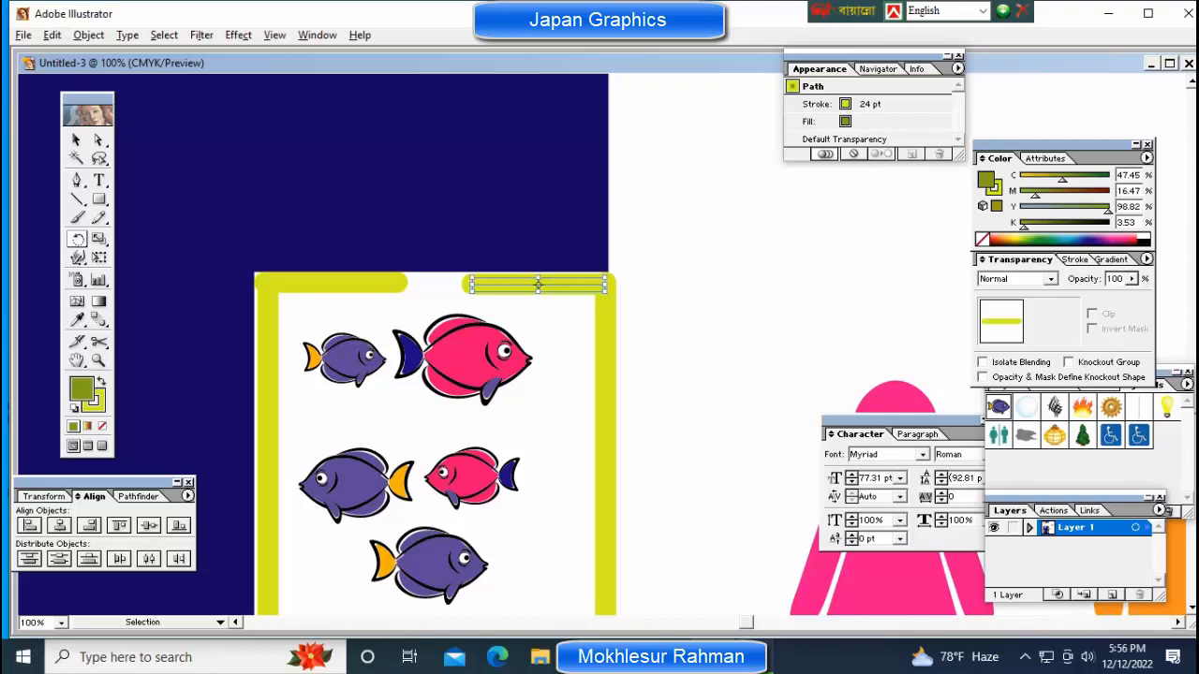
key("shift+Right")
key("ctrl+shift+a")
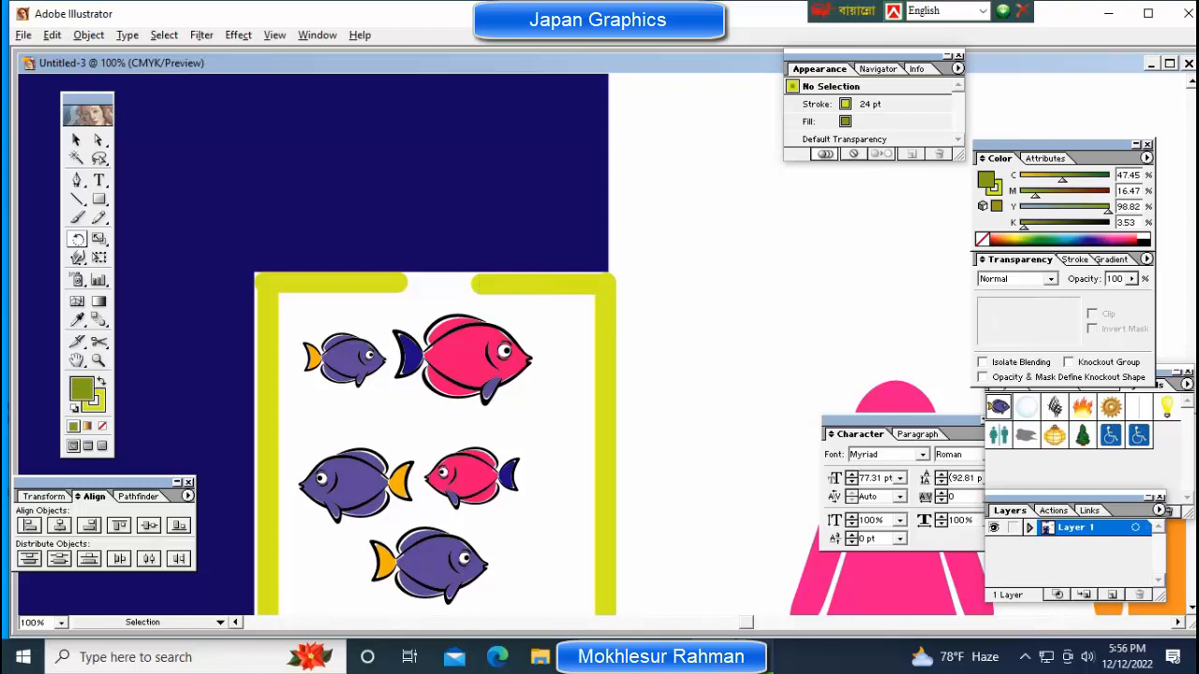
key("ctrl+minus")
key("ctrl+minus")
key("ctrl+minus")
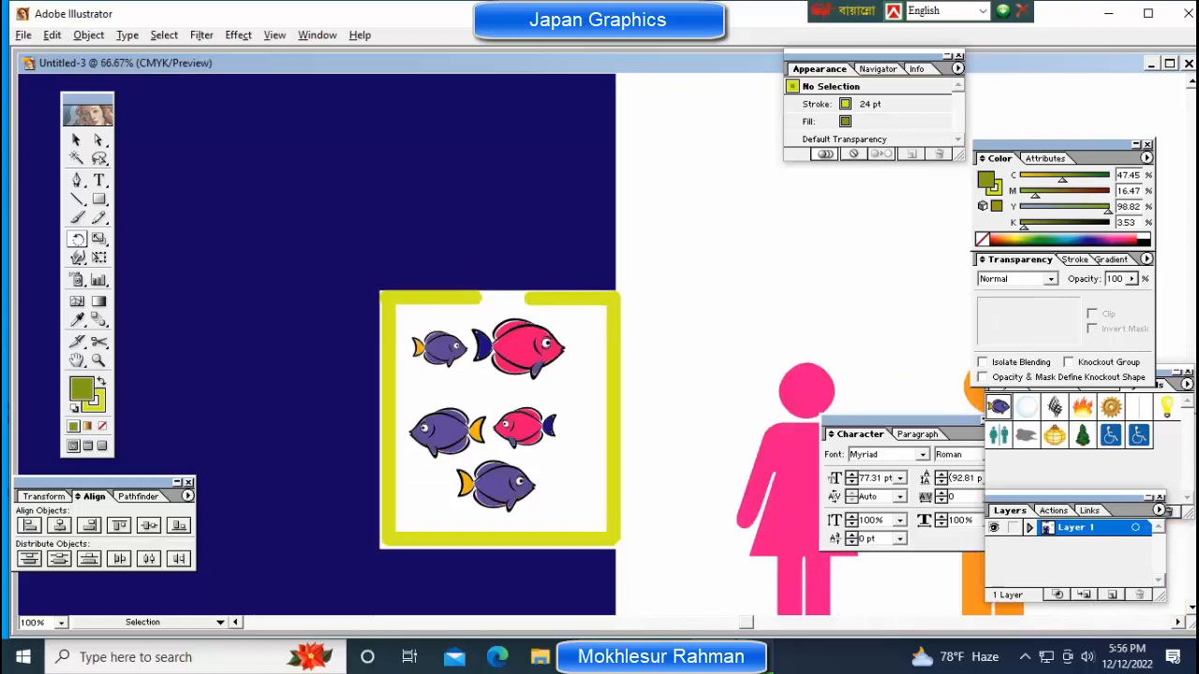
Move the green tree from the small symbol collection into the aquarium's lower-right corner and shrink it slightly.
key("ctrl+minus")
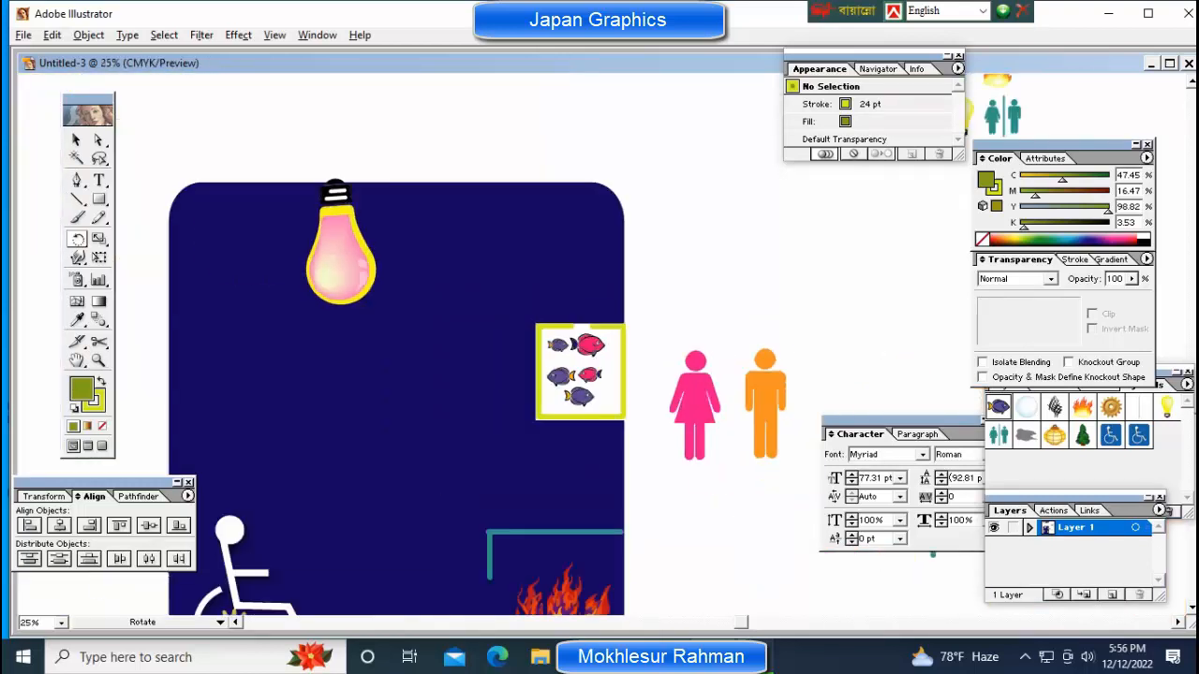
key("ctrl+minus")
key("ctrl+minus")
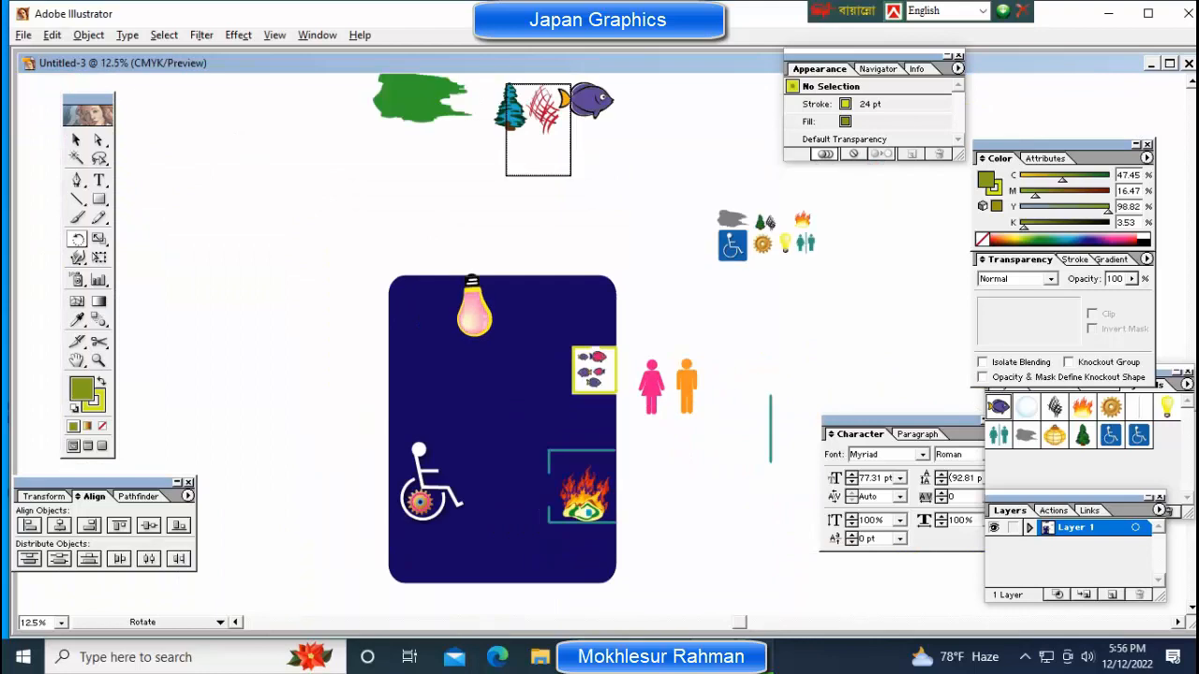
left_click(761, 223, "ctrl")
mouse_move(760, 223)
left_mouse_down()
mouse_move(650, 404)
mouse_move(636, 465)
mouse_move(623, 373)
left_mouse_up()
key("ctrl+space")
left_click_drag(578, 330, 662, 405)
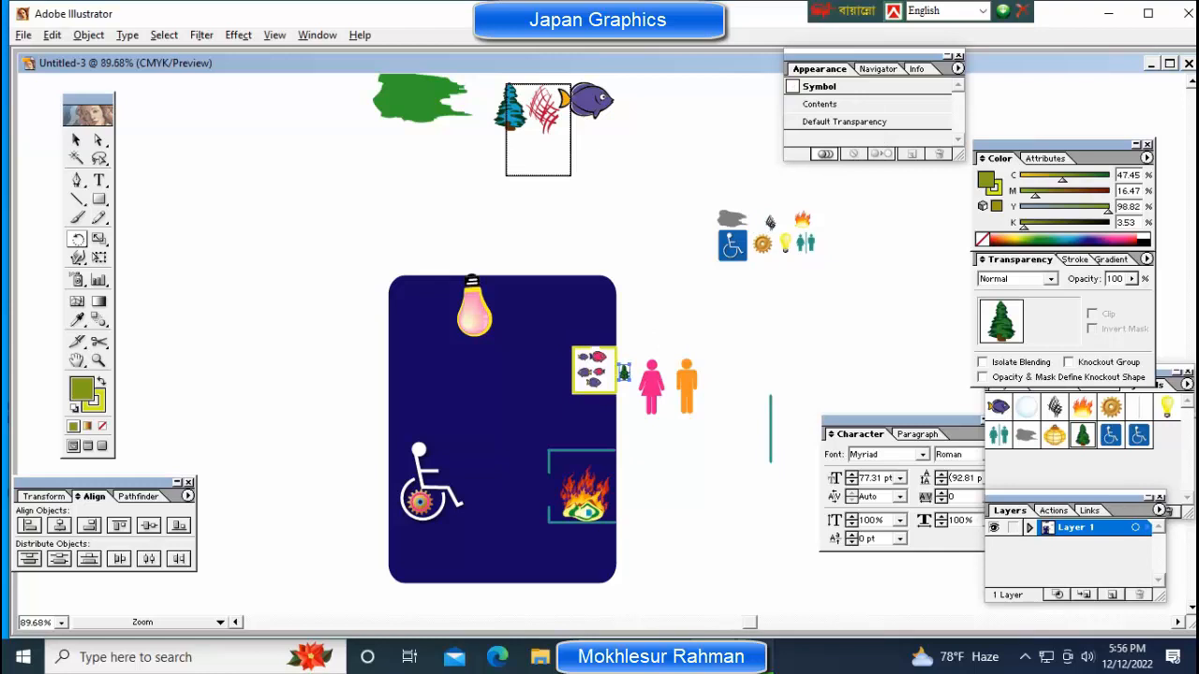
left_click(647, 370, "ctrl")
left_click_drag(567, 345, 440, 421)
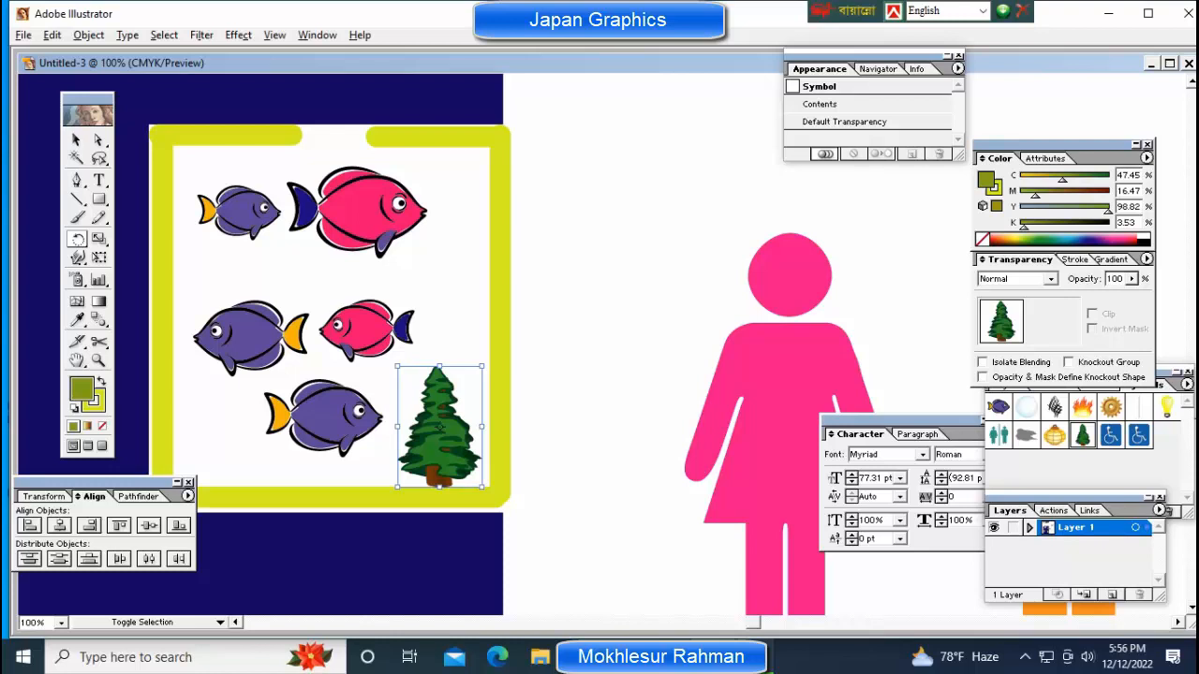
left_click_drag(482, 366, 472, 381)
Copy the tree straight across to the aquarium's lower-left corner and deselect.
left_click_drag(440, 427, 213, 442)
key("ctrl+shift+a")
left_click(454, 442)
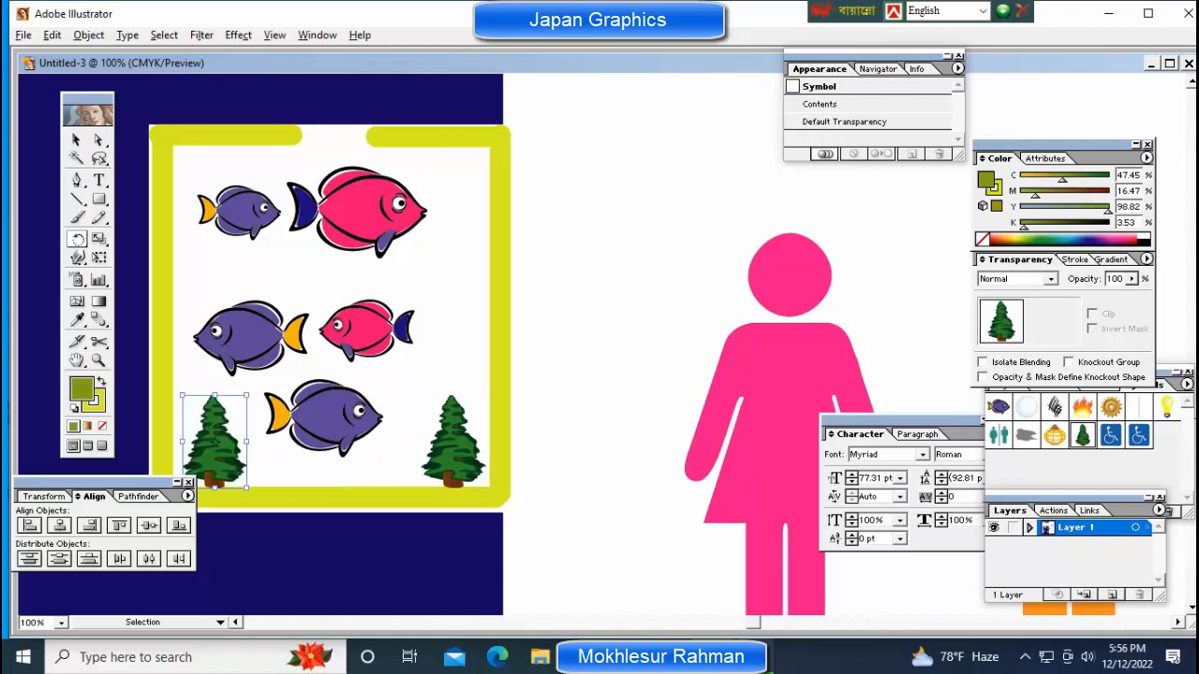
key("ctrl+shift+a")
key("ctrl+minus")
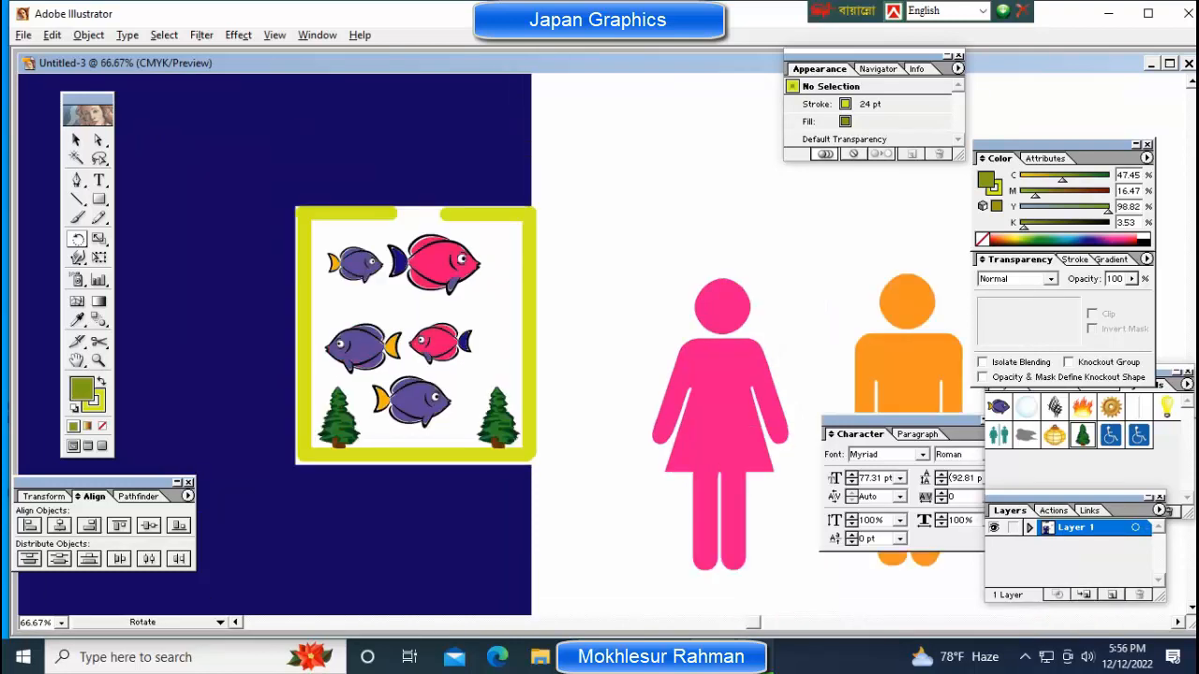
Copy the left tree, shrink it to about half size, and place one small tree beside each large tree.
key("ctrl+plus")
left_click_drag(423, 398, 524, 398)
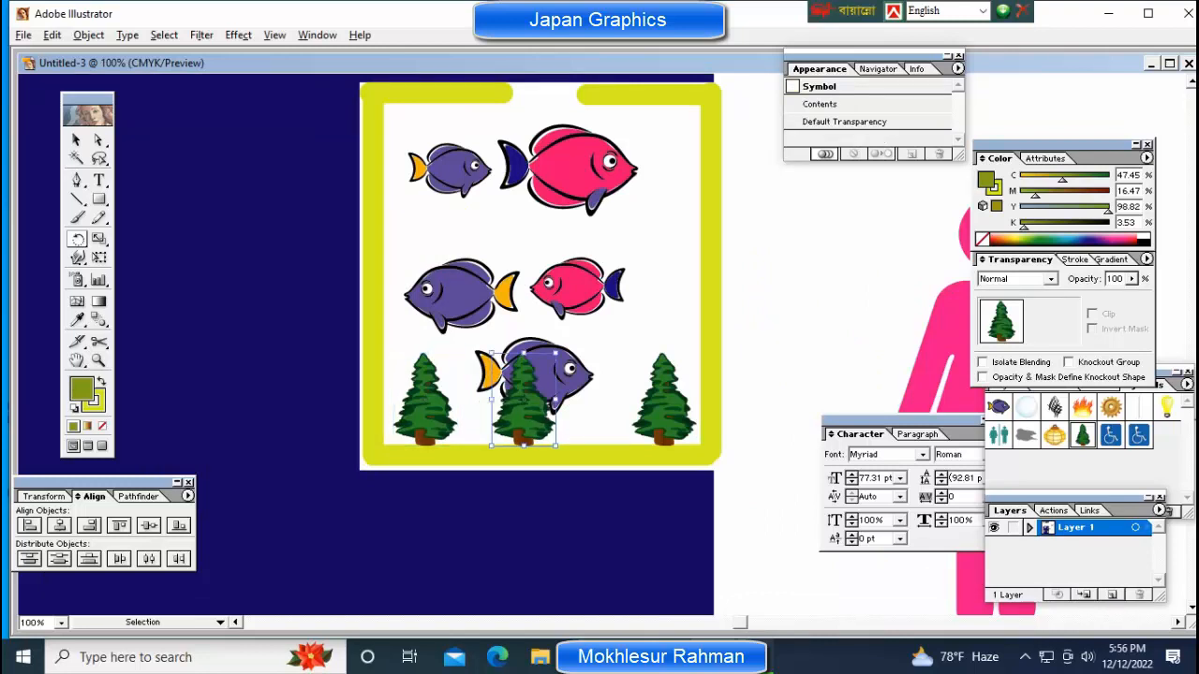
left_click_drag(491, 353, 485, 423)
left_click(485, 421)
key("ctrl+shift+a")
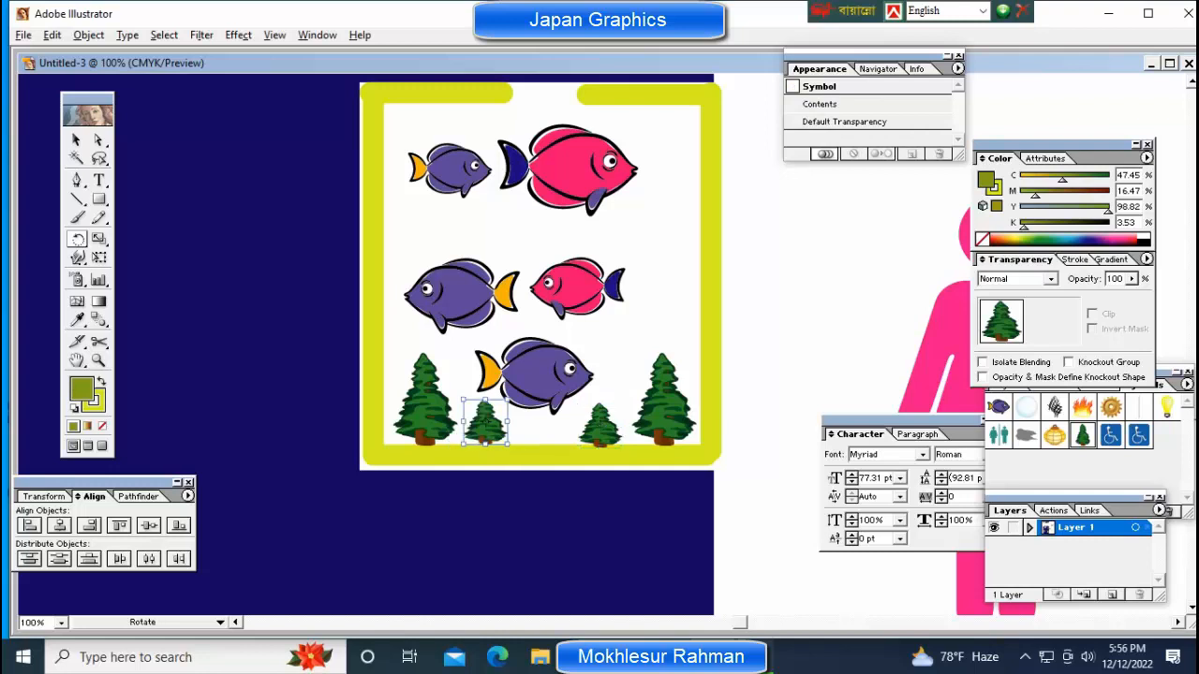
key("ctrl+shift+a")
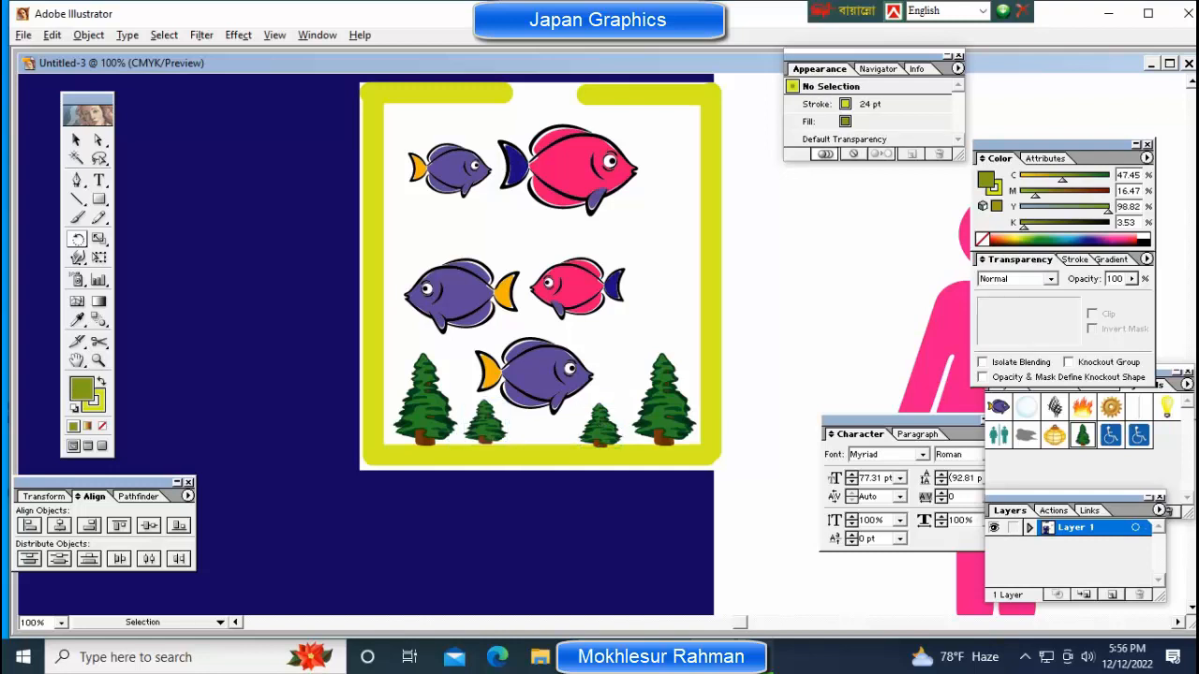
Draw a small circle on the blank area between the aquarium and the pink figure, and shrink it.
key("ctrl+minus")
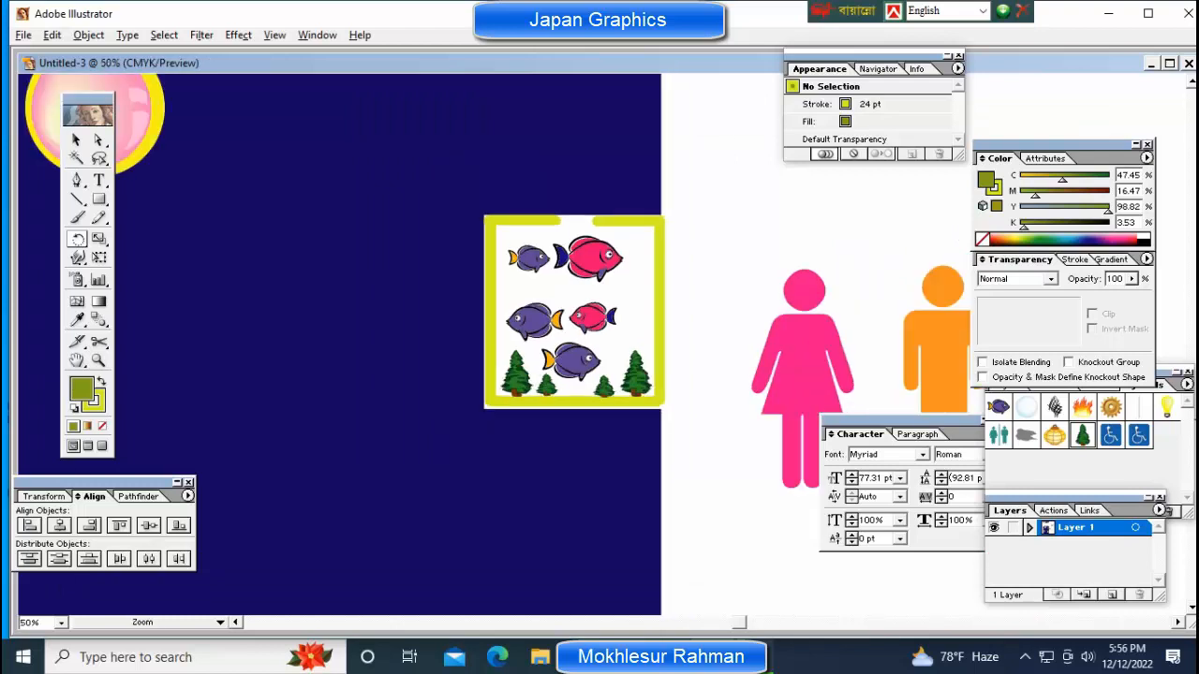
key("ctrl+plus")
key("ctrl+plus")
left_click_drag(599, 356, 452, 376)
left_click_drag(99, 199, 161, 200)
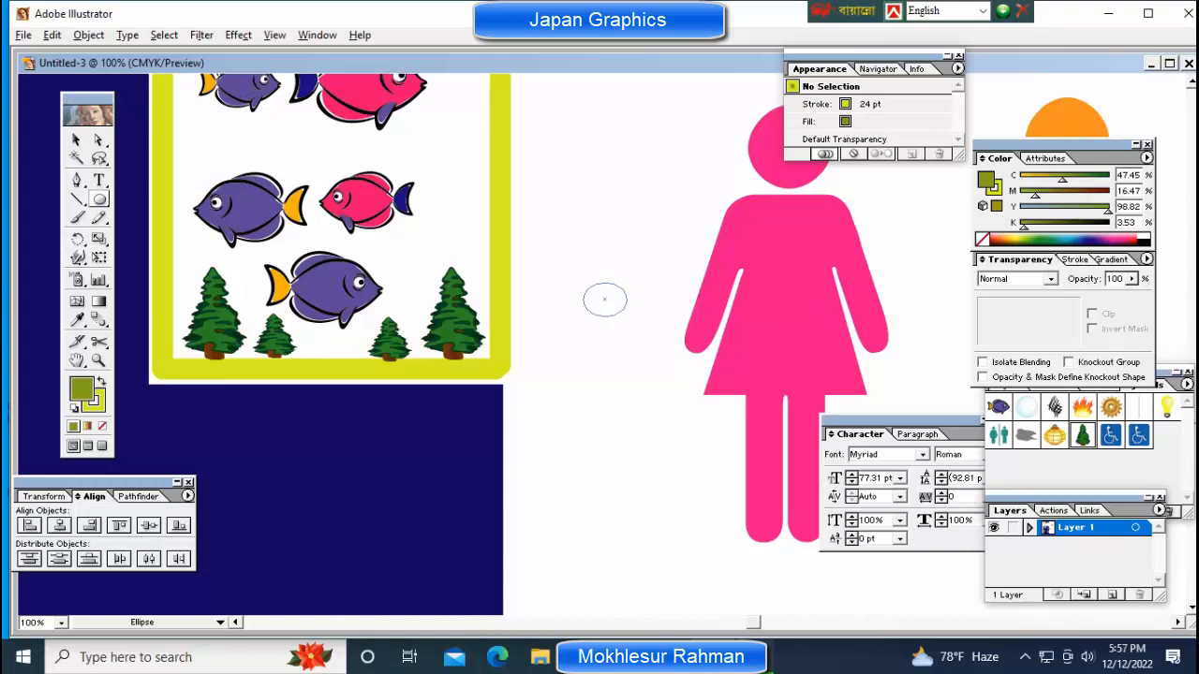
left_click_drag(604, 299, 627, 321)
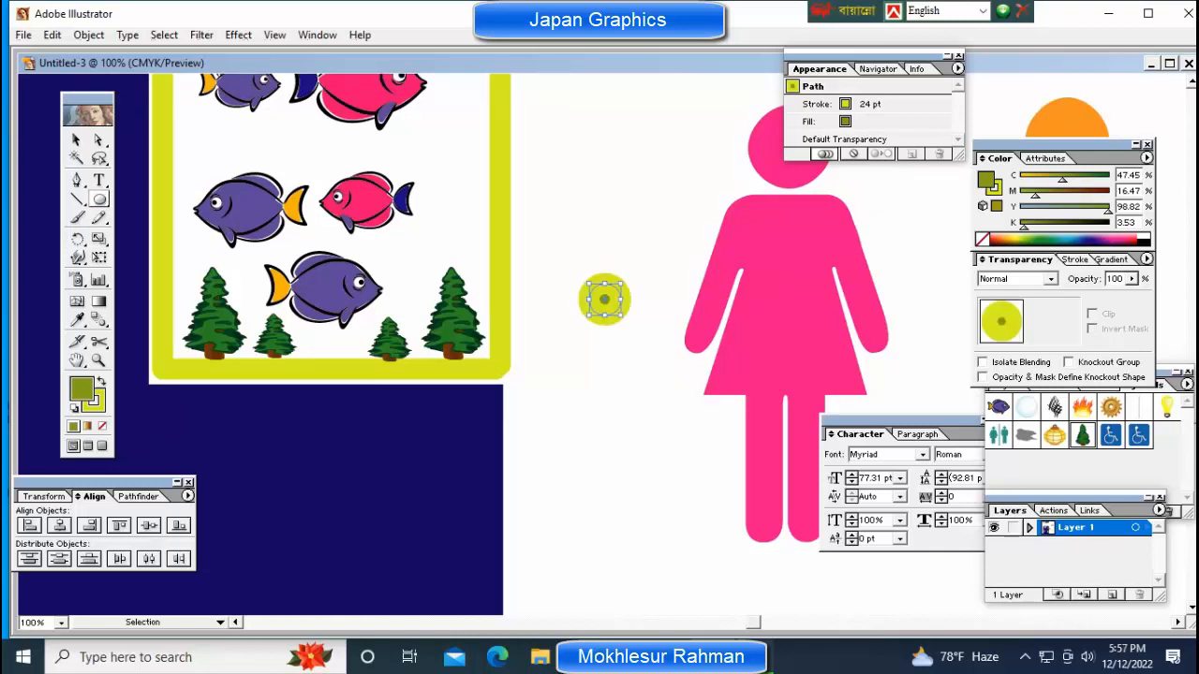
left_click_drag(620, 315, 613, 308)
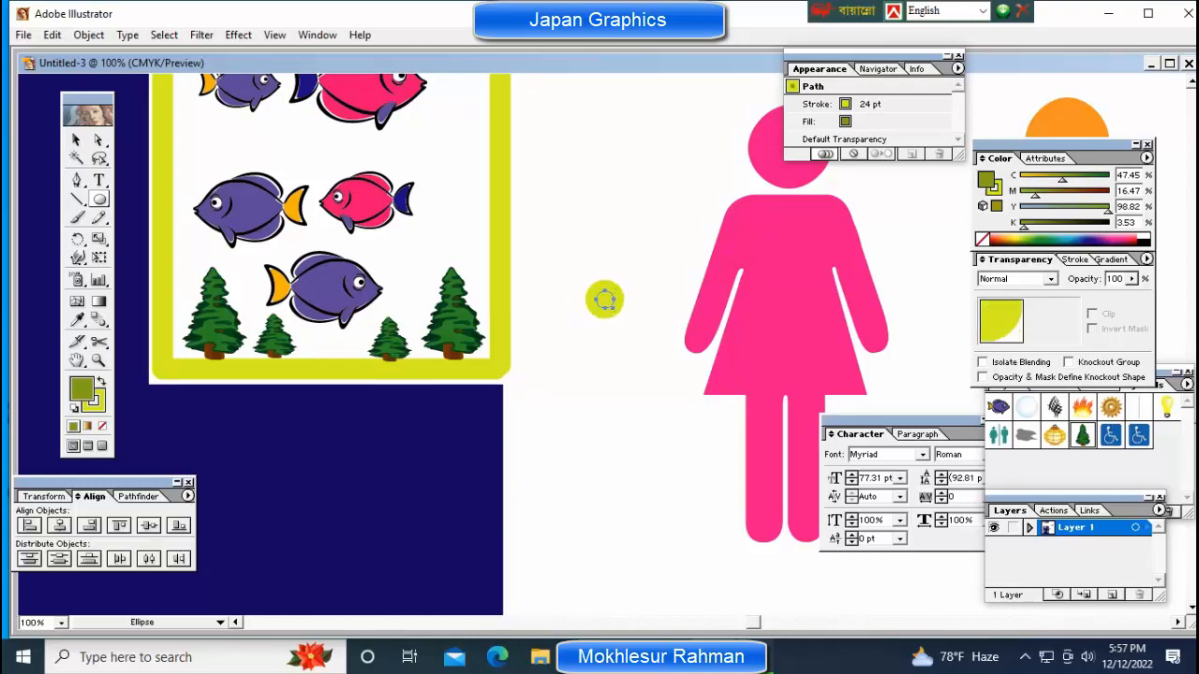
Remove the small circle's stroke, fill it with pink (M 89.02), and deselect.
left_click(102, 426)
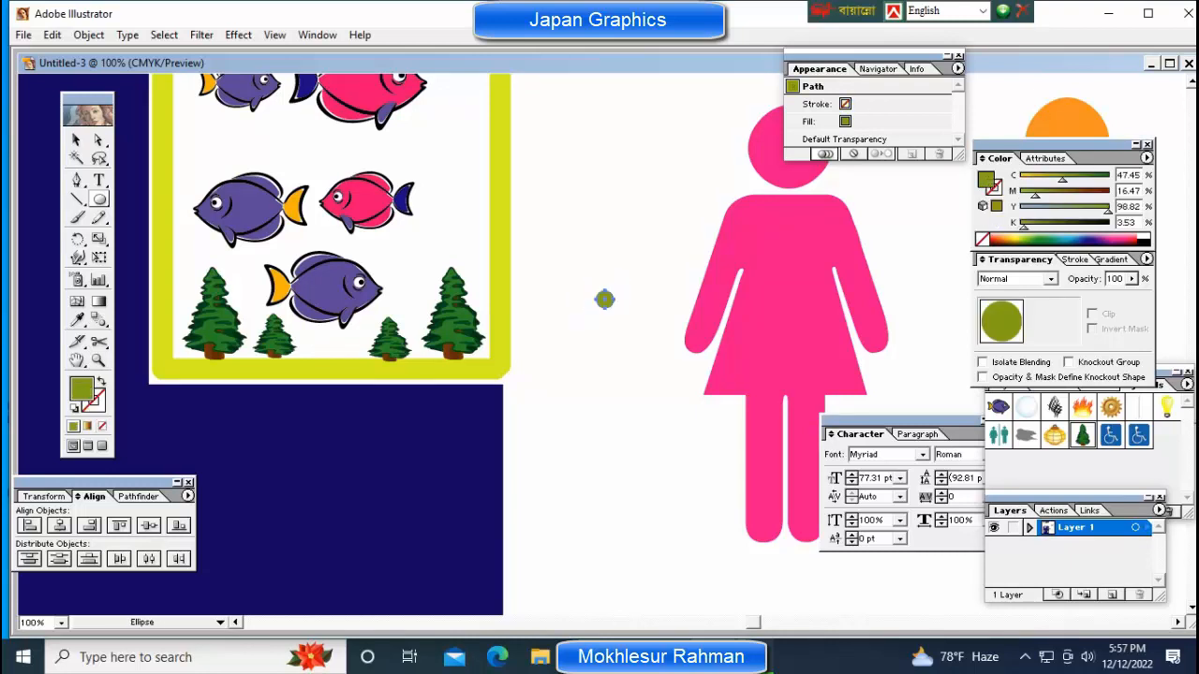
left_click_drag(581, 263, 644, 333)
left_click(1105, 240)
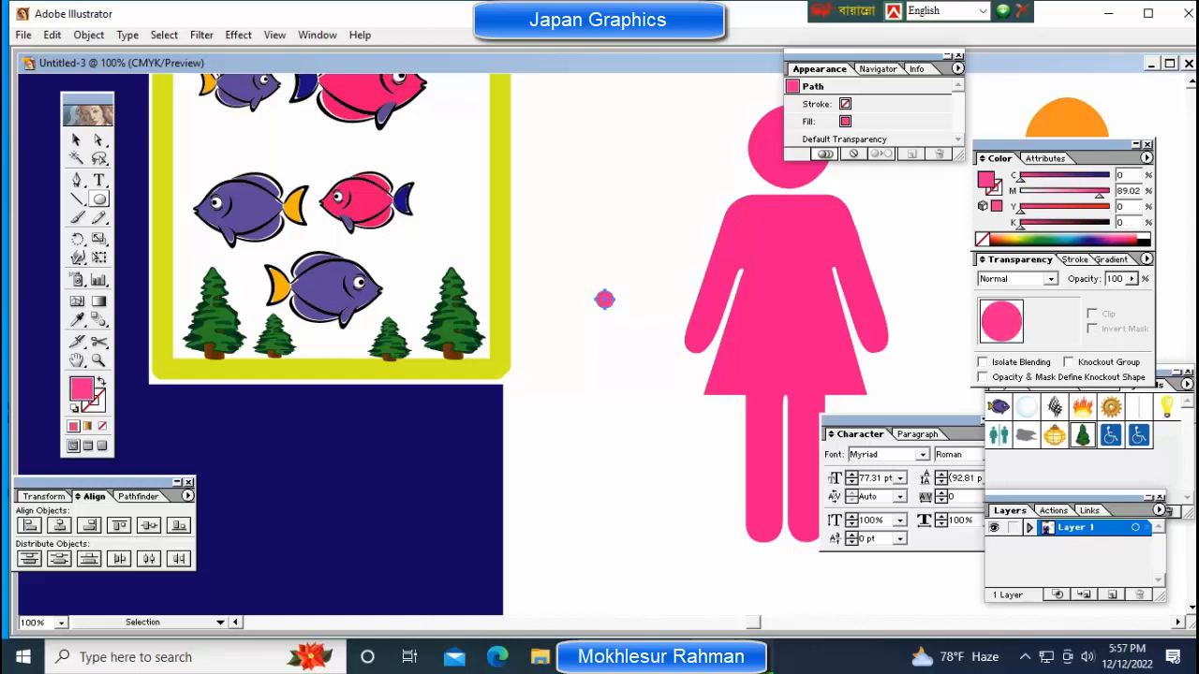
key("ctrl+shift+a")
Place two pink circles between the small trees and a third between the right-hand small and large trees.
left_click_drag(604, 300, 345, 348)
key("ctrl+shift+a")
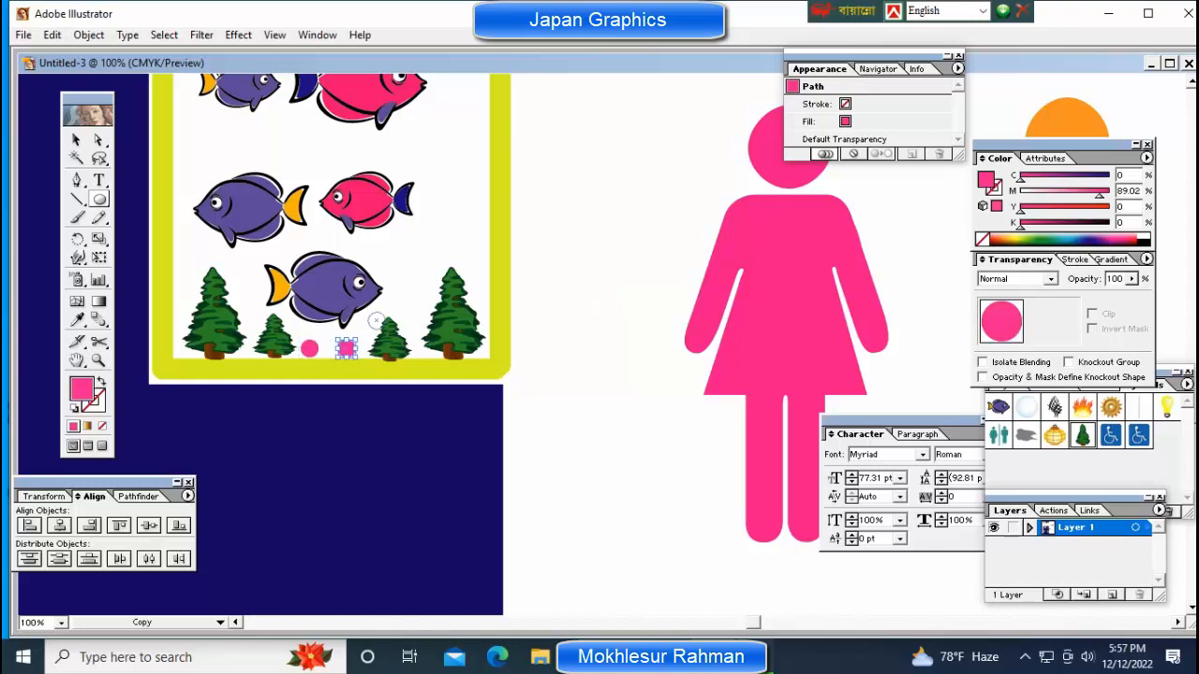
left_click_drag(422, 351, 423, 351)
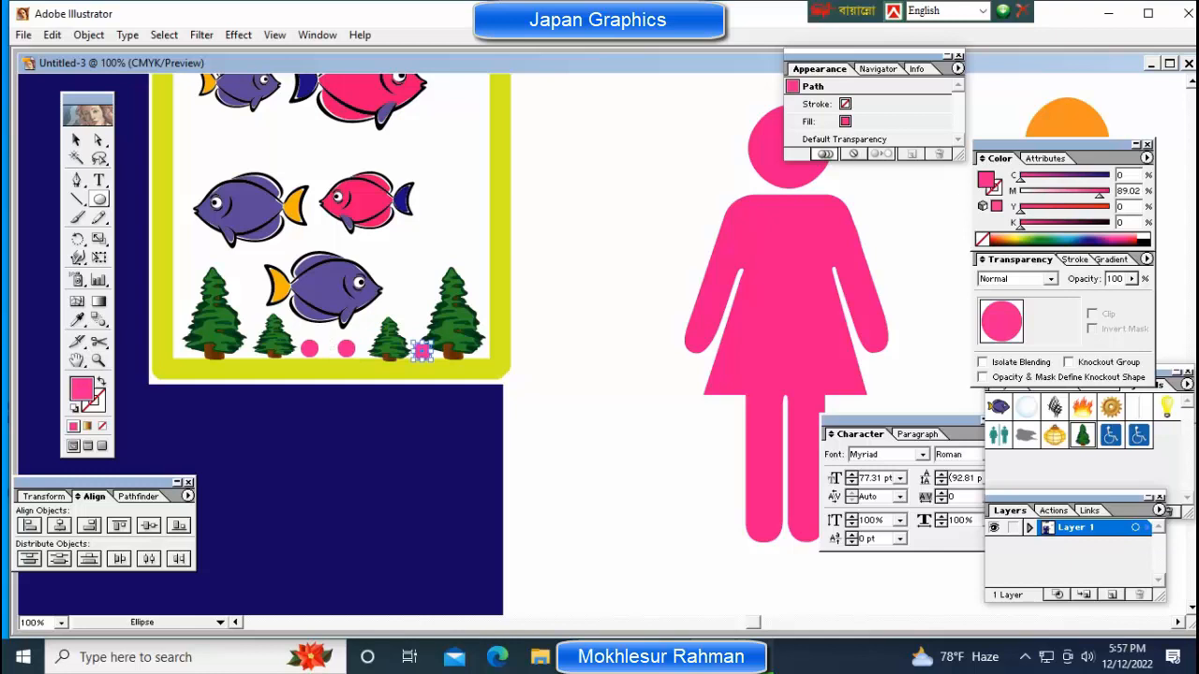
key("ctrl+shift+a")
Draw a narrow vertical pink bar through the aquarium's top gap and extend its upper end above the frame.
key("space")
left_click_drag(338, 243, 318, 331)
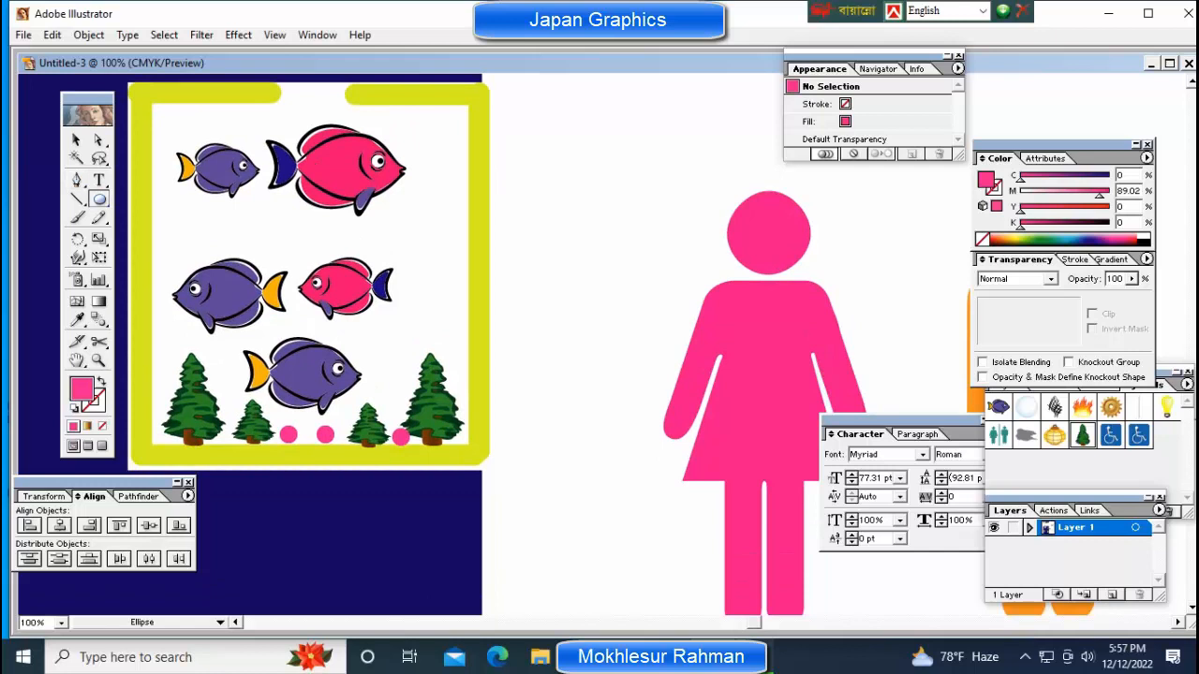
left_click_drag(100, 198, 103, 202)
scroll(249, 337, "up", 3)
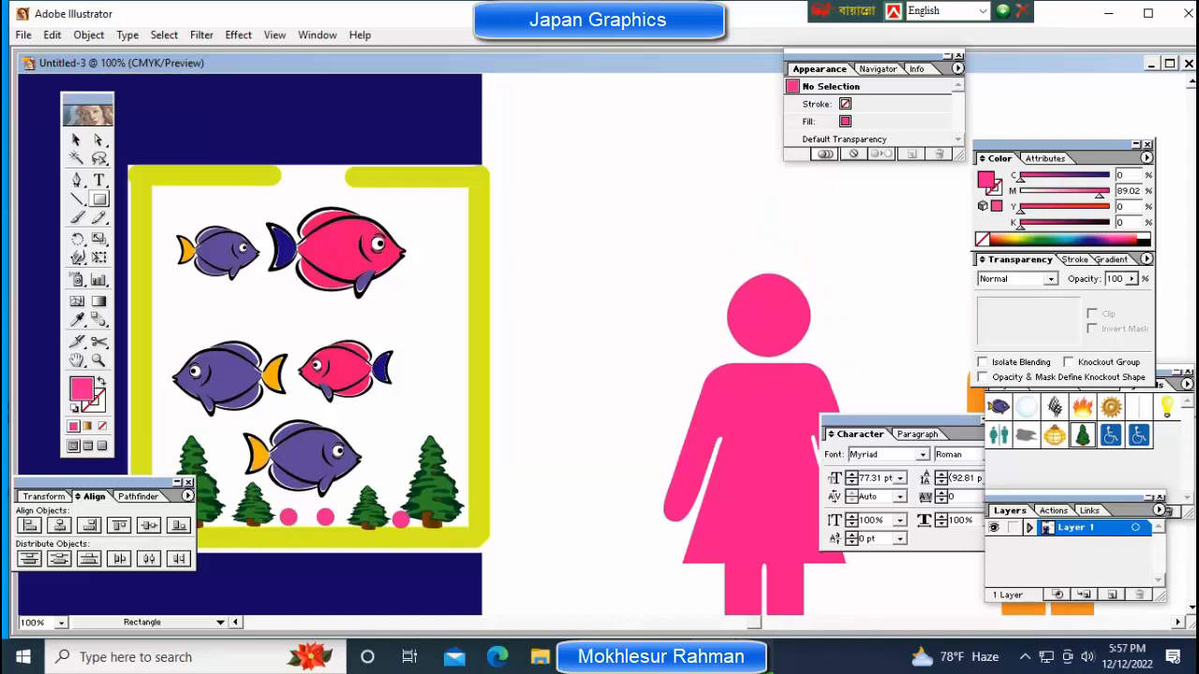
left_click_drag(309, 159, 325, 334)
left_click_drag(325, 320, 325, 320)
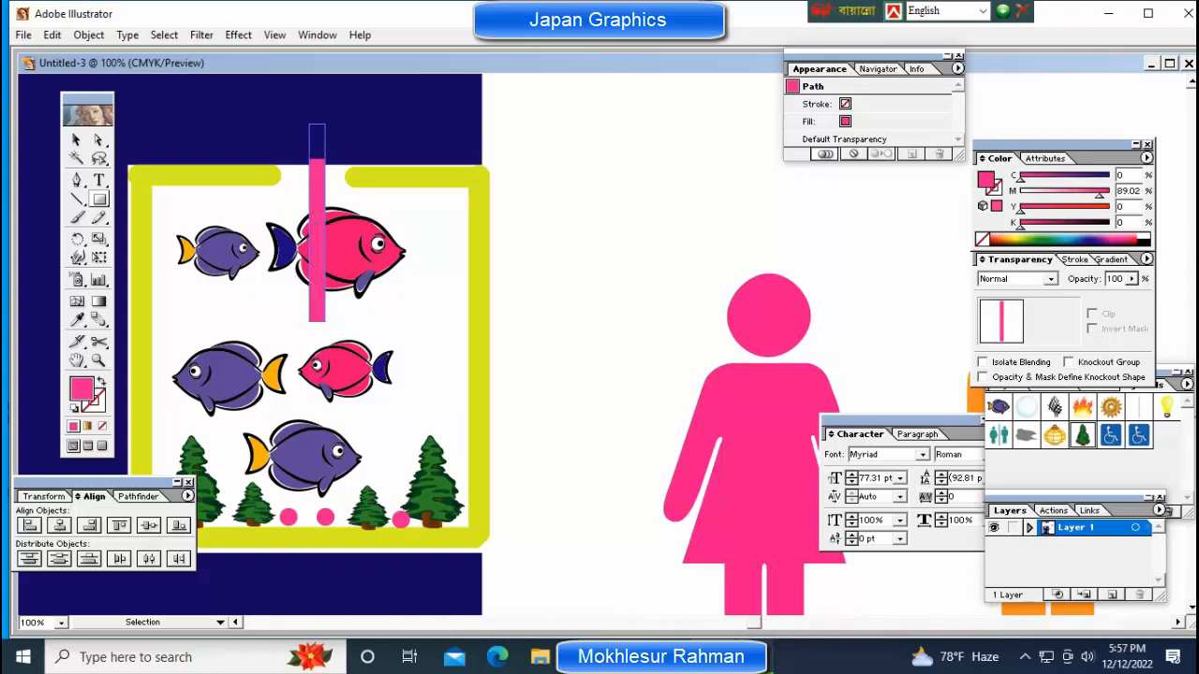
left_click_drag(317, 116, 318, 124)
key("ctrl+shift+a")
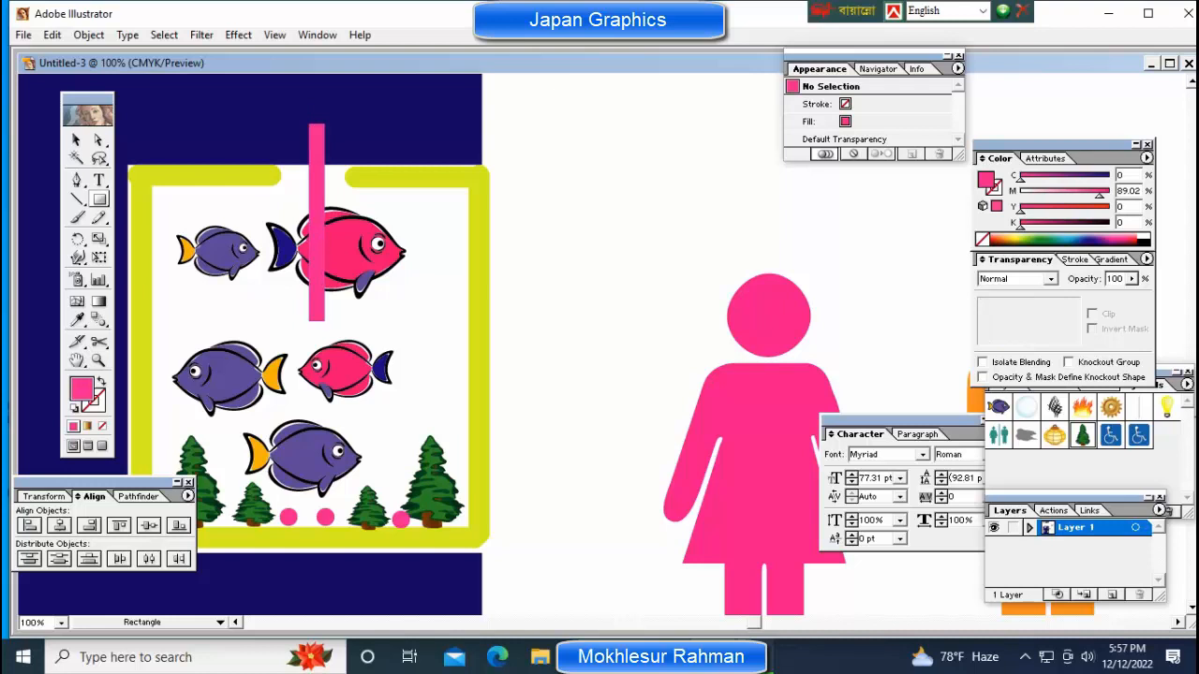
Bring the large pink fish to the front of the vertical bar and deselect.
left_click(354, 251, "ctrl")
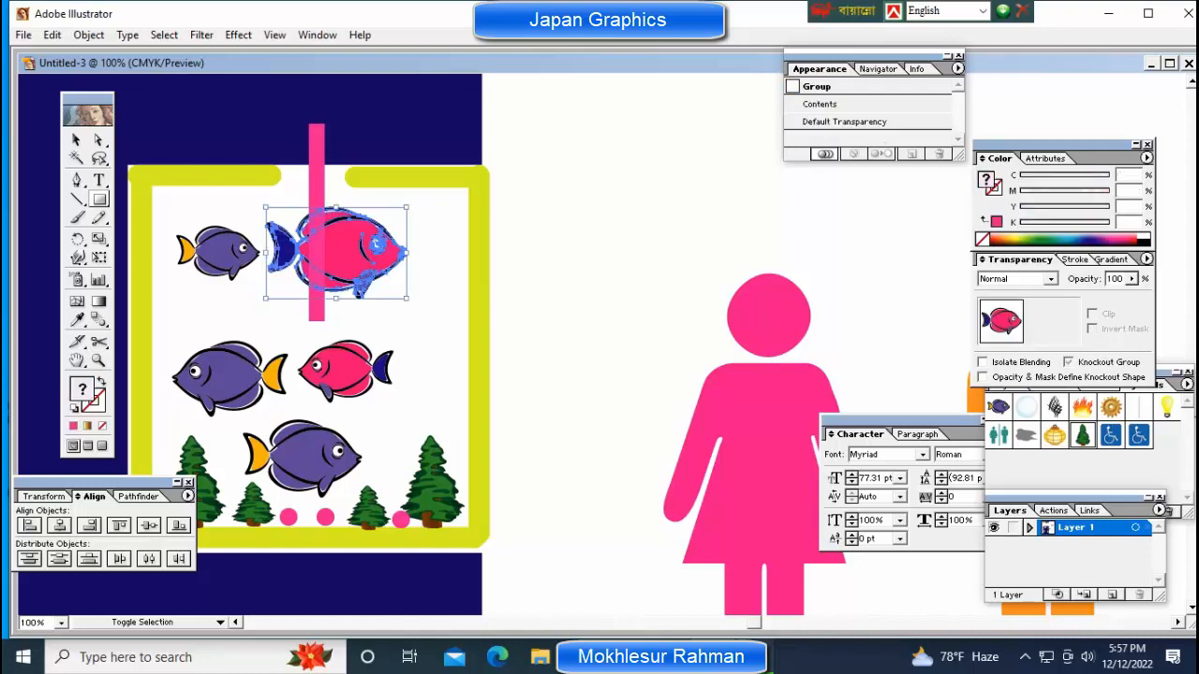
key("ctrl+shift+bracketright")
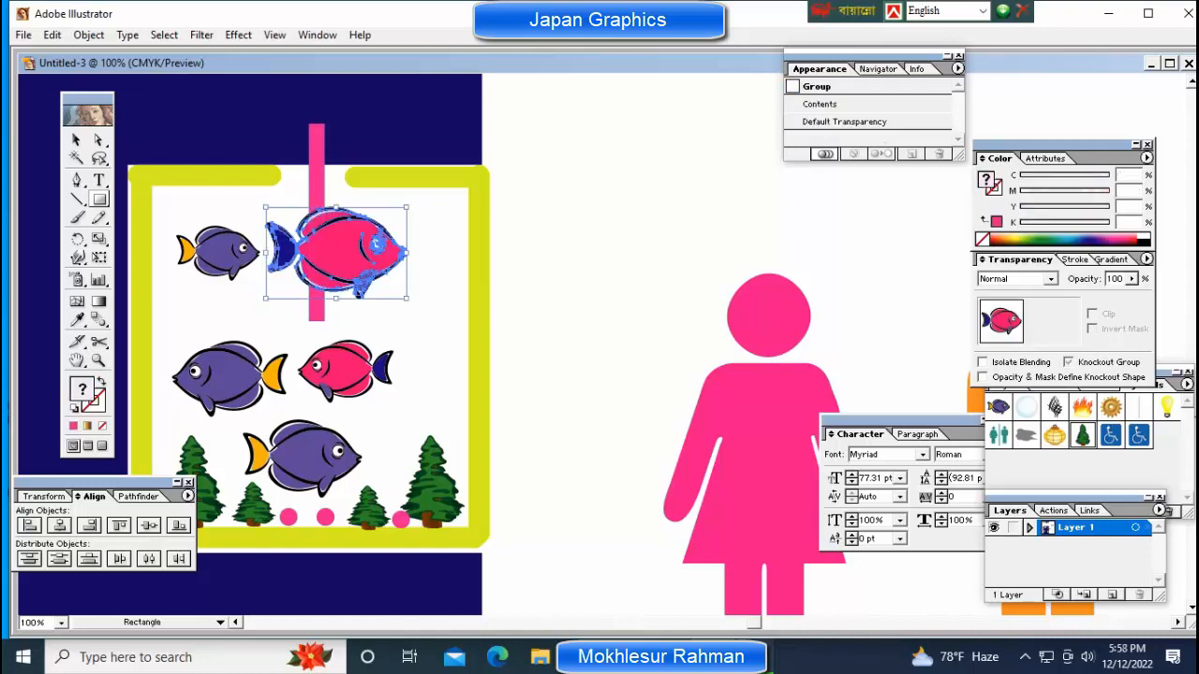
key("ctrl+shift+a")
Recolor the vertical bar light gray with K 20 and the other color values at 0, and deselect.
left_click(317, 169, "ctrl")
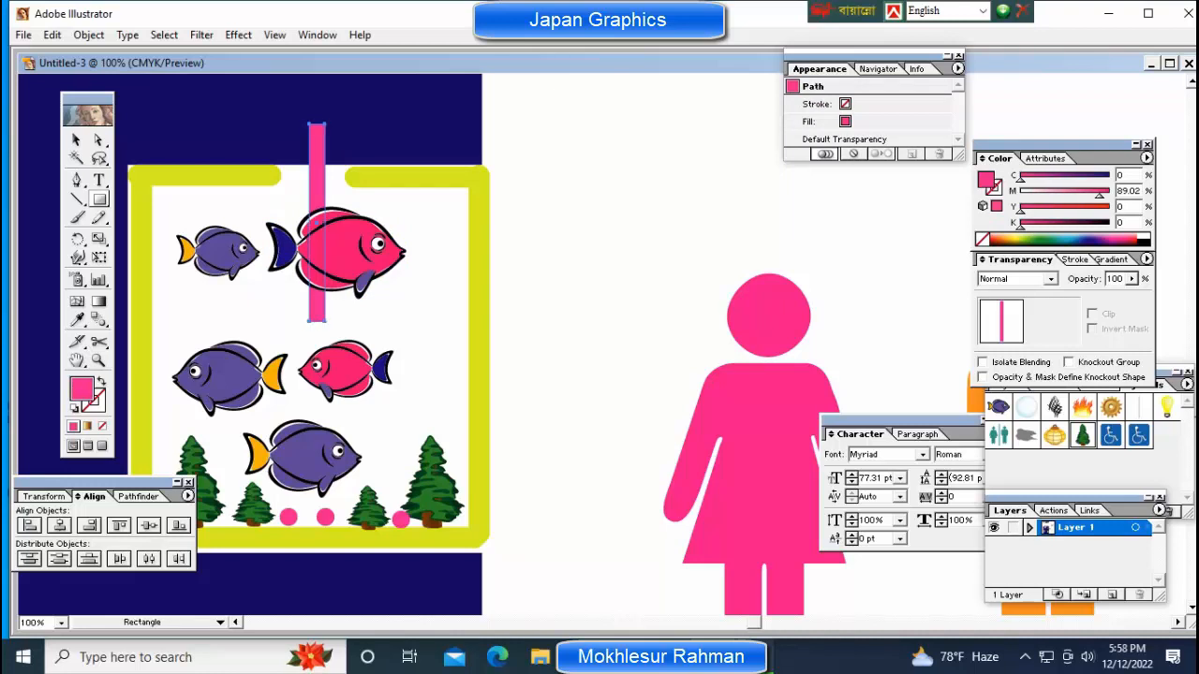
left_click(1145, 243)
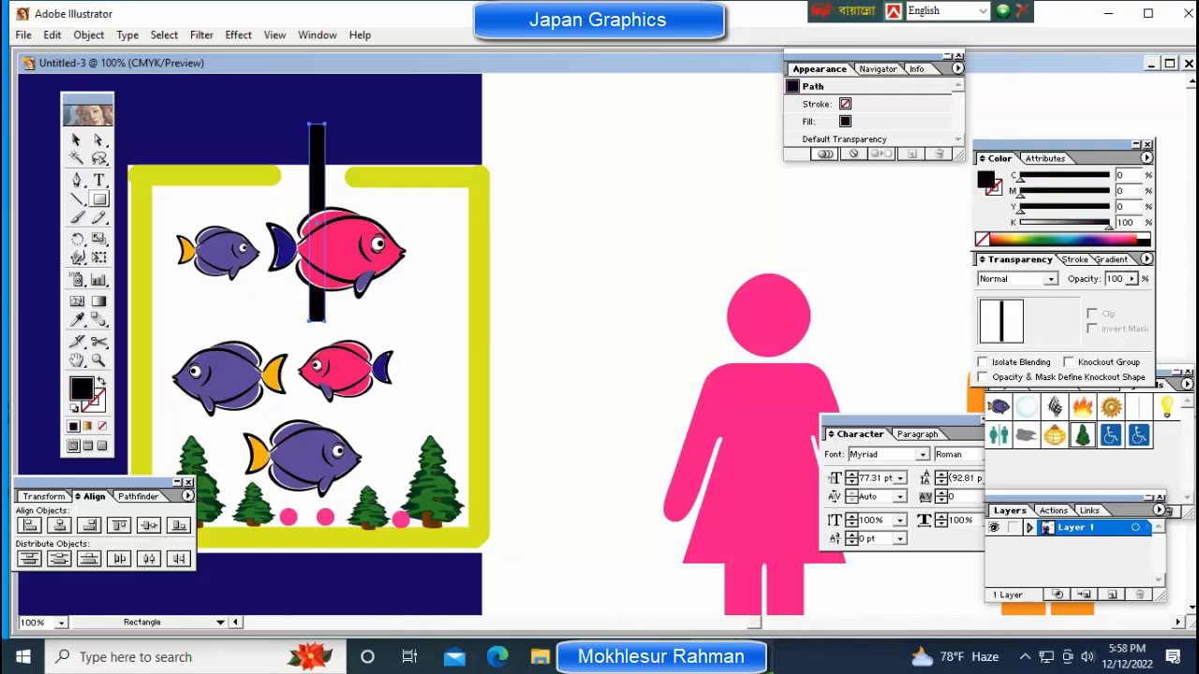
left_click(1145, 236)
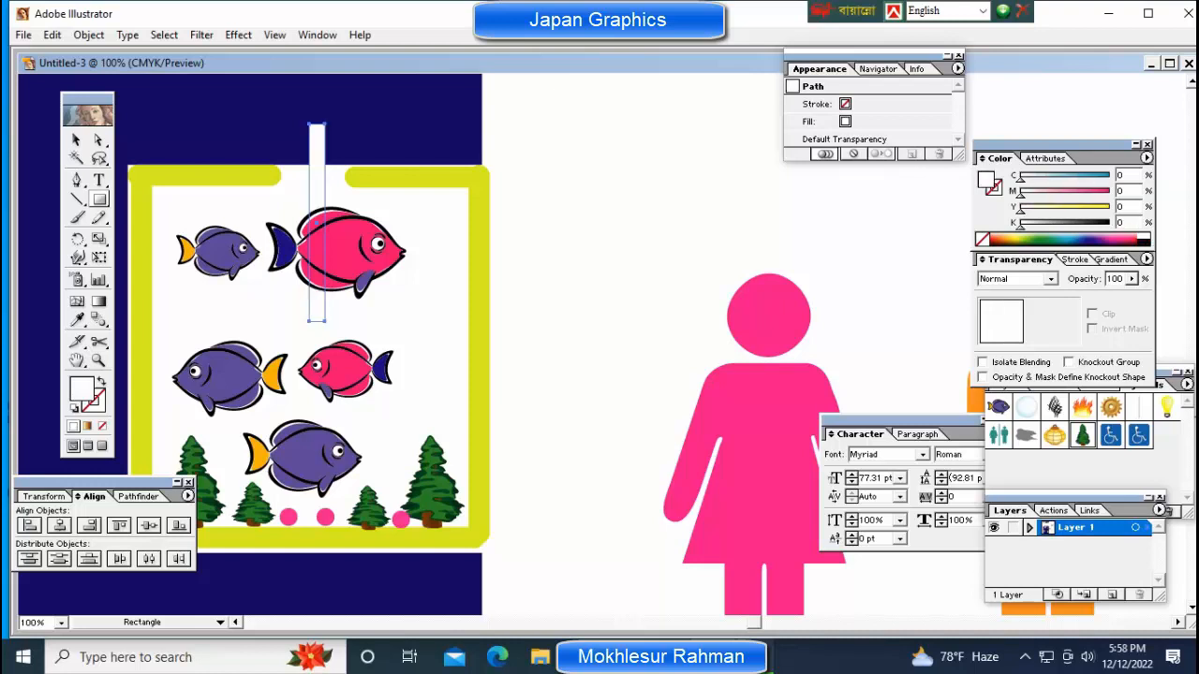
double_click(1121, 223)
key("Return")
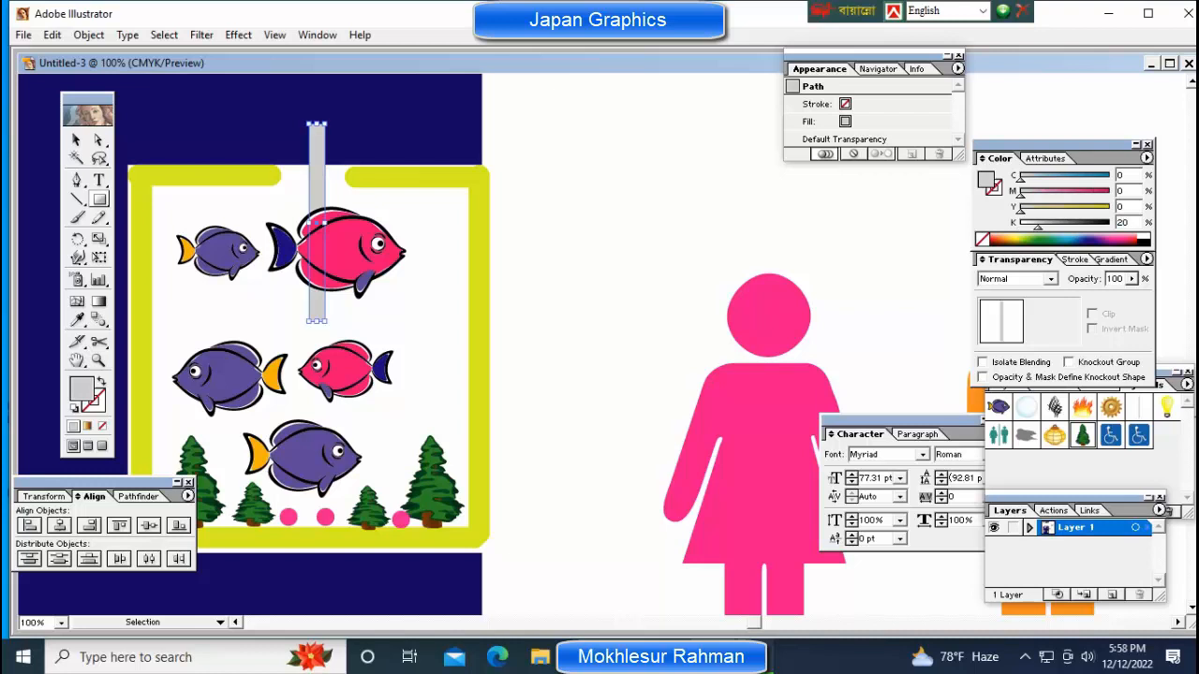
key("ctrl+shift+a")
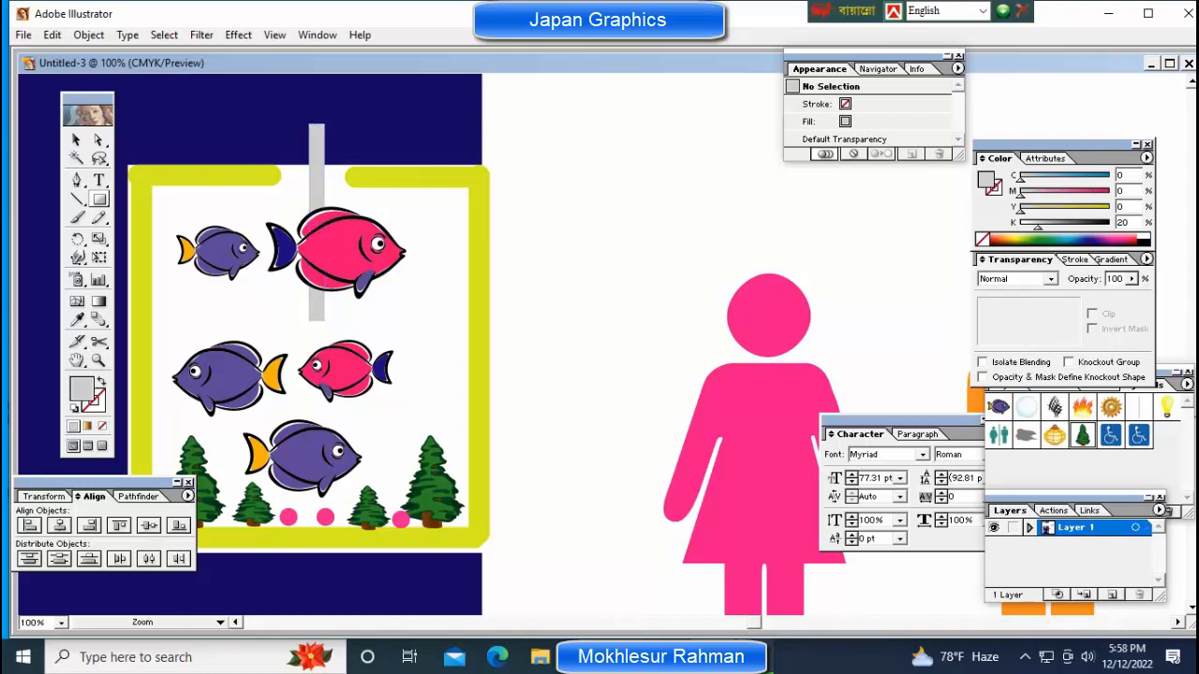
Lengthen the gray bar slightly at its lower end and deselect it.
key("ctrl+plus")
left_click_drag(497, 438, 455, 291)
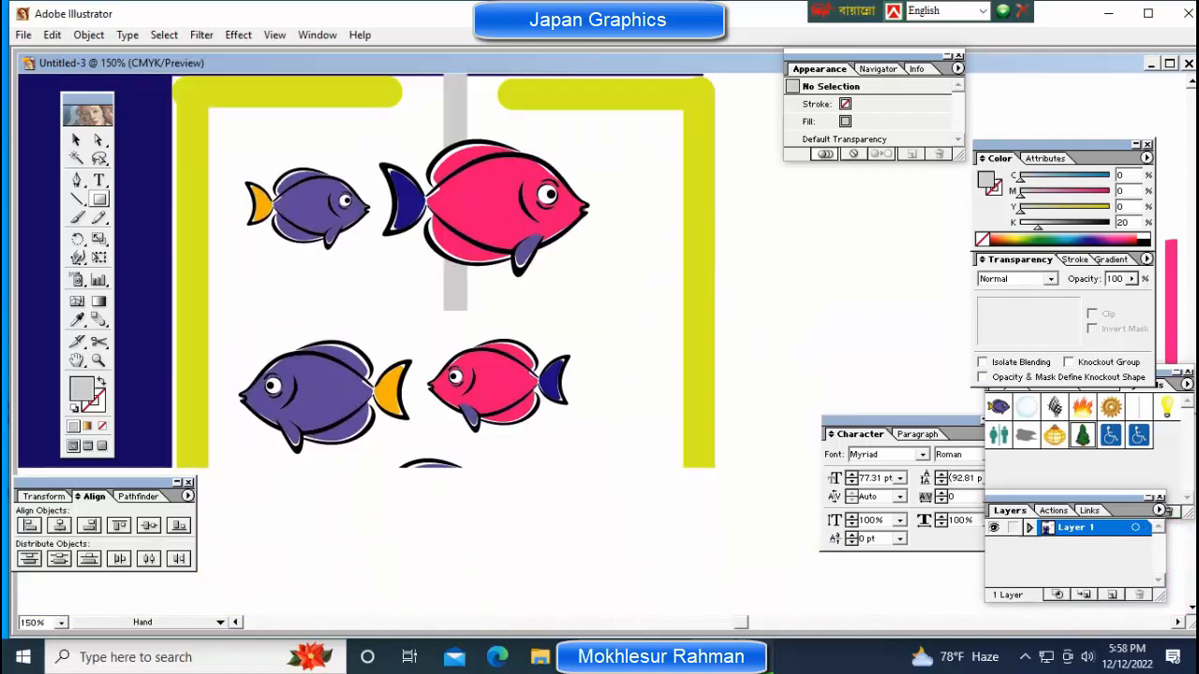
left_click(457, 291, "ctrl")
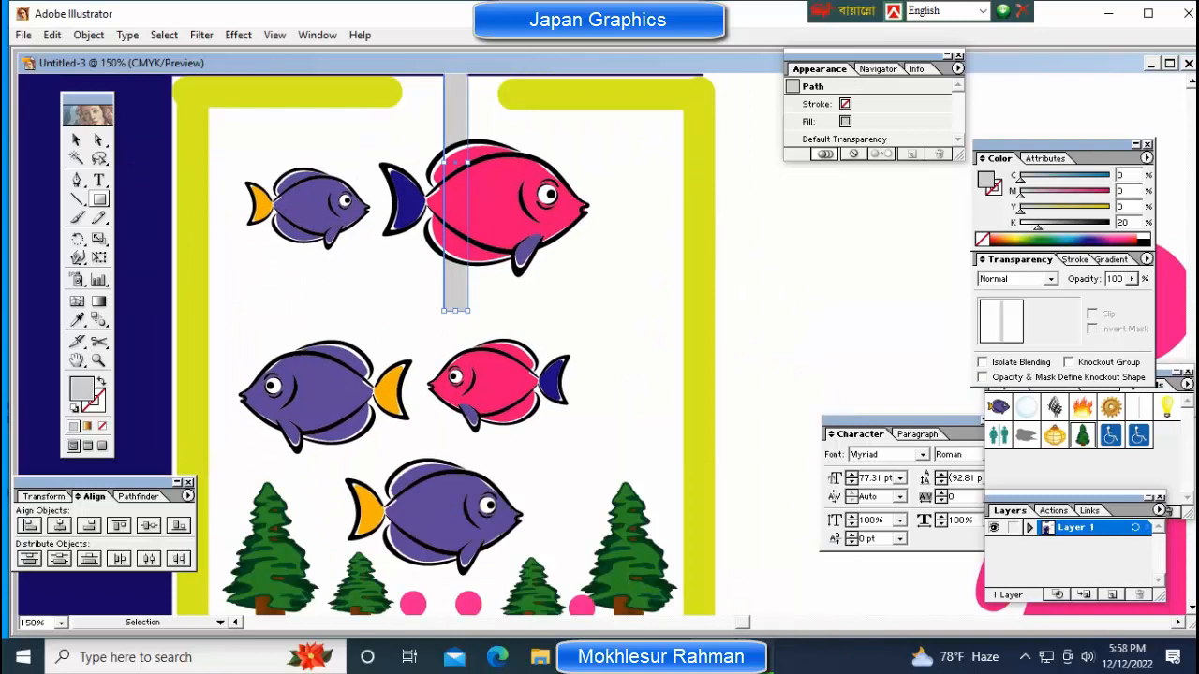
key("ctrl+shift+a")
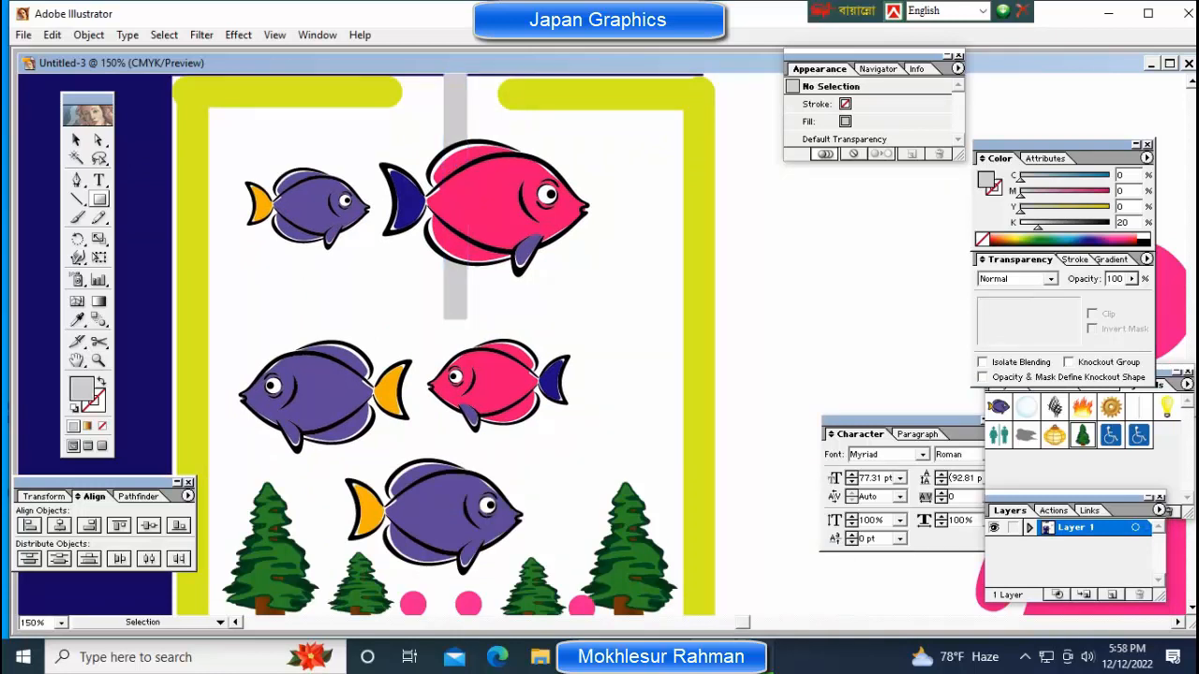
key("ctrl+minus")
key("ctrl+minus")
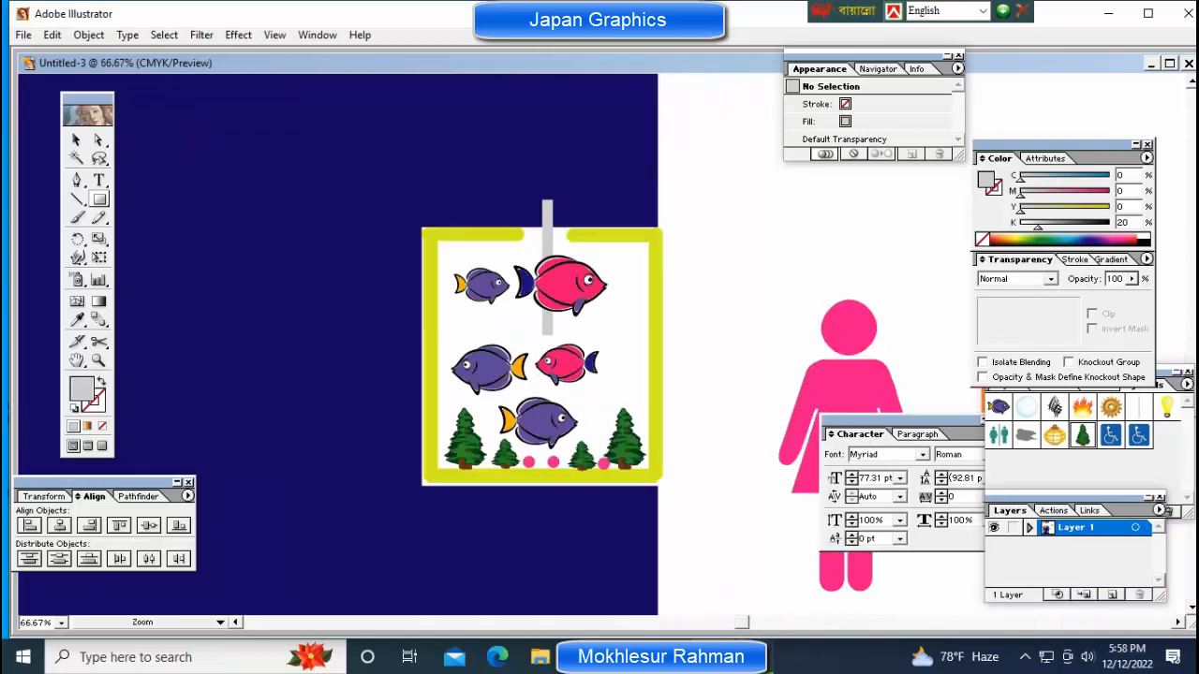
Widen the gray bar rightward to the inner end of the right top frame bar, and deselect it.
key("ctrl+plus")
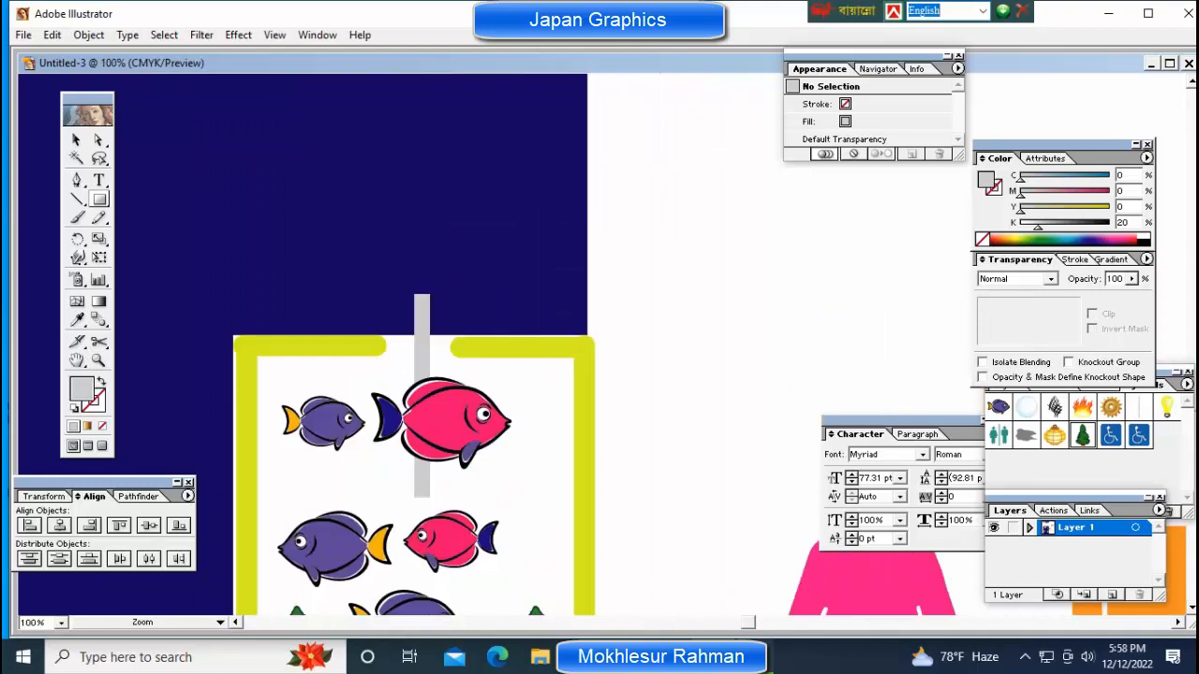
left_click_drag(422, 356, 564, 389)
left_click(422, 248, "ctrl")
key("ctrl+shift+a")
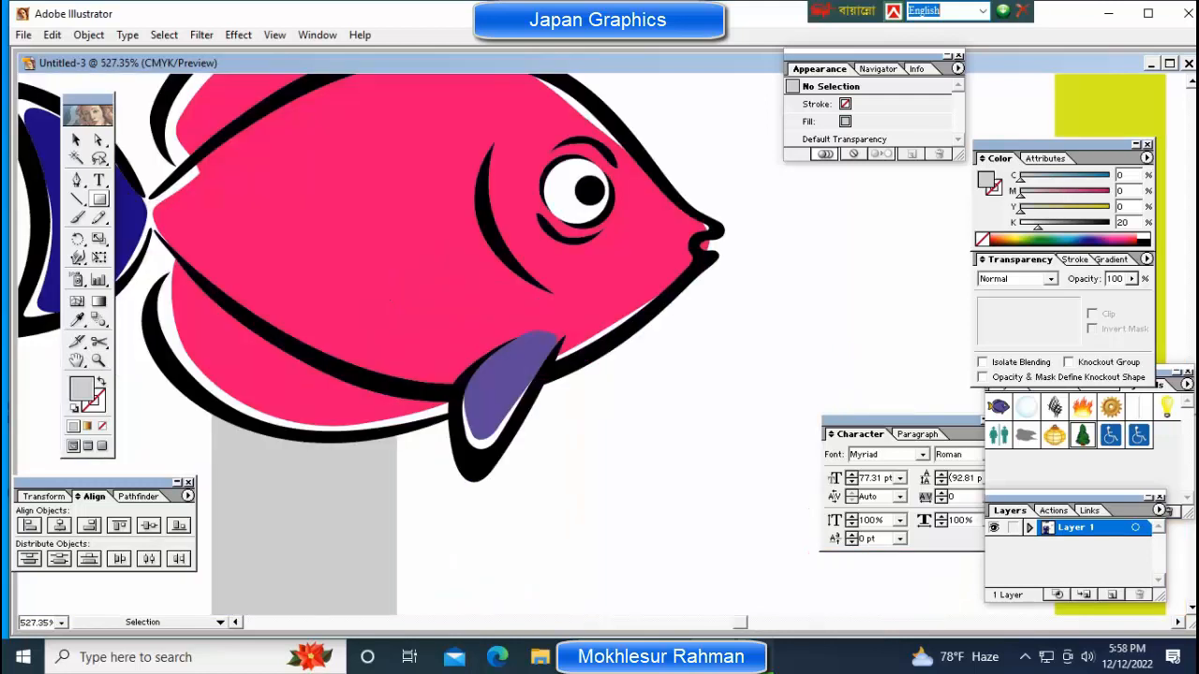
key("ctrl+minus")
key("ctrl+minus")
key("ctrl+minus")
key("ctrl+minus")
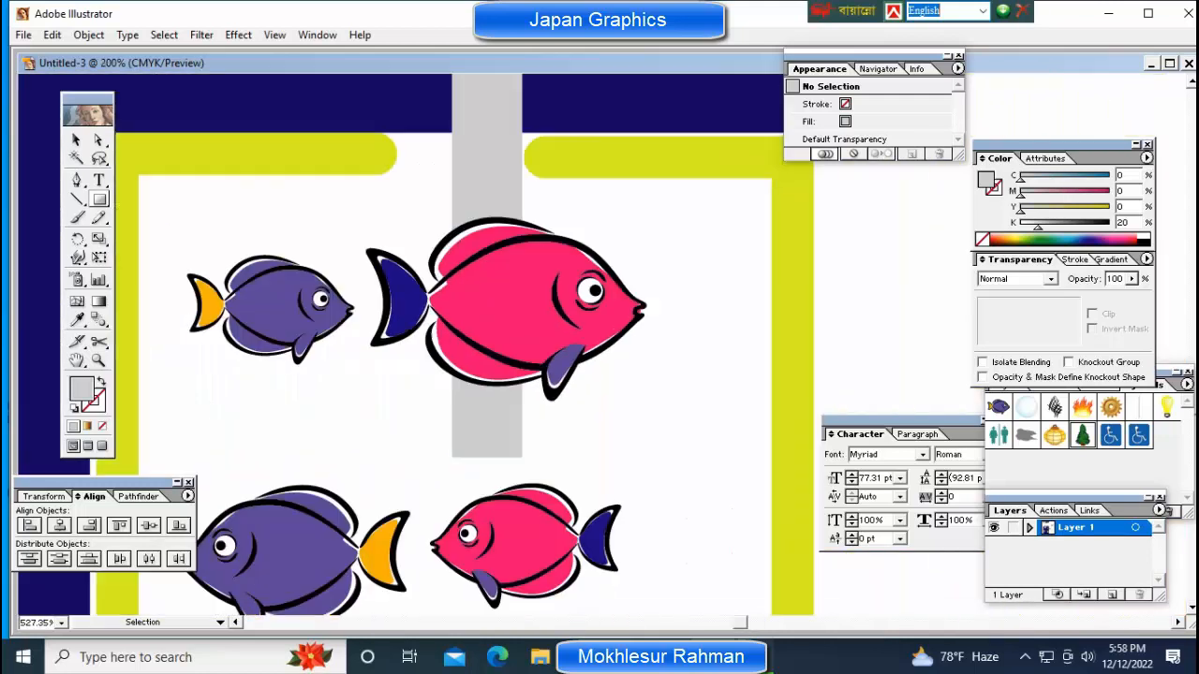
Shorten the gray bar at its lower end so it stops just beneath the large pink fish, and deselect it.
key("ctrl+minus")
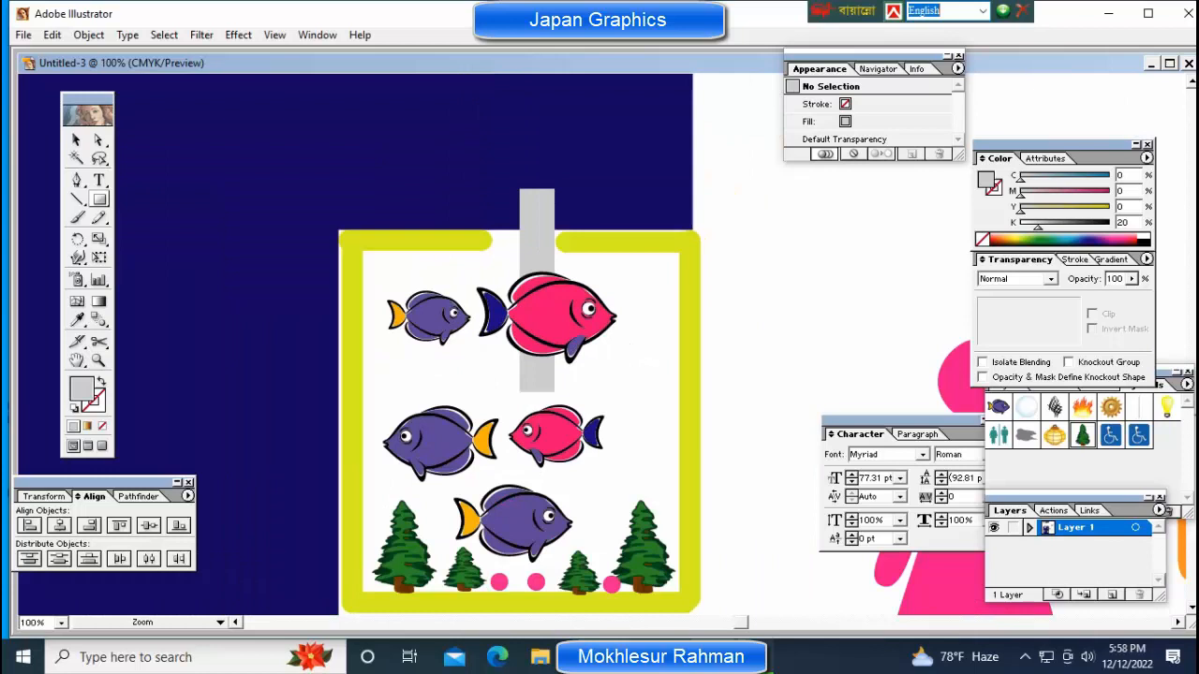
key("ctrl+plus")
key("ctrl+plus")
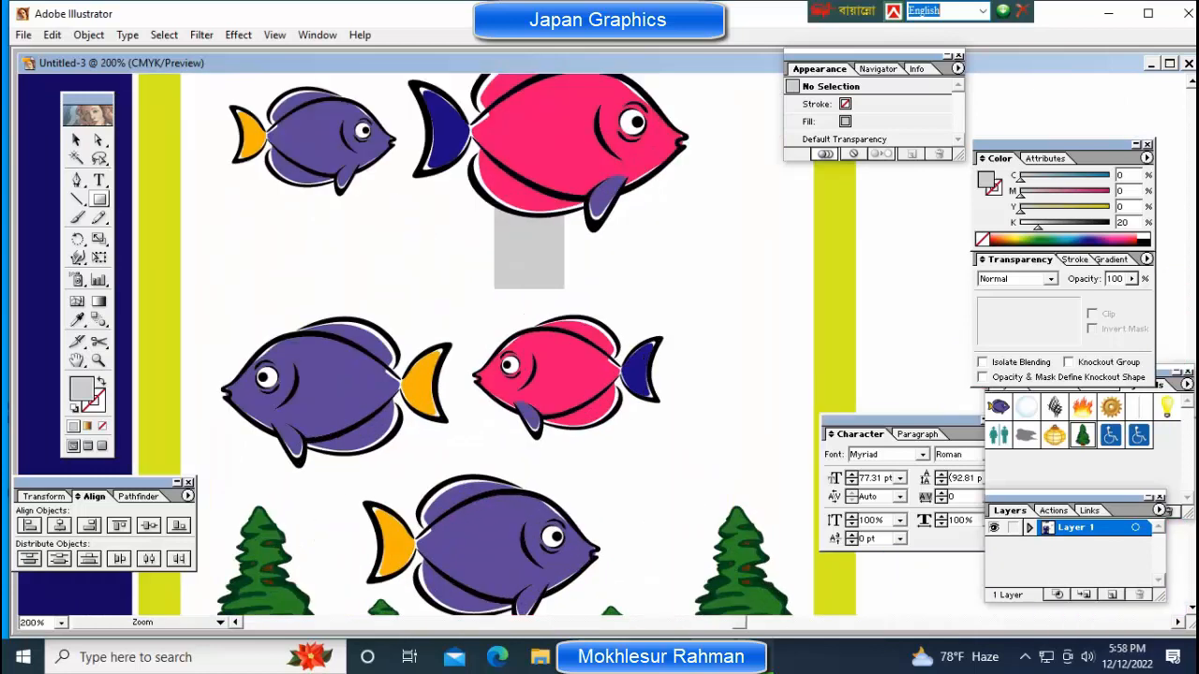
left_click(551, 284, "ctrl")
left_click_drag(521, 354, 521, 305)
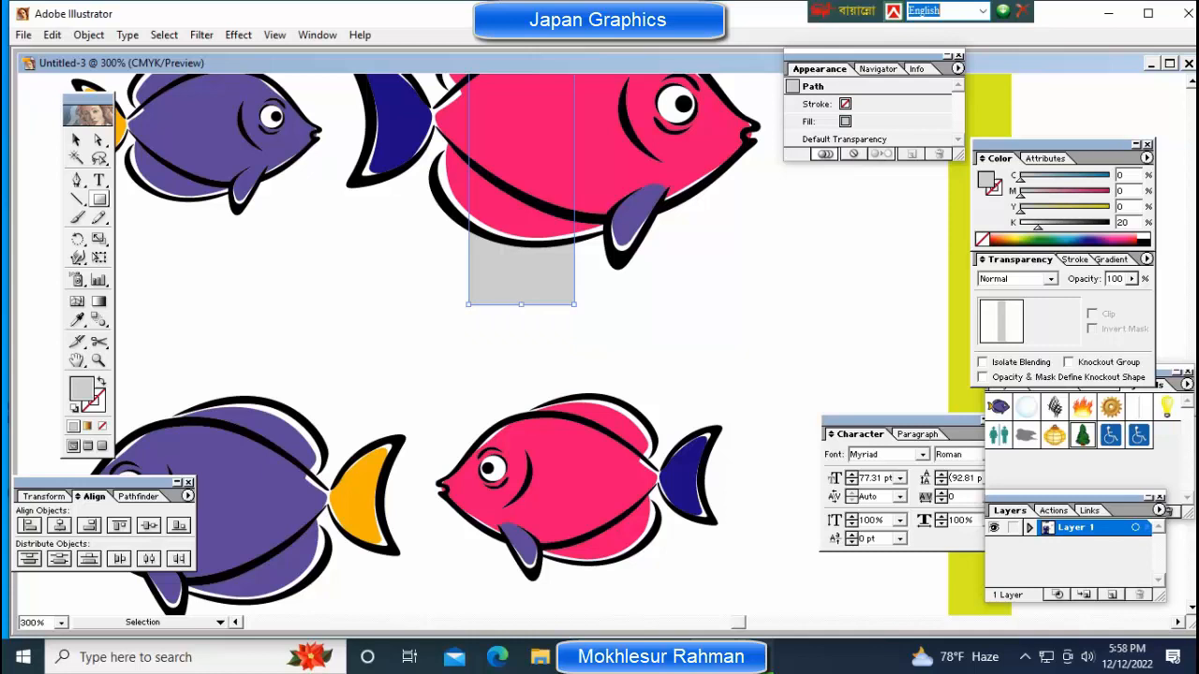
key("ctrl+shift+a")
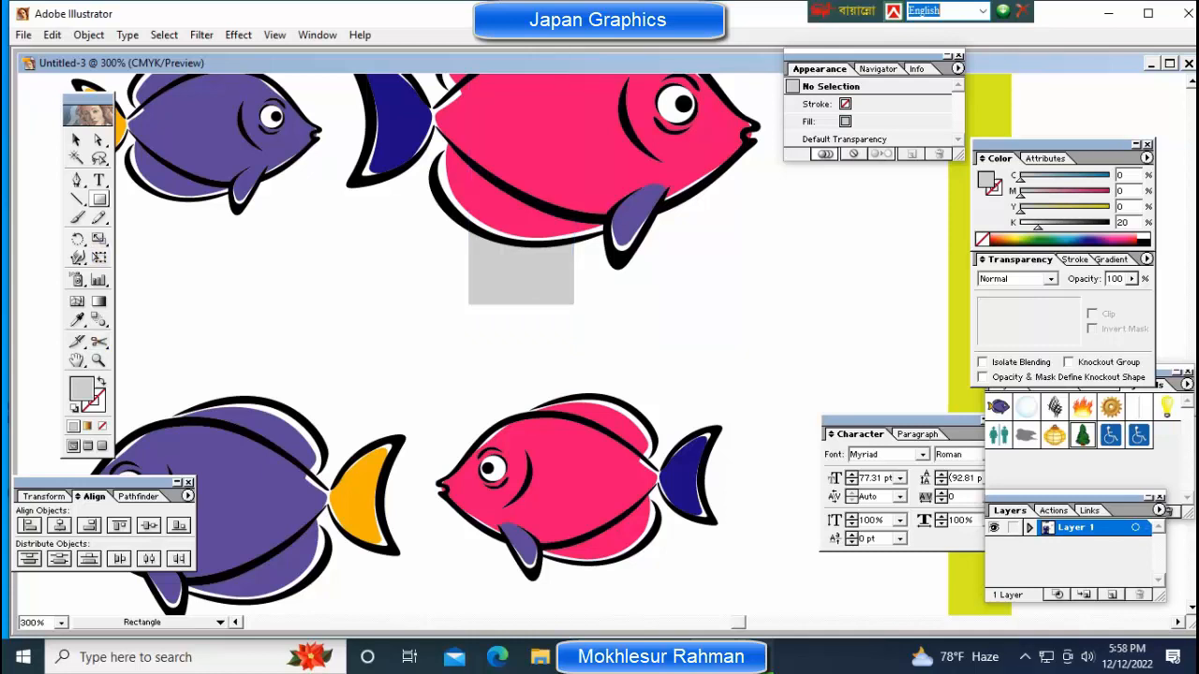
Try to cut the gray bar's outline at the middle of its lower edge.
left_click(521, 276)
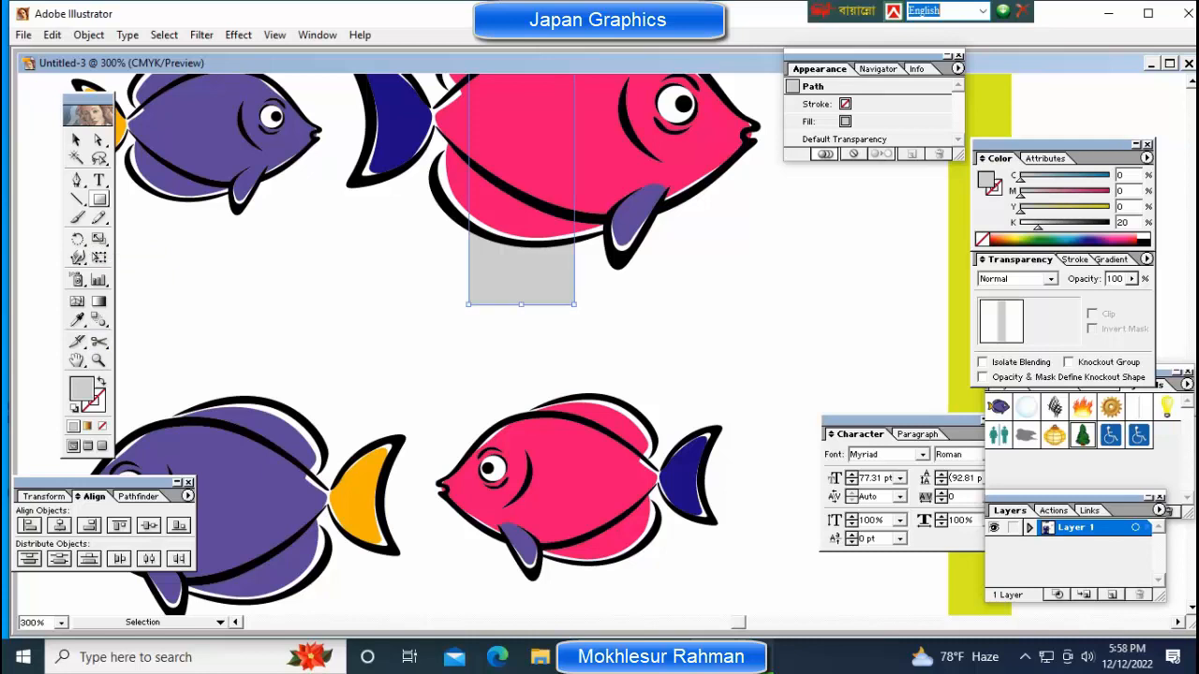
key("c")
left_click(521, 305)
key("Return")
Raise only the lower-left corner point of the gray bar to slant its end, and nudge that point slightly inward.
left_click(99, 140)
left_click_drag(421, 281, 512, 325)
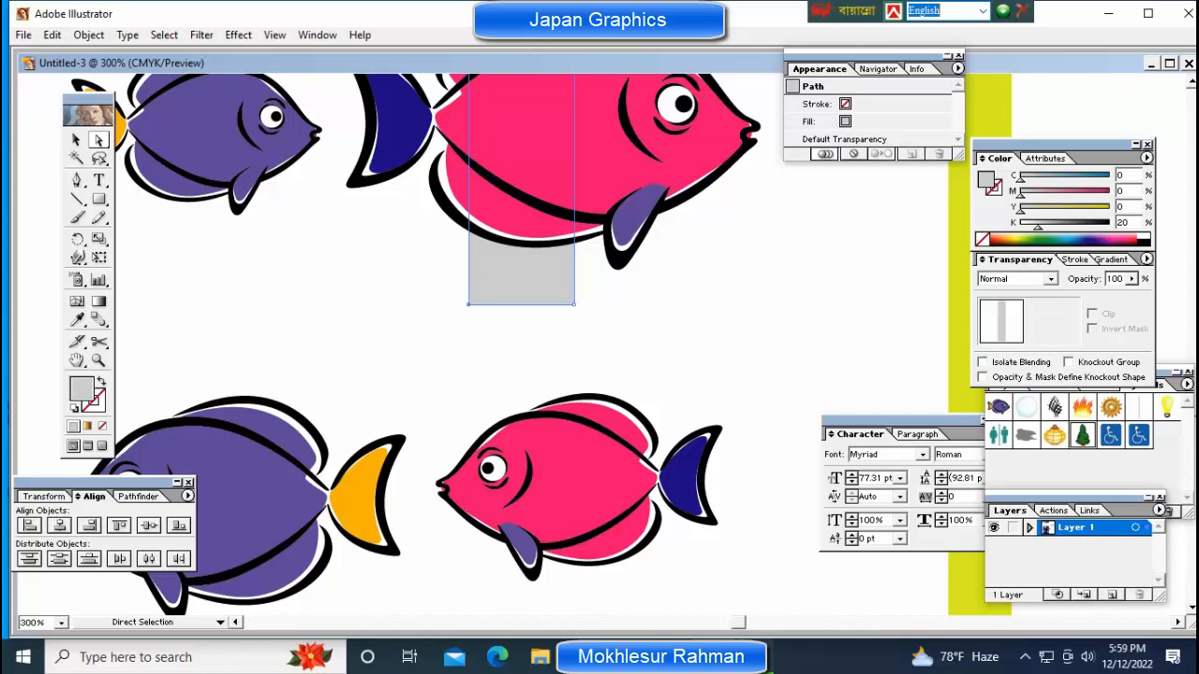
key("Up")
key("Up")
key("Up")
key("Up")
key("Up")
key("Up")
key("Up")
key("Up")
key("Up")
key("Up")
key("Up")
key("Up")
key("Up")
key("Up")
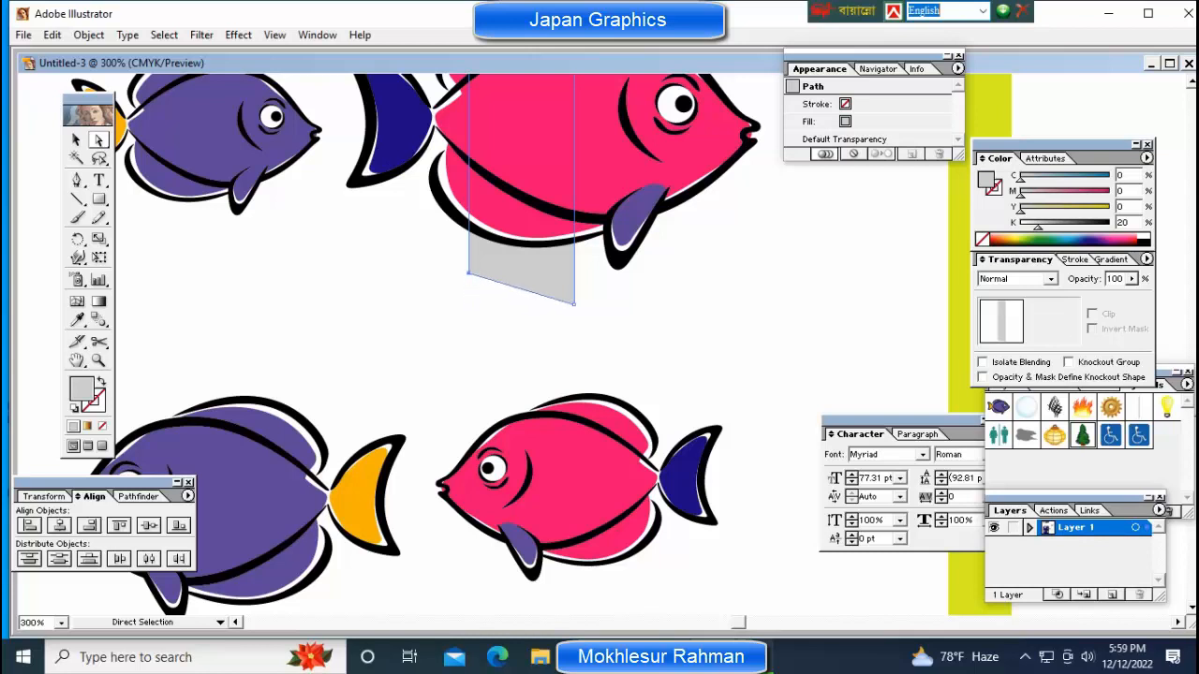
key("Up")
key("Up")
key("Up")
key("Up")
key("Left")
key("Left")
key("Left")
key("Right")
key("Right")
key("Right")
key("Right")
key("Right")
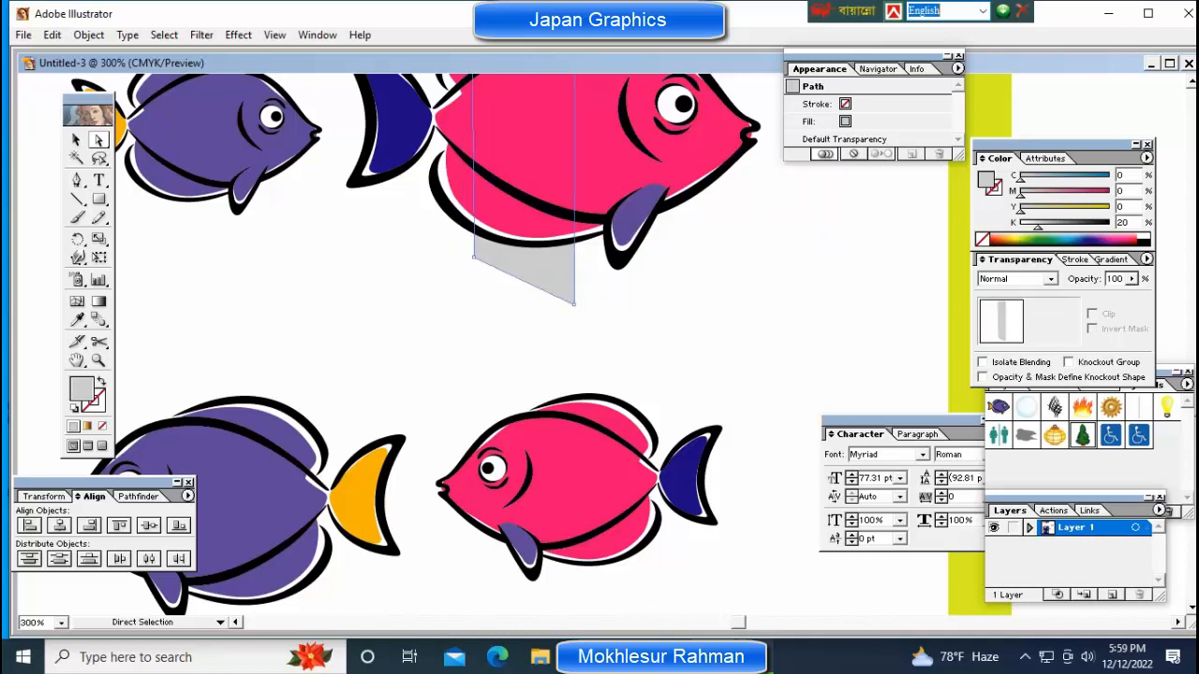
Pull the gray bar's lower-right corner point straight down to form a sharp tip, and deselect the bar.
left_click_drag(574, 303, 574, 357)
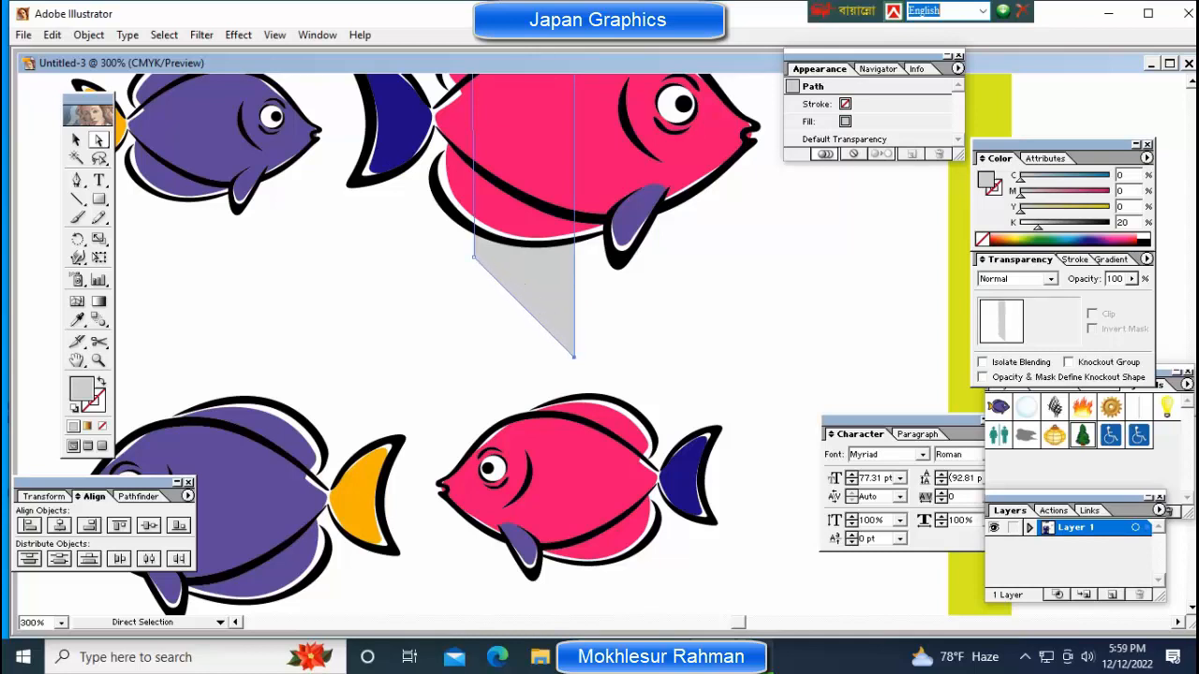
key("ctrl+shift+a")
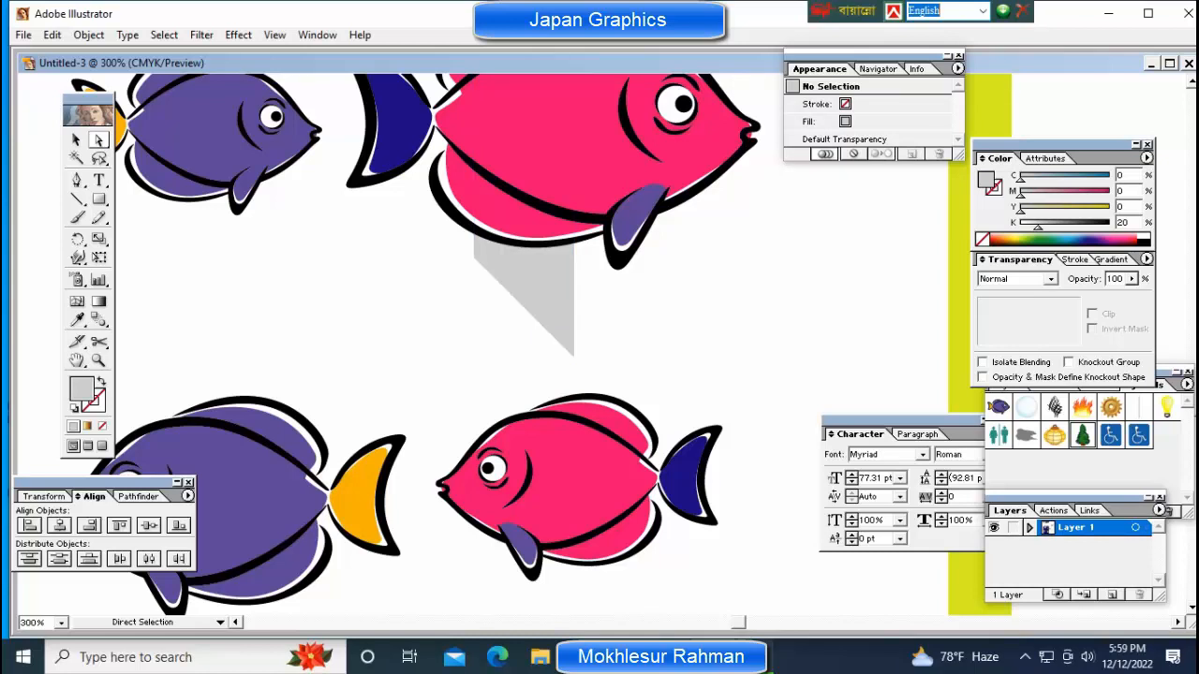
key("ctrl+minus")
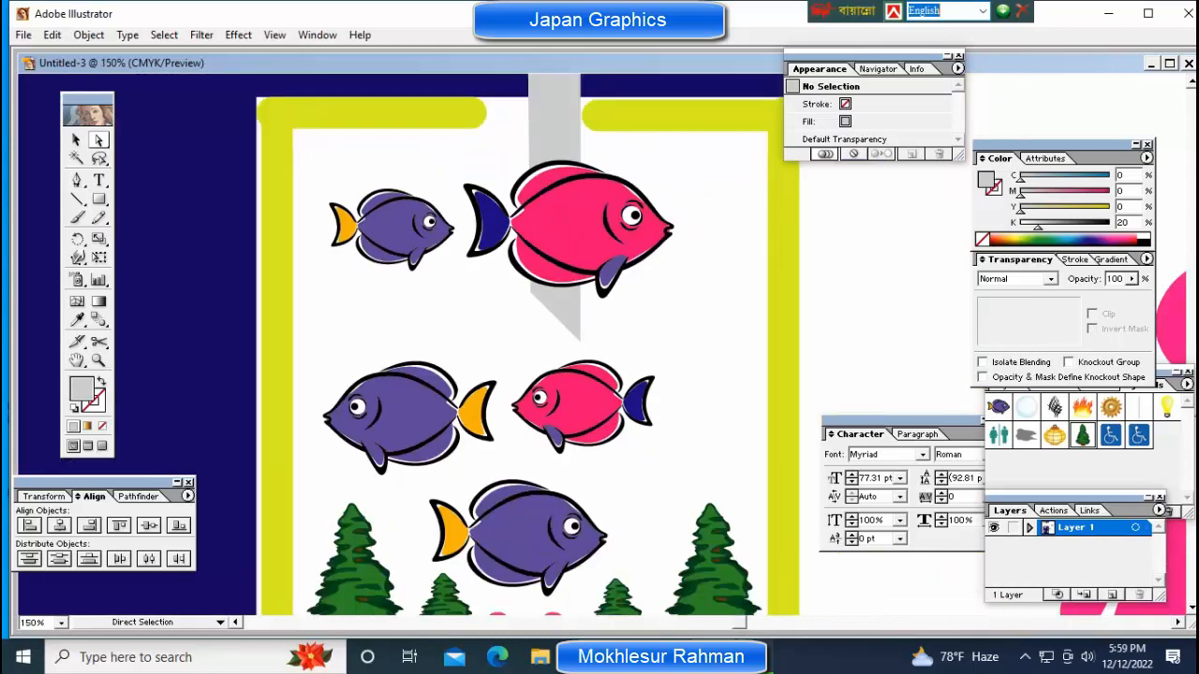
Try to brush a long wavy line across the tank beneath the top fish, and undo it.
key("ctrl+space")
key("space")
left_click_drag(594, 349, 553, 350)
key("ctrl+space")
left_click(553, 350, "ctrl")
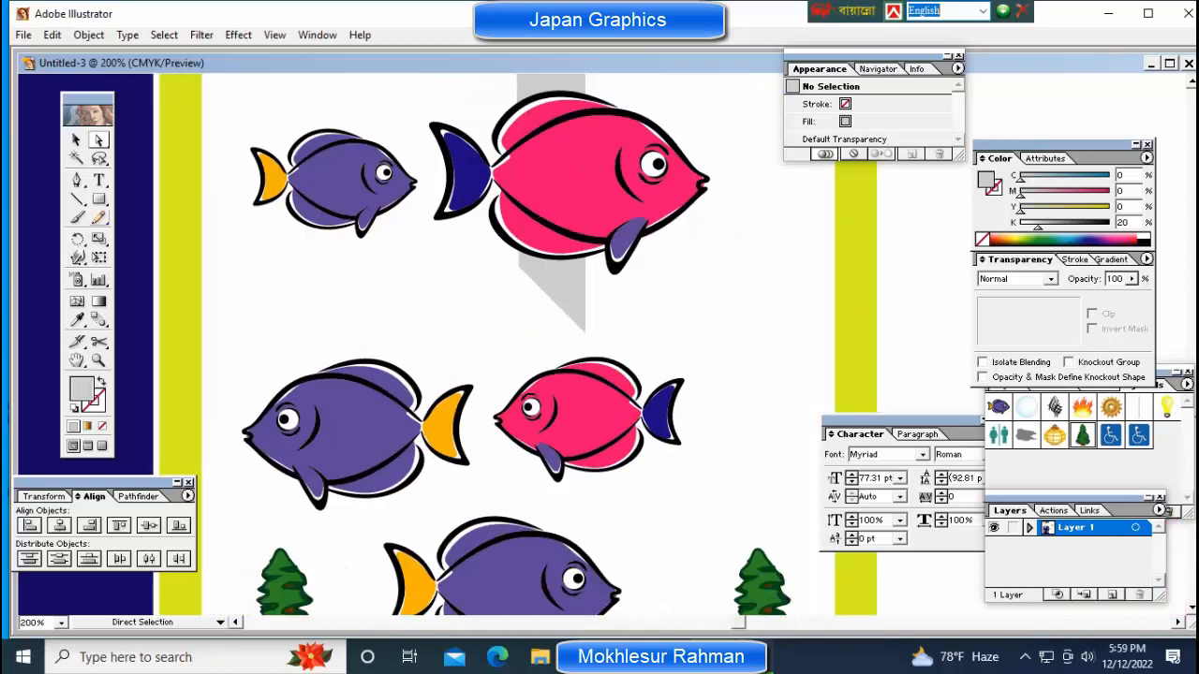
key("b")
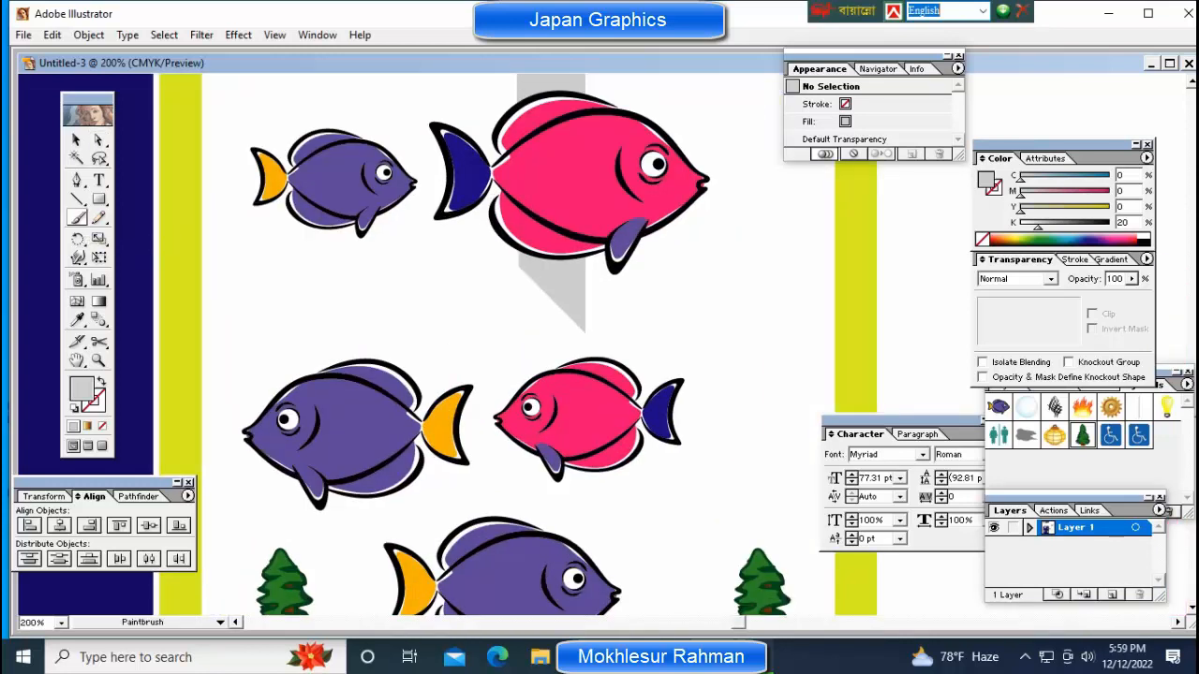
left_click_drag(380, 307, 282, 303)
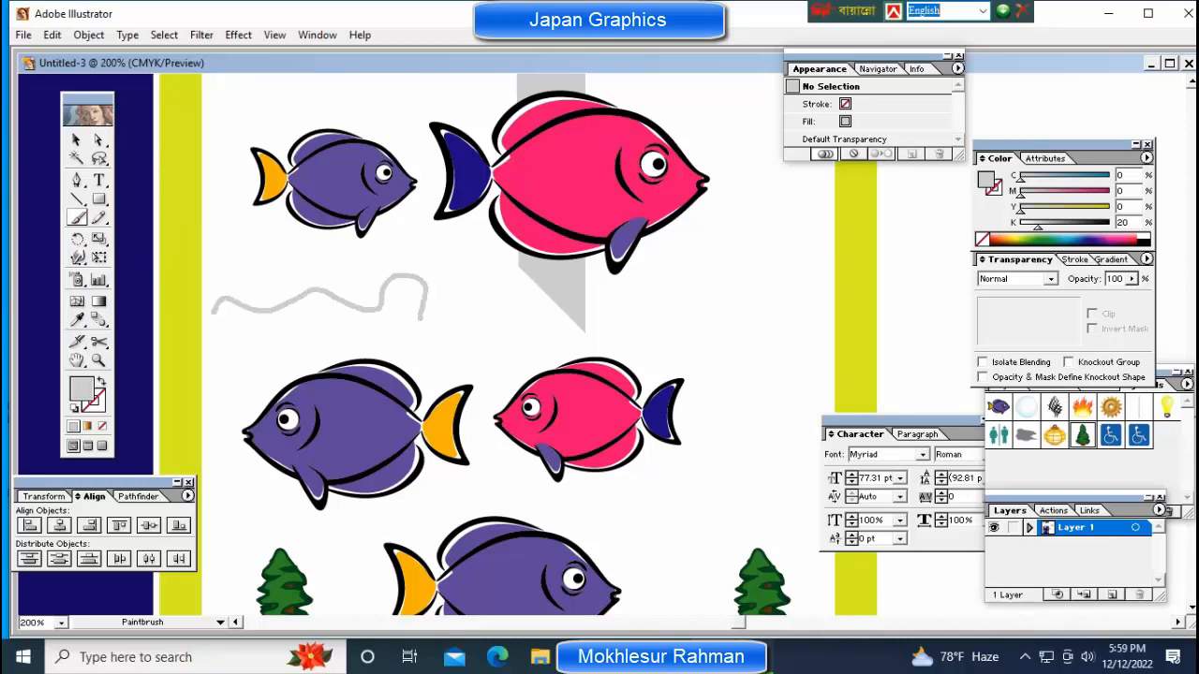
mouse_move(329, 337)
left_mouse_down()
mouse_move(380, 326)
mouse_move(403, 344)
mouse_move(438, 333)
mouse_move(496, 349)
left_mouse_up()
mouse_move(640, 316)
left_mouse_down()
mouse_move(674, 315)
mouse_move(730, 280)
mouse_move(780, 322)
mouse_move(841, 293)
mouse_move(794, 240)
left_mouse_up()
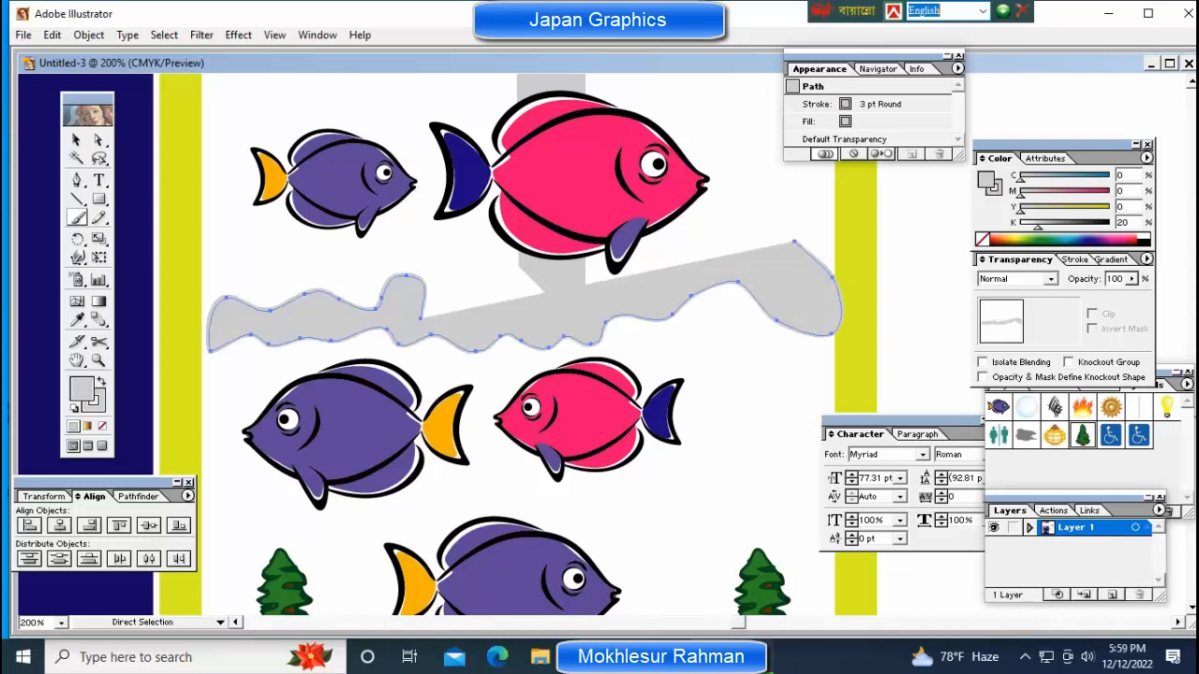
key("ctrl+z")
Brush a wavy light gray line above the left purple fish in the middle row and remove its fill.
mouse_move(512, 317)
left_mouse_down()
mouse_move(432, 309)
mouse_move(245, 348)
mouse_move(230, 370)
left_mouse_up()
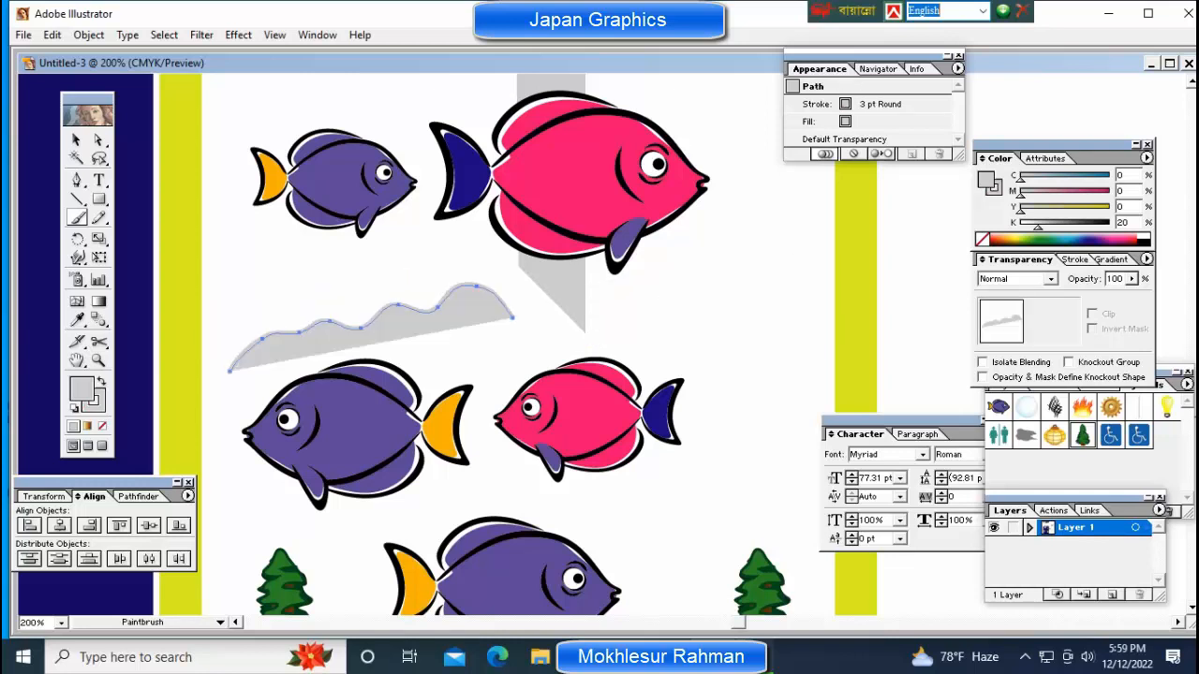
left_click(103, 426)
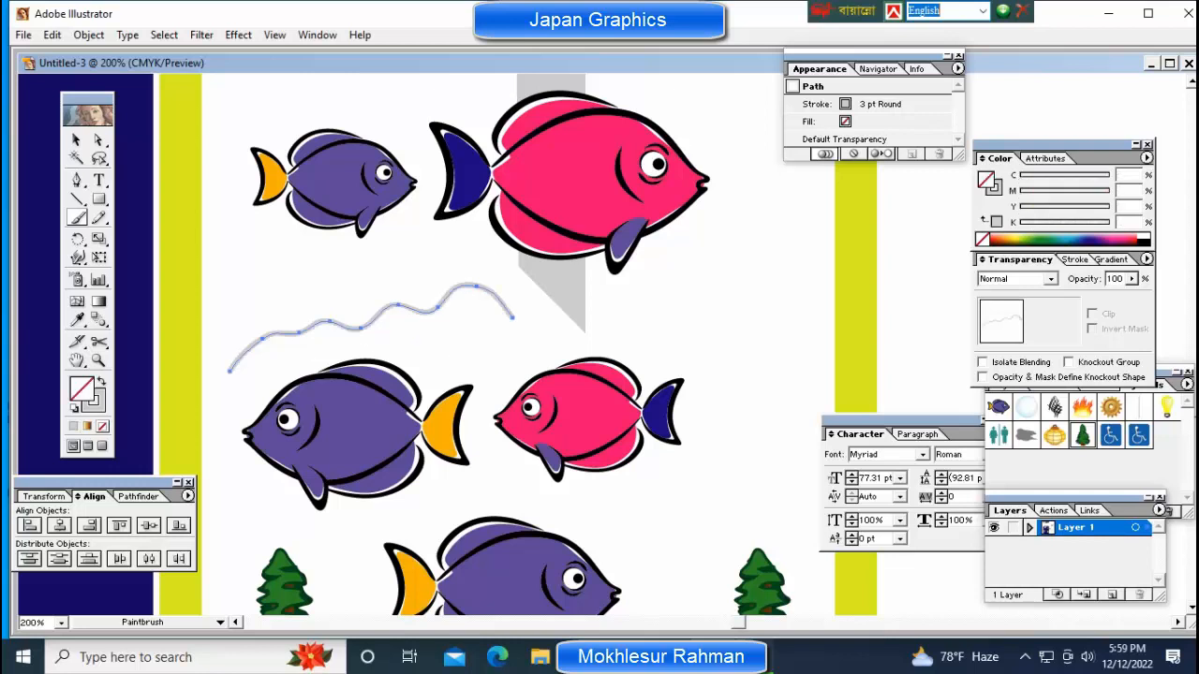
Brush more unfilled wavy gray lines above the small pink fish, beside the large pink fish, and above and below the small purple fish.
mouse_move(620, 333)
left_mouse_down()
mouse_move(643, 312)
mouse_move(693, 329)
left_mouse_up()
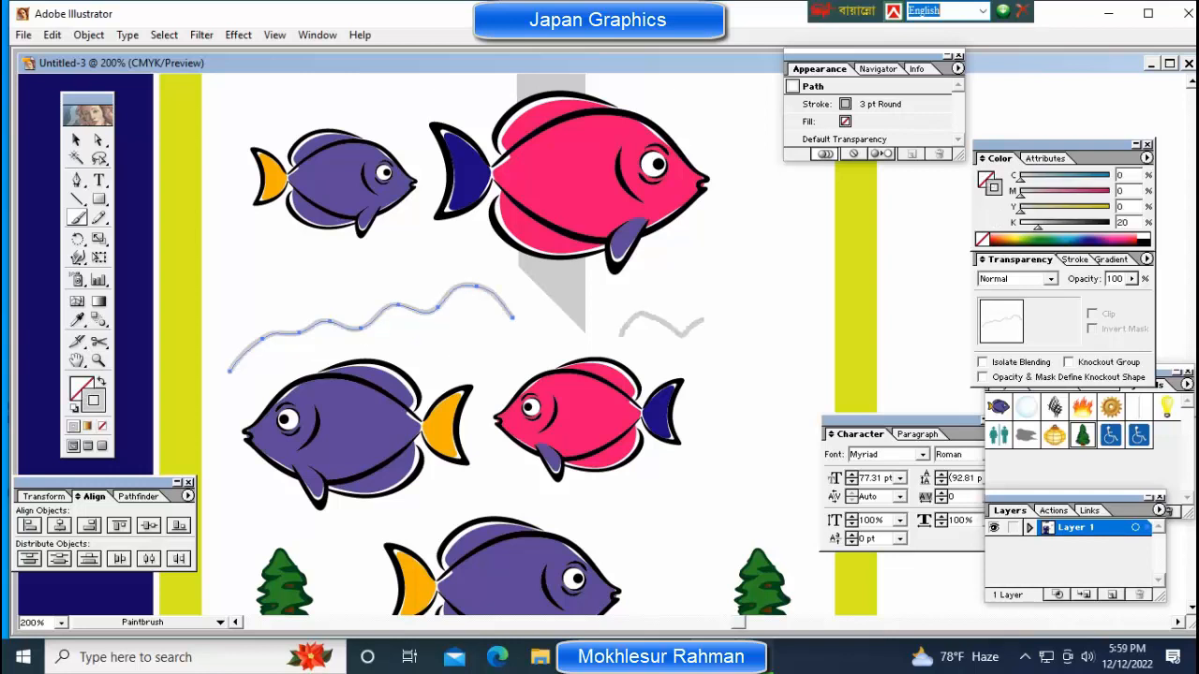
left_click_drag(810, 327, 823, 324)
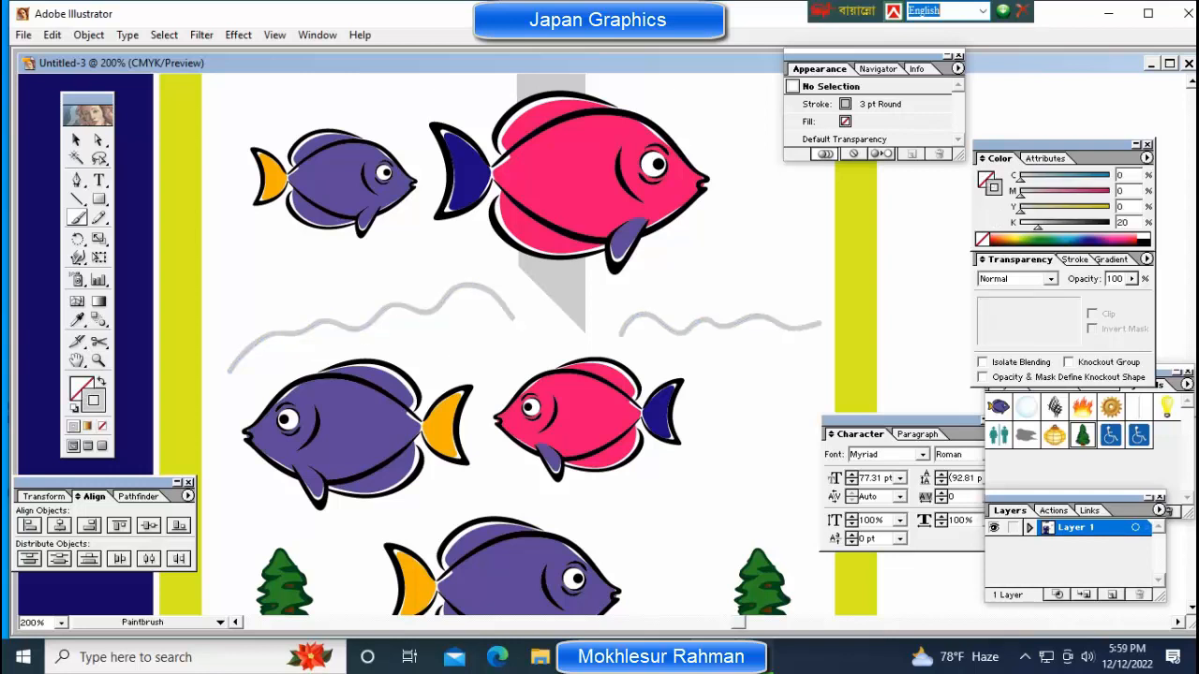
left_click_drag(725, 234, 815, 214)
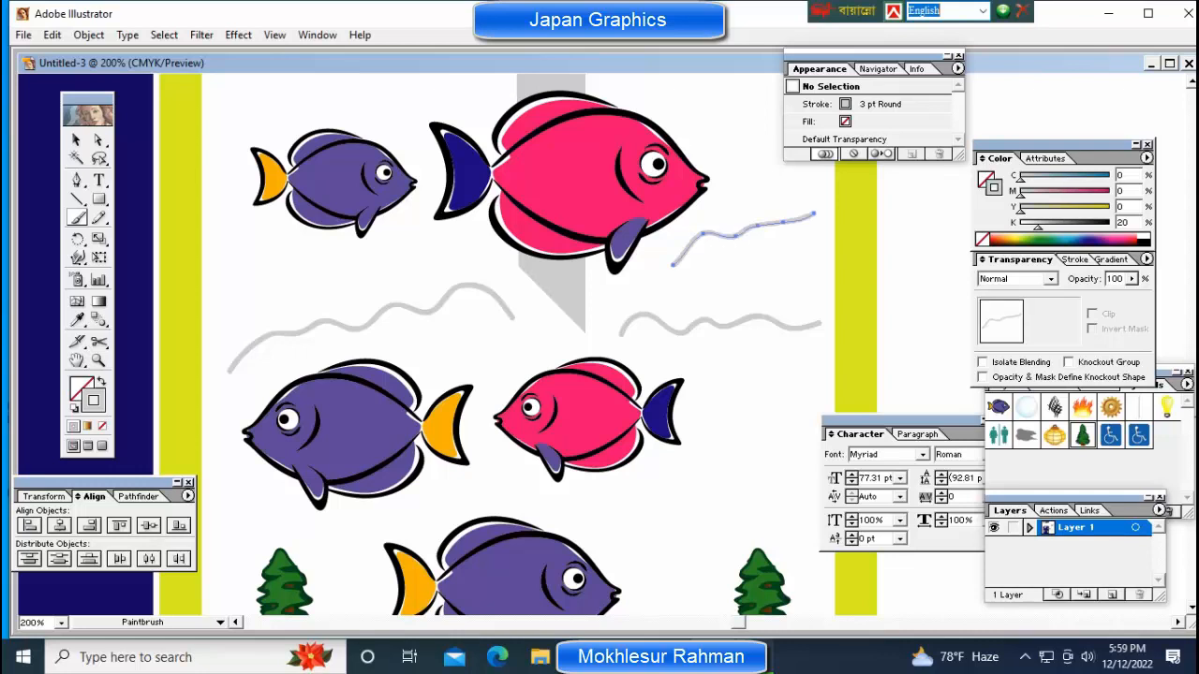
mouse_move(377, 98)
left_mouse_down()
mouse_move(284, 108)
mouse_move(225, 152)
left_mouse_up()
left_click_drag(243, 292, 298, 279)
left_click_drag(447, 253, 449, 253)
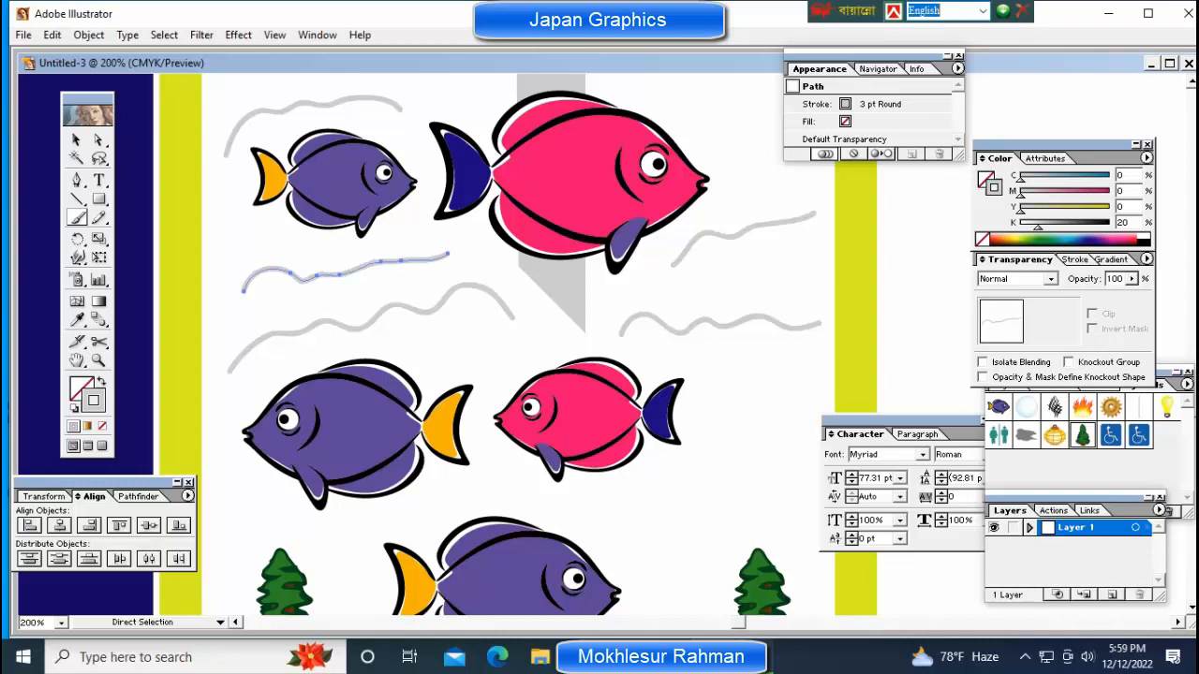
Brush wavy gray lines in the tank's upper right corner, right of the small pink fish and above the lowest fish, and deselect.
key("ctrl+minus")
key("ctrl+minus")
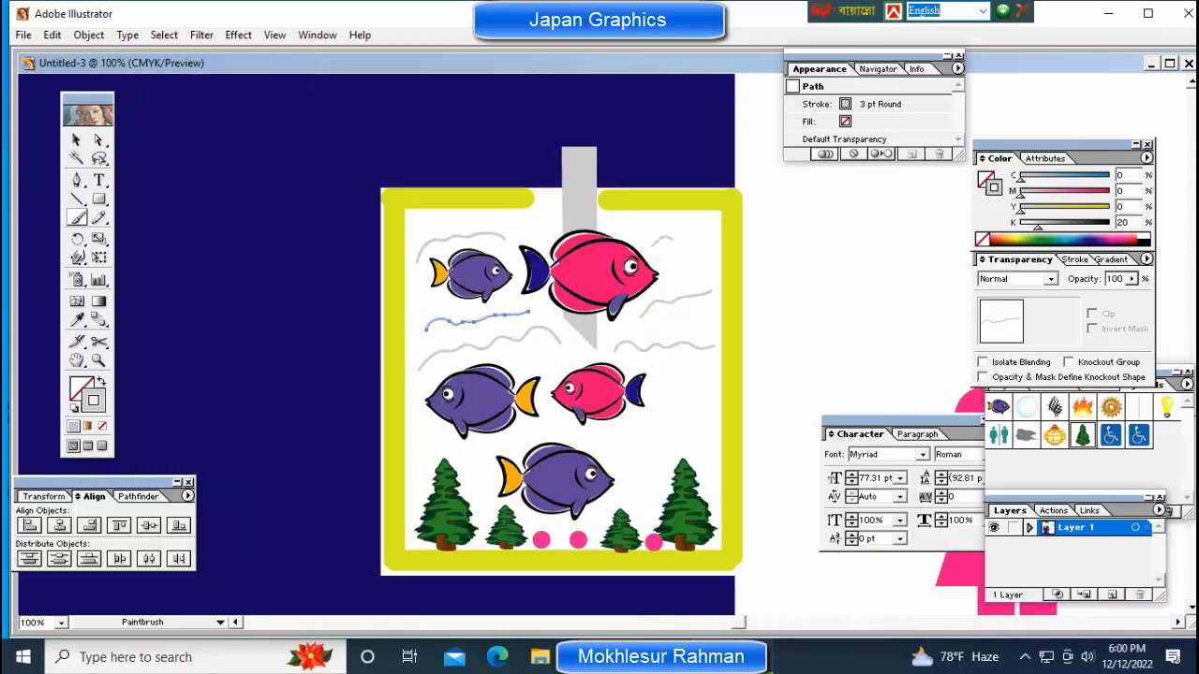
key("ctrl+shift+a")
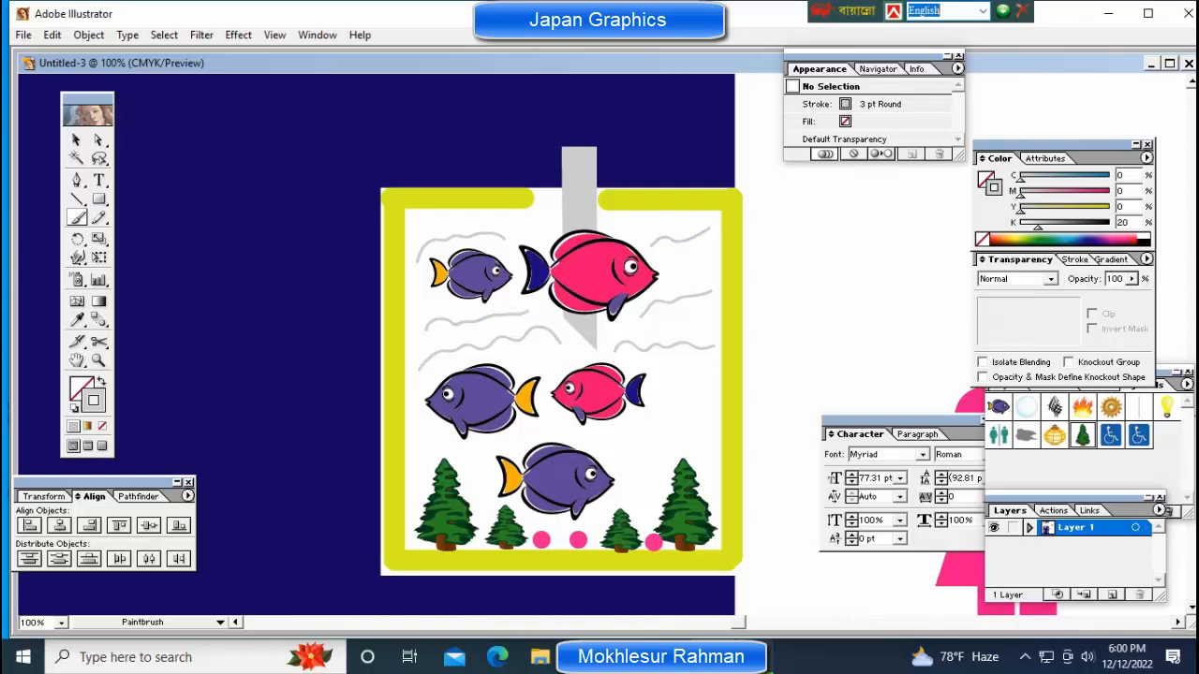
left_click_drag(679, 426, 717, 404)
key("ctrl+shift+a")
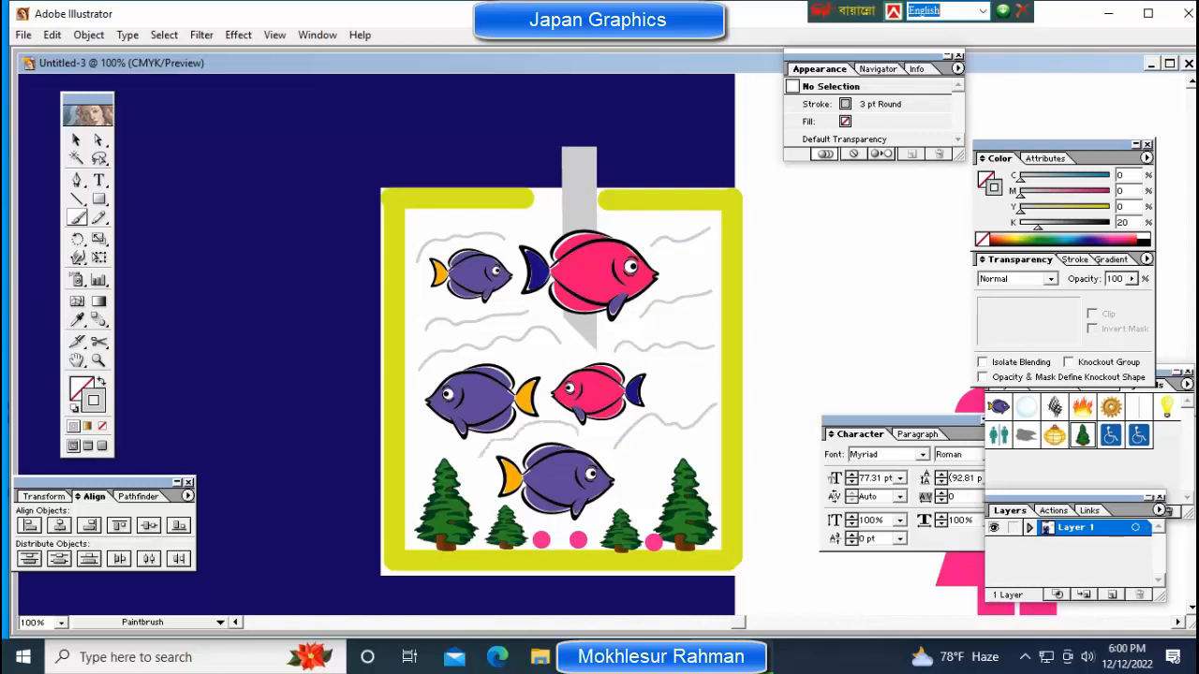
left_click_drag(578, 430, 577, 436)
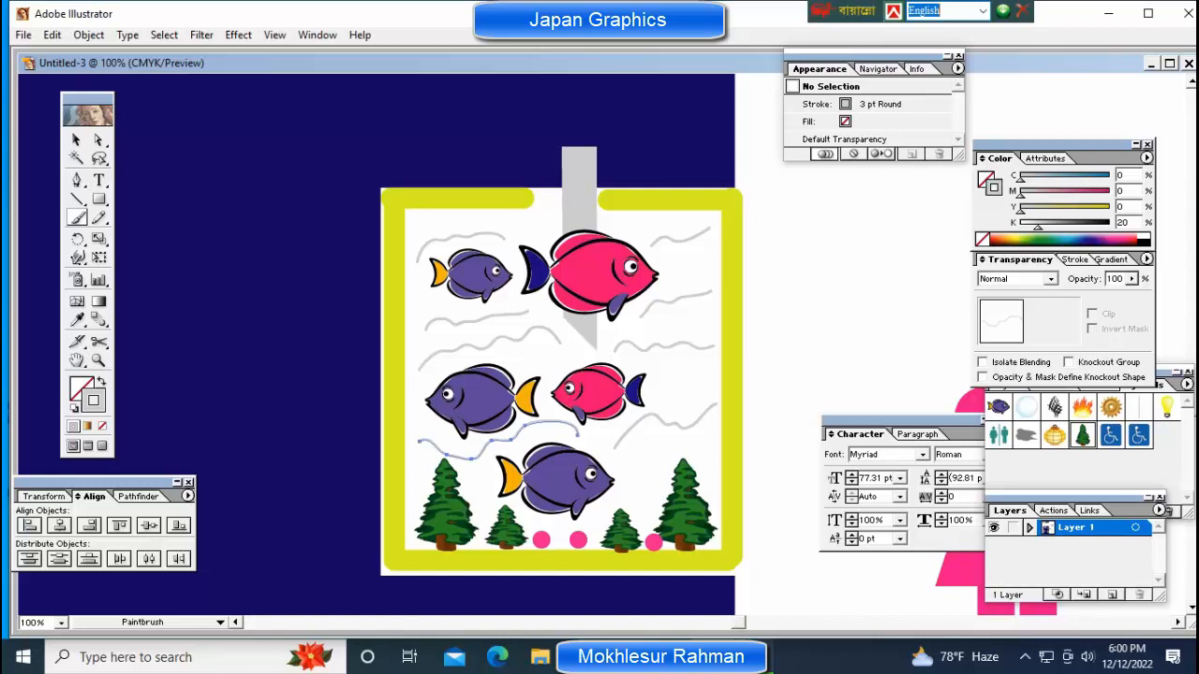
key("ctrl+shift+a")
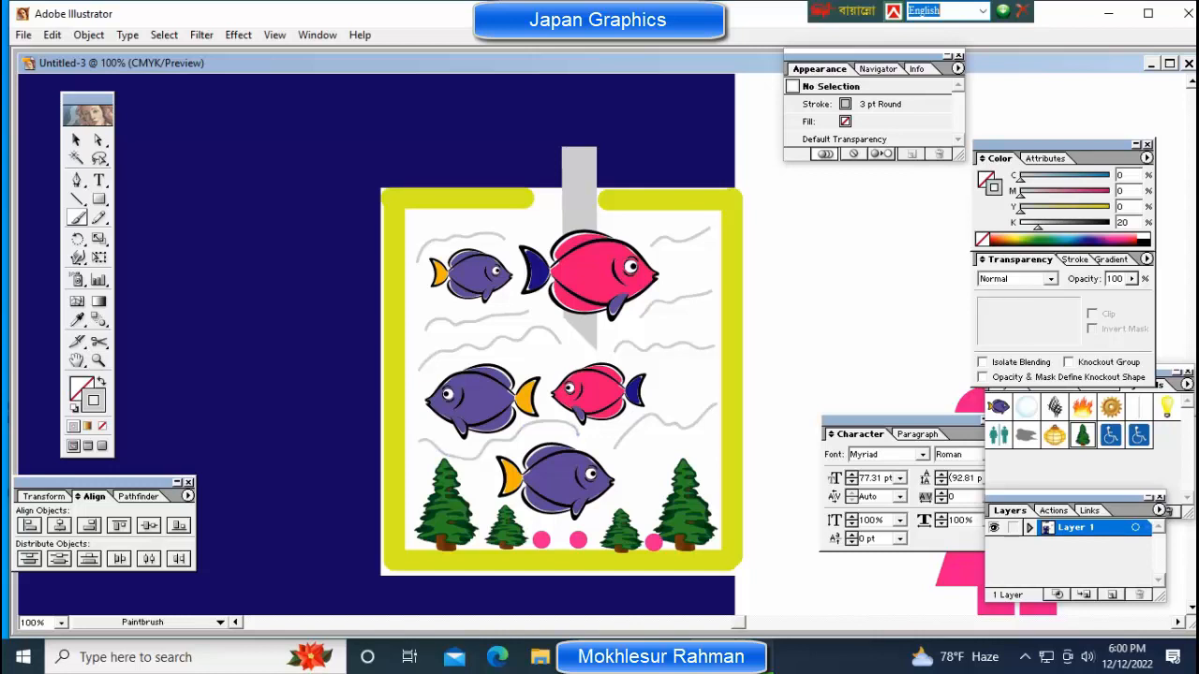
Move the black cross-hatch symbol from the group of symbols beside the artwork to just above the fish tank.
key("ctrl+minus")
key("ctrl+minus")
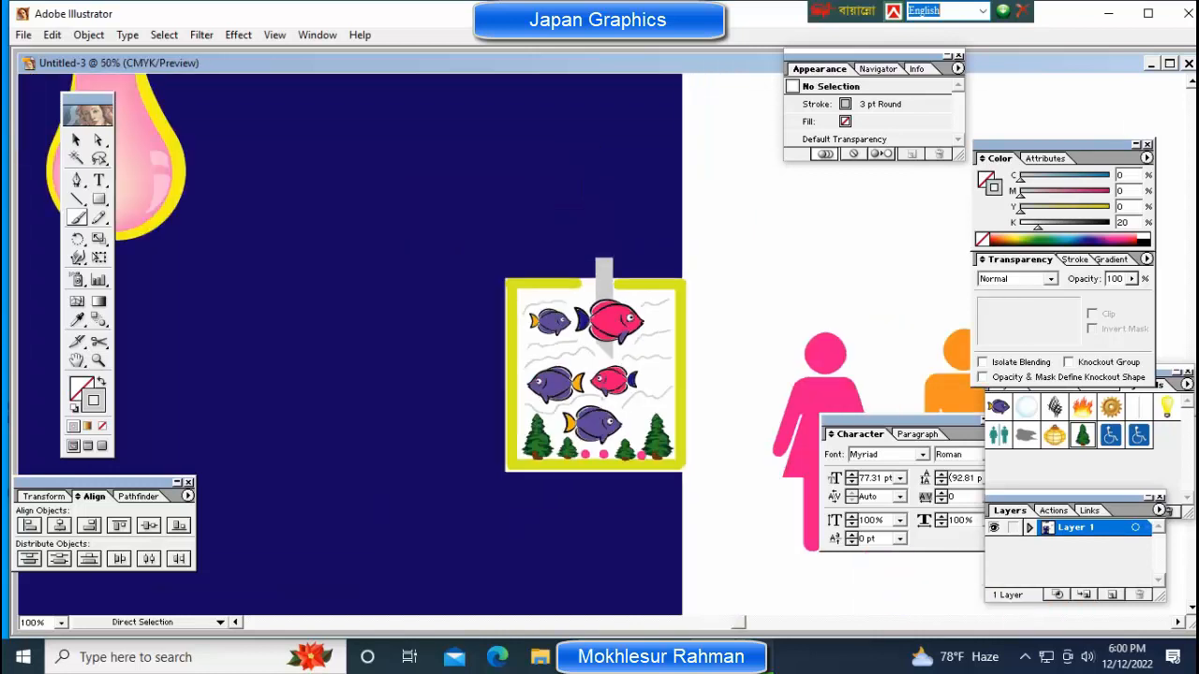
key("ctrl+minus")
key("ctrl+minus")
key("ctrl+minus")
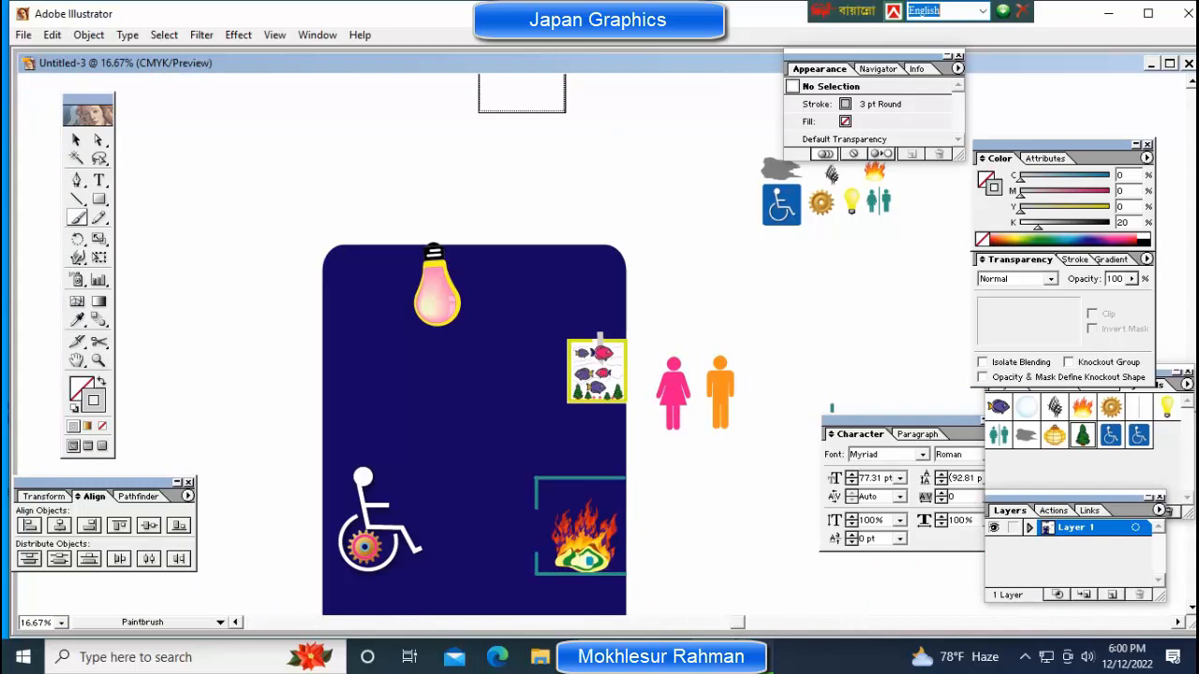
key("ctrl+space")
left_click(499, 523, "ctrl")
left_click_drag(525, 319, 339, 591)
left_click(578, 337, "ctrl+alt")
left_click(578, 337, "ctrl+alt")
left_click(578, 338, "ctrl+alt")
key("ctrl+plus")
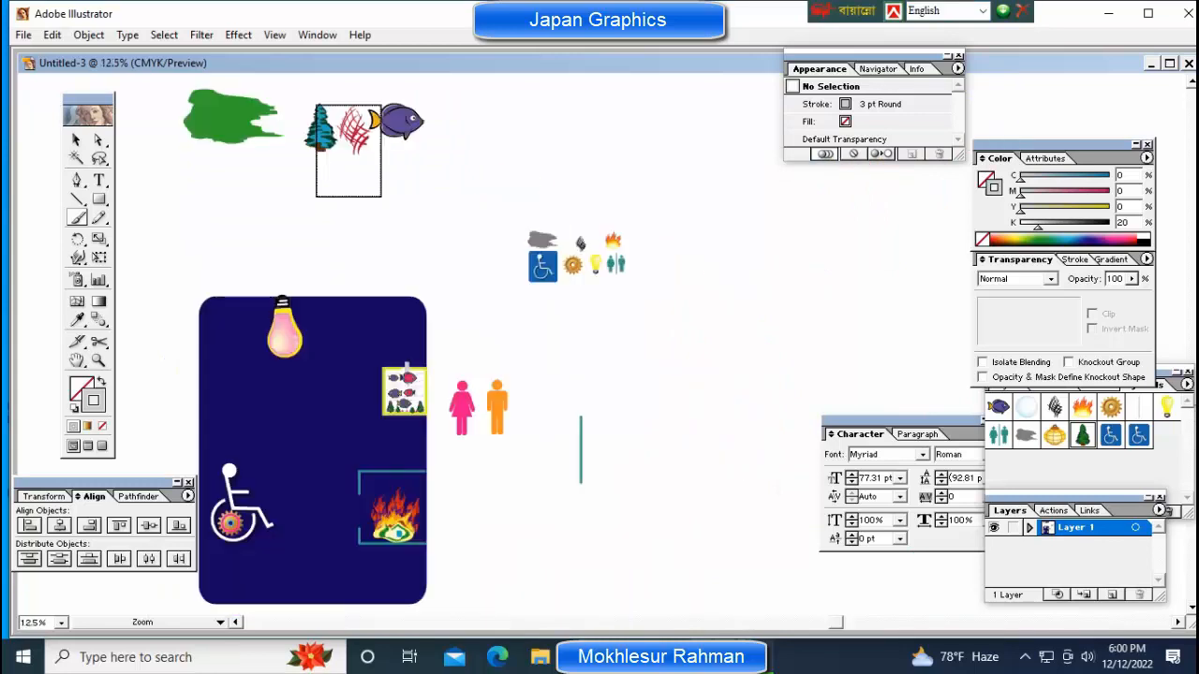
key("ctrl+plus")
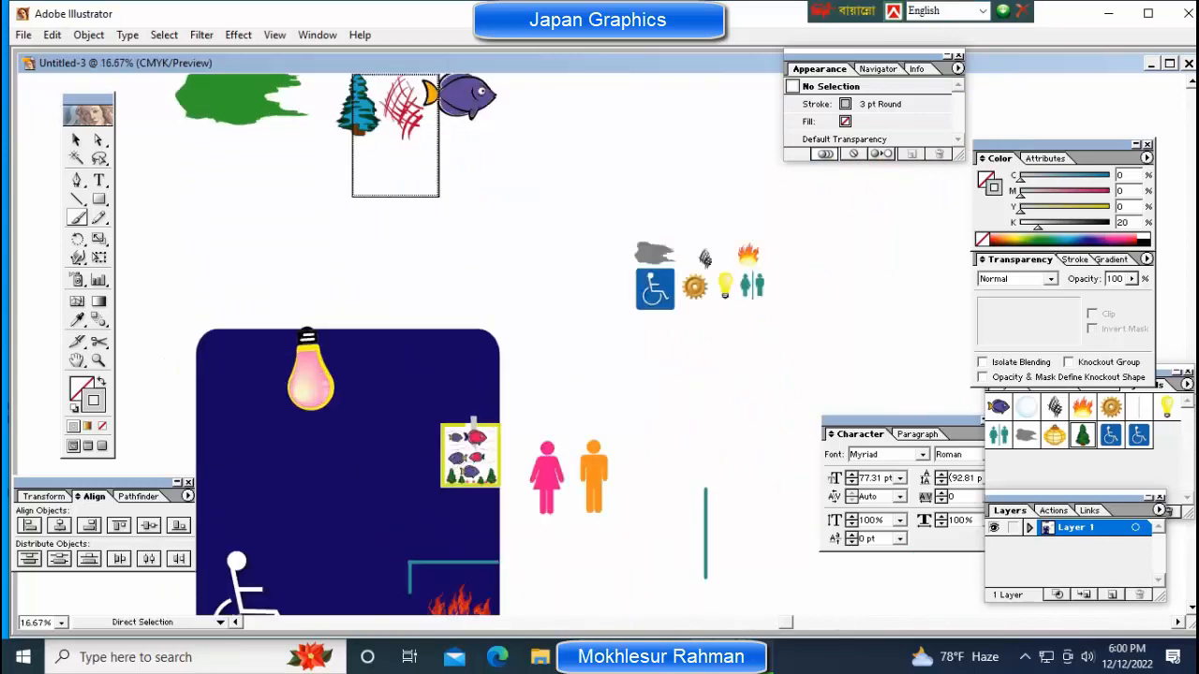
left_click_drag(715, 275, 714, 276)
left_click(718, 234, "ctrl")
left_click_drag(709, 228, 724, 279)
left_click(720, 235, "ctrl")
mouse_move(720, 233)
left_mouse_down()
mouse_move(707, 272)
mouse_move(448, 389)
mouse_move(487, 410)
mouse_move(469, 398)
left_mouse_up()
Set the fill color to white with the cross-hatch symbol selected.
left_click(497, 409, "ctrl")
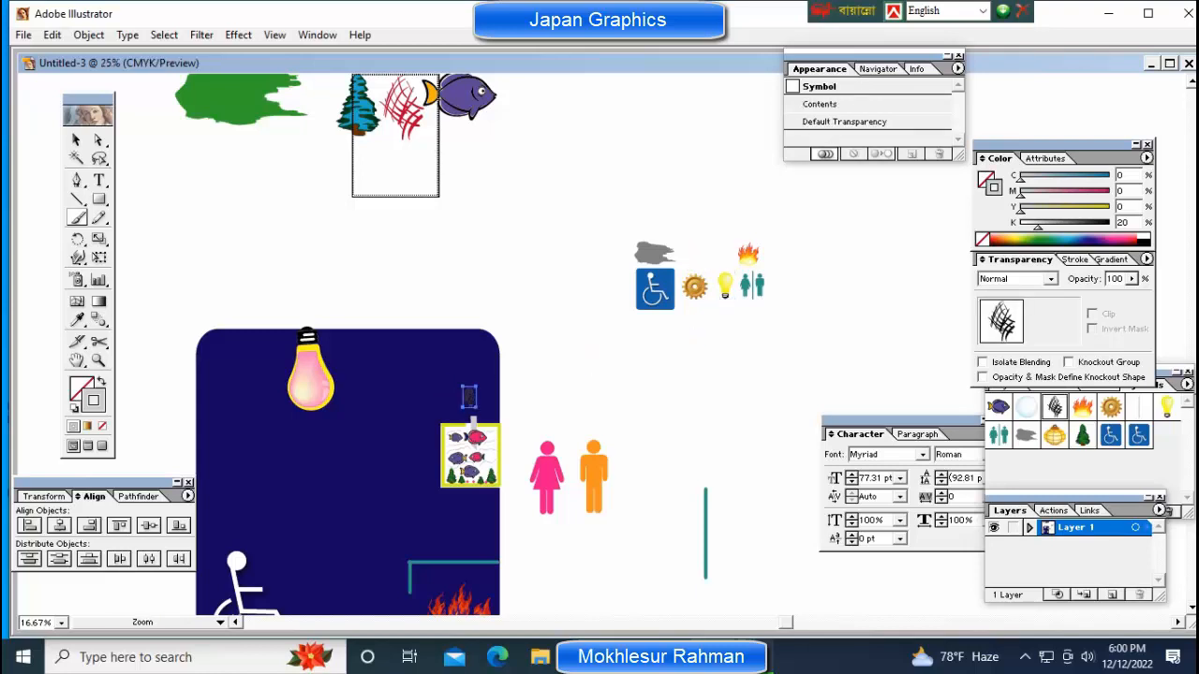
left_click(501, 403, "ctrl")
left_click(588, 364, "ctrl")
left_click(598, 334, "ctrl")
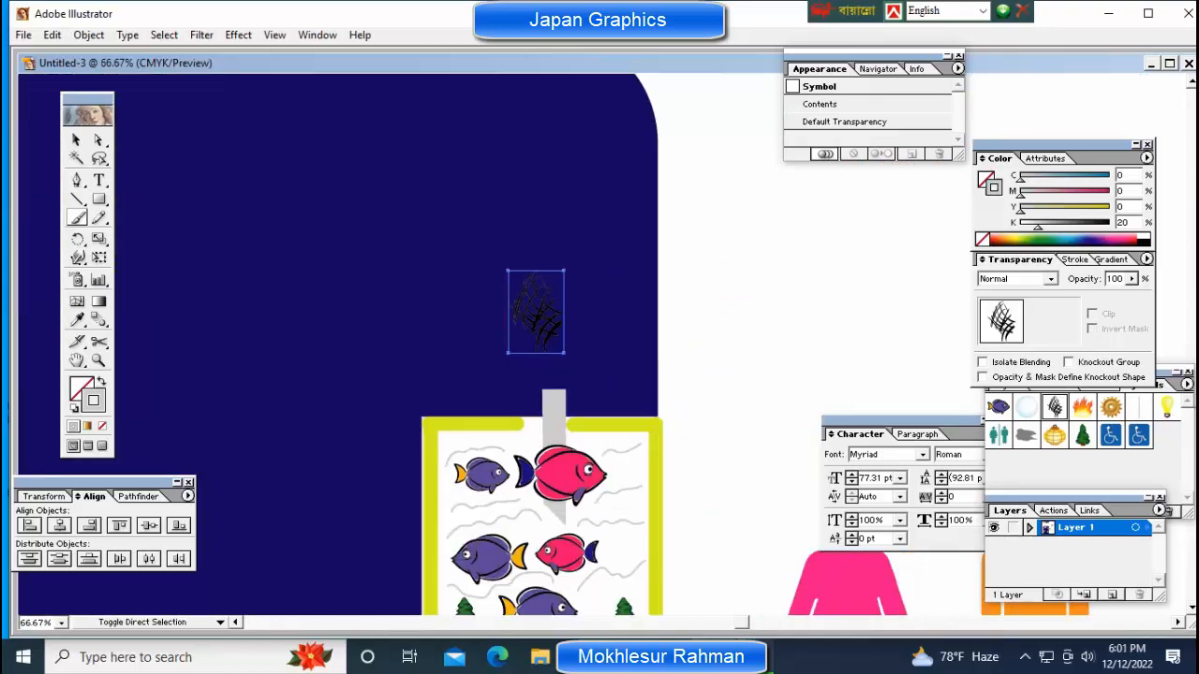
key("x")
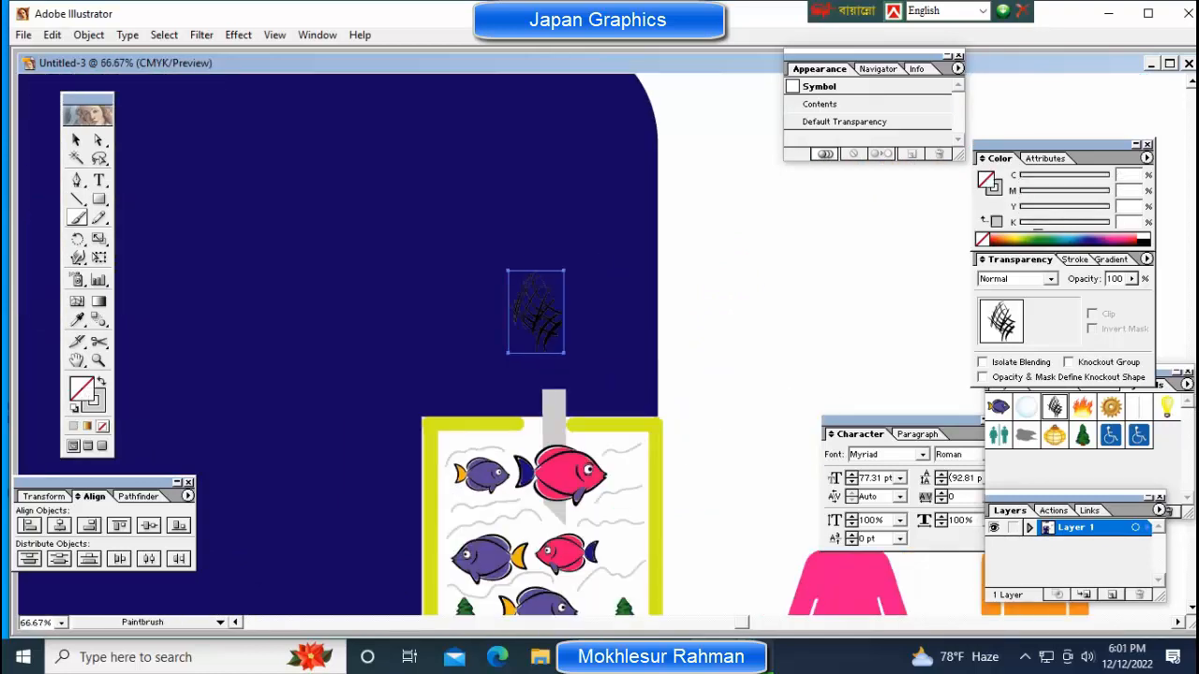
left_click(1144, 235)
Place the cross-hatch symbol inside the tank, right of the small pink fish and overlapping the top of the large right tree.
mouse_move(544, 320)
left_mouse_down()
mouse_move(632, 332)
mouse_move(562, 356)
mouse_move(646, 517)
mouse_move(630, 543)
mouse_move(624, 307)
left_mouse_up()
key("ctrl+shift+a")
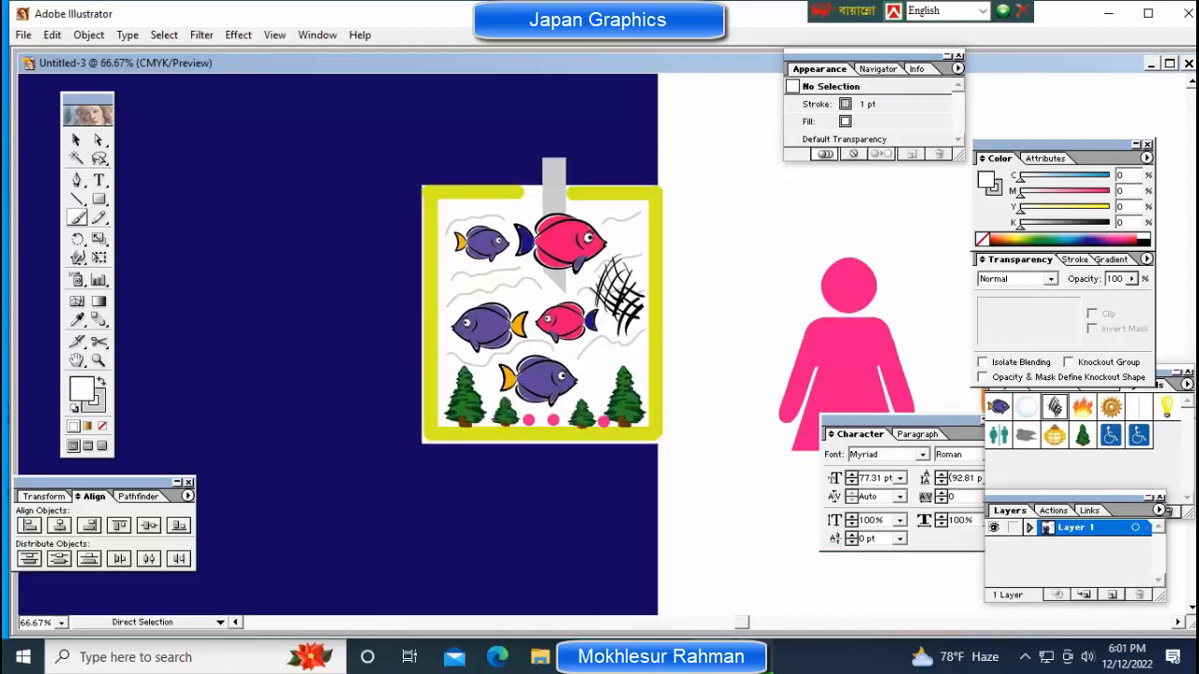
key("ctrl+z")
left_click_drag(541, 97, 619, 365)
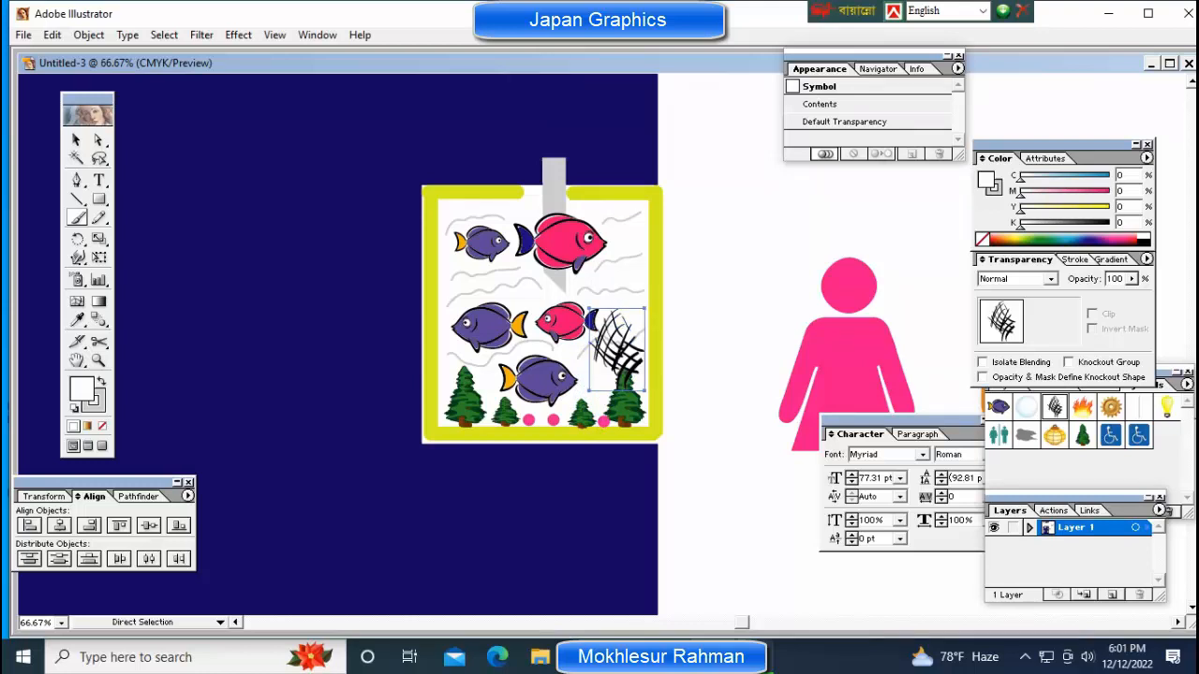
Shrink the cross-hatch symbol and place it between the two pink fish, overlapping the gray bar's pointed tip.
key("v")
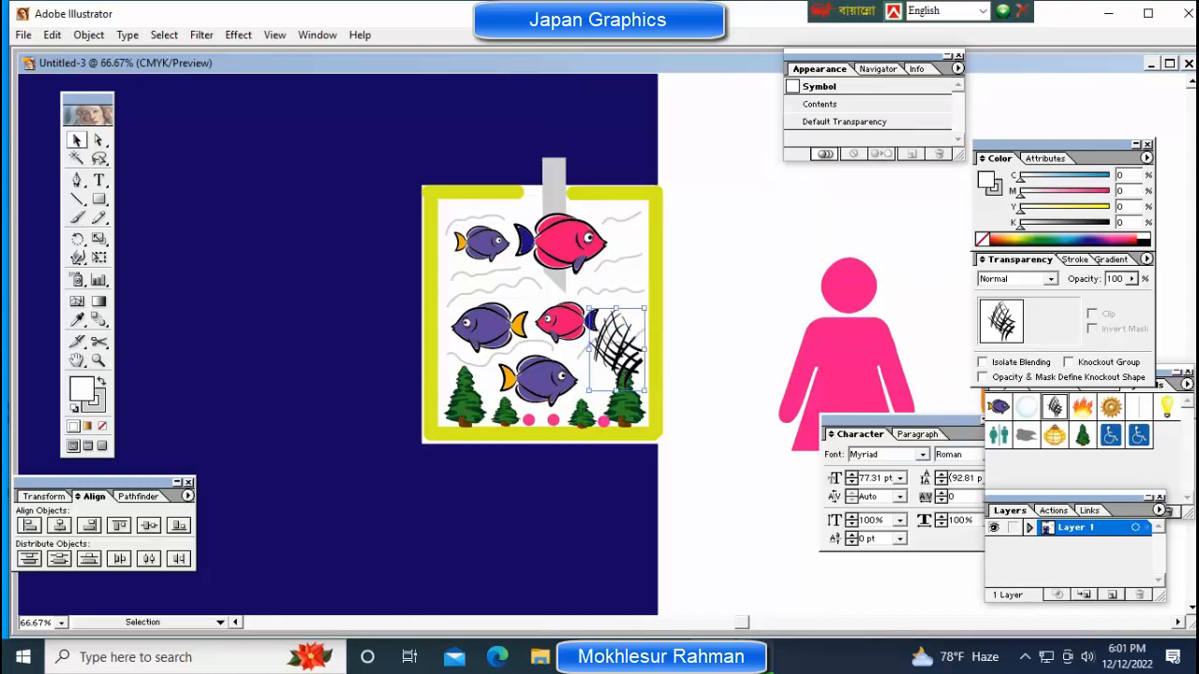
mouse_move(645, 391)
left_mouse_down()
mouse_move(628, 369)
mouse_move(597, 368)
mouse_move(634, 344)
mouse_move(535, 276)
mouse_move(545, 293)
left_mouse_up()
key("ctrl+shift+a")
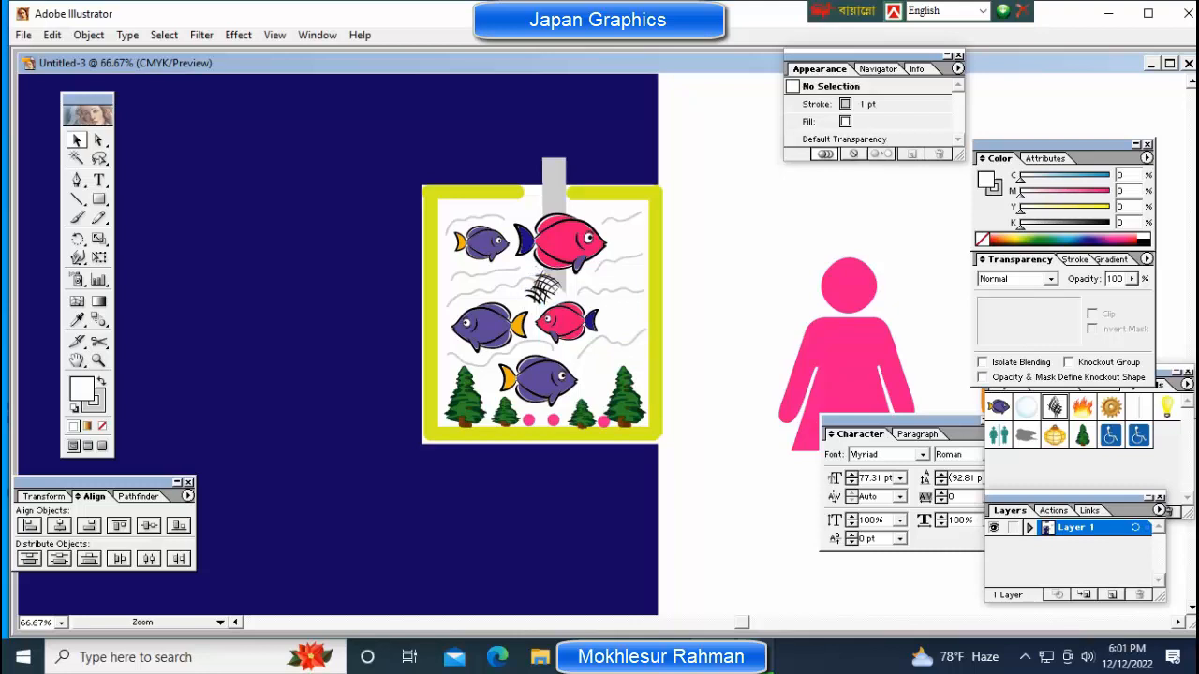
left_click(569, 304, "ctrl")
left_click(626, 346, "ctrl")
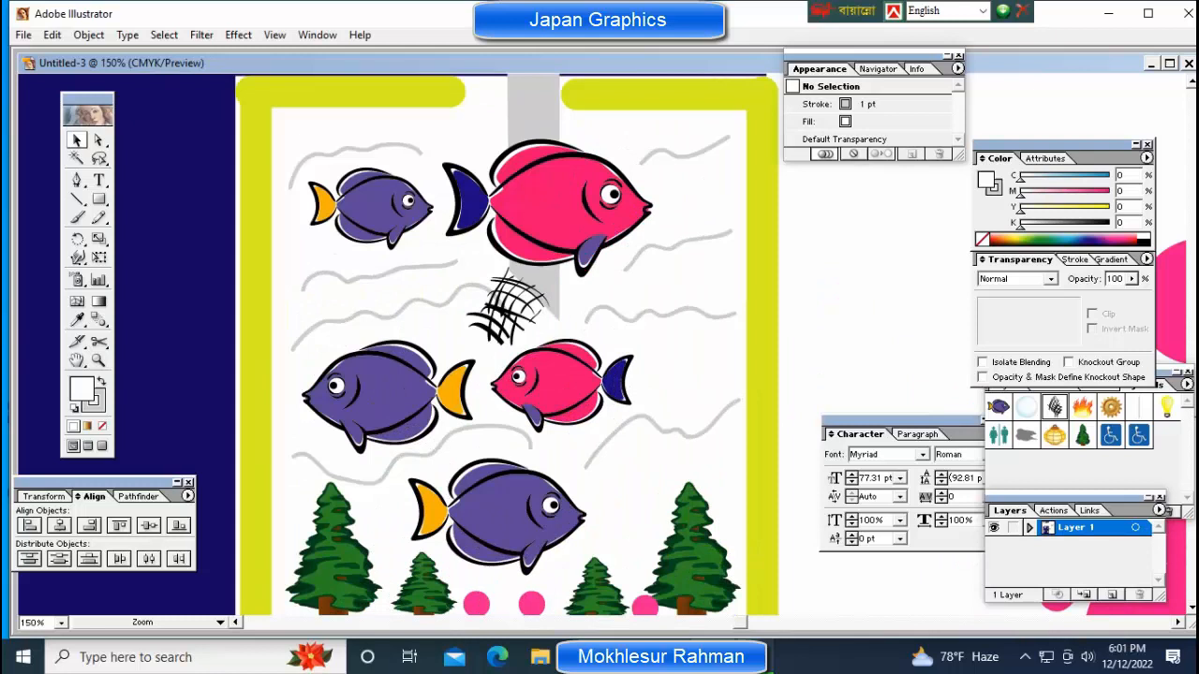
left_click(606, 286, "ctrl")
left_click_drag(475, 320, 483, 322)
left_click(648, 327)
left_click(674, 361)
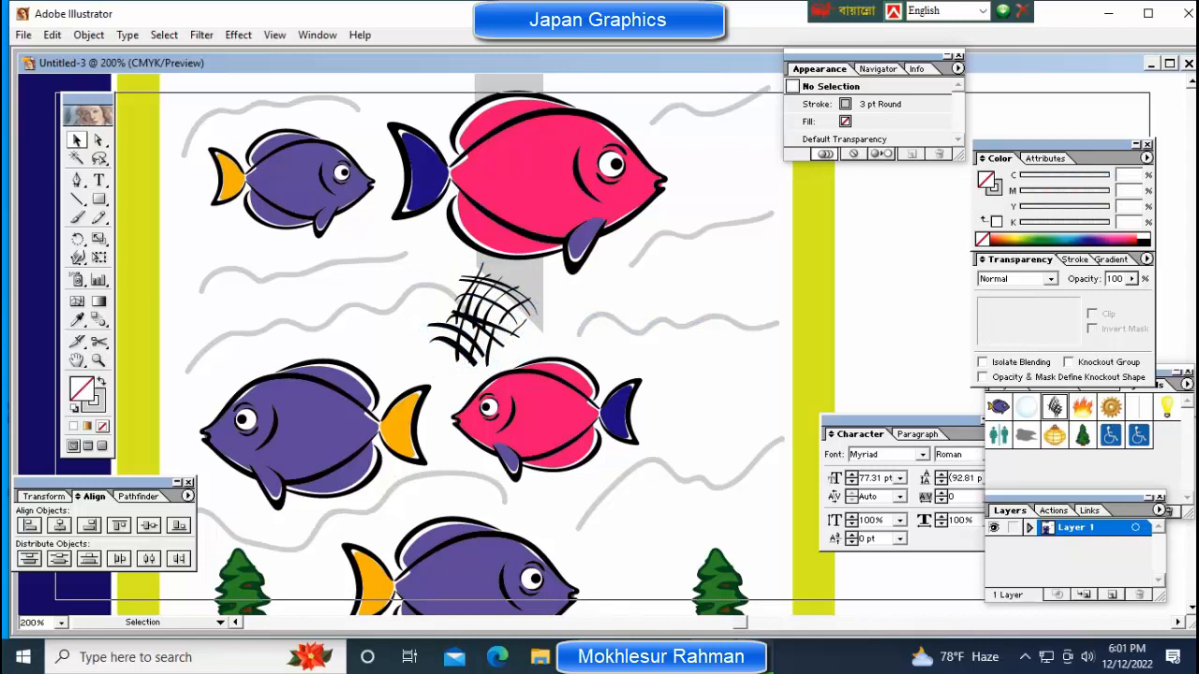
Shift the white wheelchair figure with its gear wheel to the right, leaving a gap beside the dark blue panel's left edge.
key("ctrl+minus")
key("ctrl+minus")
key("ctrl+minus")
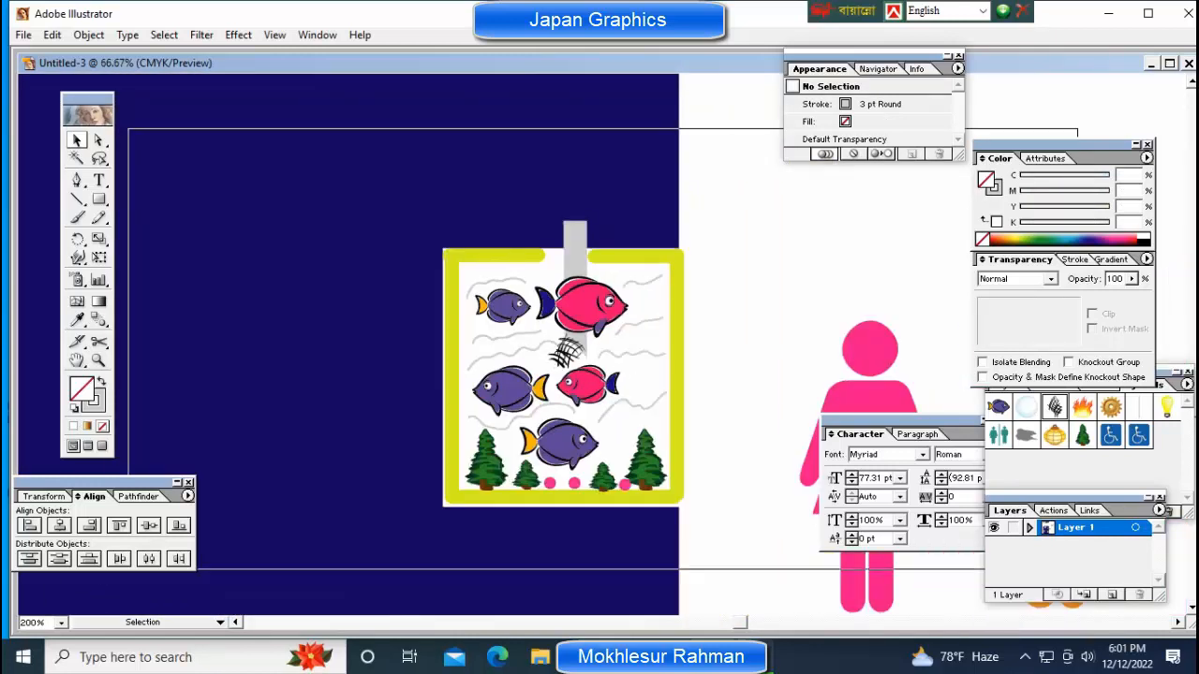
key("ctrl+minus")
key("ctrl+minus")
key("ctrl+minus")
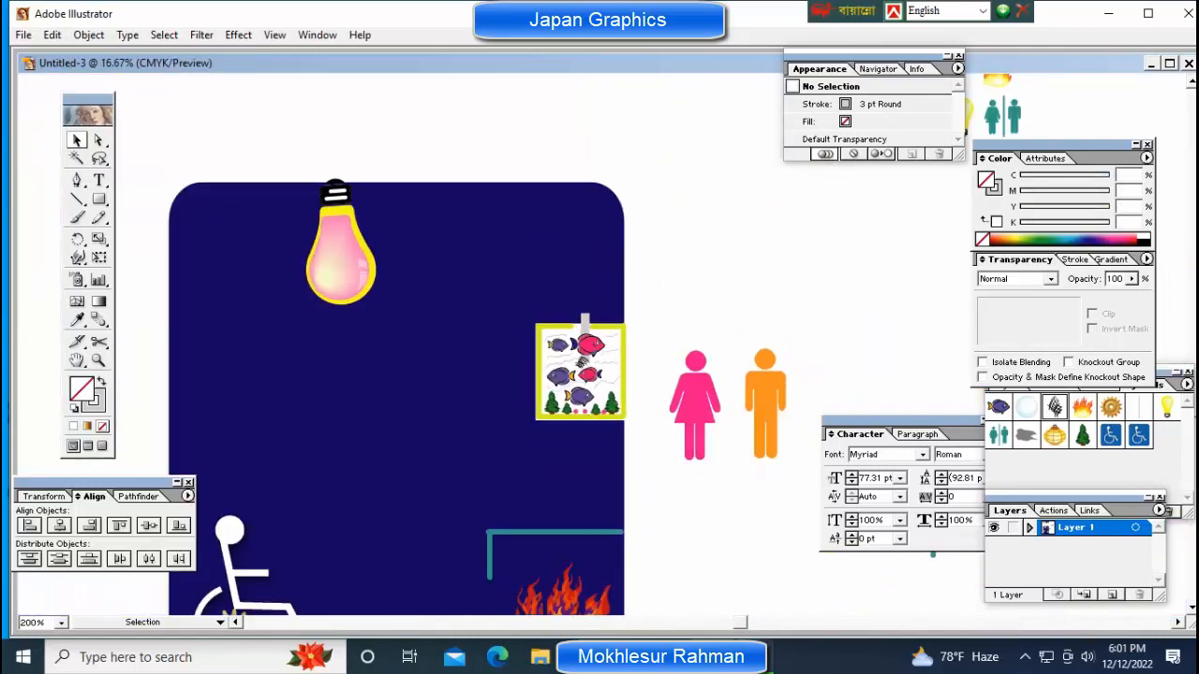
key("ctrl+minus")
scroll(600, 346, "right", 11)
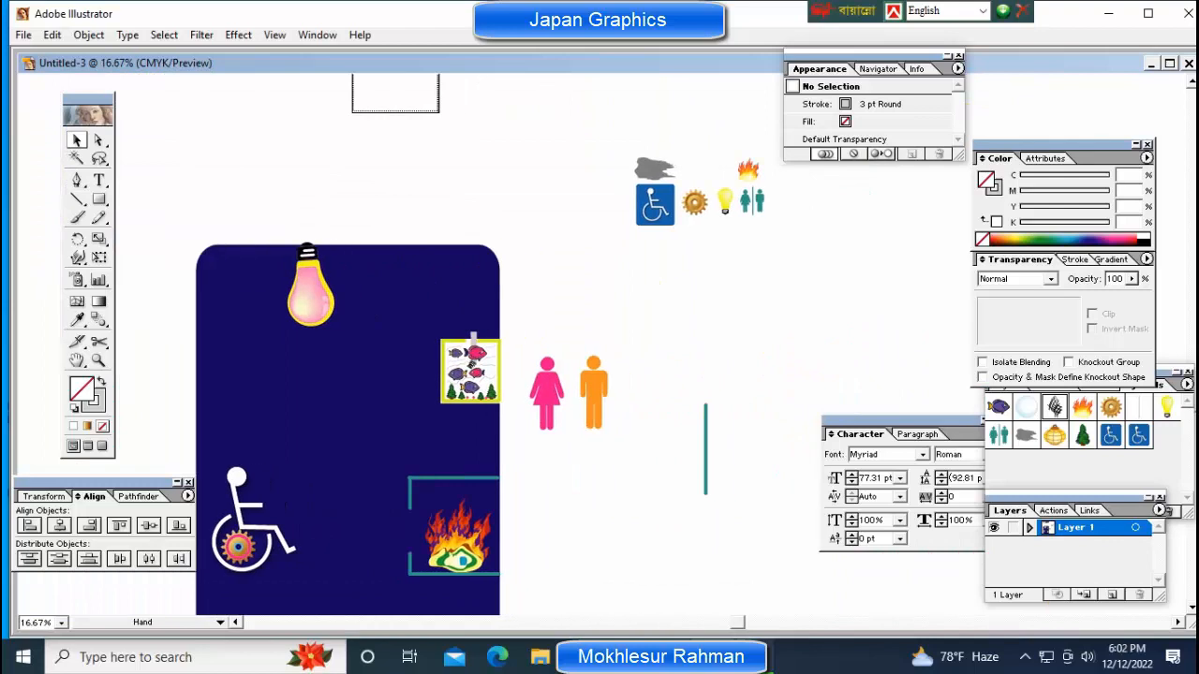
left_click_drag(543, 421, 646, 398)
scroll(599, 347, "down", 2)
left_click_drag(367, 367, 266, 494)
key("shift+Right")
key("shift+Right")
key("shift+Right")
key("shift+Right")
key("shift+Right")
key("shift+Right")
key("shift+Right")
key("shift+Right")
key("shift+Right")
key("shift+Right")
key("shift+Right")
key("shift+Right")
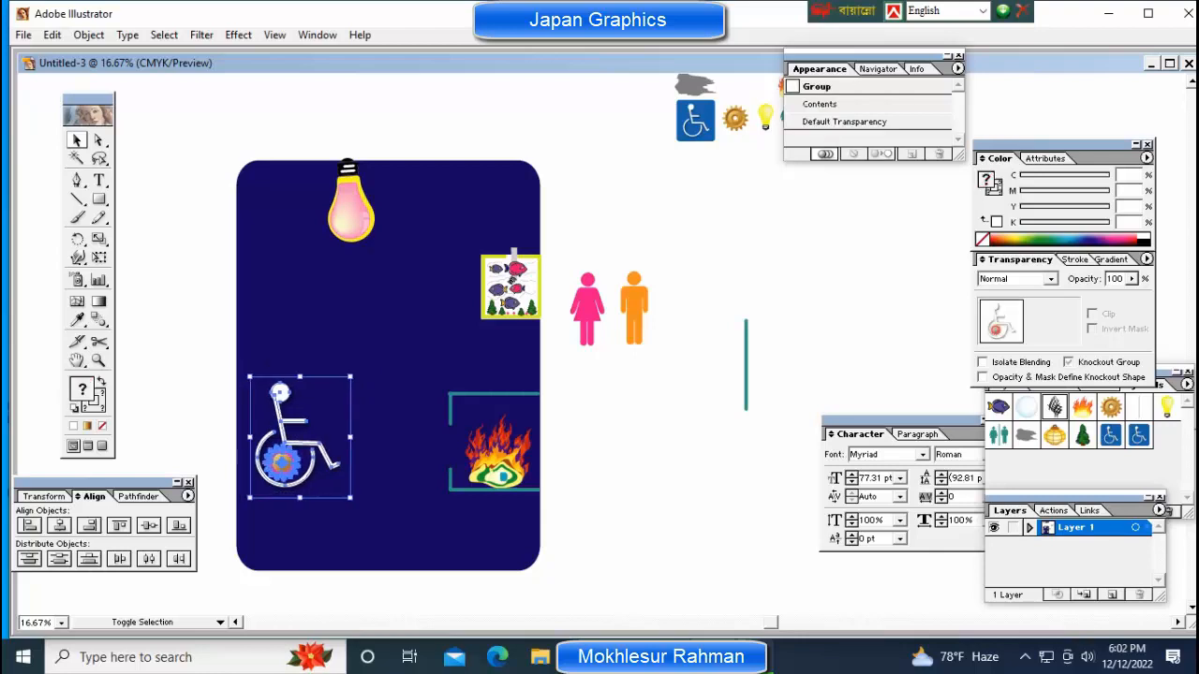
key("shift+Right")
key("shift+Right")
key("shift+Right")
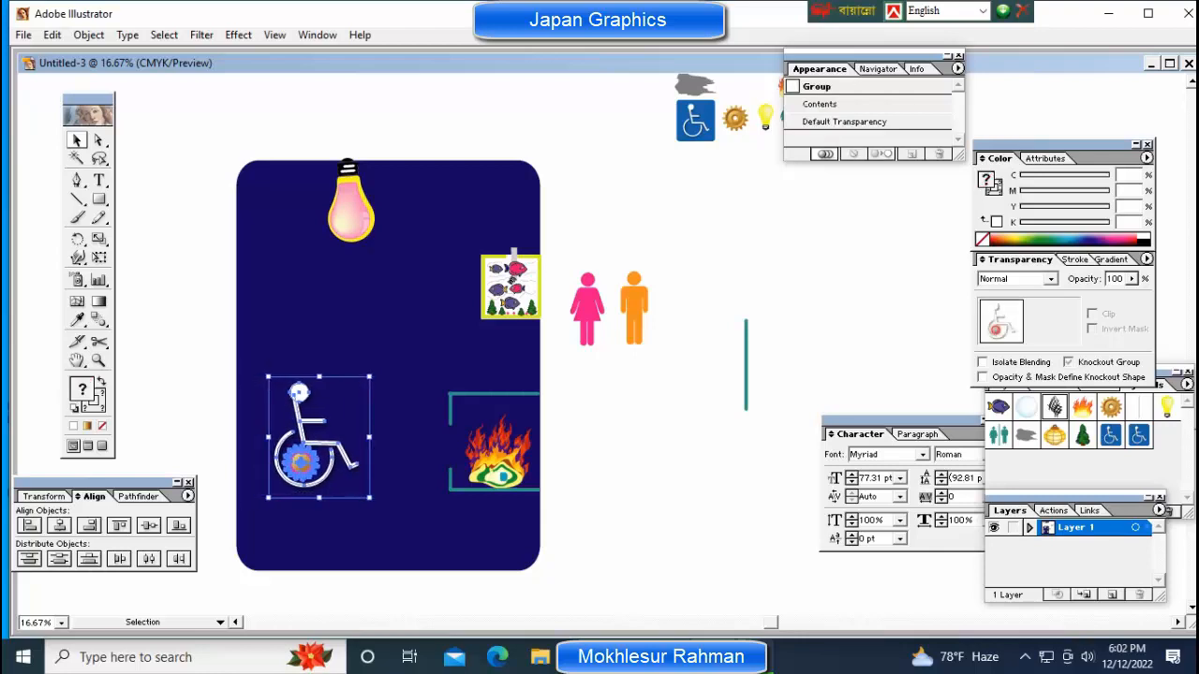
key("ctrl+shift+a")
Move the pink woman and orange man onto the panel above the wheelchair figure and ungroup them.
left_click(634, 307)
left_click_drag(634, 307, 316, 318)
left_click(296, 323)
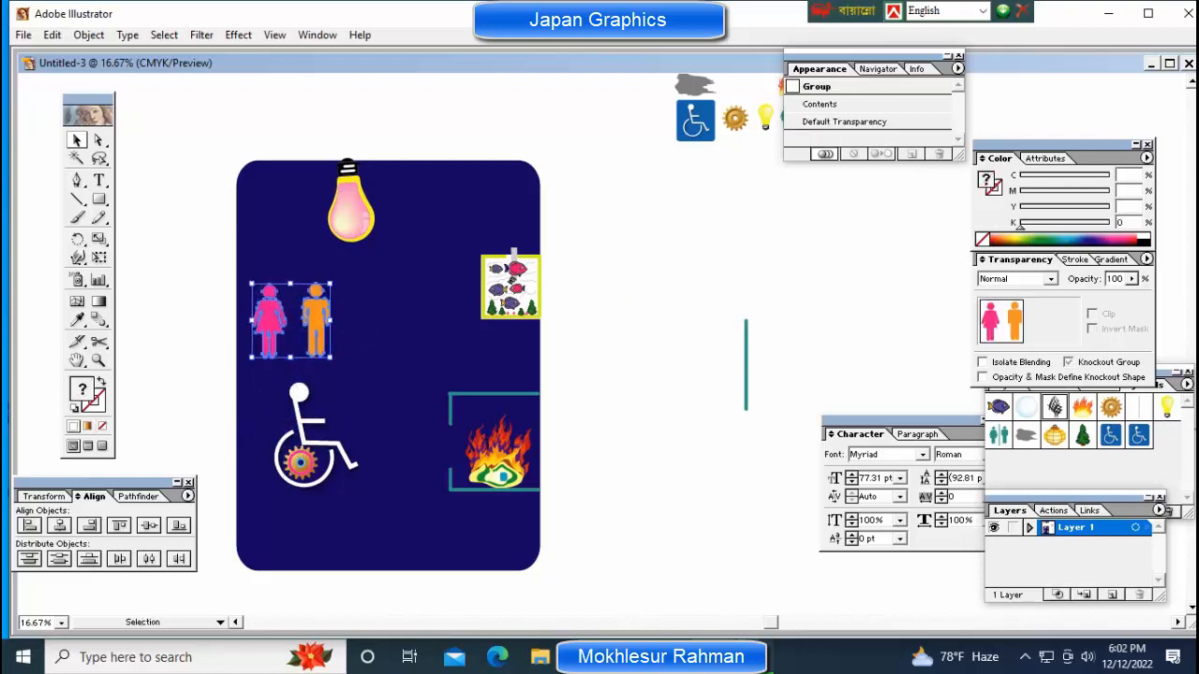
left_click(293, 322)
left_click(309, 321)
right_click(321, 309)
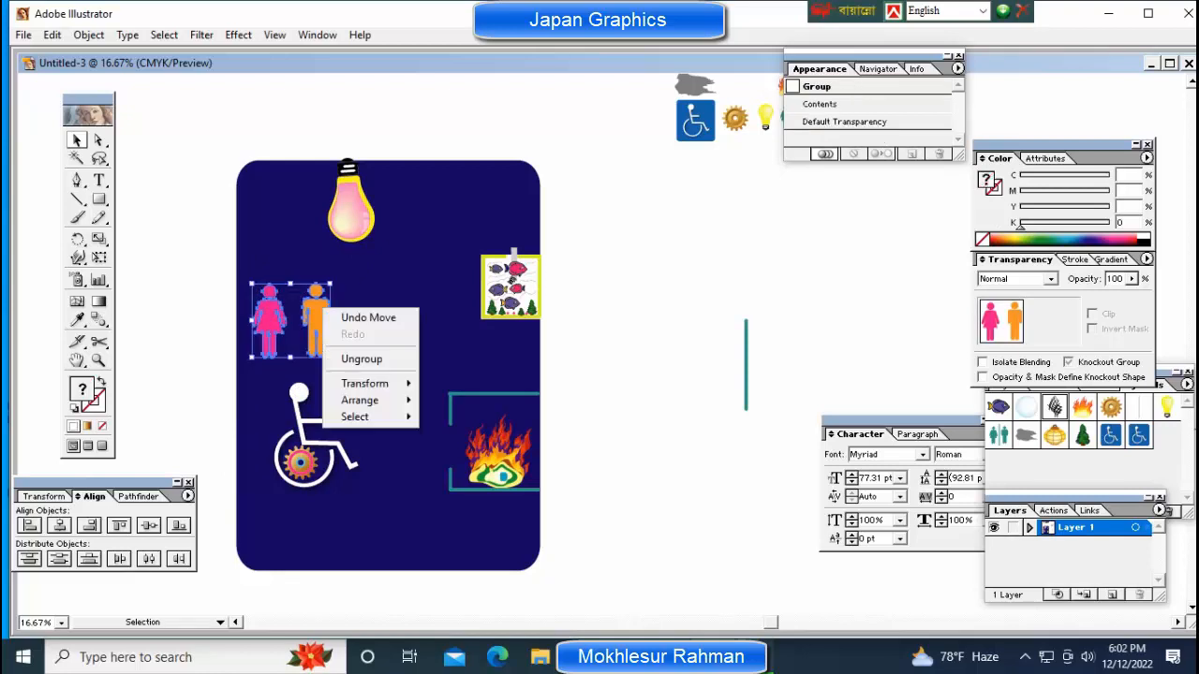
left_click(361, 356)
Place the pink woman directly left of the wheelchair, scaled to roughly the wheelchair figure's height and narrowed into a slimmer shape.
left_click(269, 318)
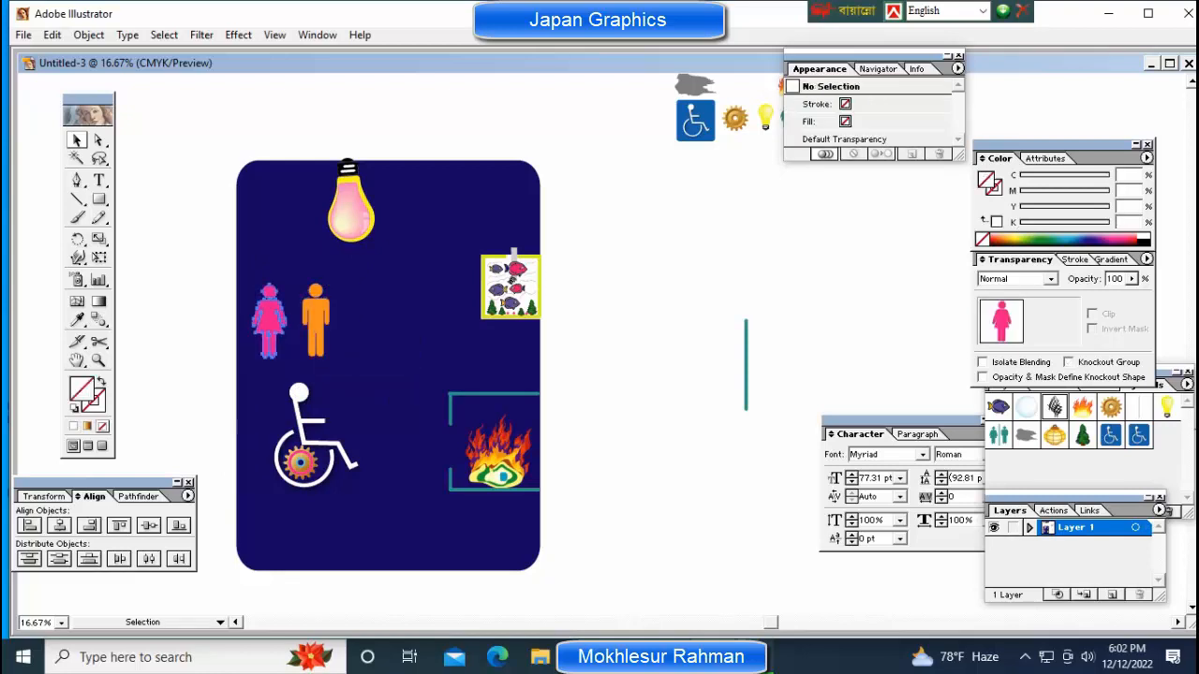
left_click_drag(269, 318, 280, 384)
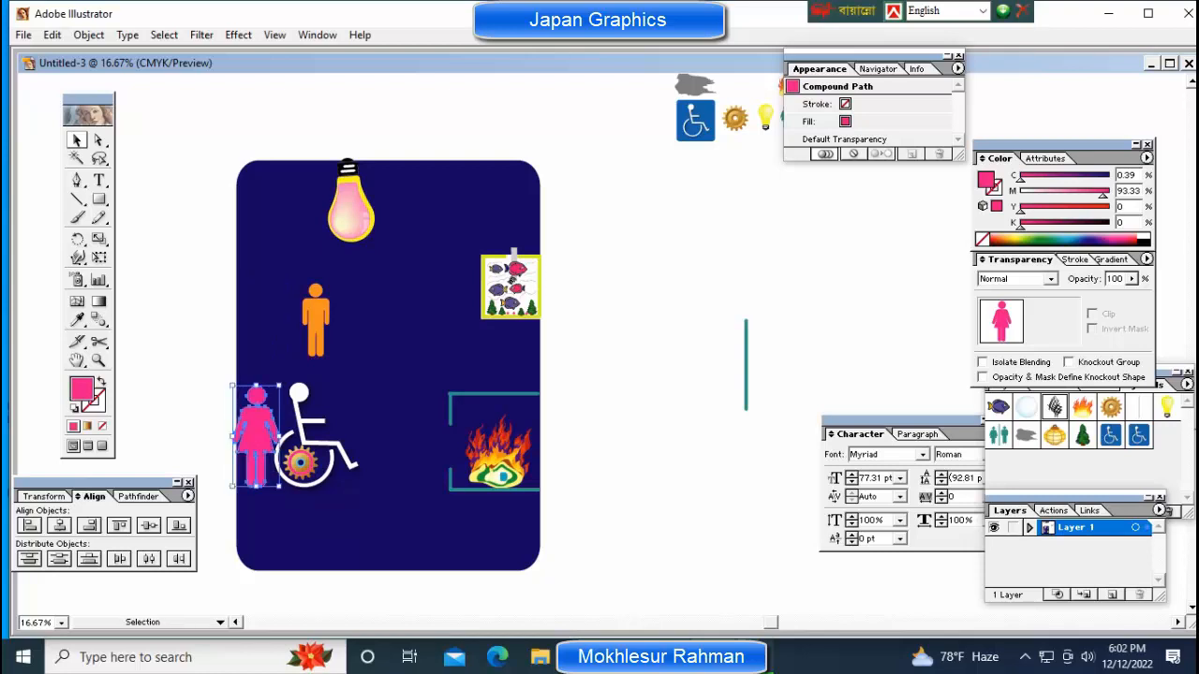
left_click(99, 258)
key("e")
left_click_drag(279, 435, 255, 418)
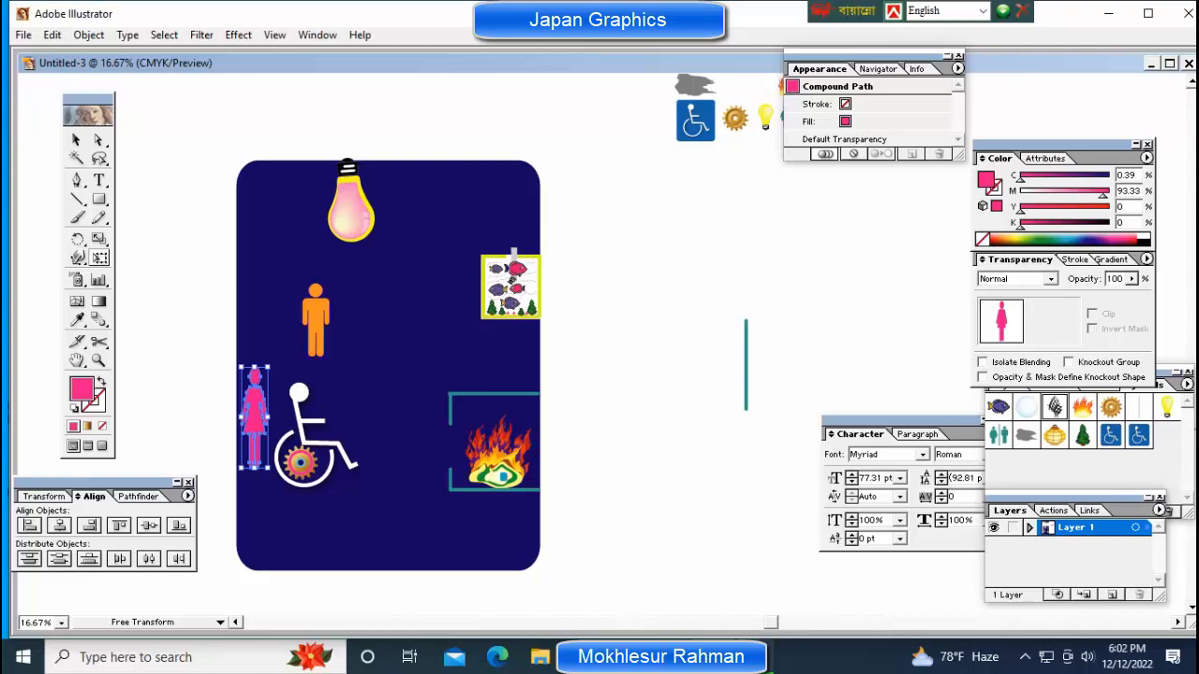
key("v")
key("ctrl+shift+a")
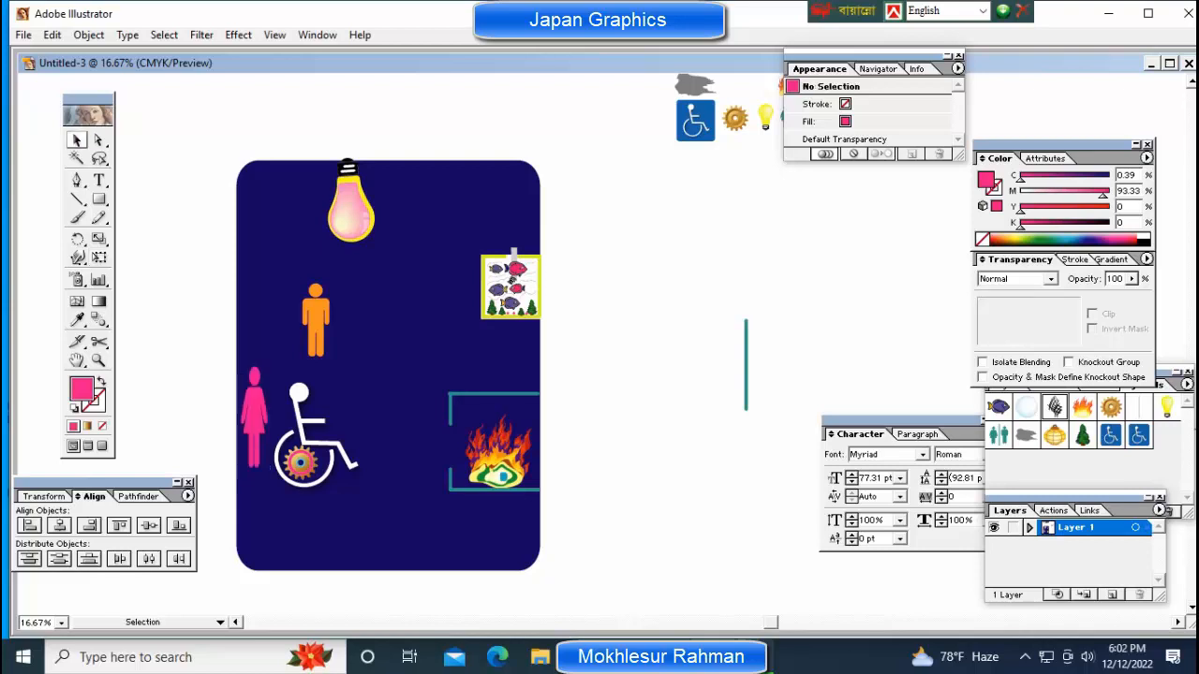
Move the orange man to the panel's upper edge, right of the light bulb, and deselect him.
left_click_drag(316, 315, 432, 201)
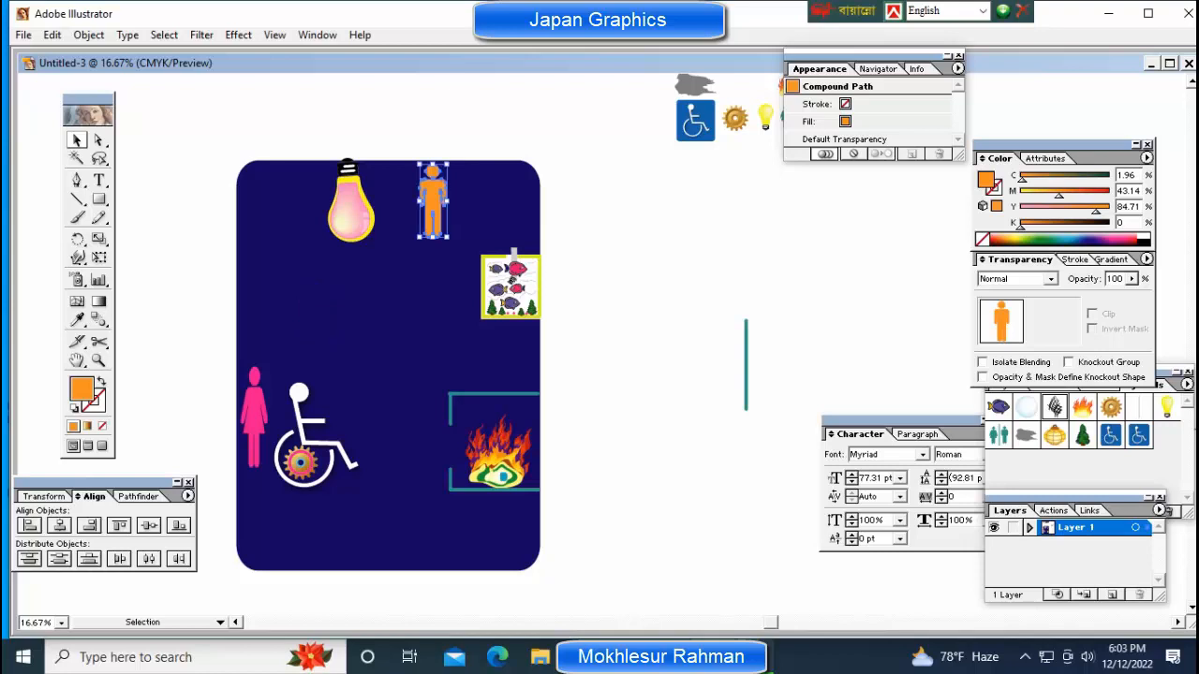
key("ctrl+shift+a")
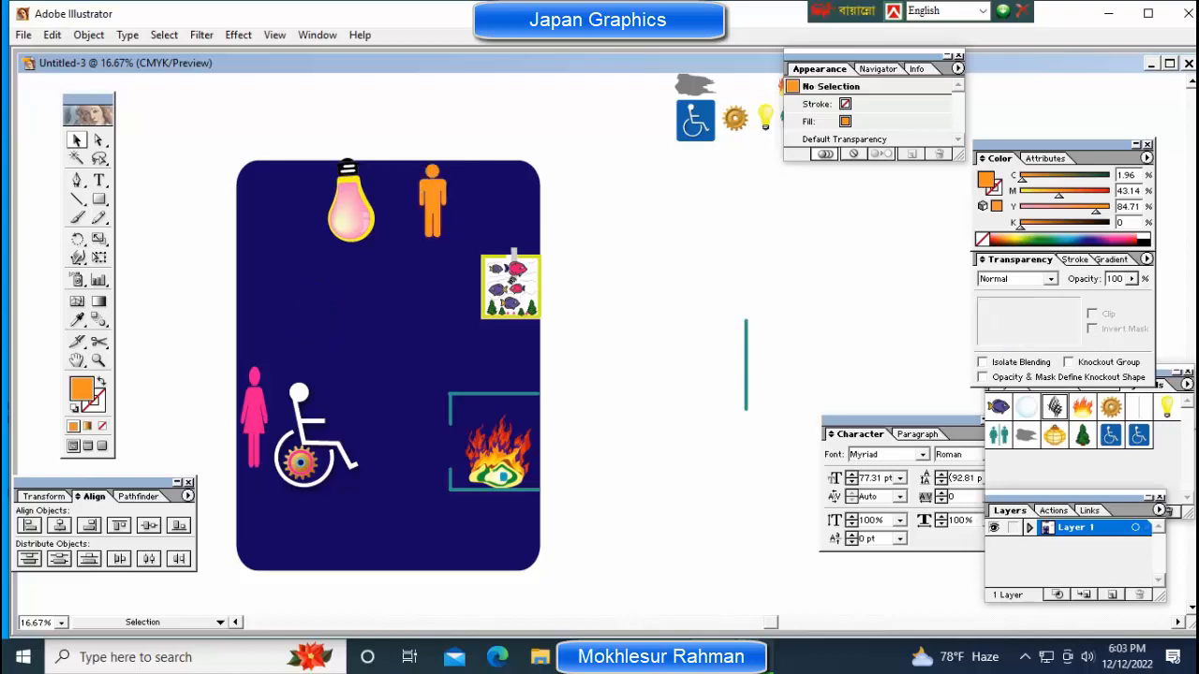
Delete all leftover symbols and the vertical teal line lying outside the dark blue panel.
key("ctrl+minus")
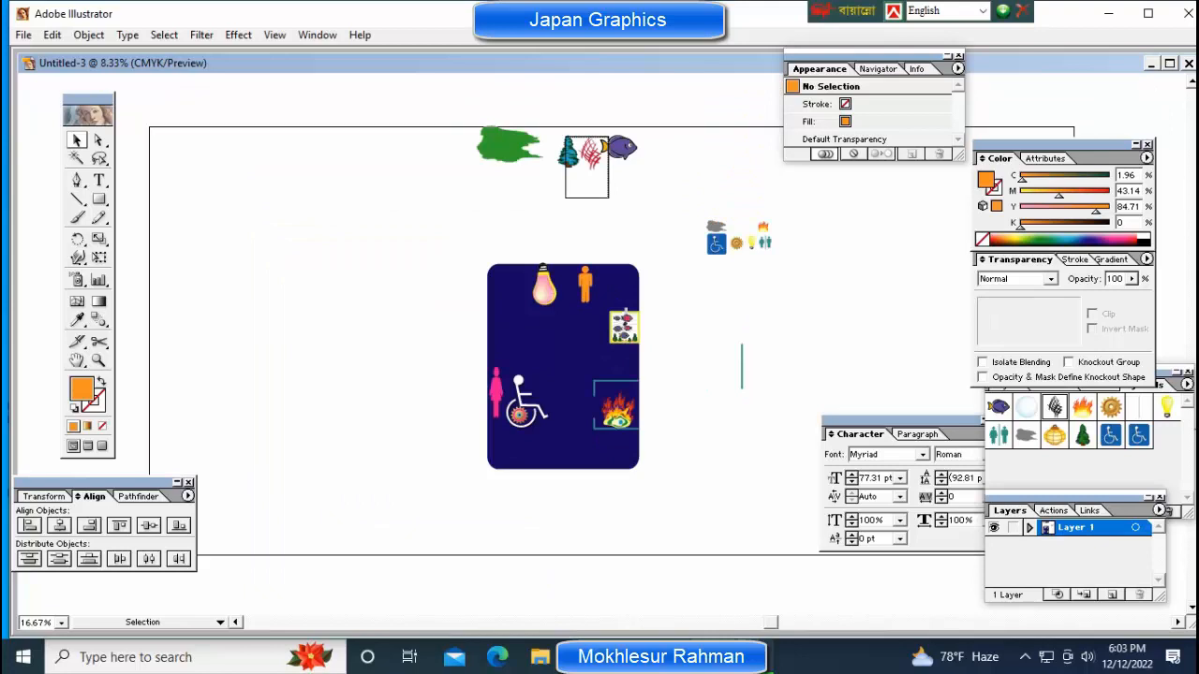
key("ctrl+minus")
left_click(613, 292, "ctrl")
left_click_drag(613, 292, 495, 206)
left_click_drag(318, 79, 689, 411)
key("Delete")
key("Delete")
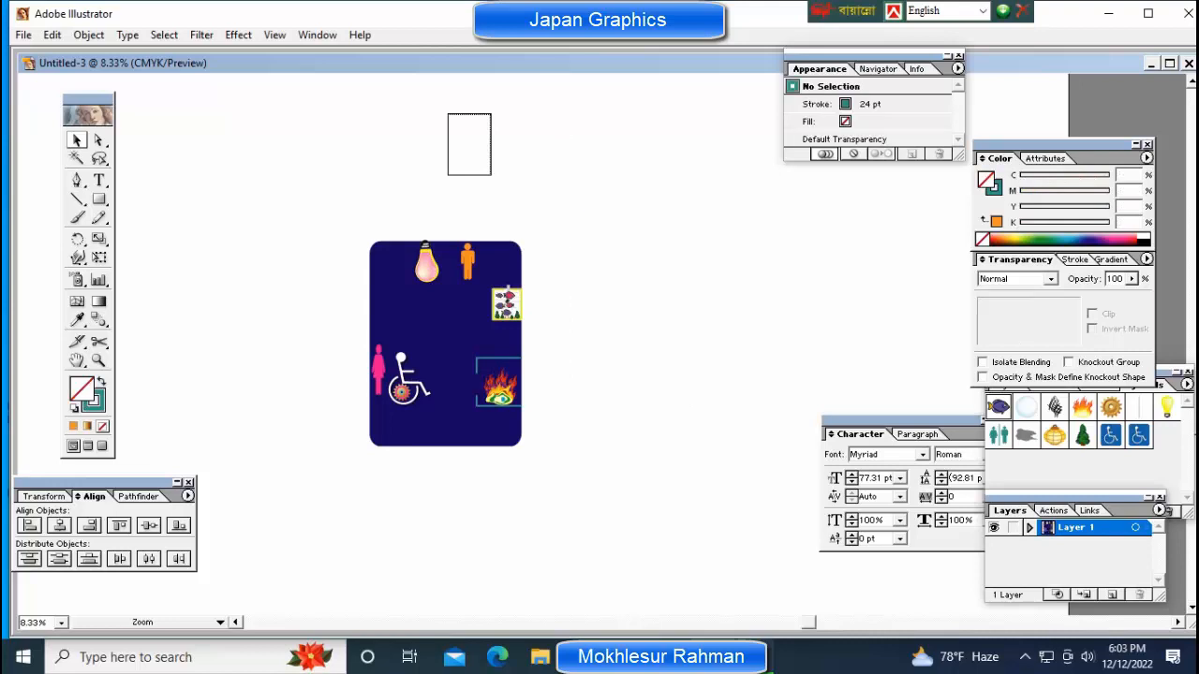
Shrink the light bulb and place it in the panel's upper left corner.
key("ctrl+plus")
left_click(390, 225)
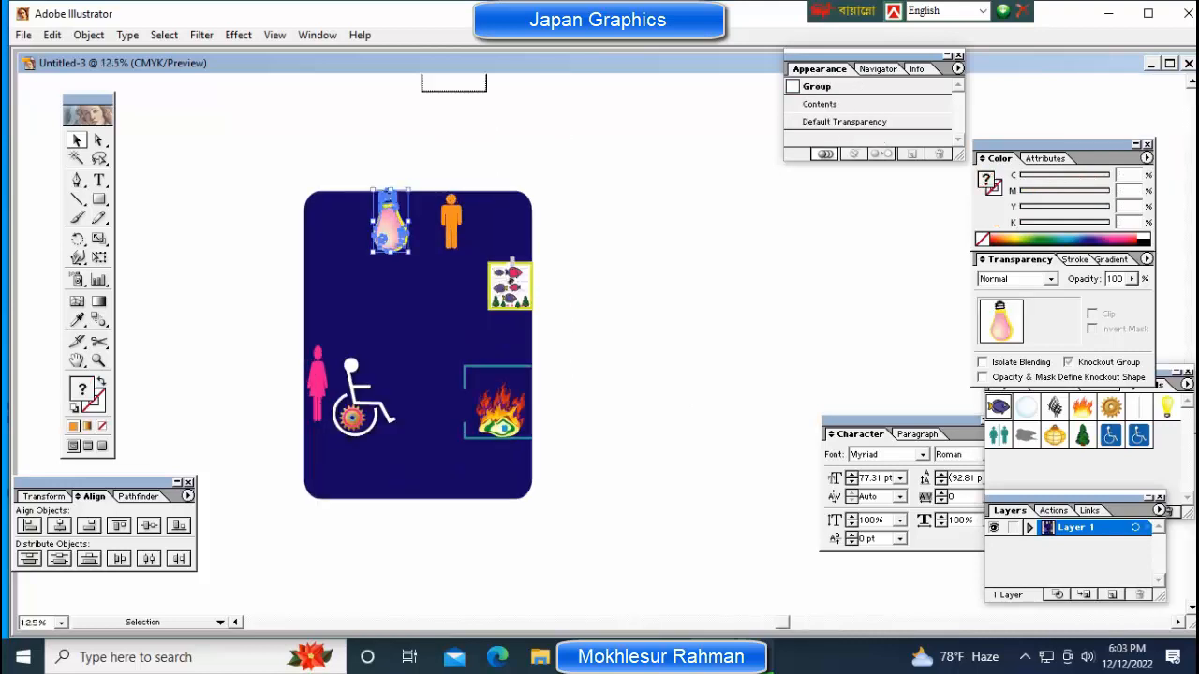
left_click_drag(404, 244, 332, 214)
key("ctrl+shift+a")
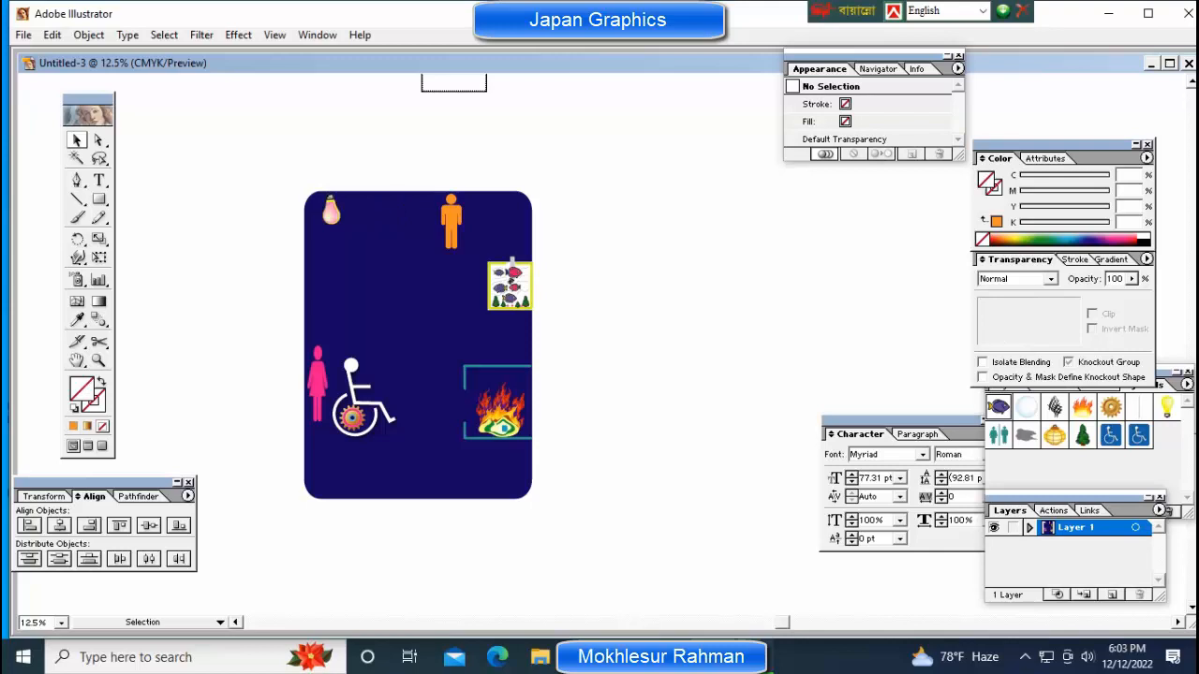
Try to enlarge the whole fish tank at the panel's right edge, and undo the scaling.
key("z")
left_click(468, 406)
left_click_drag(467, 406, 362, 468)
left_click_drag(506, 197, 590, 280)
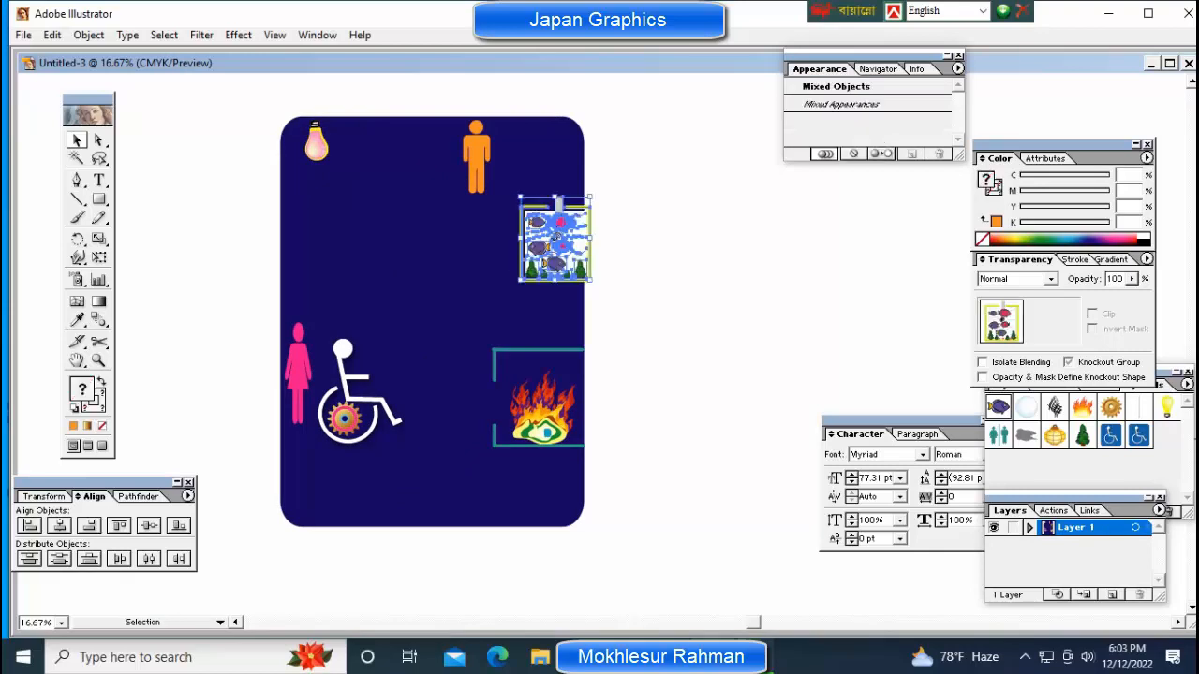
key("ctrl+z")
key("ctrl+shift+a")
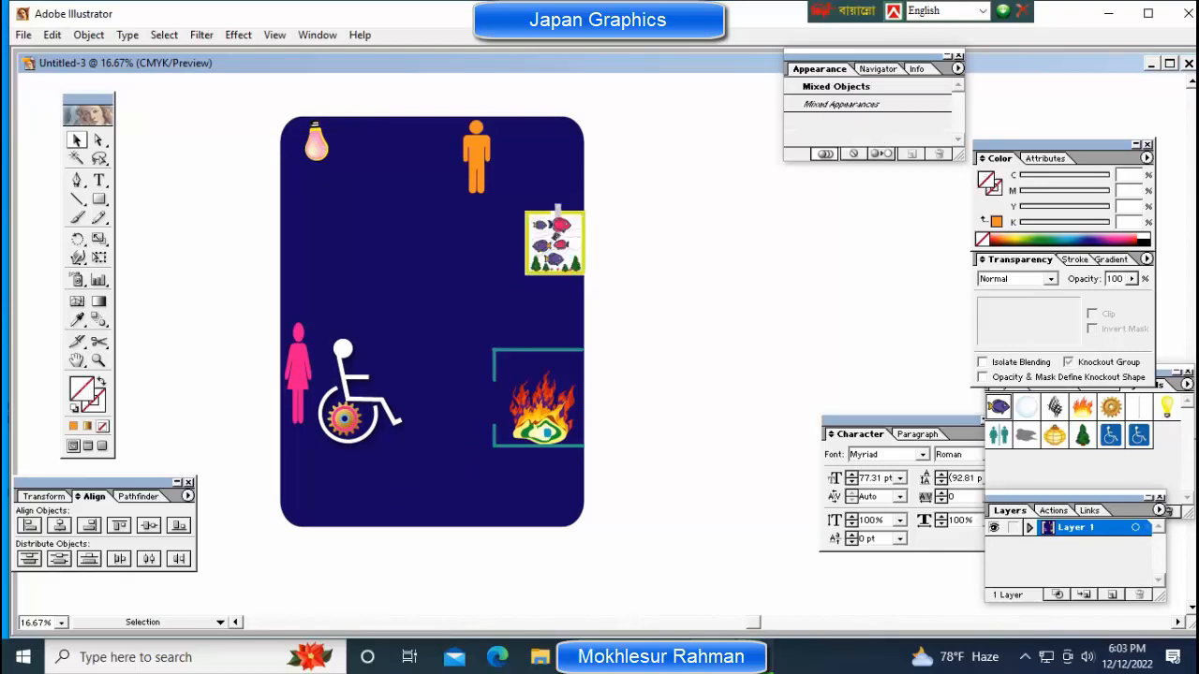
Add the text "House" in the empty area left of the dark blue panel.
scroll(515, 321, "left", 2)
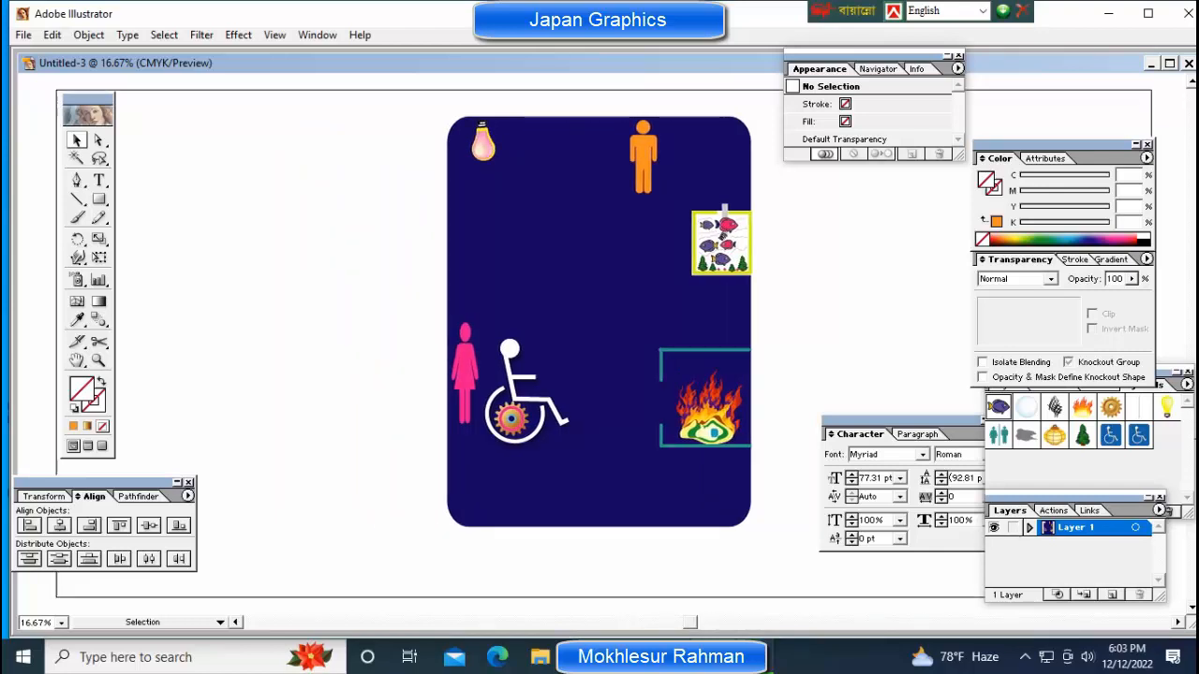
key("ctrl+minus")
key("ctrl+minus")
key("ctrl+minus")
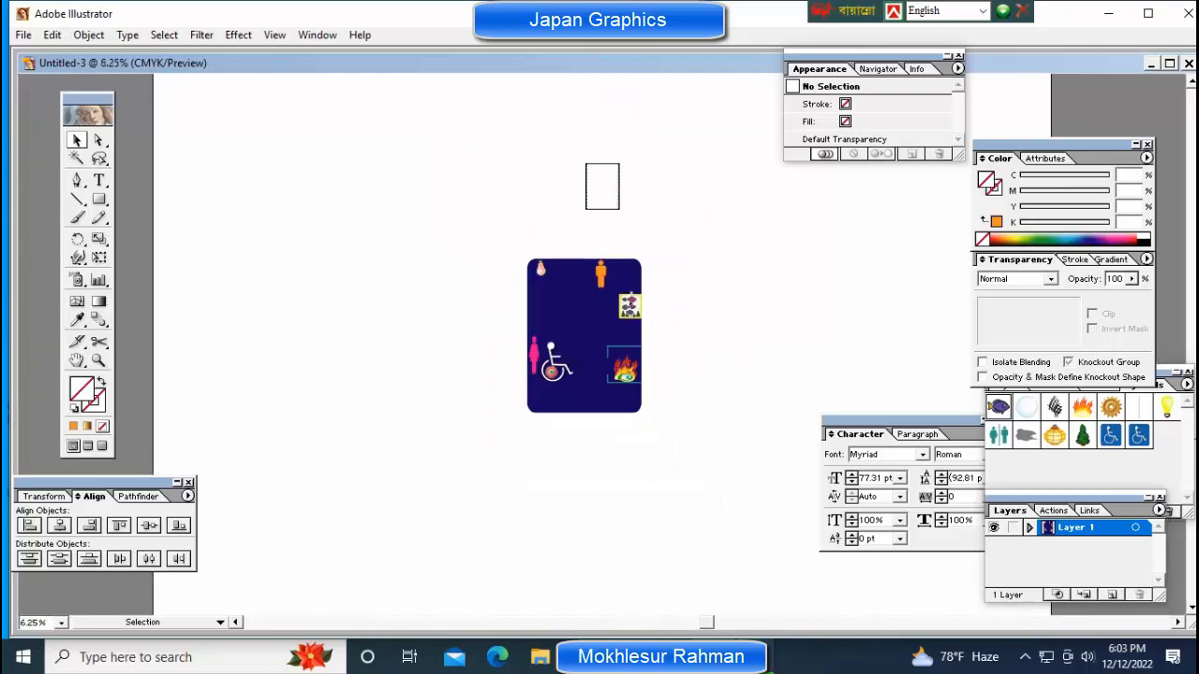
key("ctrl+plus")
key("ctrl+plus")
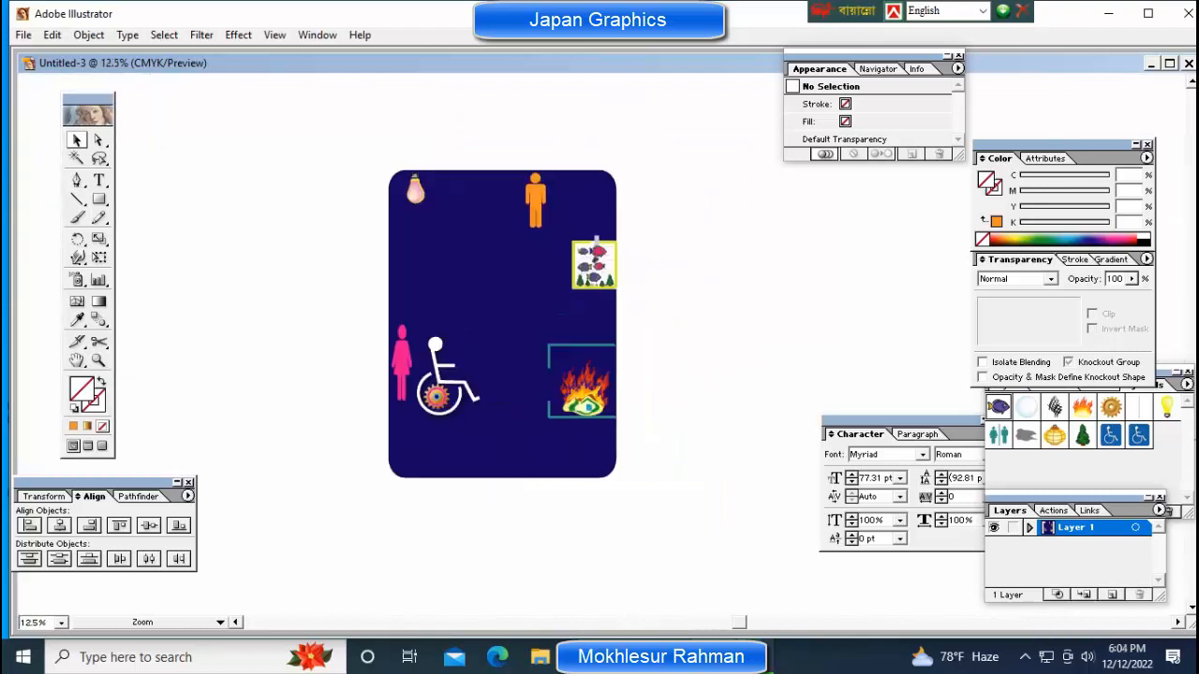
key("ctrl+plus")
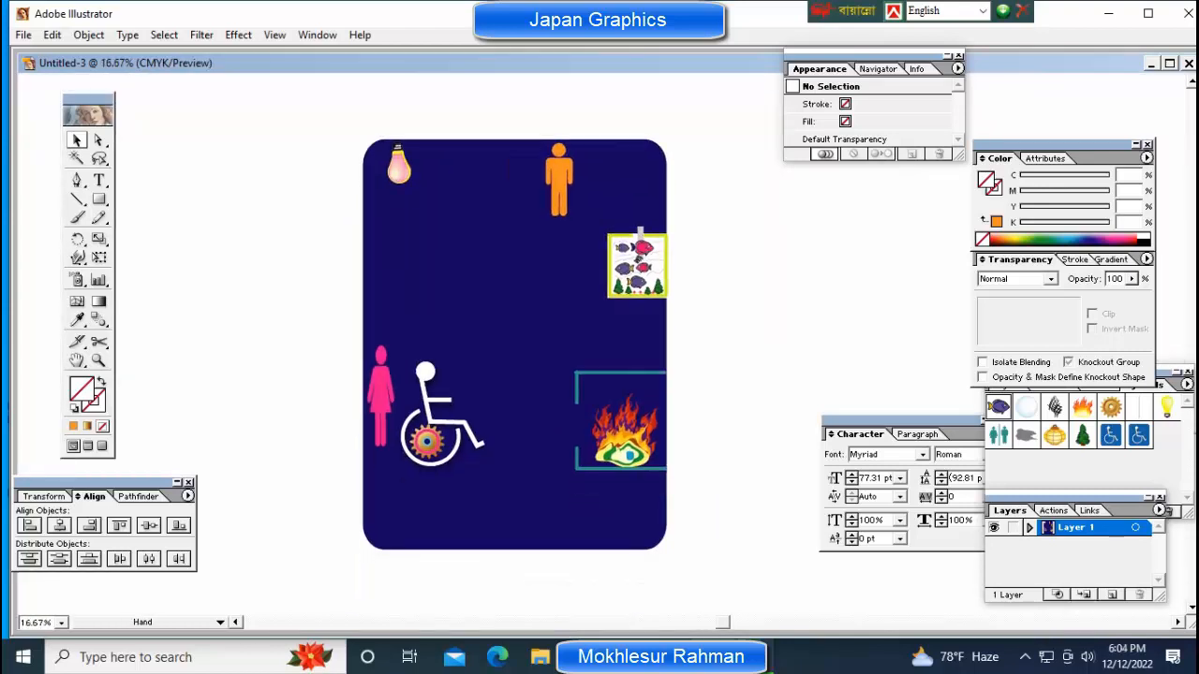
key("t")
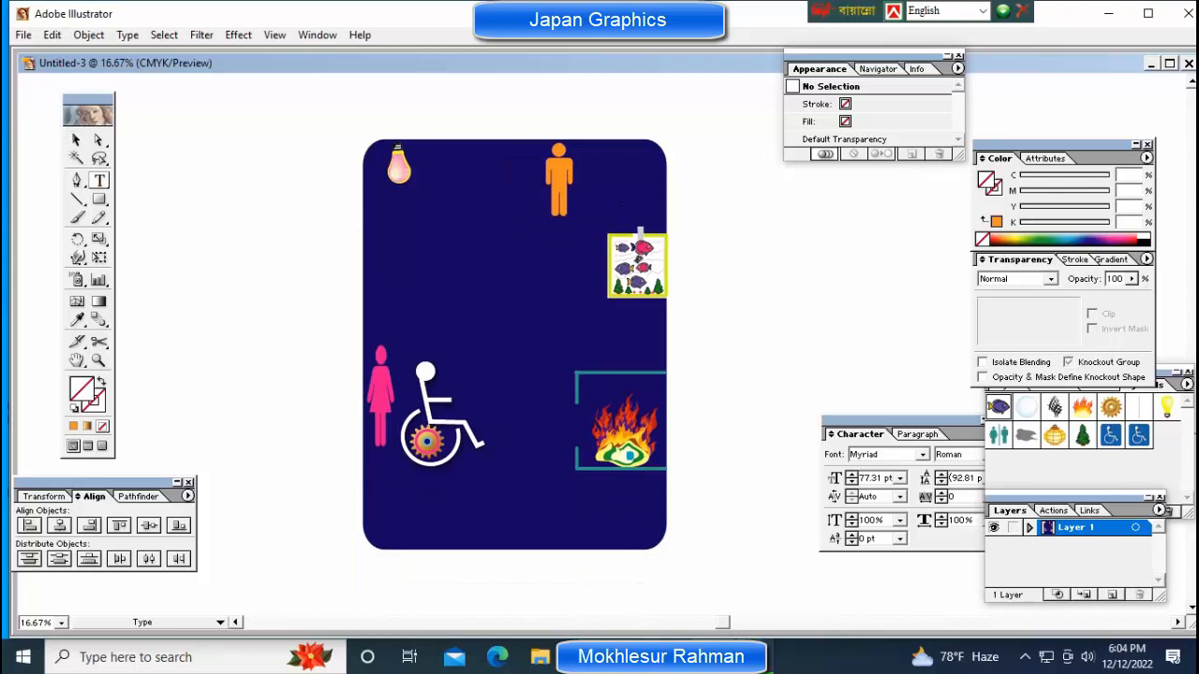
left_click(172, 258)
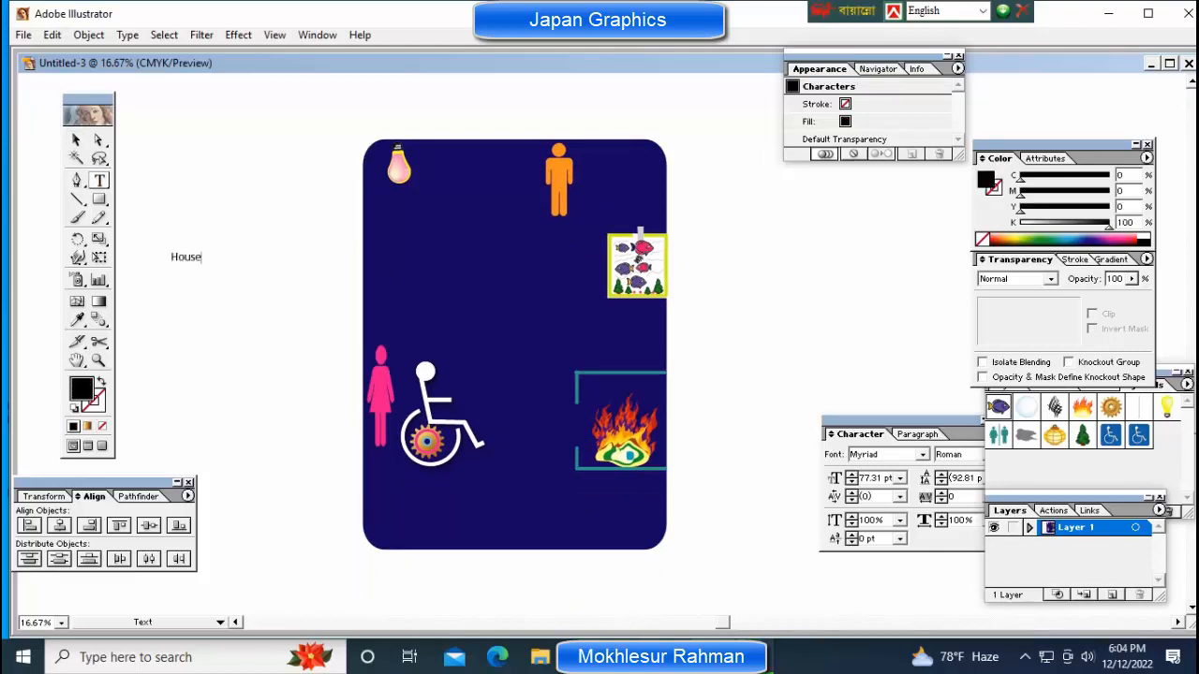
left_click(149, 229, "ctrl")
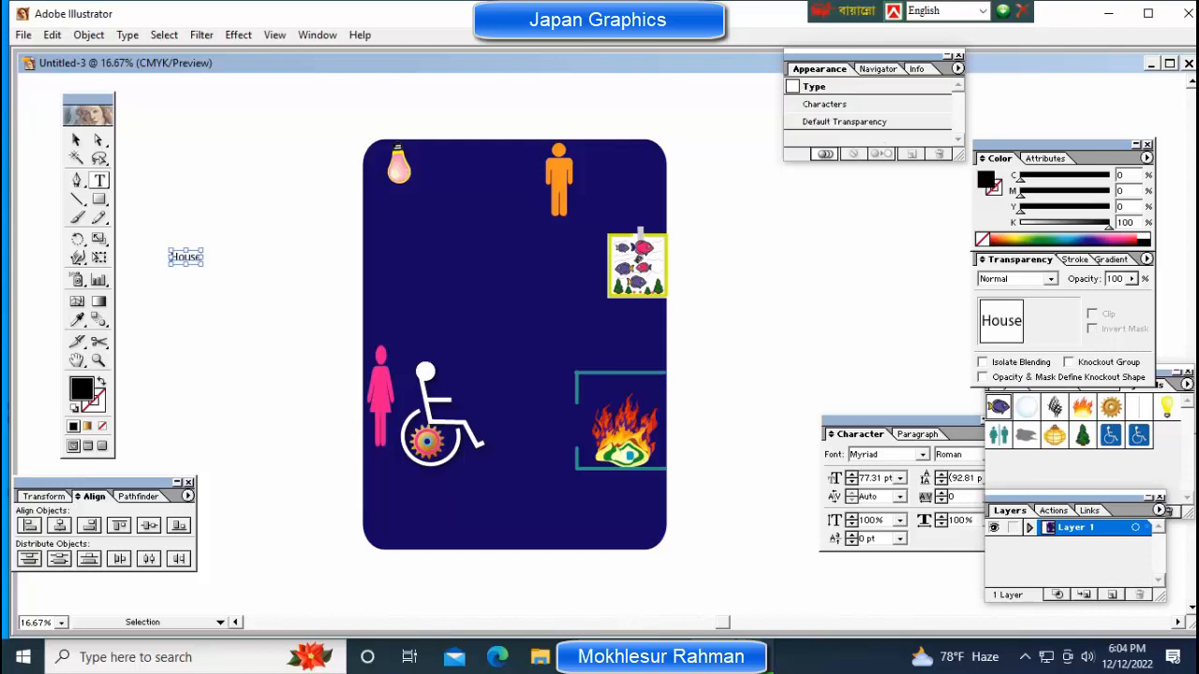
Enlarge the "House" text to about 249 pt, place it on the panel left of the fish tank, and fill it white.
left_click_drag(192, 259, 469, 268)
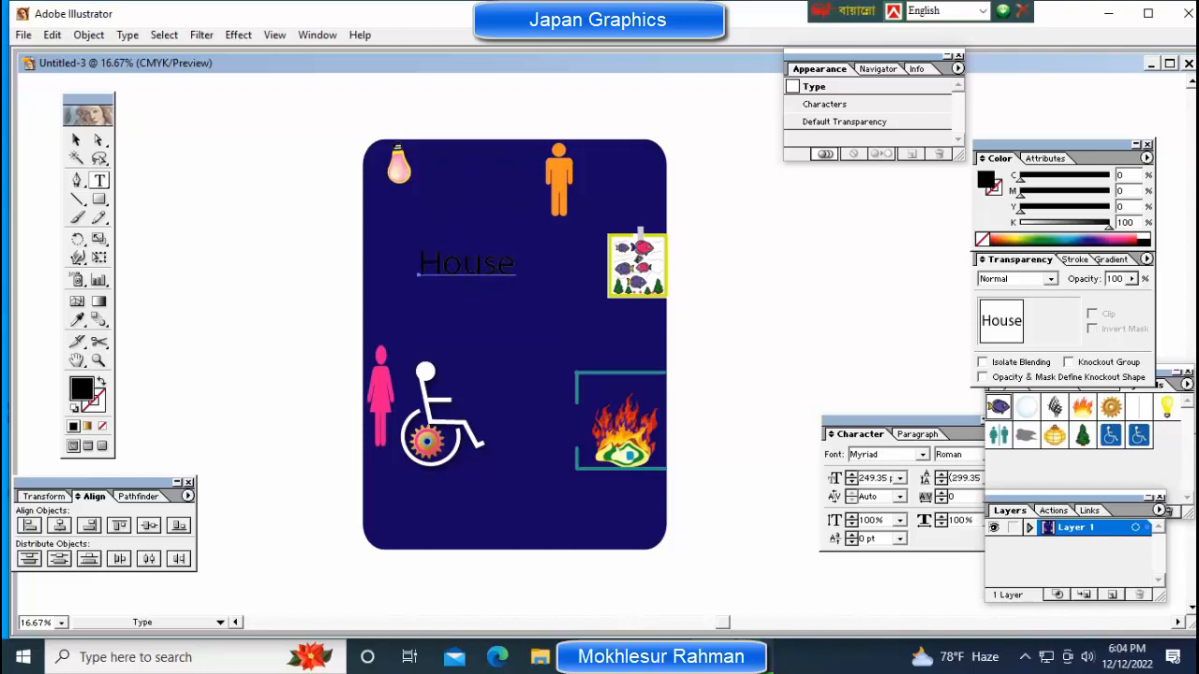
left_click(1144, 236)
key("ctrl+shift+a")
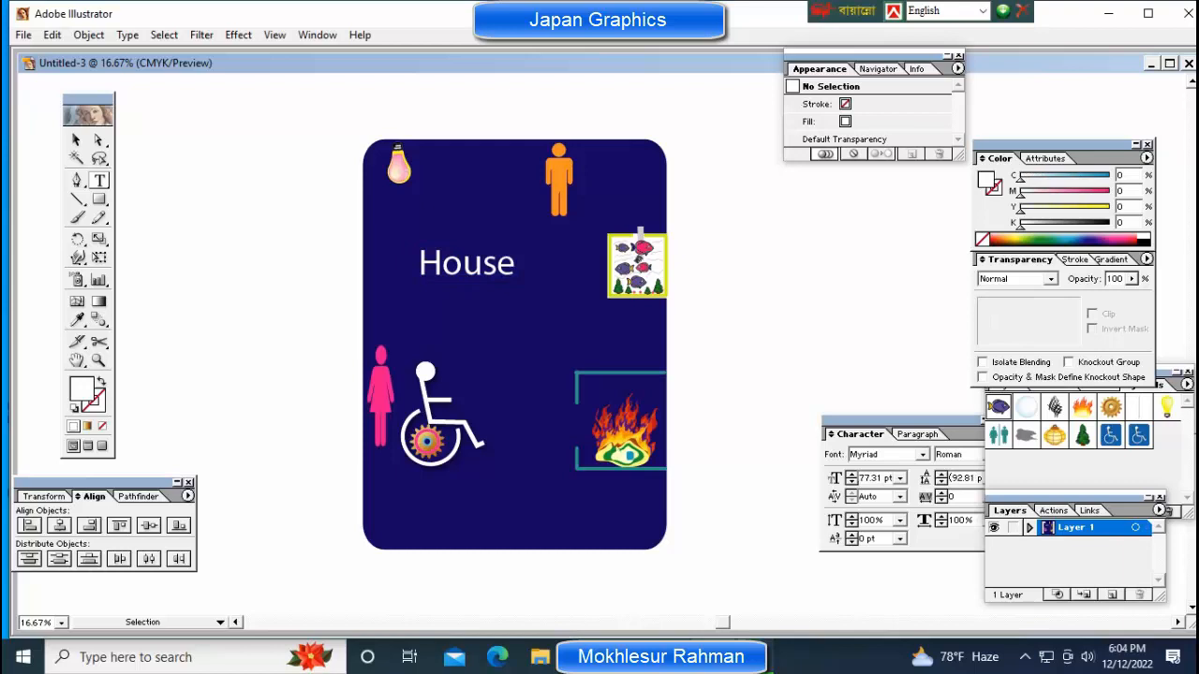
Move the "House" text to the panel's lower edge, centered between the wheelchair figure and the fire.
left_click_drag(468, 265, 364, 217)
key("ctrl+shift+a")
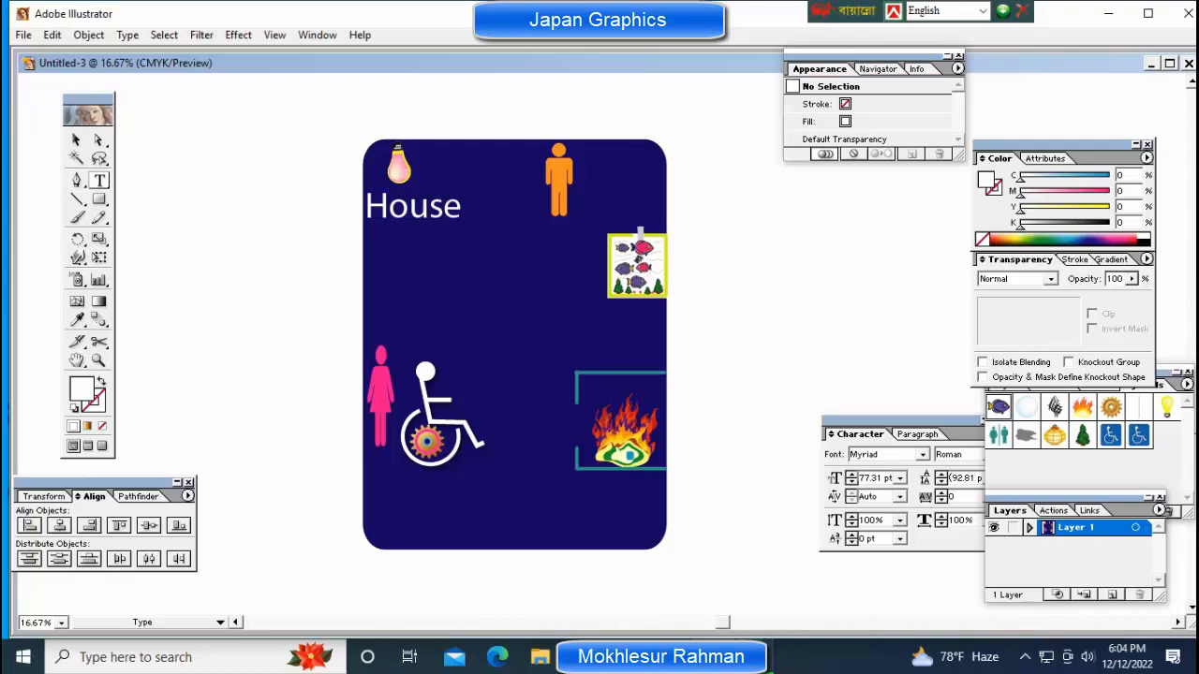
key("ctrl")
left_click_drag(413, 206, 438, 540)
key("ctrl+shift+a")
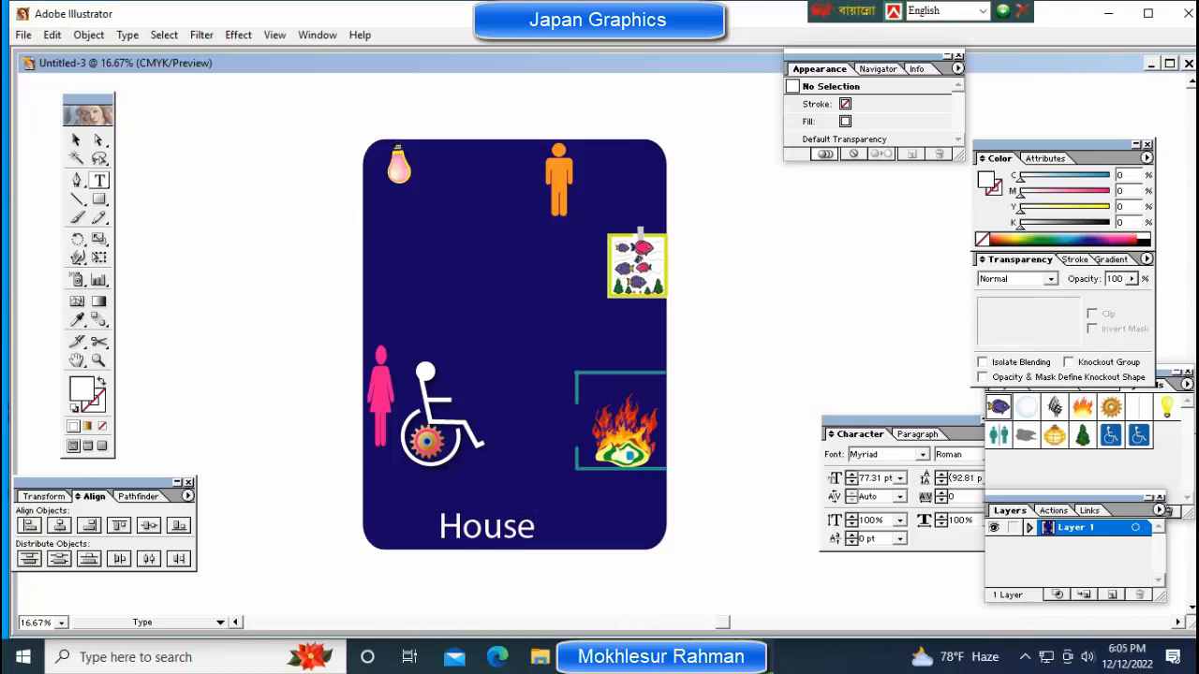
key("h")
scroll(515, 345, "right", 5)
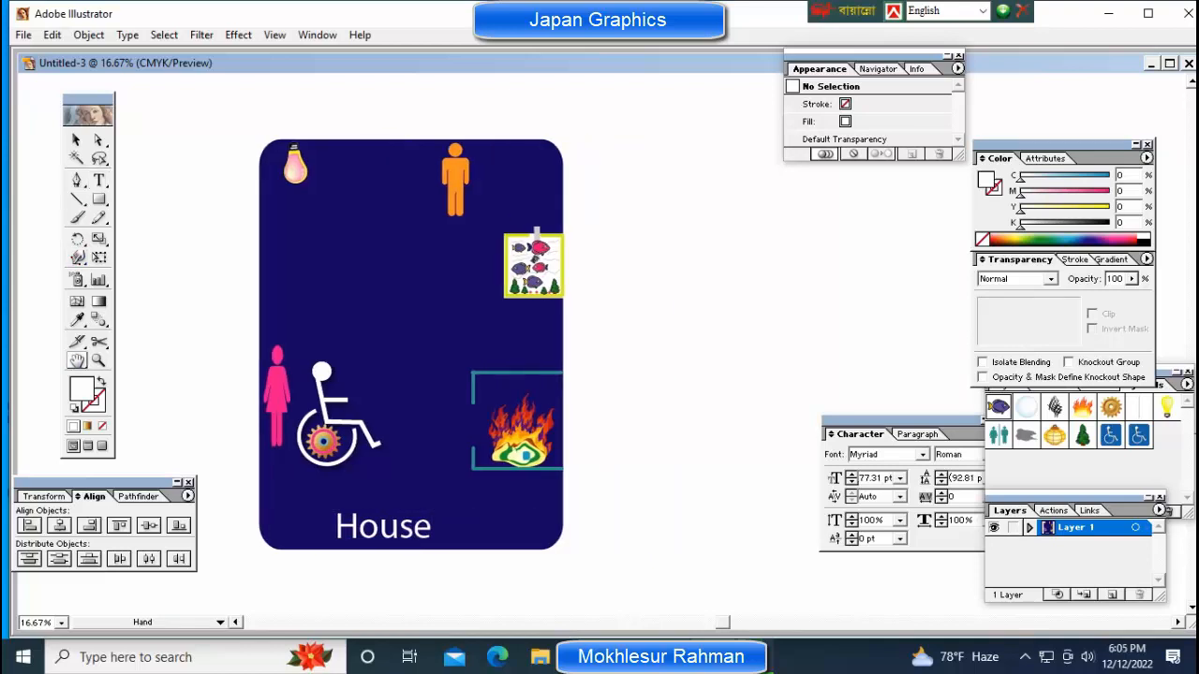
Sample the fill colors of the dark blue panel and the orange man figure.
scroll(515, 344, "left", 10)
scroll(515, 344, "right", 6)
scroll(495, 345, "down", 3)
scroll(495, 345, "up", 4)
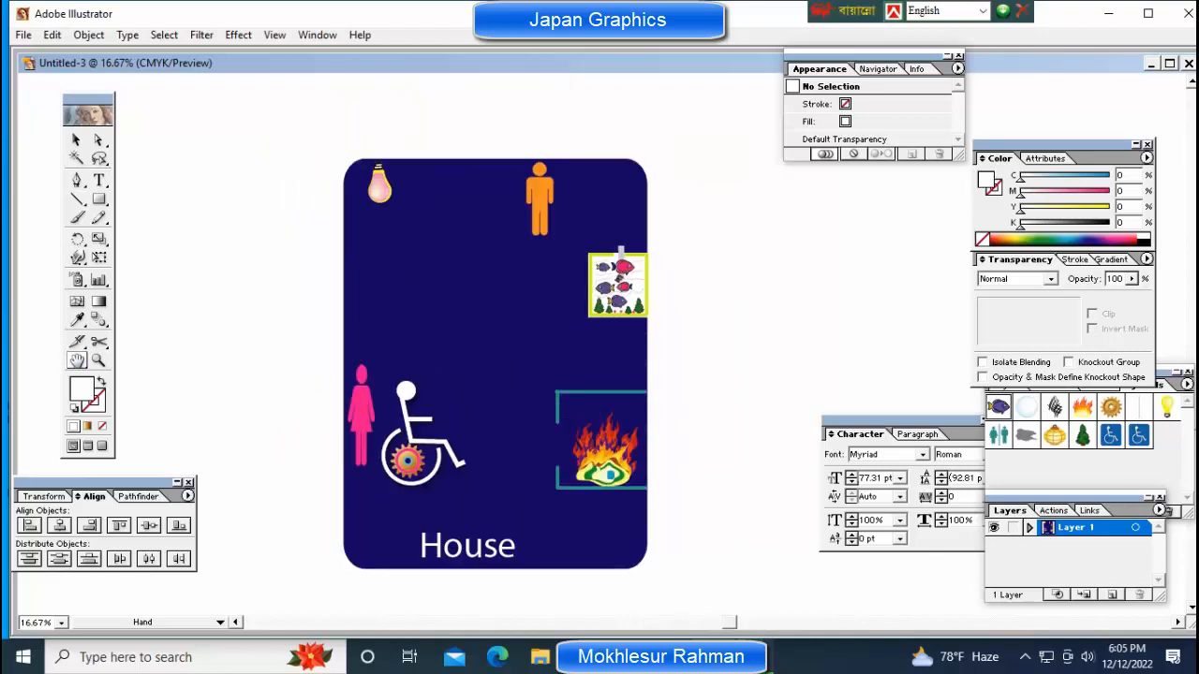
key("i")
left_click(495, 345)
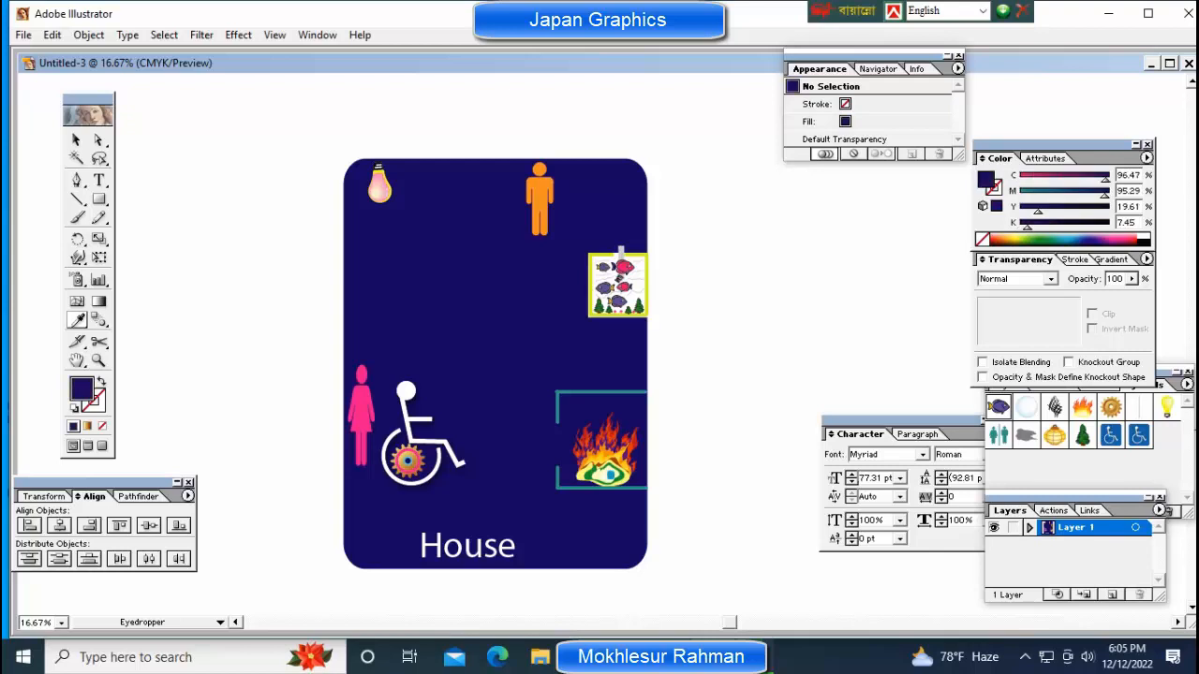
left_click(1143, 244)
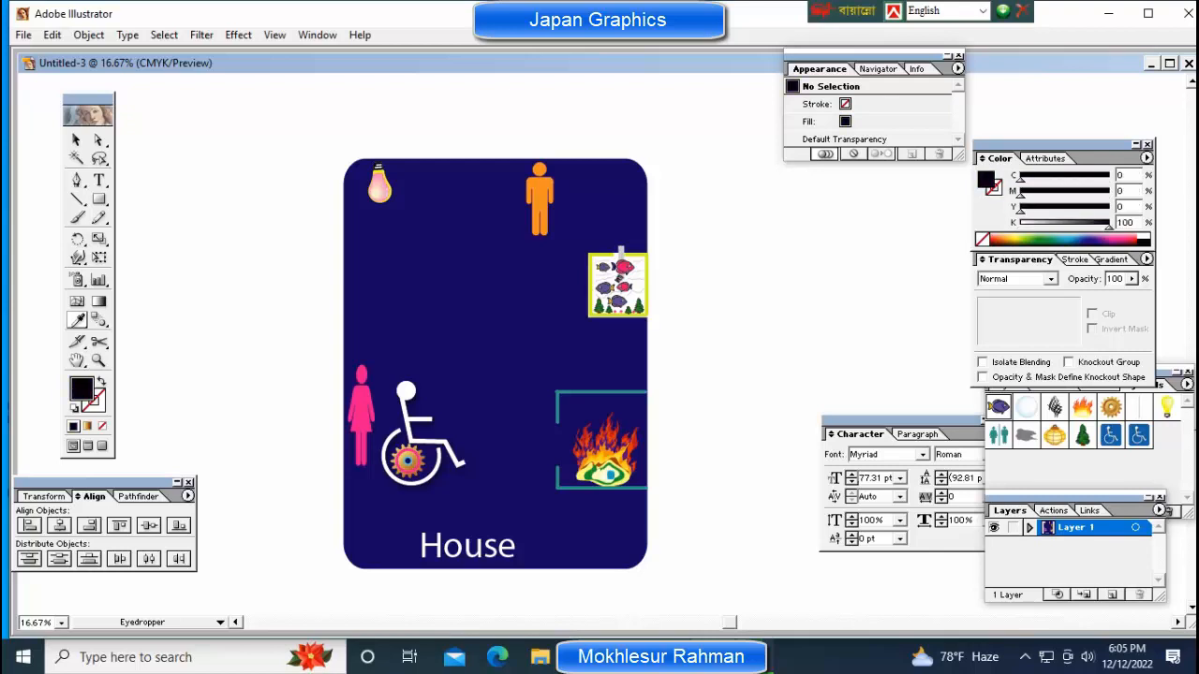
left_click(540, 194)
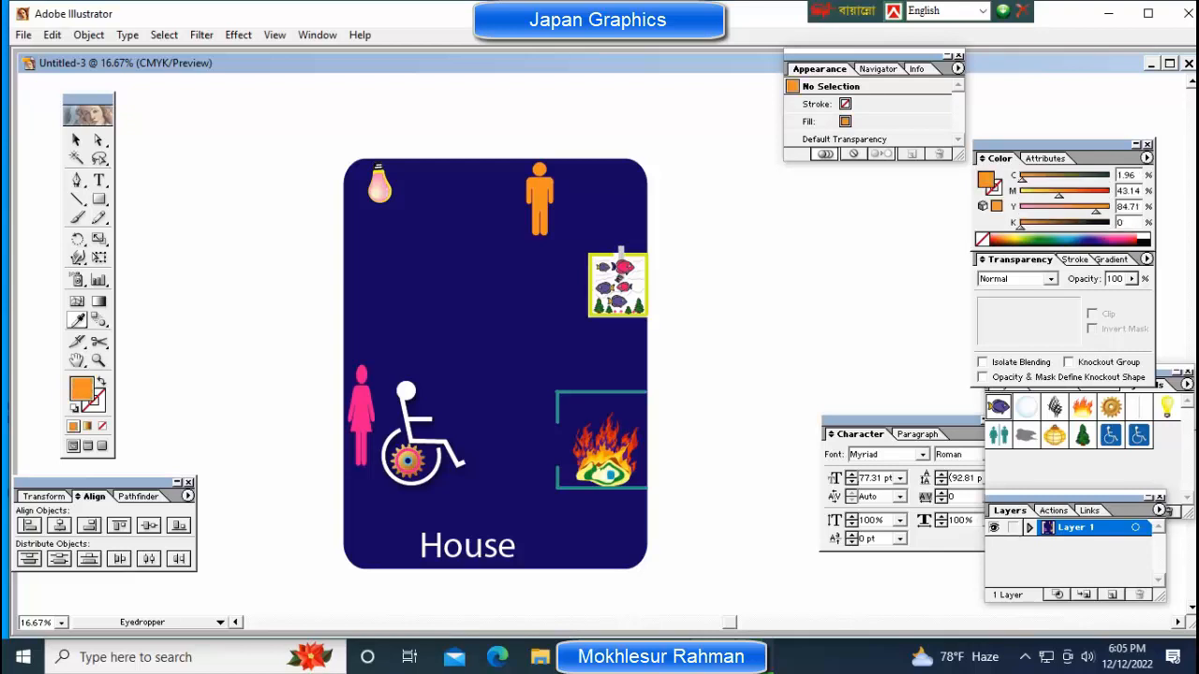
key("shift+r")
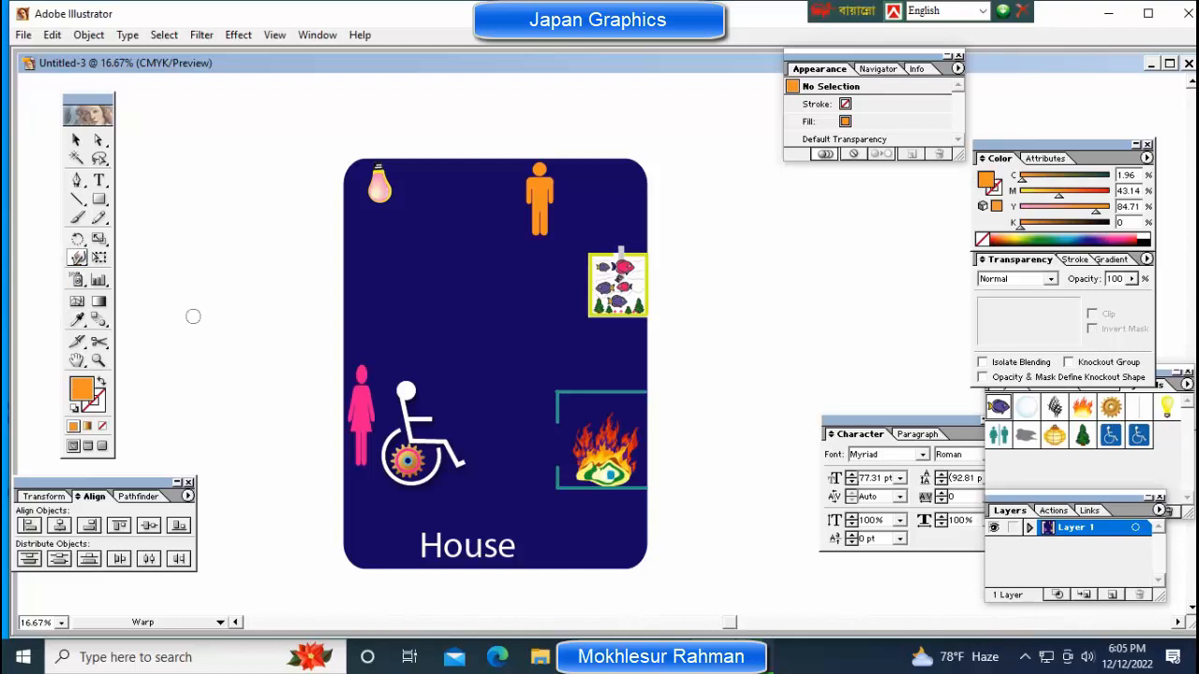
key("v")
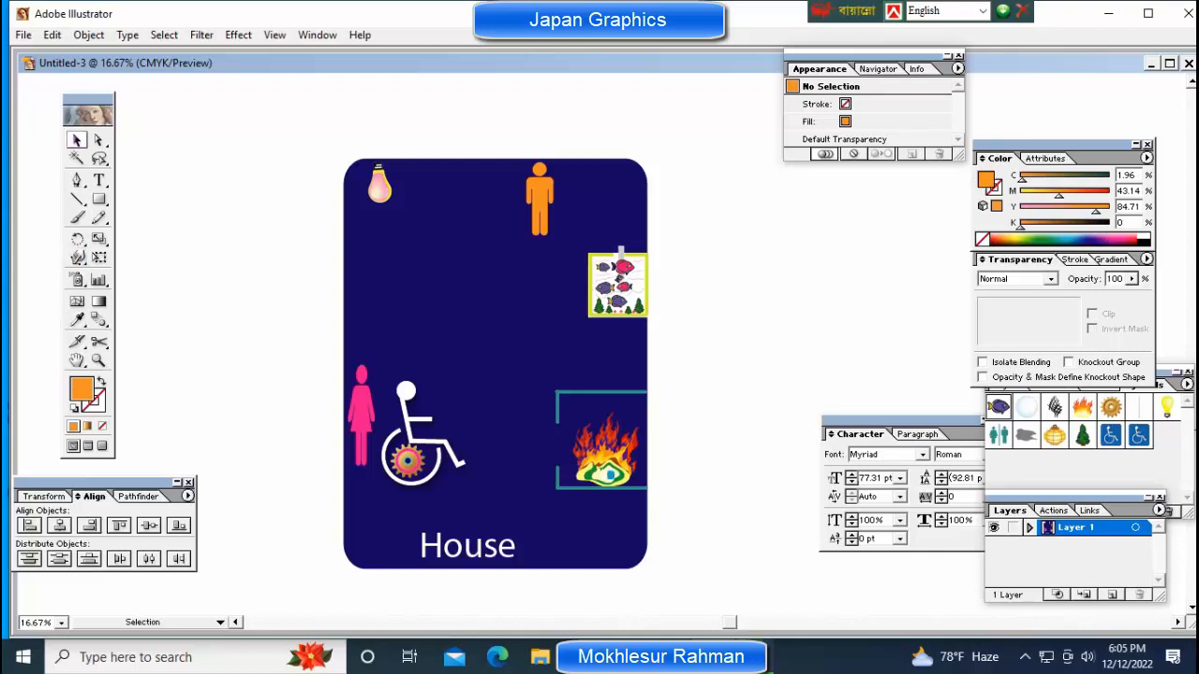
Squeeze the pink woman figure horizontally into a very narrow shape and bring it closer to the wheelchair figure.
key("z")
left_click(420, 435, "ctrl")
left_click_drag(420, 434, 270, 434)
left_click(508, 352, "ctrl")
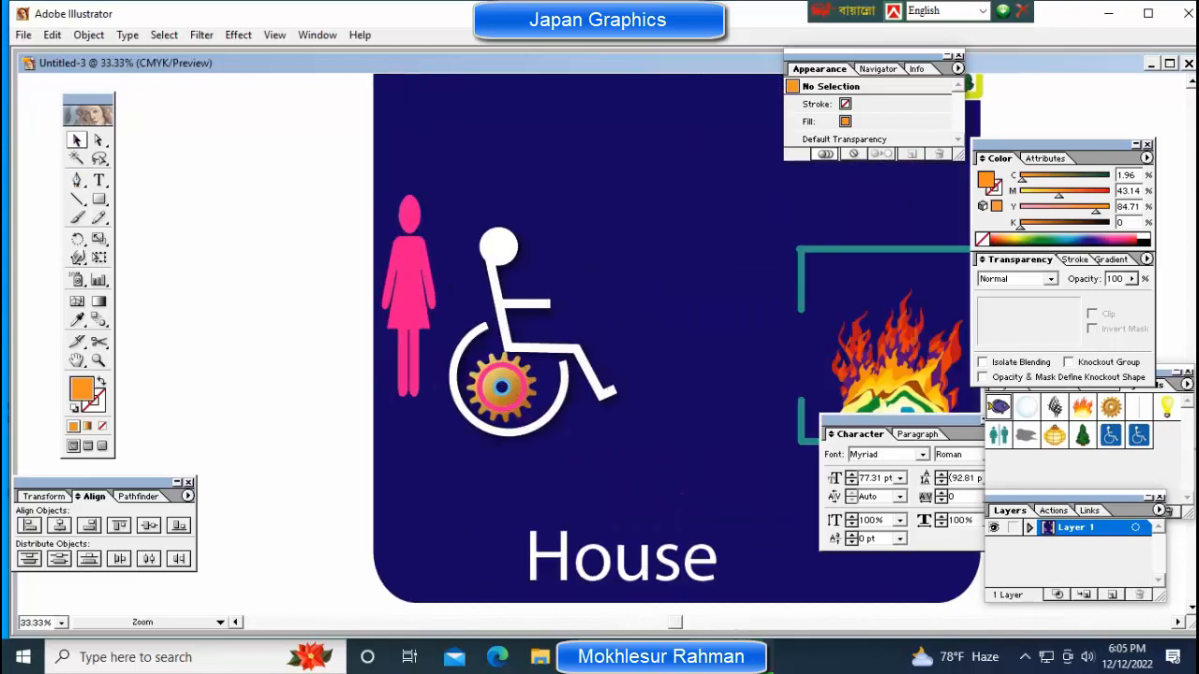
left_click(518, 296, "ctrl")
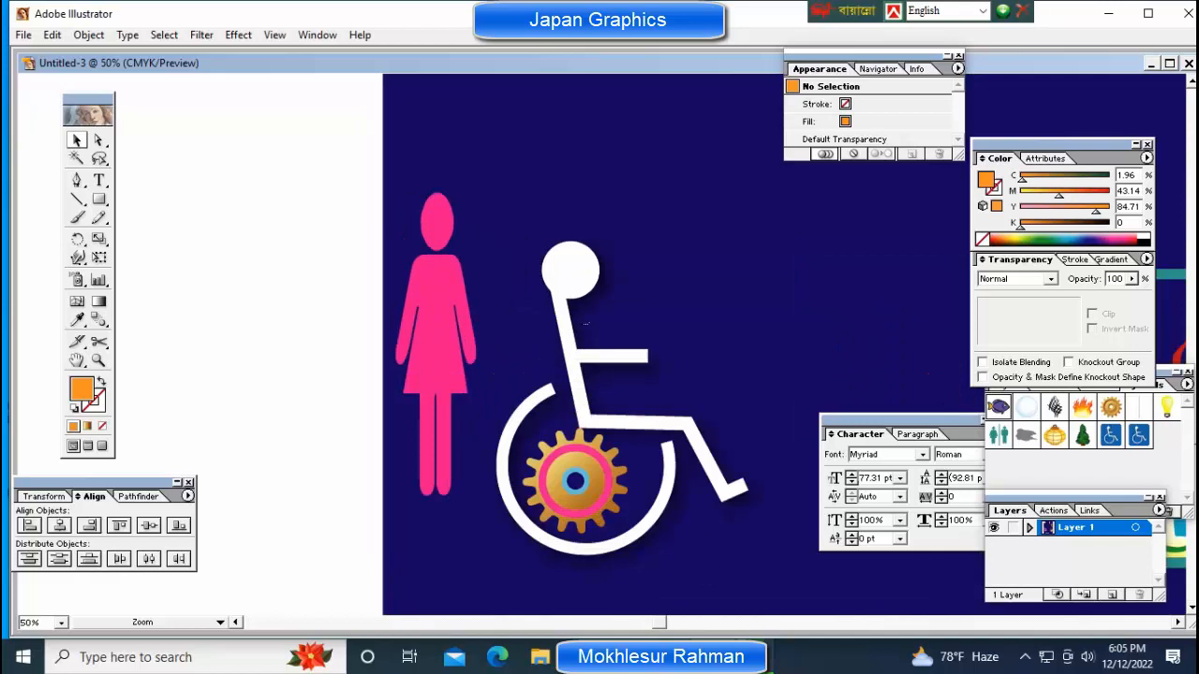
left_click_drag(518, 290, 576, 329)
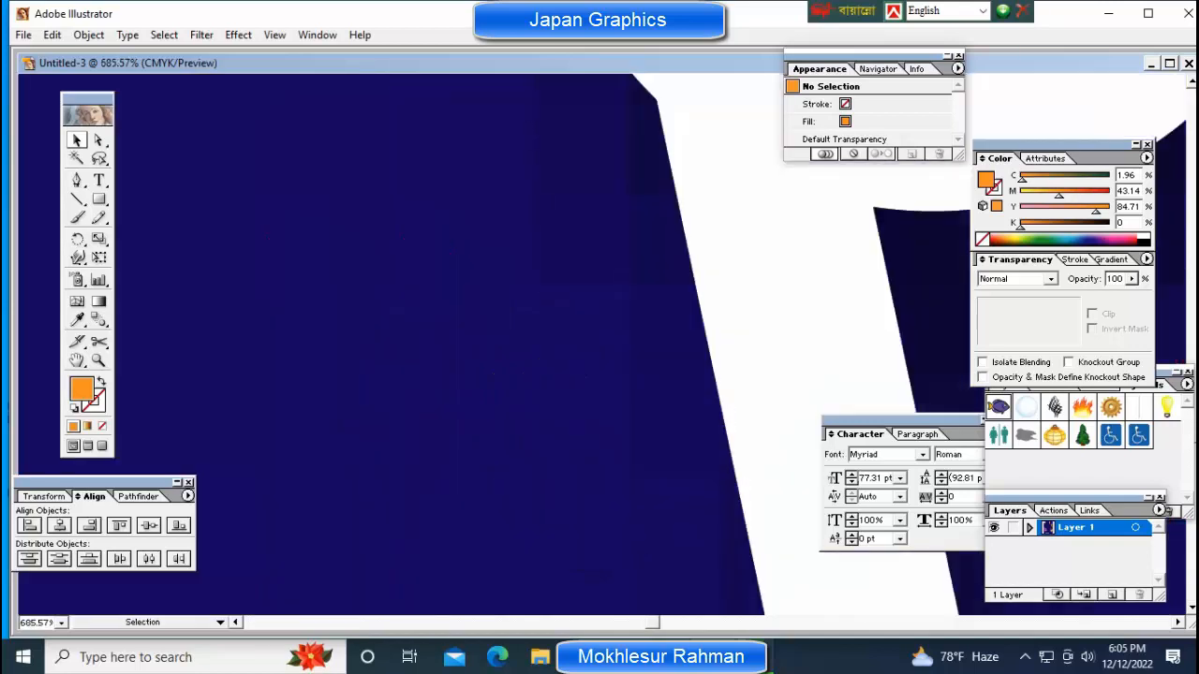
key("ctrl+minus")
key("ctrl+minus")
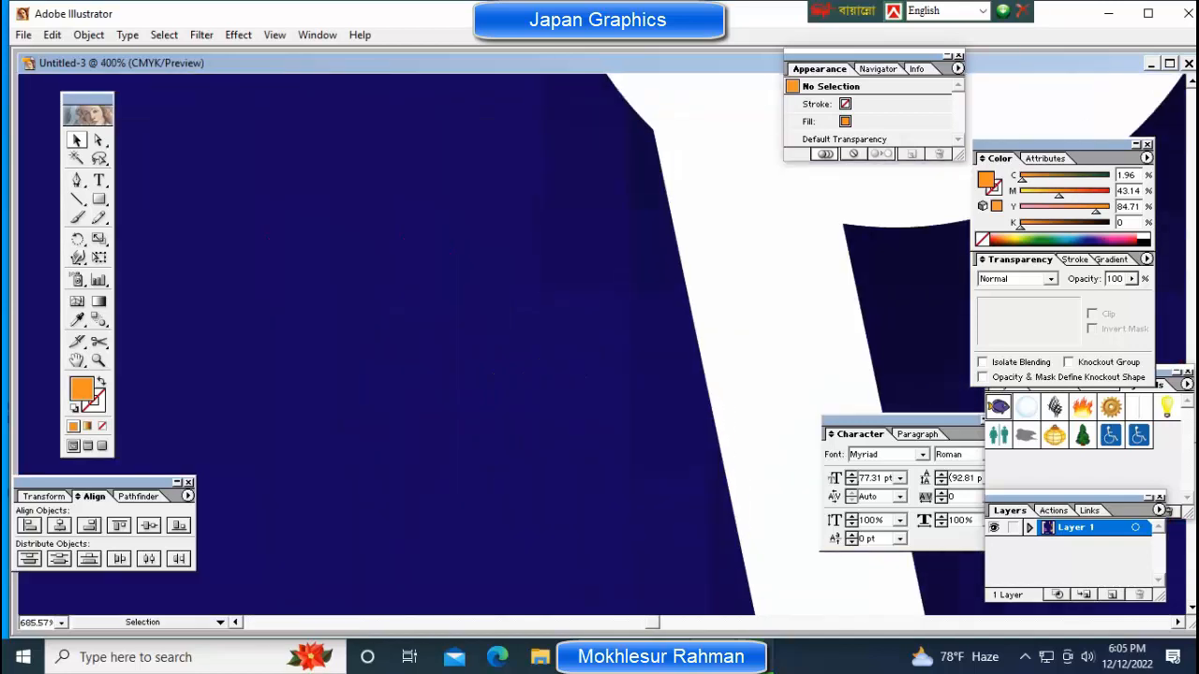
key("ctrl+minus")
key("ctrl+minus")
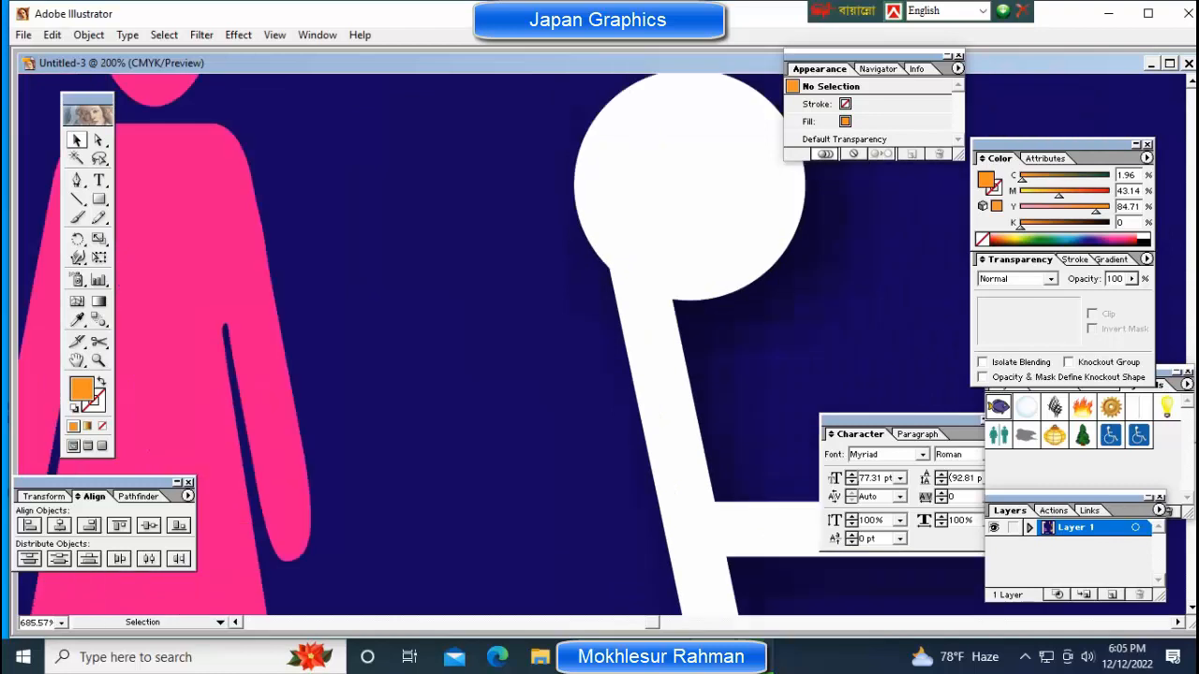
key("ctrl+minus")
key("ctrl+minus")
key("ctrl+minus")
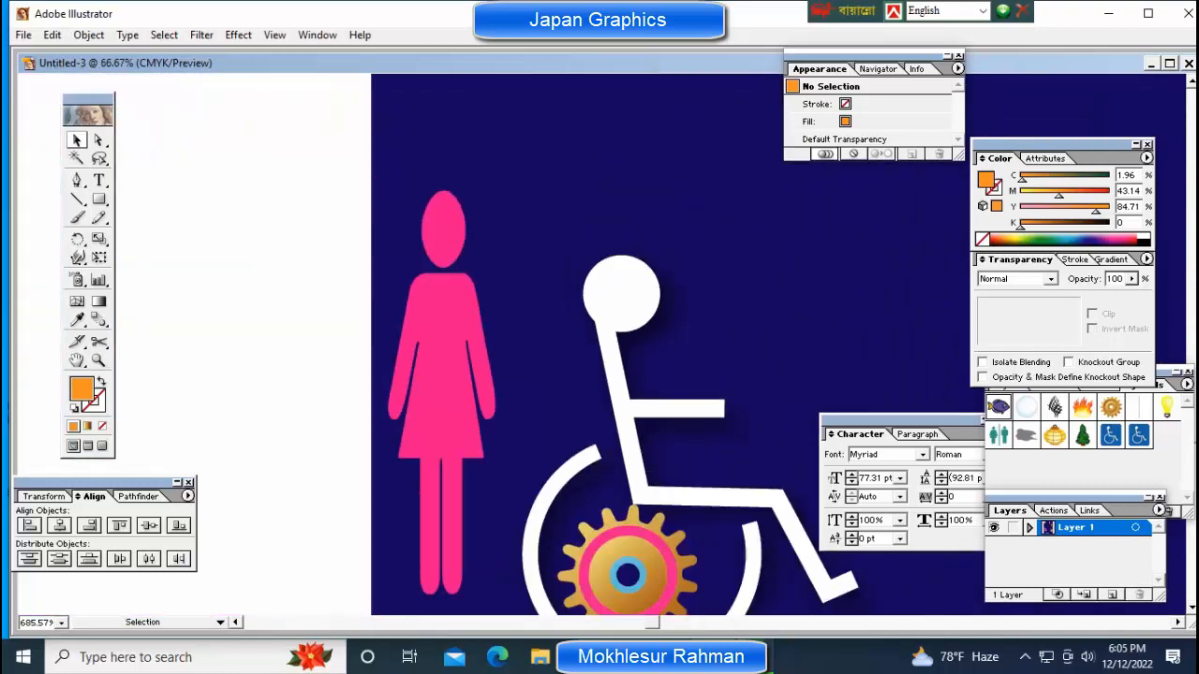
key("ctrl+minus")
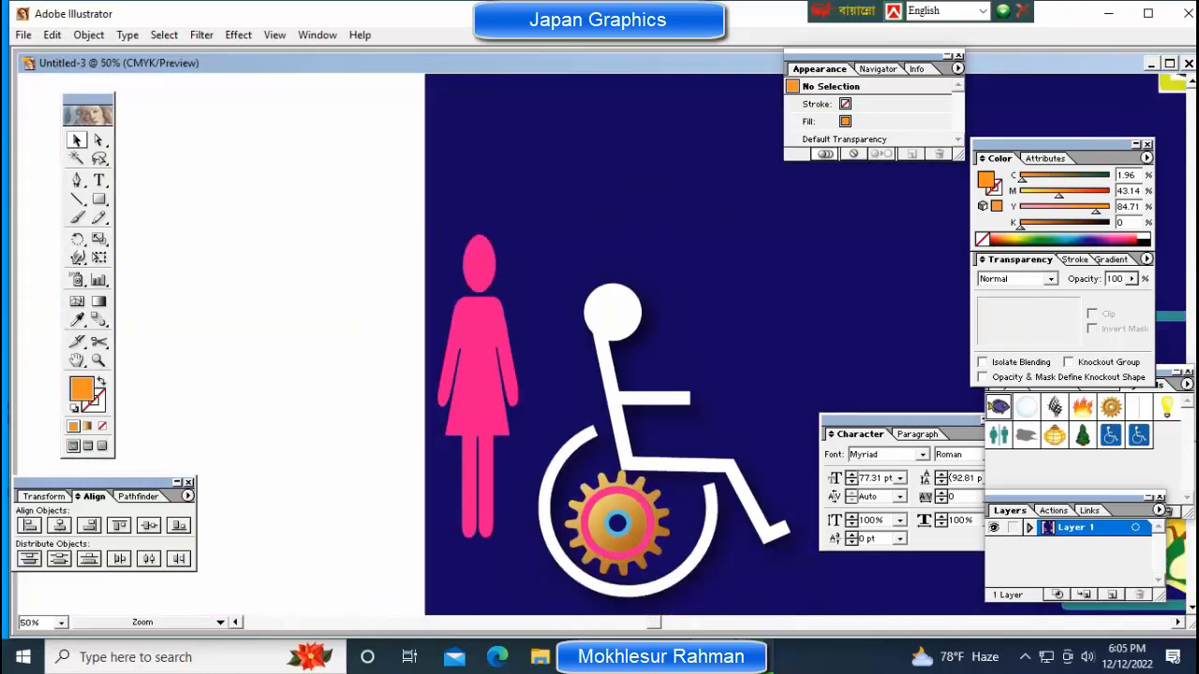
key("ctrl+plus")
left_click(595, 346, "ctrl")
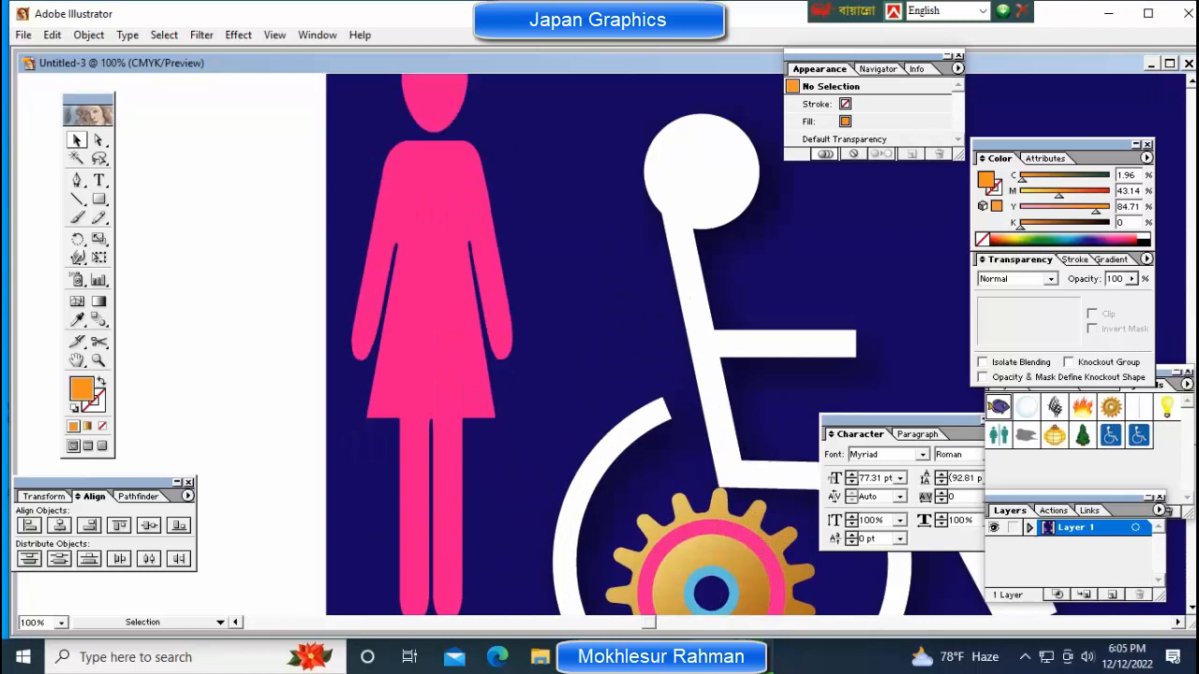
left_click(432, 300)
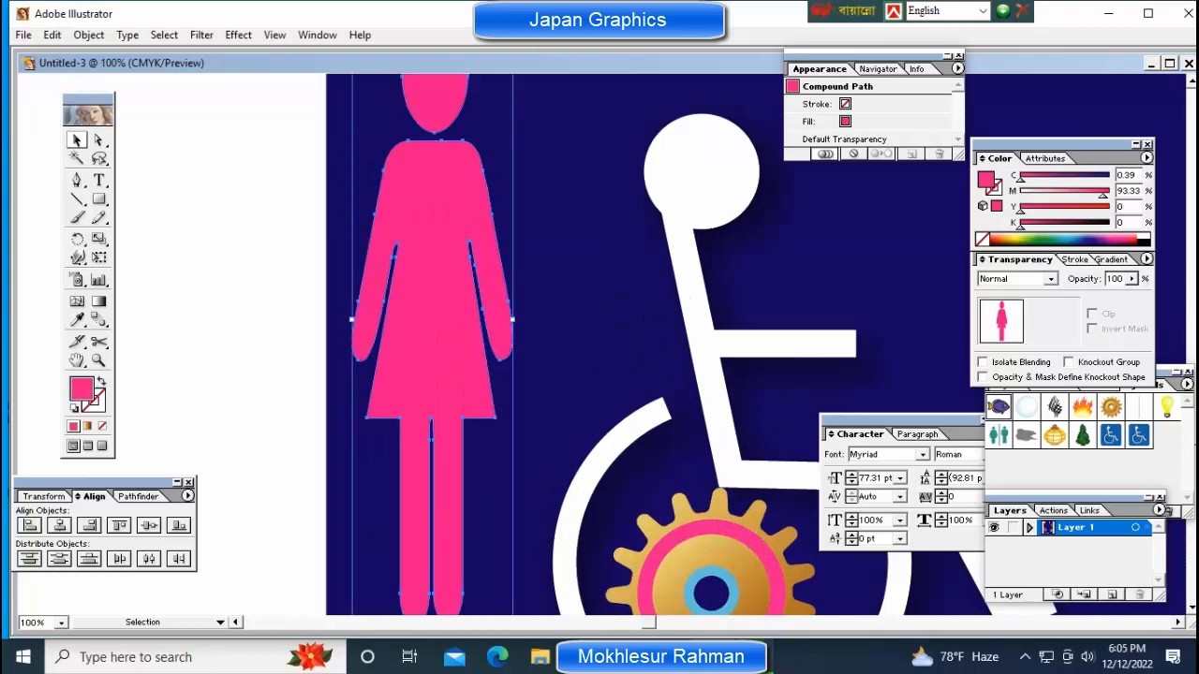
left_click_drag(513, 320, 482, 319)
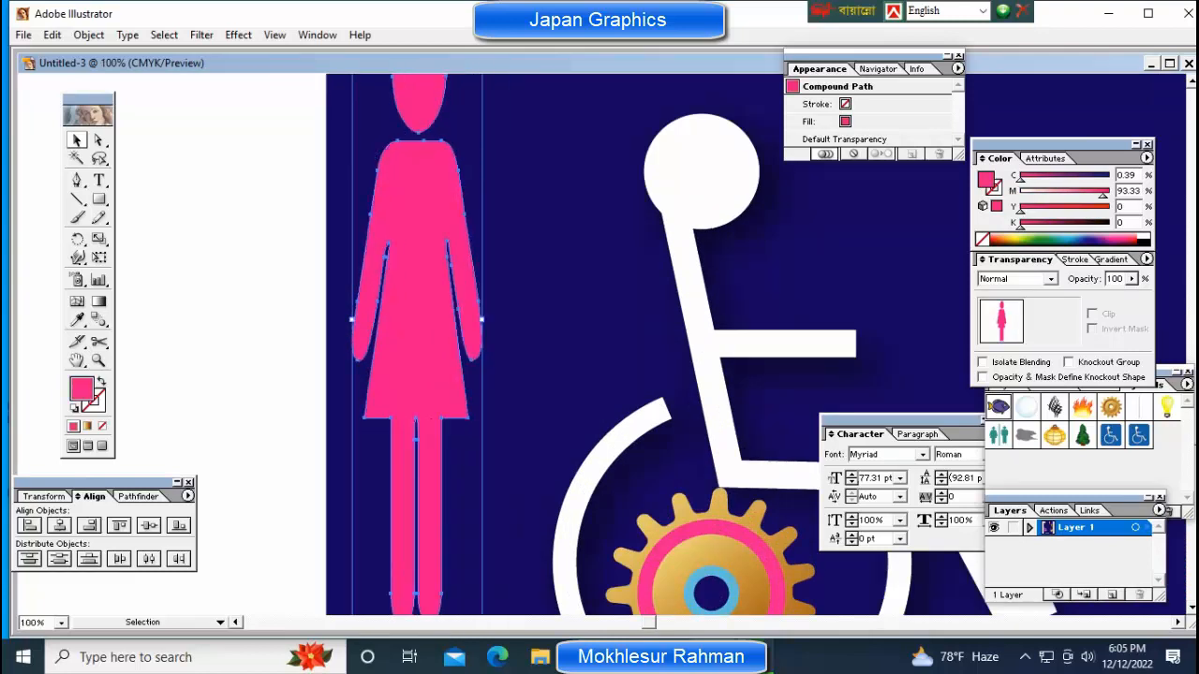
left_click_drag(352, 320, 518, 319)
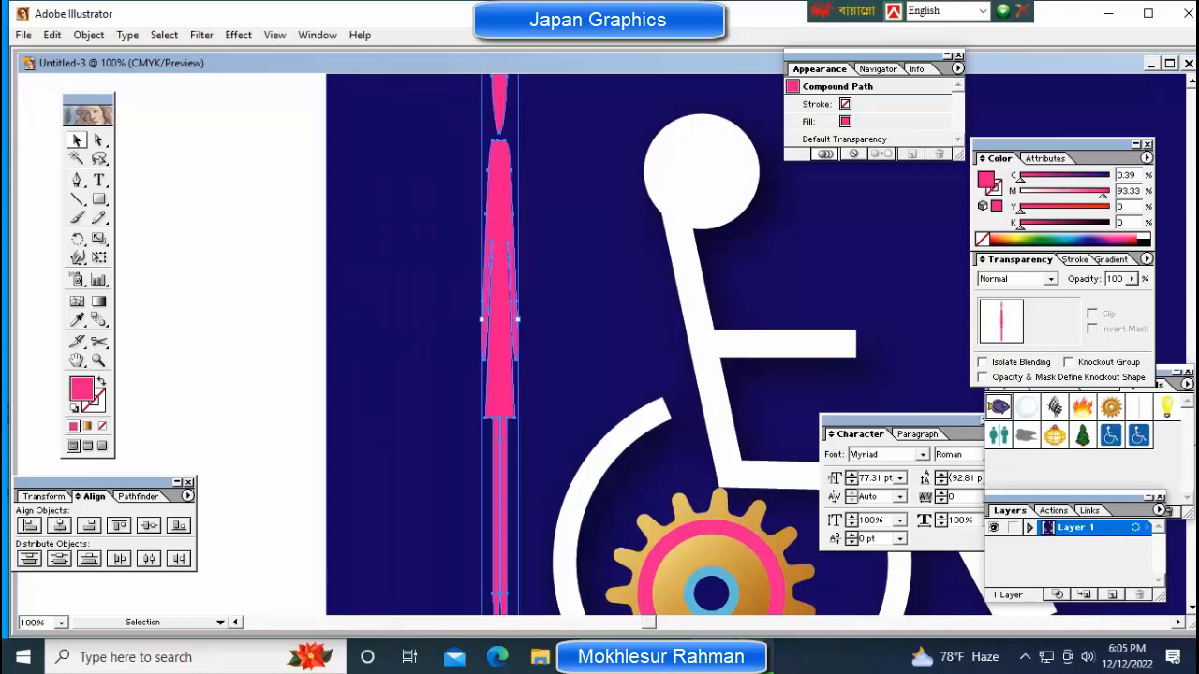
key("ctrl+shift+a")
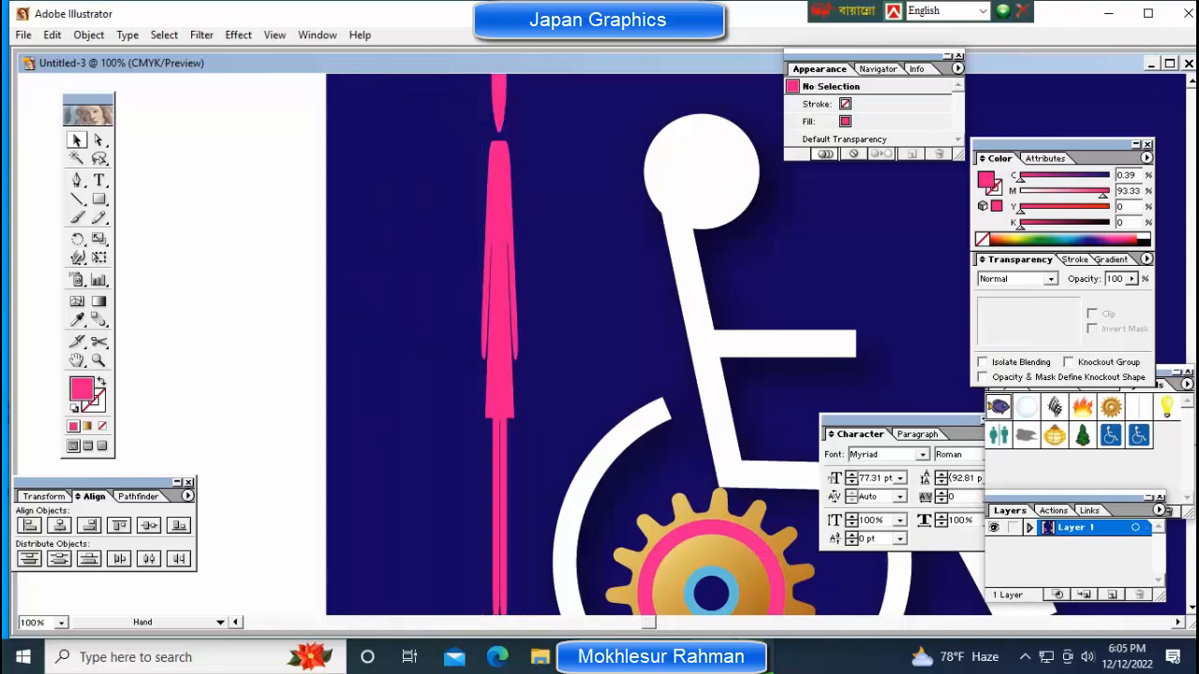
Widen the narrowed woman figure slightly toward the wheelchair's wheel.
left_click_drag(656, 309, 467, 329)
left_click(310, 328)
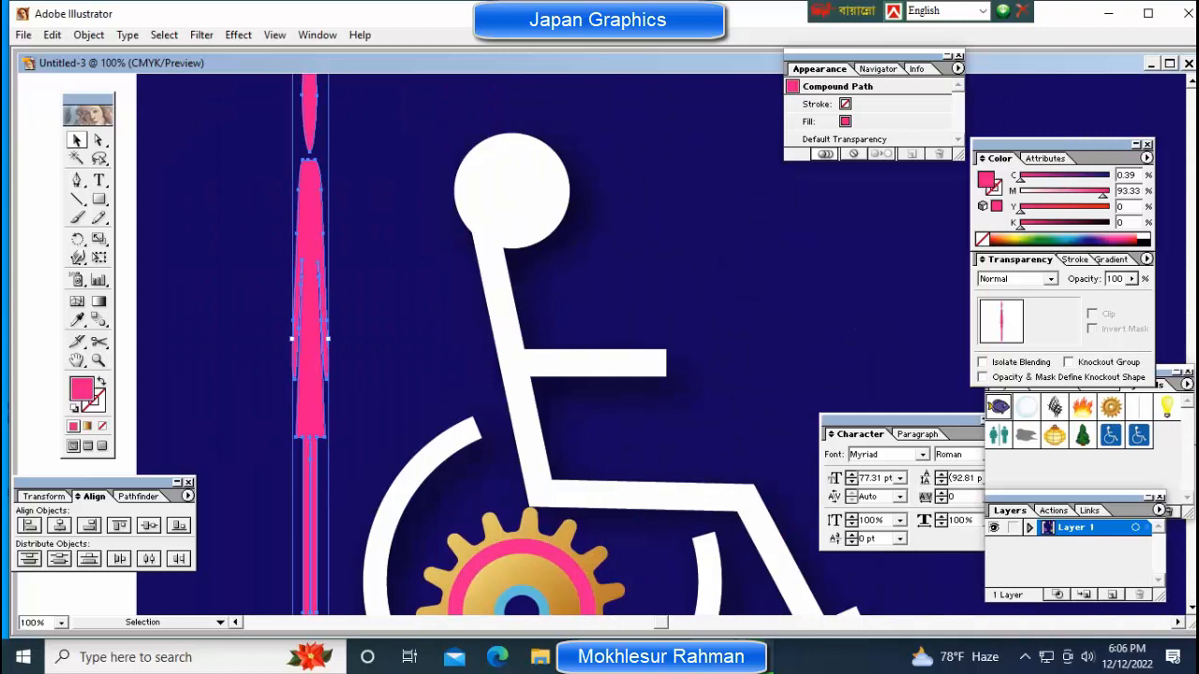
key("ctrl+shift+a")
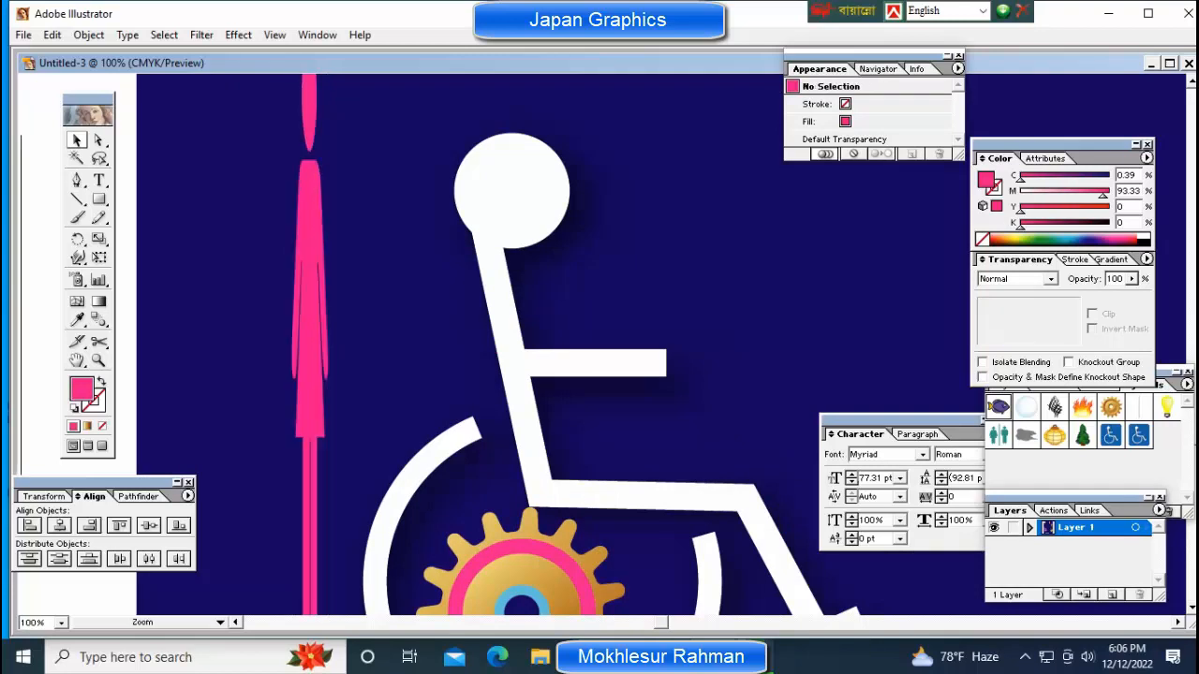
left_click(413, 343, "ctrl")
left_click_drag(413, 343, 263, 342)
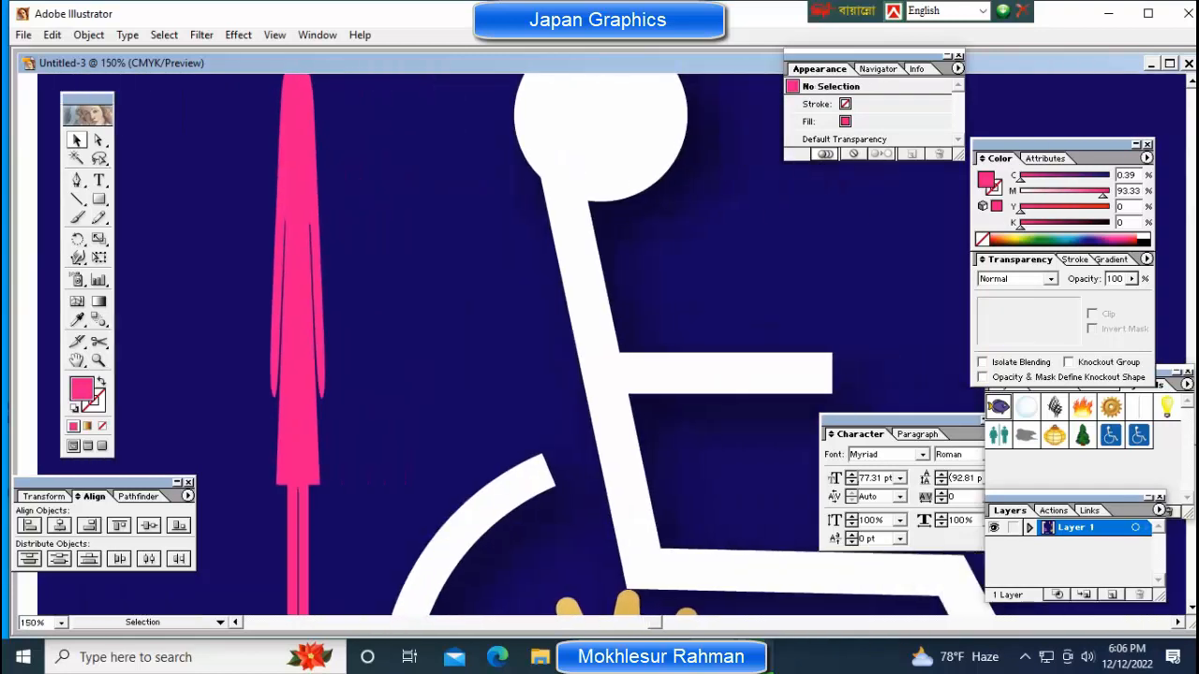
key("ctrl+minus")
key("ctrl+minus")
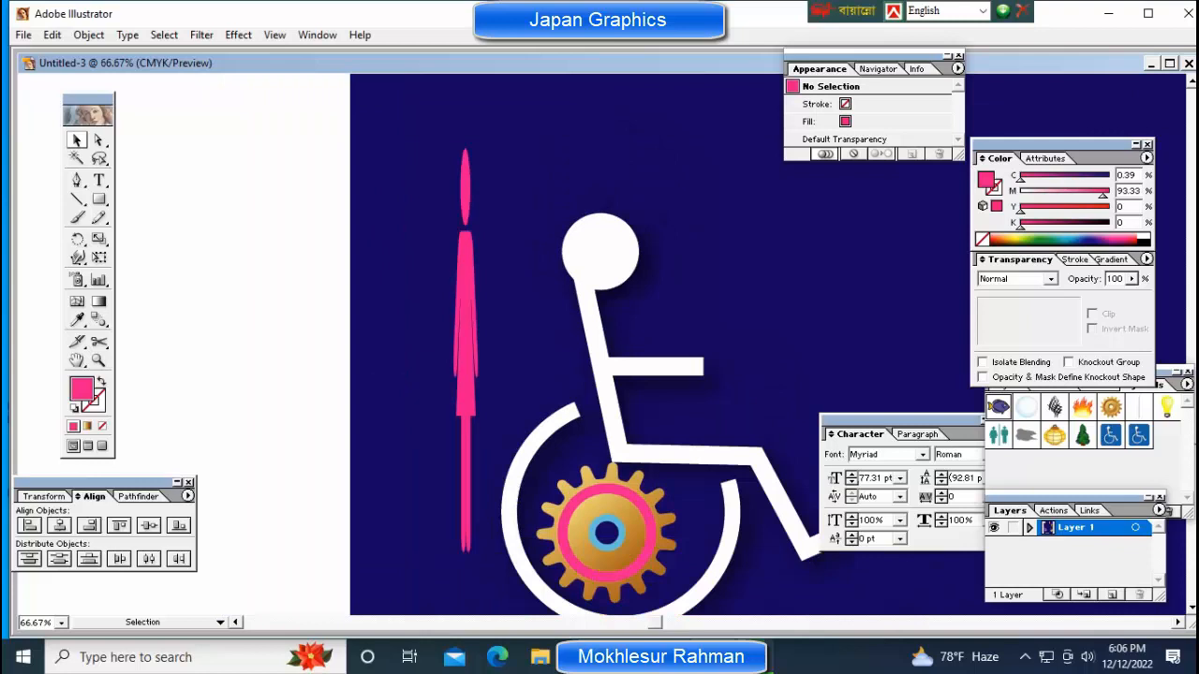
left_click(466, 374)
left_click_drag(466, 375, 497, 385)
key("ctrl+shift+a")
Reshape the woman's arm nearest the wheelchair by pulling its hand-end anchor point outward from the body.
key("ctrl+space")
left_click(546, 381, "ctrl")
left_click(595, 359, "ctrl")
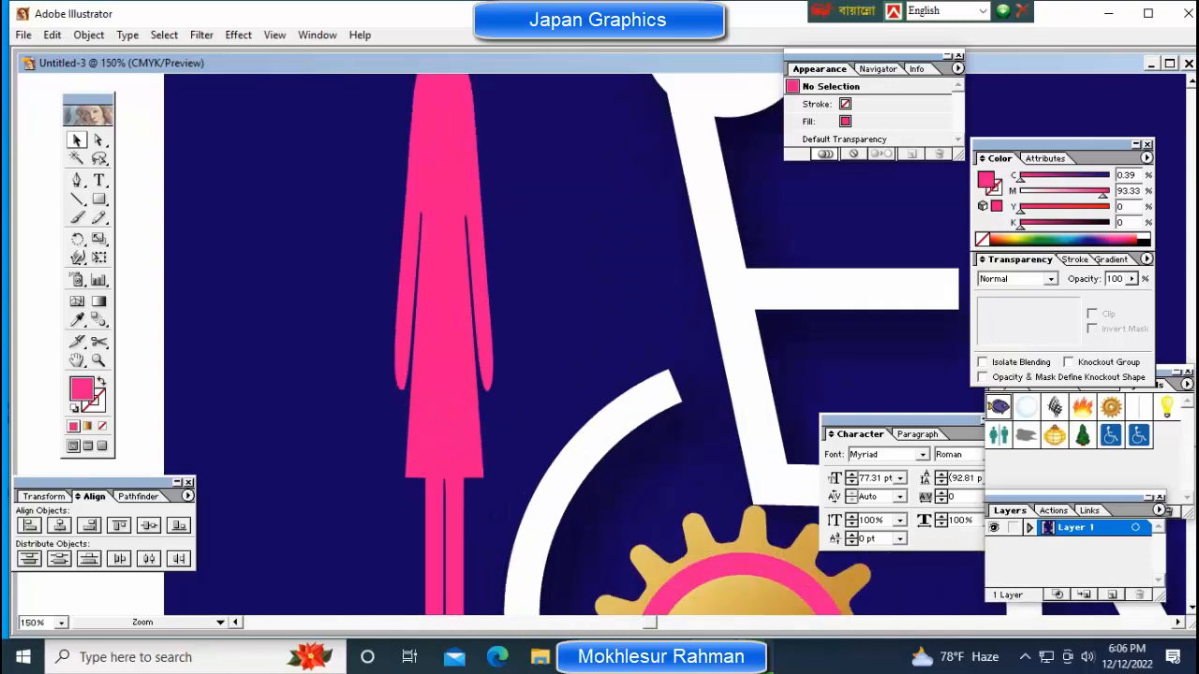
left_click(597, 357, "ctrl")
left_click(99, 141)
left_click(429, 327)
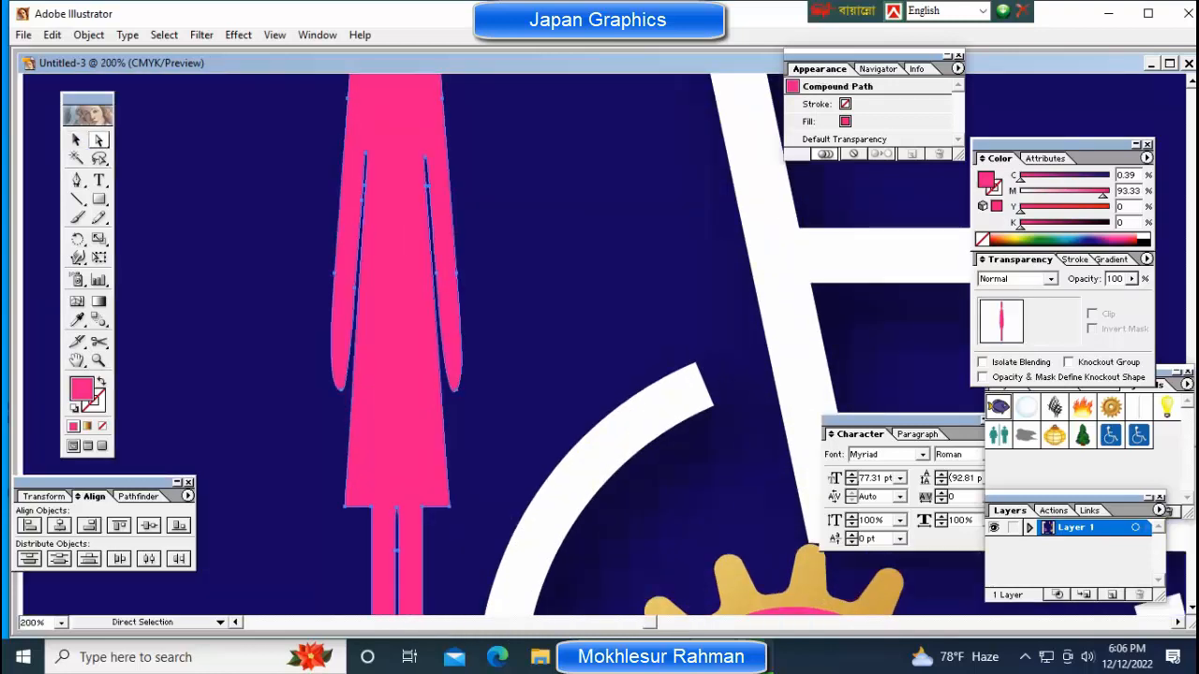
left_click(552, 281)
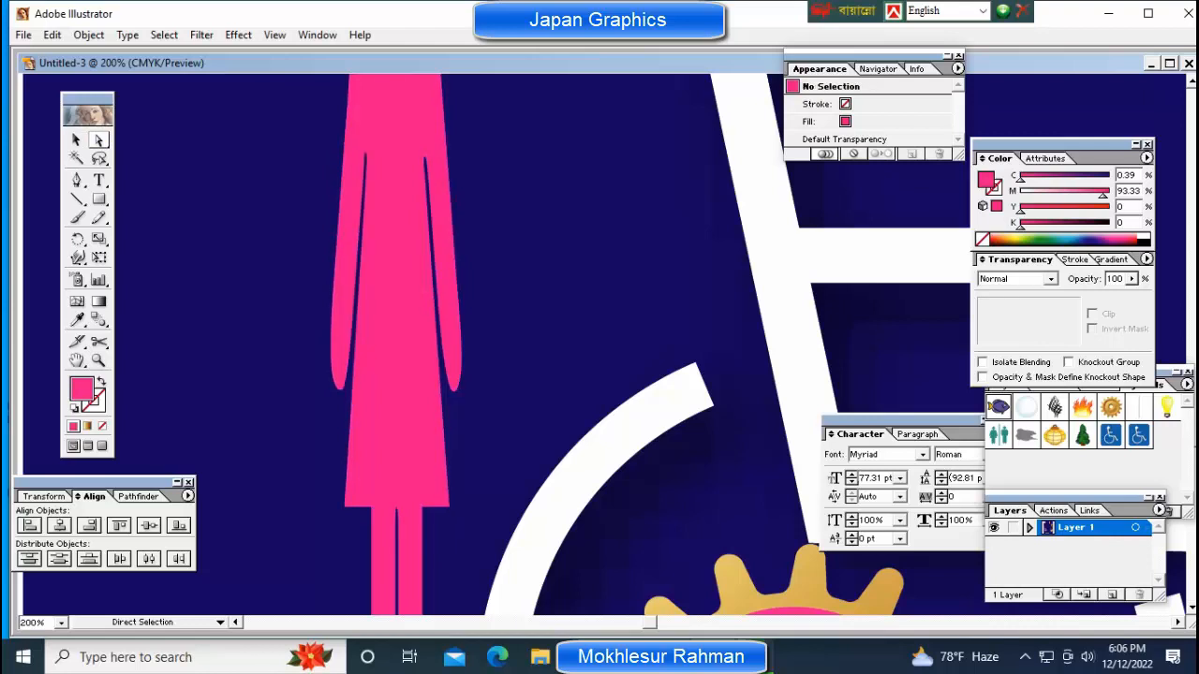
left_click(429, 328)
left_click(552, 281)
left_click(541, 374, "ctrl")
left_click(555, 337, "ctrl")
left_click_drag(554, 337, 385, 402)
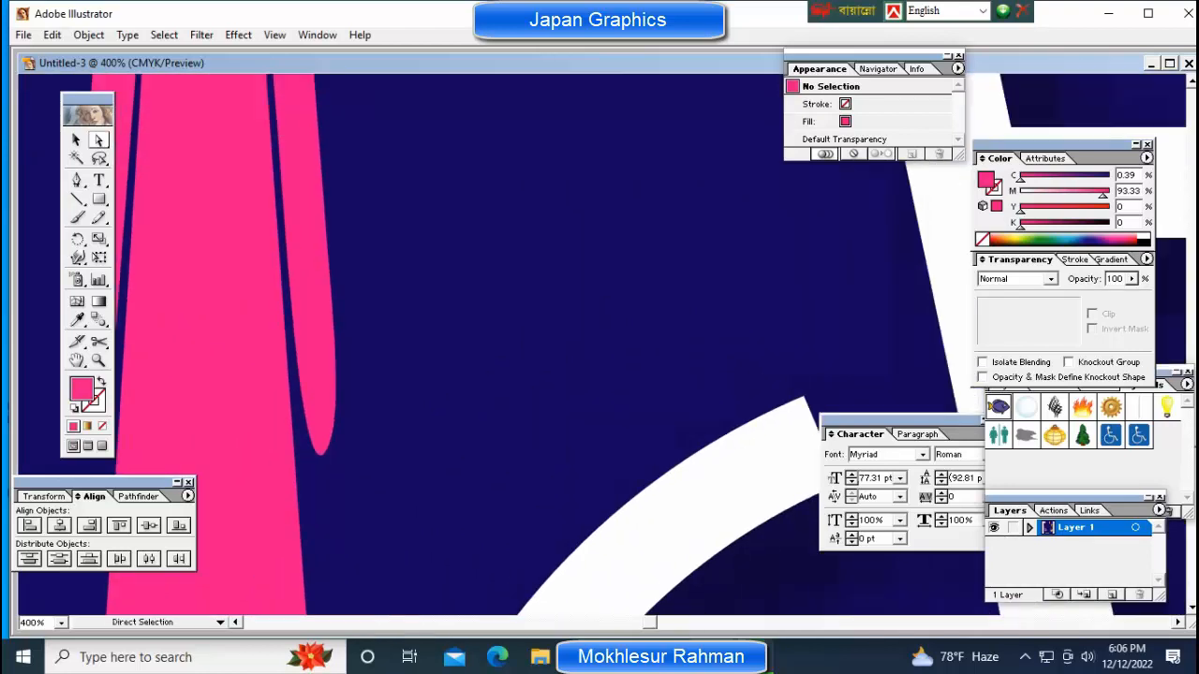
left_click(308, 433)
left_click(324, 453)
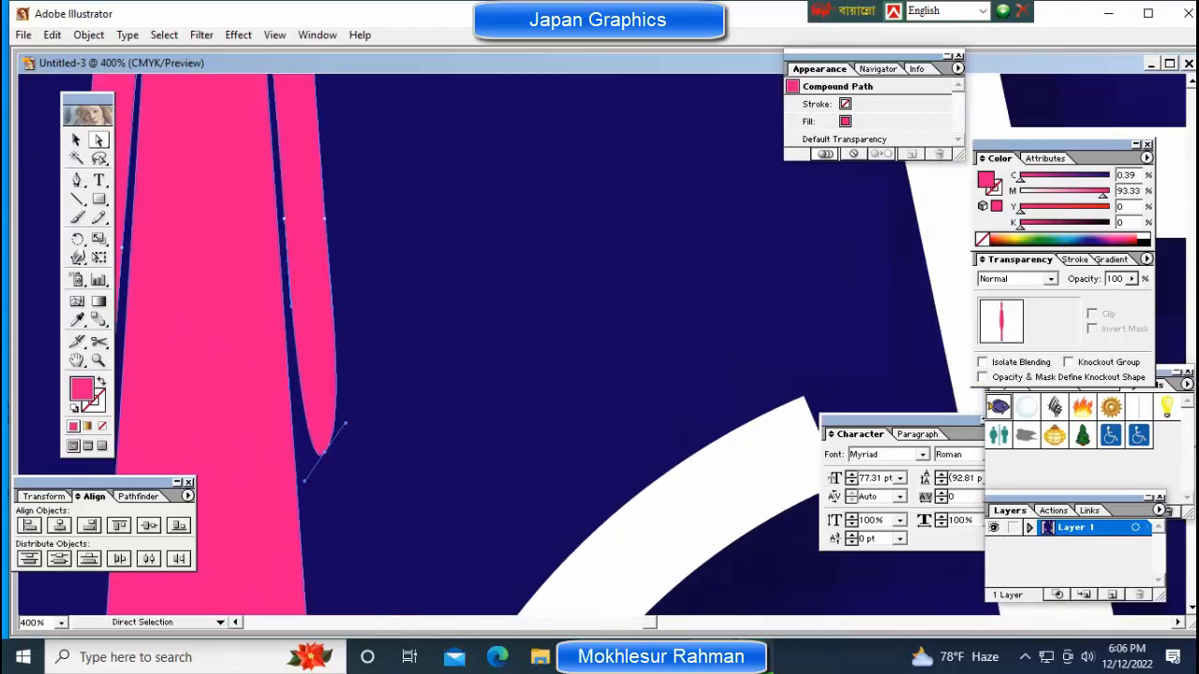
left_click_drag(324, 453, 382, 453)
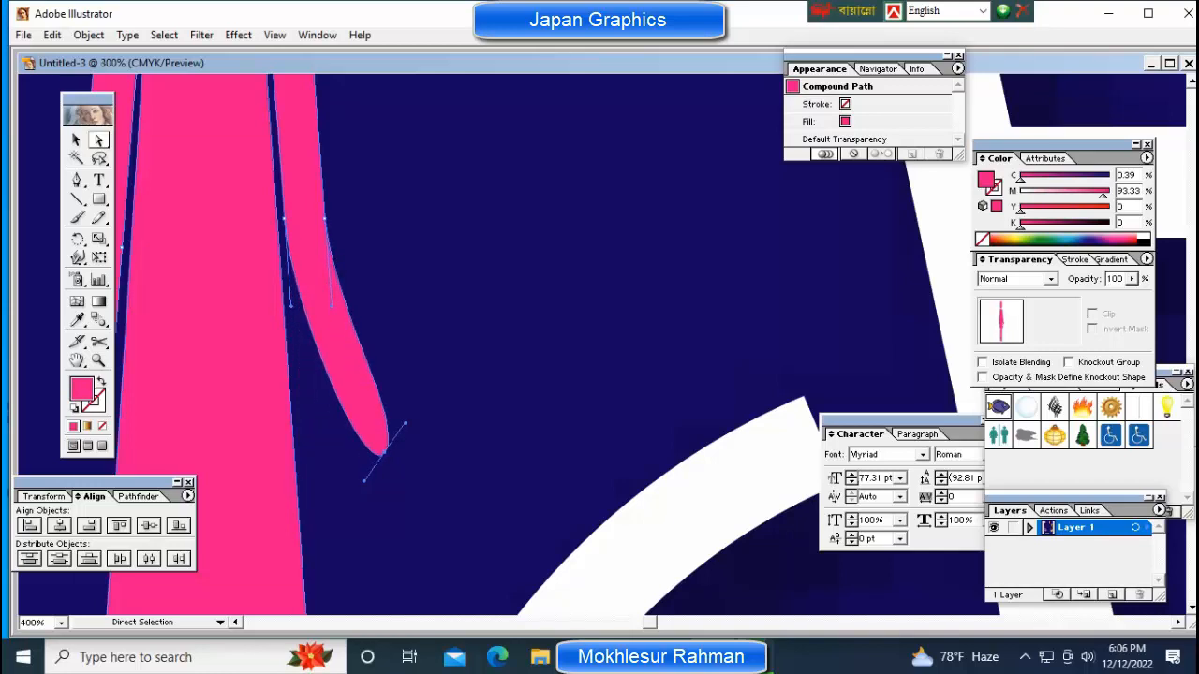
Nudge the woman's hand-end anchor farther out and up so the forearm stretches toward the wheelchair's backrest.
key("ctrl+minus")
key("ctrl+minus")
key("ctrl+minus")
key("ctrl+minus")
key("ctrl+minus")
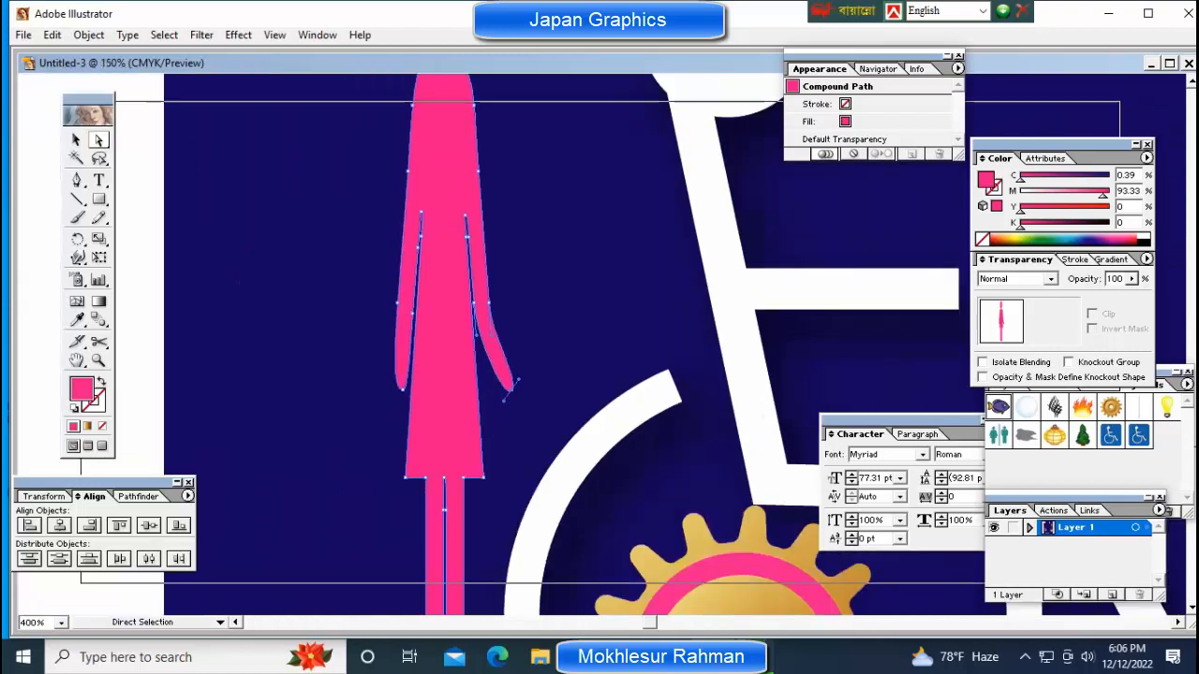
key("ctrl+minus")
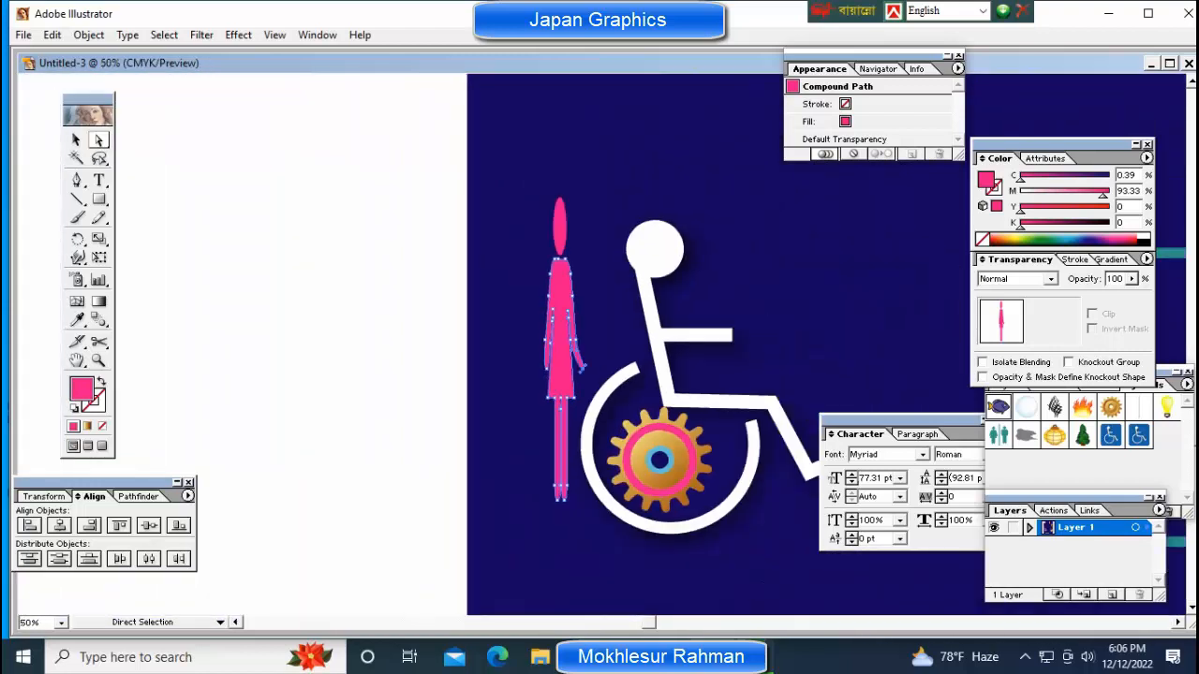
key("Right")
key("Right")
key("Right")
key("Right")
key("Right")
key("Right")
key("Right")
key("Right")
key("Right")
key("Right")
key("Right")
key("Right")
key("Right")
key("Right")
key("Right")
key("Right")
key("Right")
key("Right")
key("Right")
key("Right")
key("Right")
key("Right")
key("Right")
key("Right")
key("Right")
key("Right")
key("Right")
key("Right")
key("Up")
key("Up")
key("Up")
key("Up")
key("Up")
key("Up")
key("Up")
key("Up")
key("Up")
key("Up")
key("Up")
key("Up")
key("Up")
key("Up")
key("Right")
key("Right")
key("Right")
key("Right")
key("Right")
key("Right")
key("Right")
key("Right")
key("Right")
key("Right")
key("Right")
key("Right")
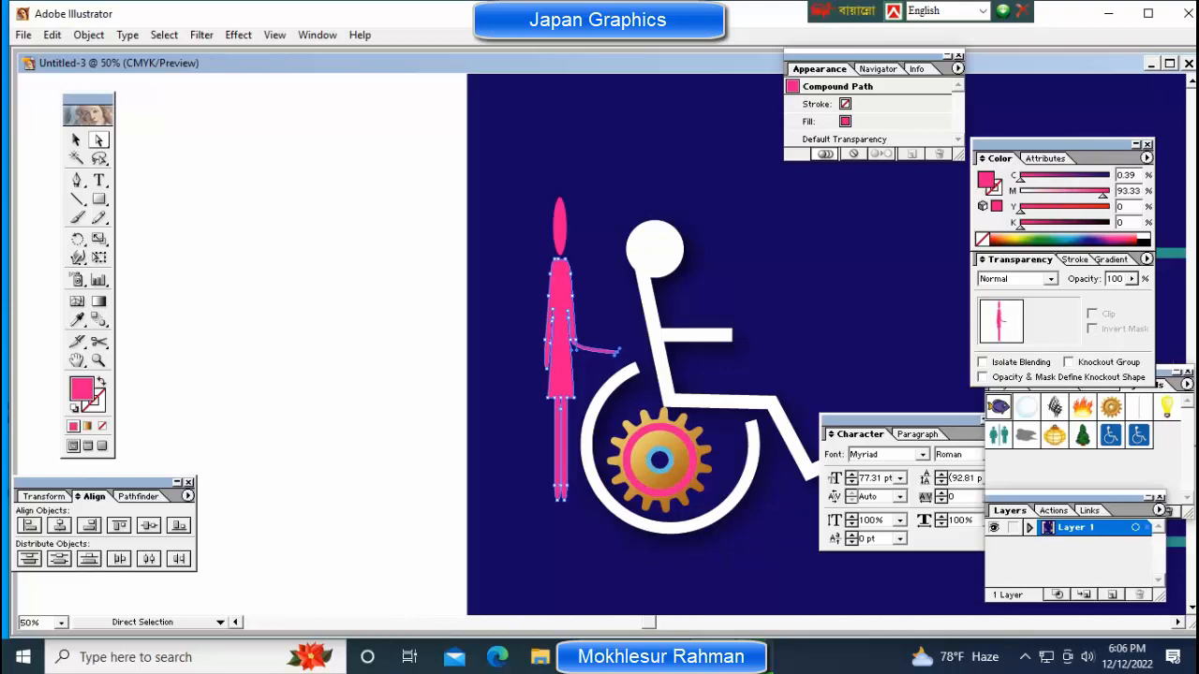
Nudge the tip of the woman's outstretched arm up slightly to refine the forearm's curve.
key("ctrl+space")
left_click(546, 318, "ctrl")
left_click(765, 338, "ctrl")
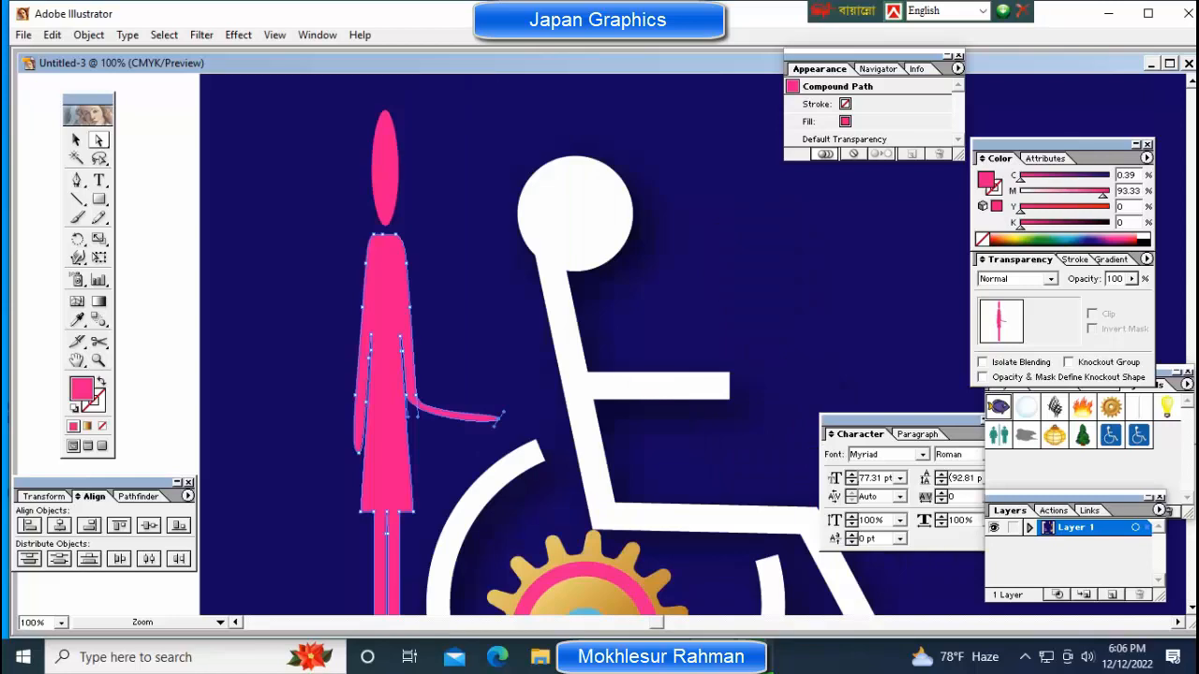
left_click(688, 353, "ctrl")
left_click(366, 383, "ctrl")
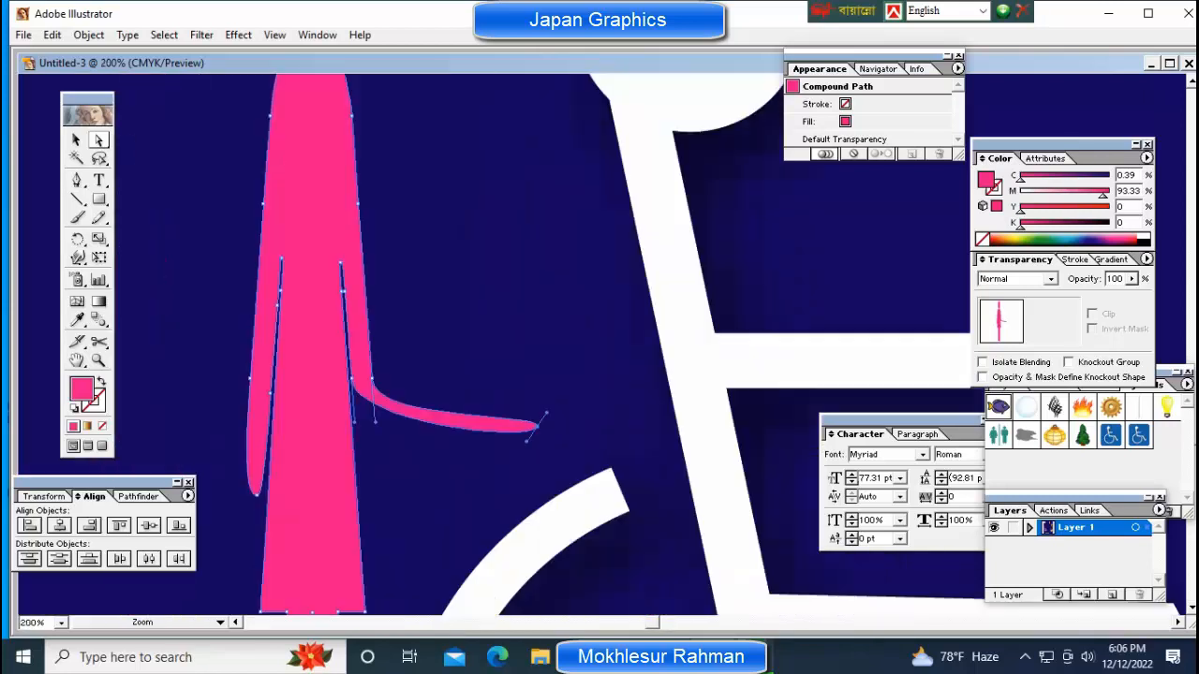
left_click(443, 382, "ctrl")
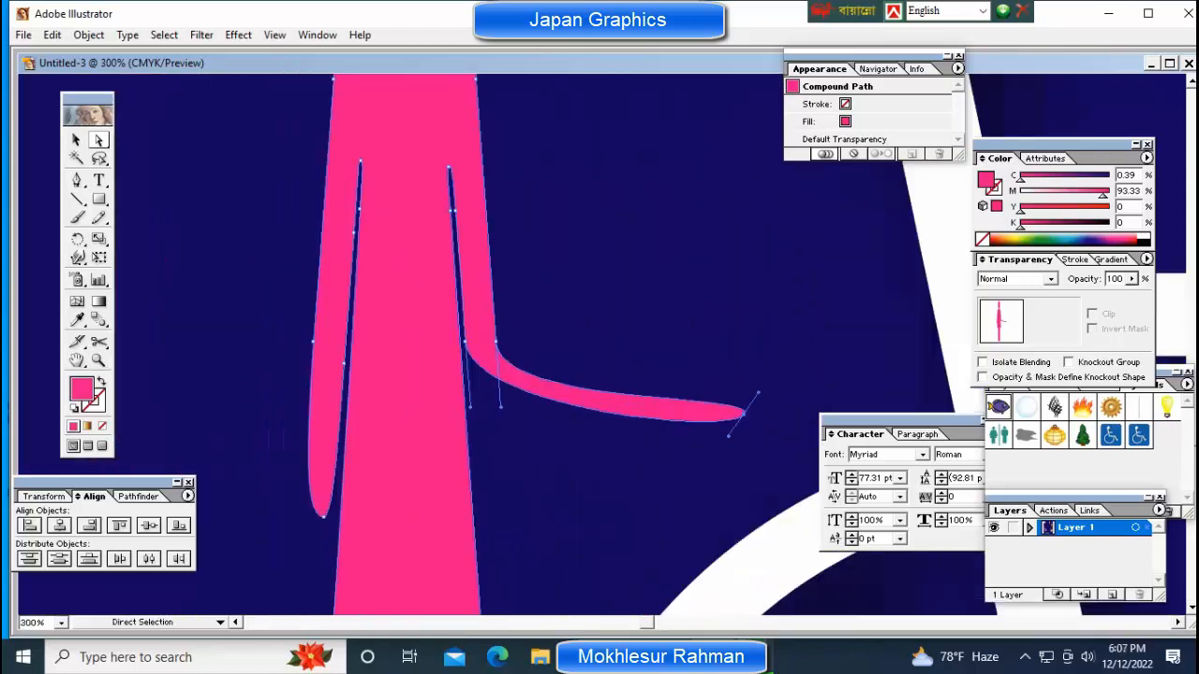
key("ctrl")
left_click(512, 388)
left_click(514, 372, "shift")
left_click(744, 413, "shift")
key("Up")
key("Up")
key("Up")
key("Up")
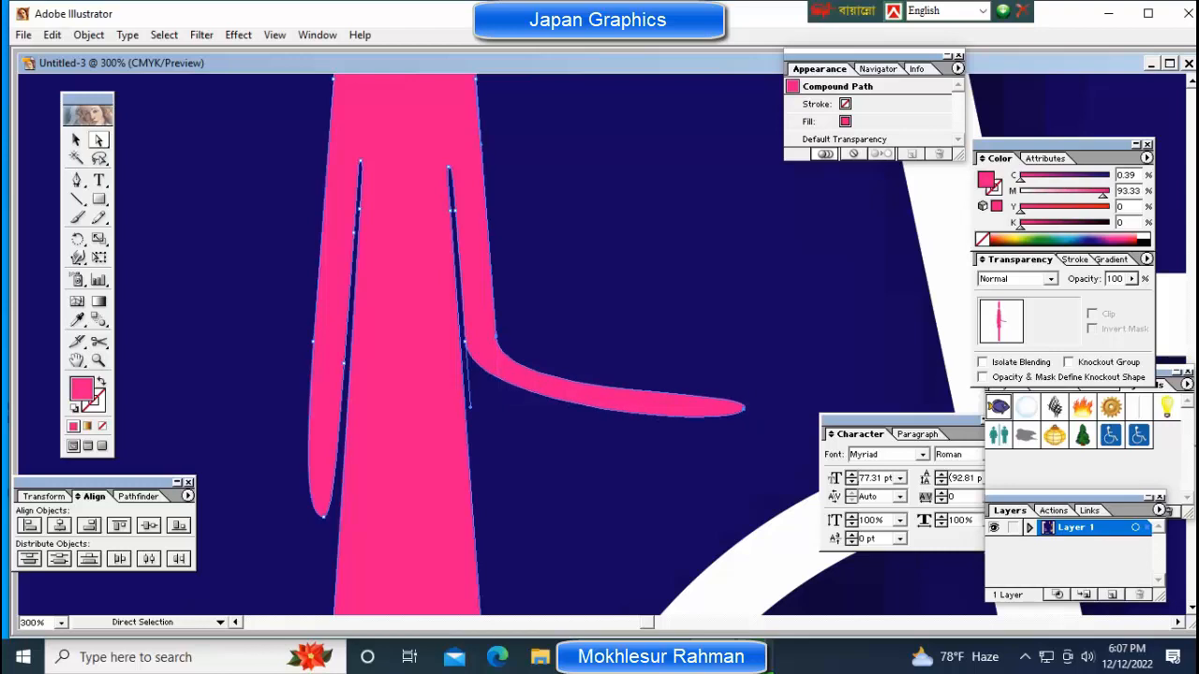
Nudge the outer elbow and hand tip of the woman's outstretched arm farther out and up toward the wheelchair.
key("Right")
key("Right")
key("Right")
key("Right")
key("Right")
key("Right")
key("Right")
key("Right")
key("Right")
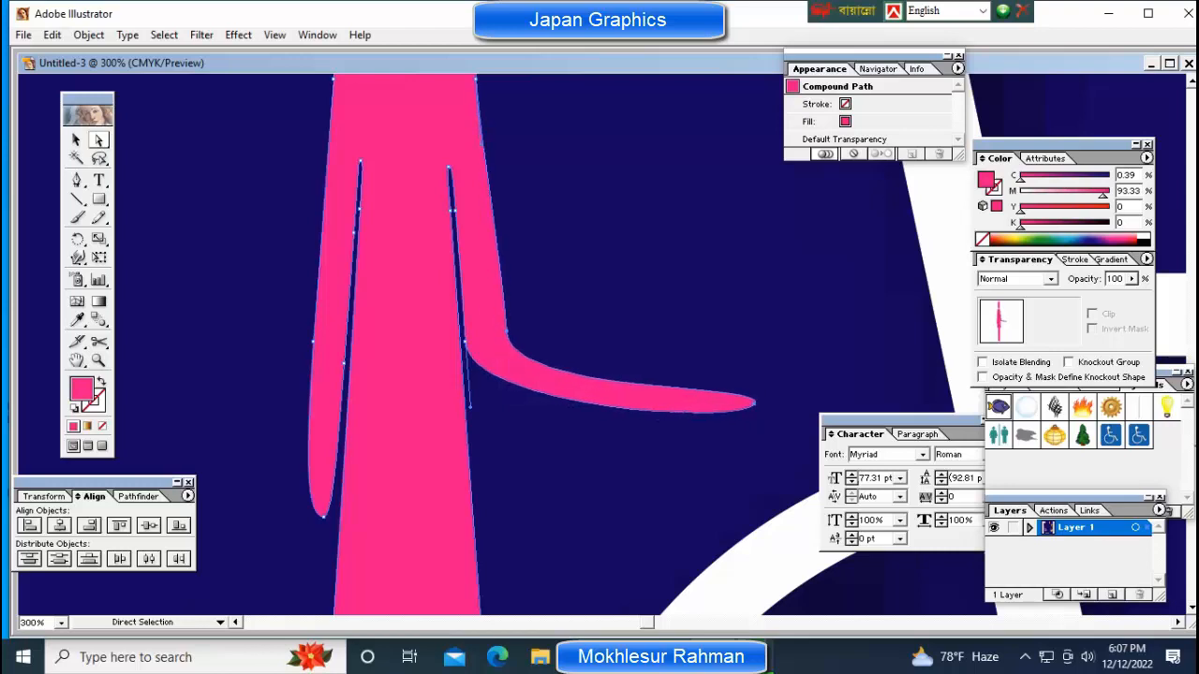
key("Up")
key("Left")
key("Left")
key("Left")
key("Left")
key("Up")
key("Up")
key("Right")
key("Right")
key("Right")
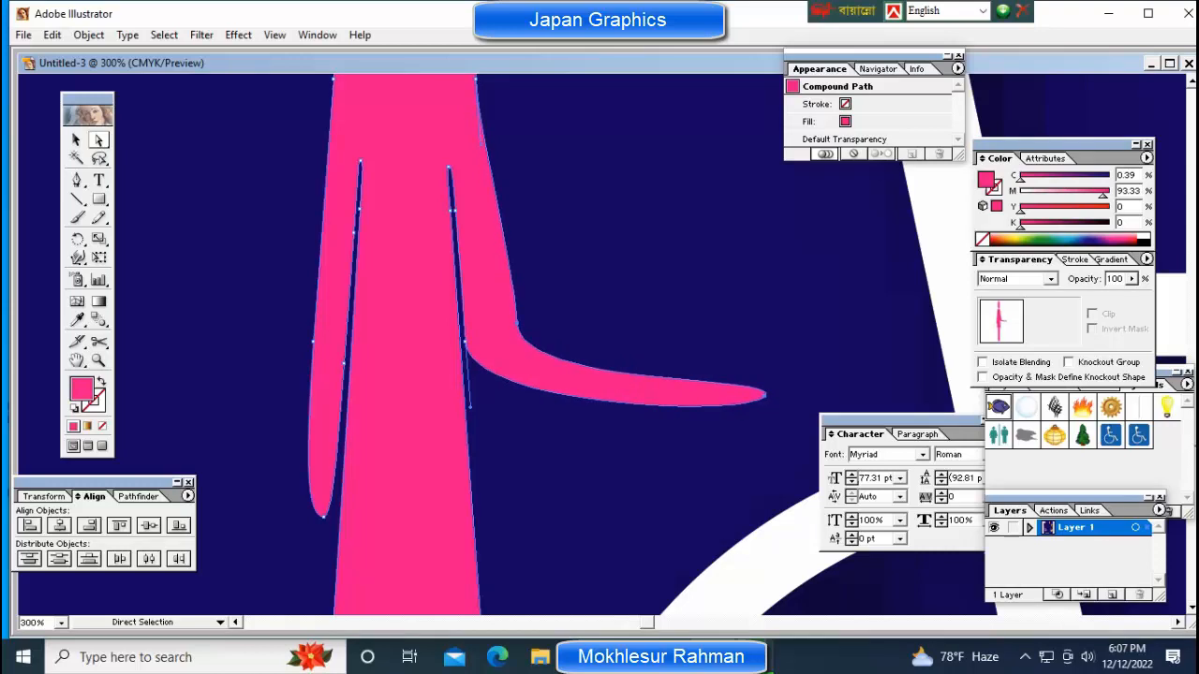
key("ctrl+shift+a")
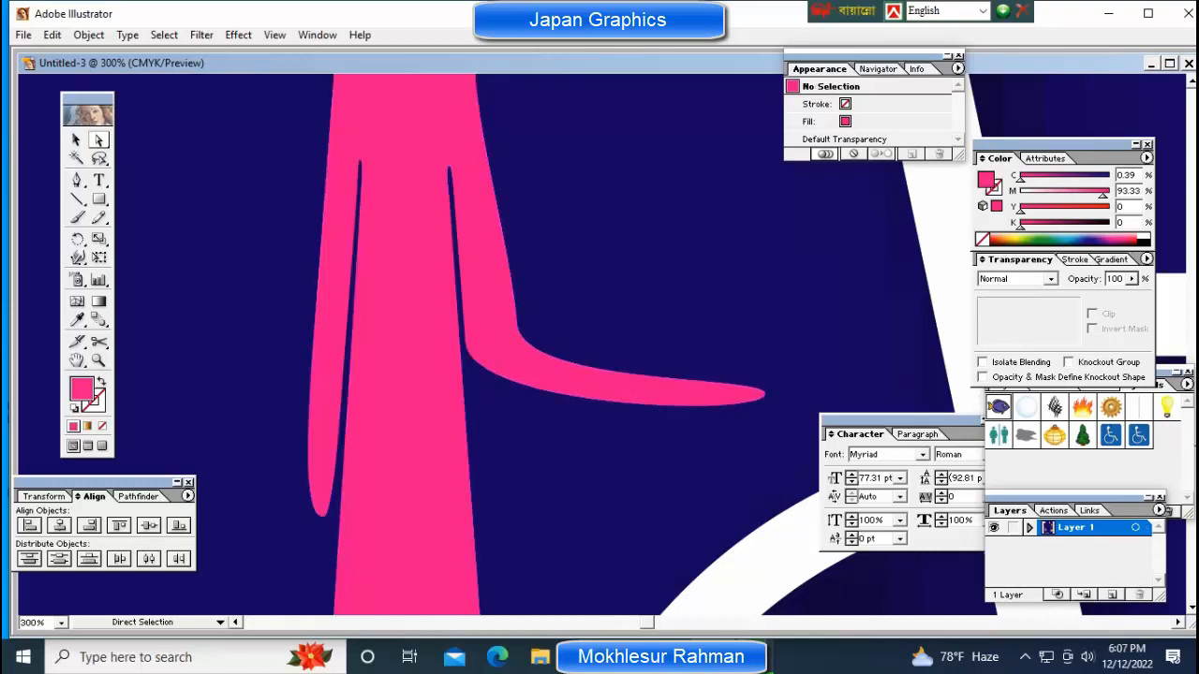
Try moving the tip and inner-edge anchor of the woman's hanging arm inward over her body.
left_click(323, 516)
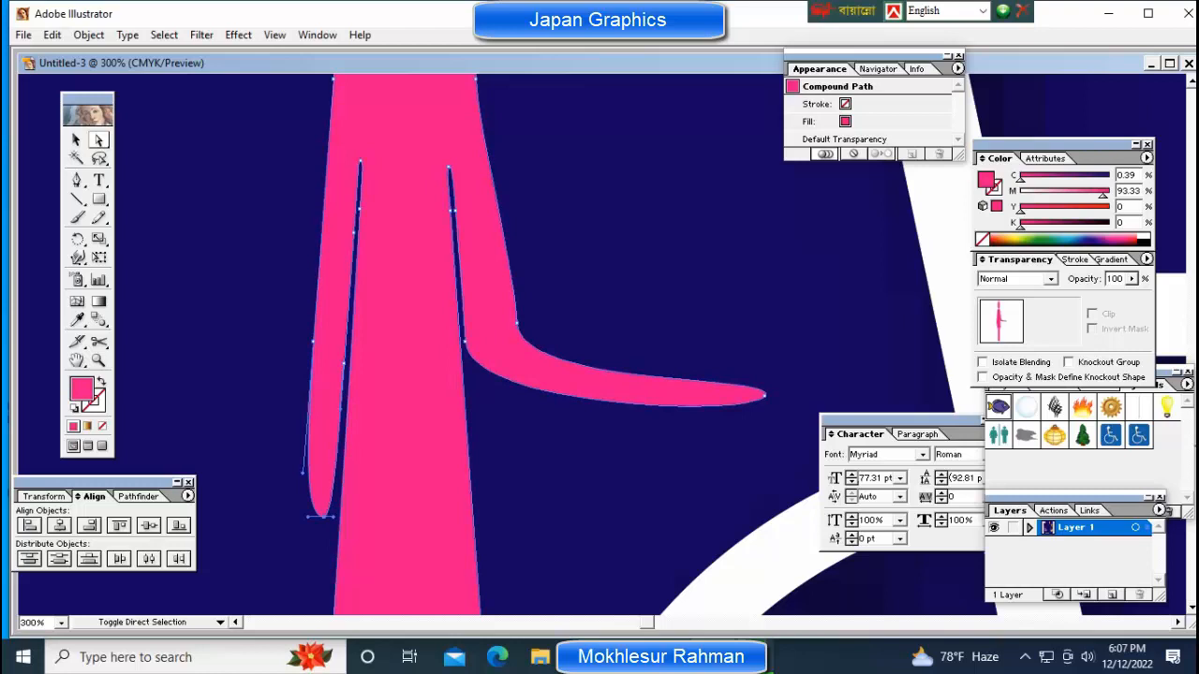
left_click(344, 363, "shift")
key("Right")
key("Right")
key("Right")
key("Right")
key("Right")
key("Right")
key("Right")
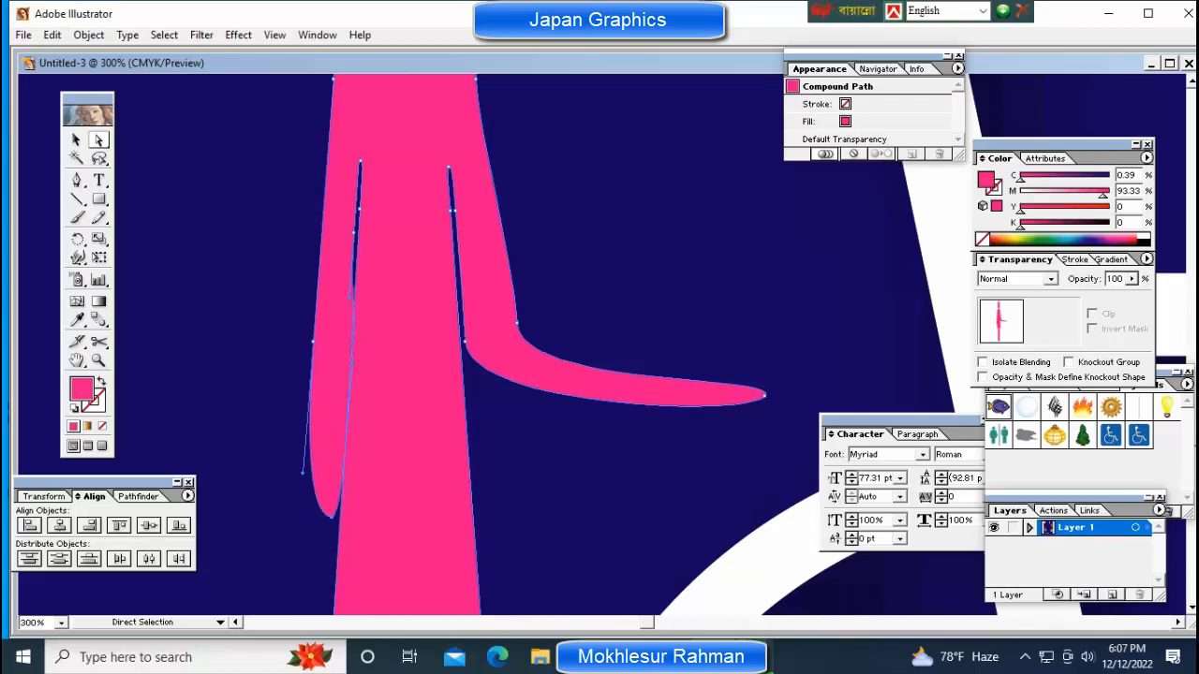
key("Right")
key("Right")
key("Right")
key("Right")
key("Right")
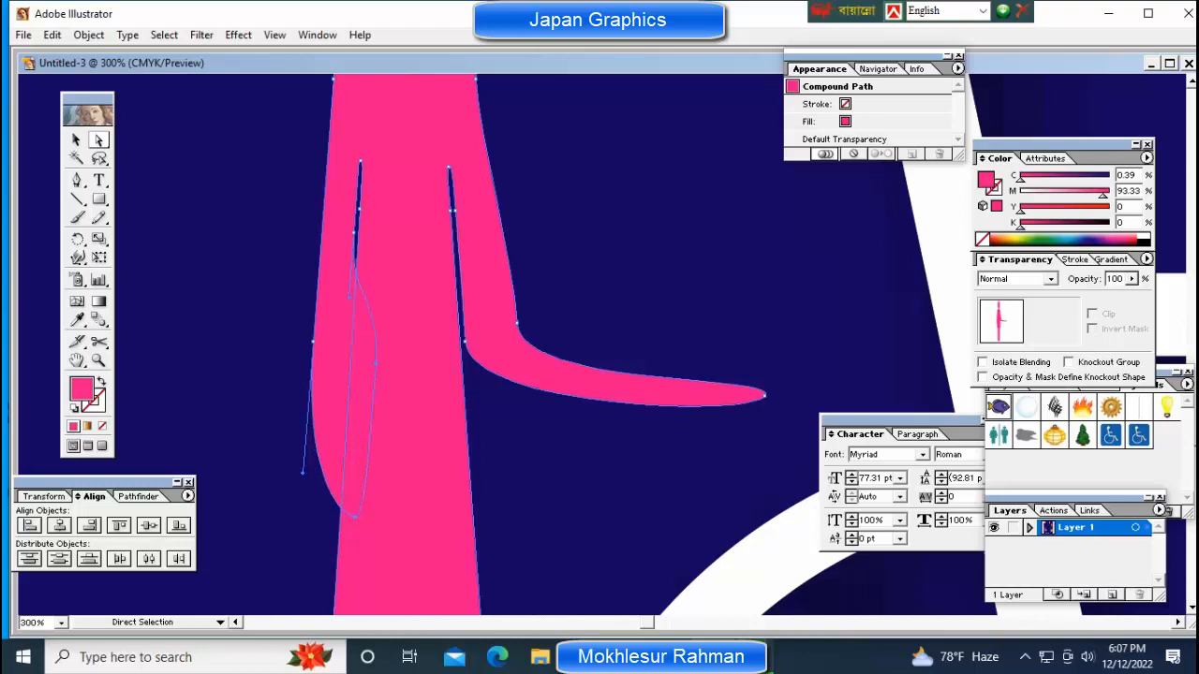
Nudge the hanging arm's tip and inner-edge anchor back away from the body.
key("Left")
key("Left")
key("Left")
key("Left")
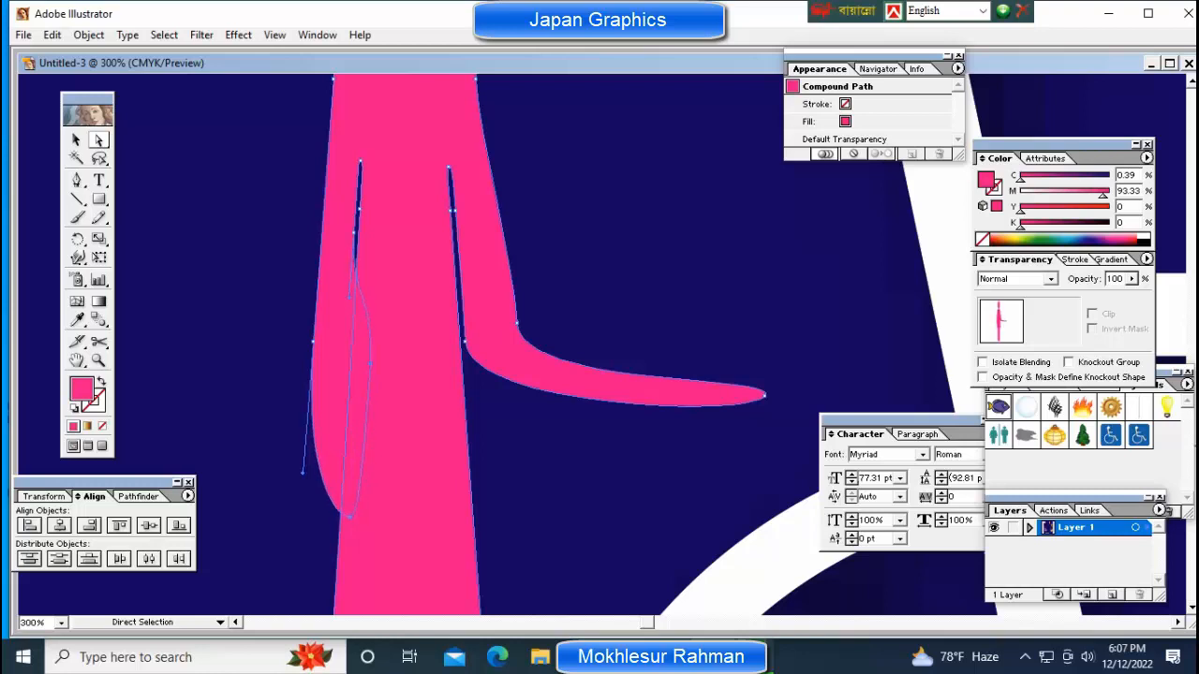
key("Left")
key("Left")
key("Left")
key("Left")
key("Left")
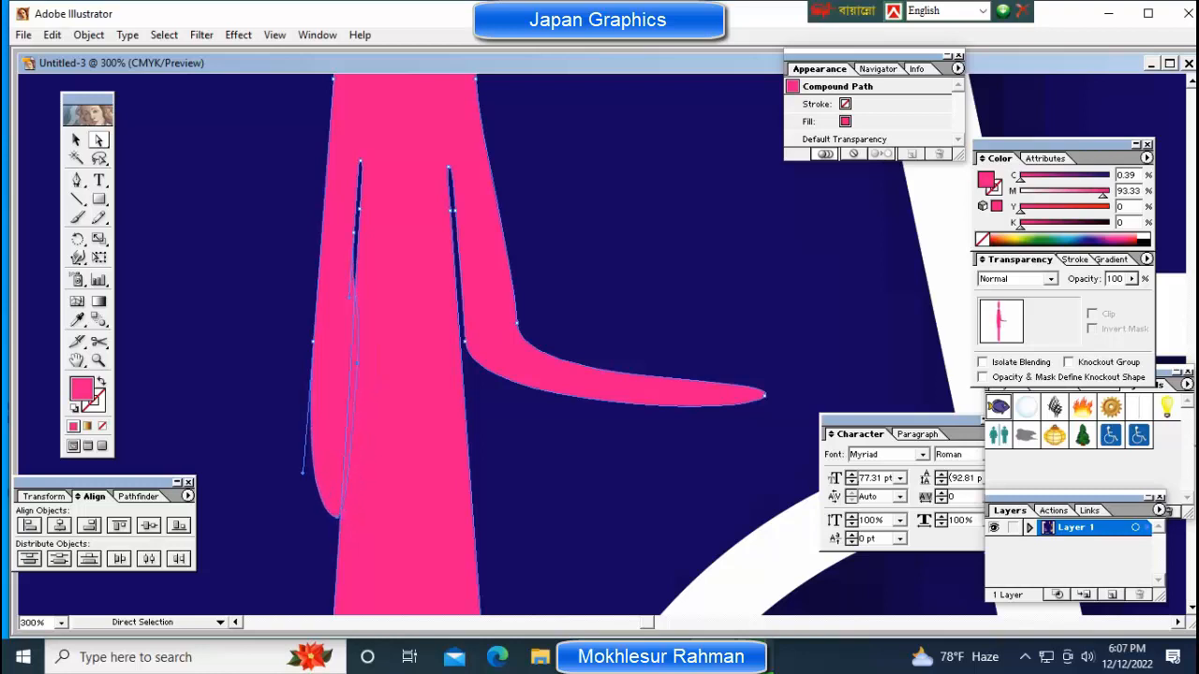
key("Left")
key("Left")
key("Left")
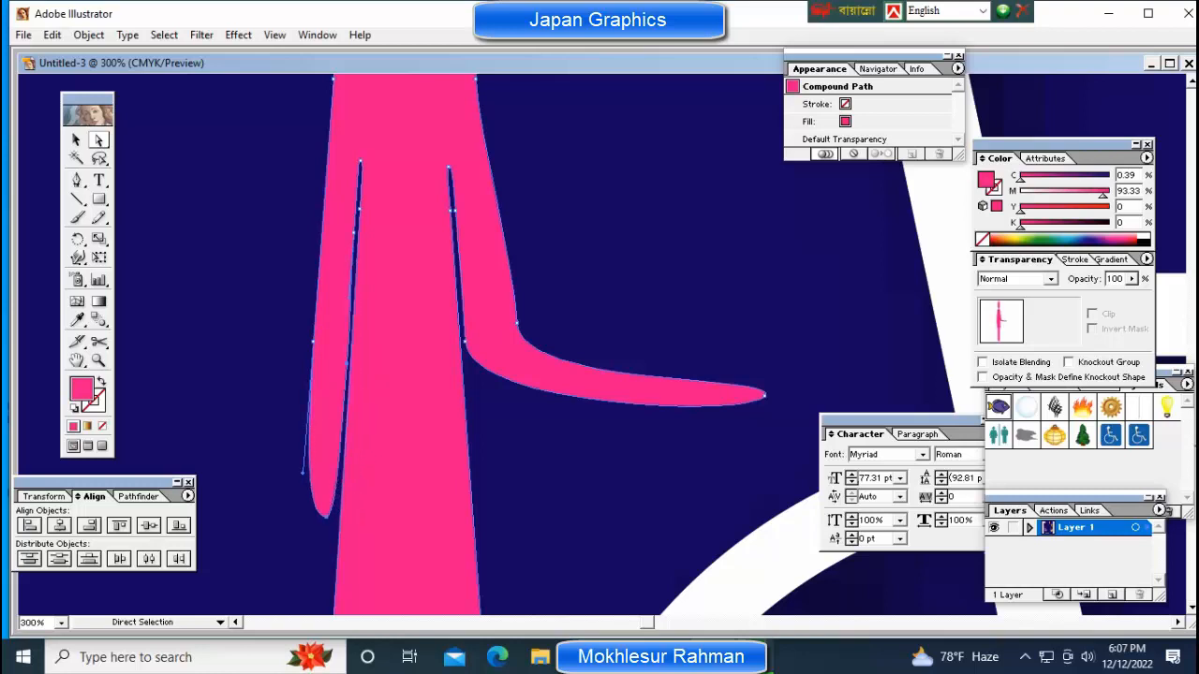
Nudge the outstretched arm's outer elbow and hand anchors slightly back toward the woman's body.
left_click_drag(499, 298, 791, 426)
key("Left")
key("ctrl+shift+a")
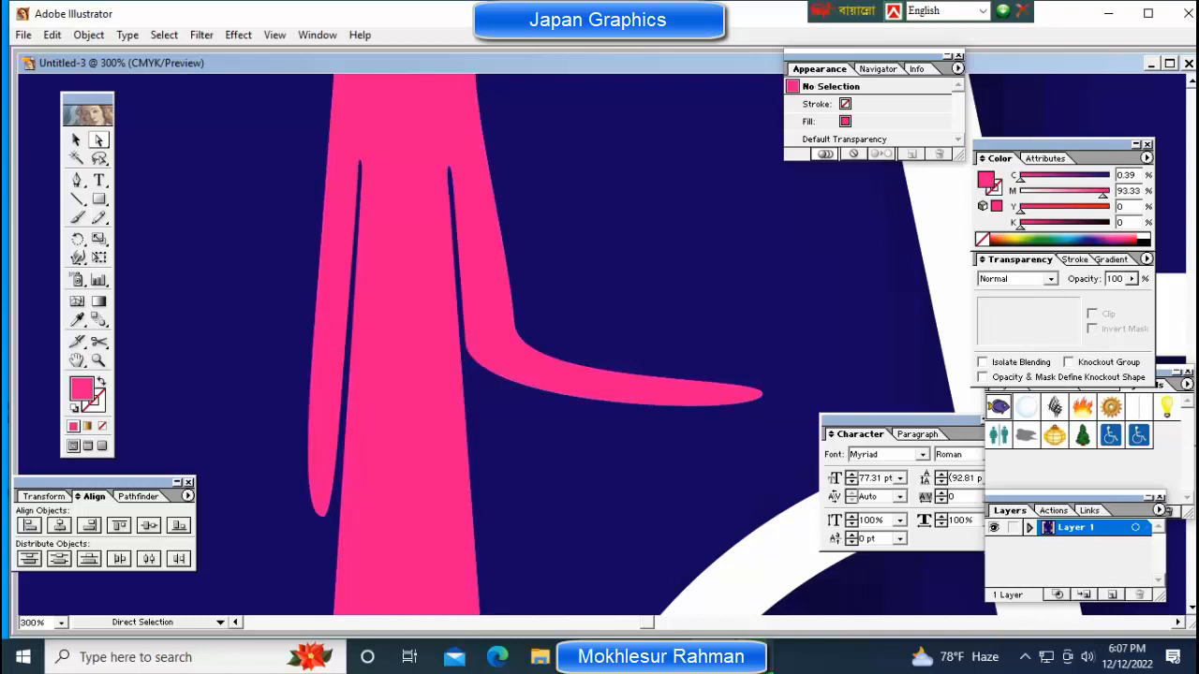
Pull the hanging arm's tip across the woman's body so a second pointed forearm reaches toward the wheelchair's wheel.
key("ctrl+a")
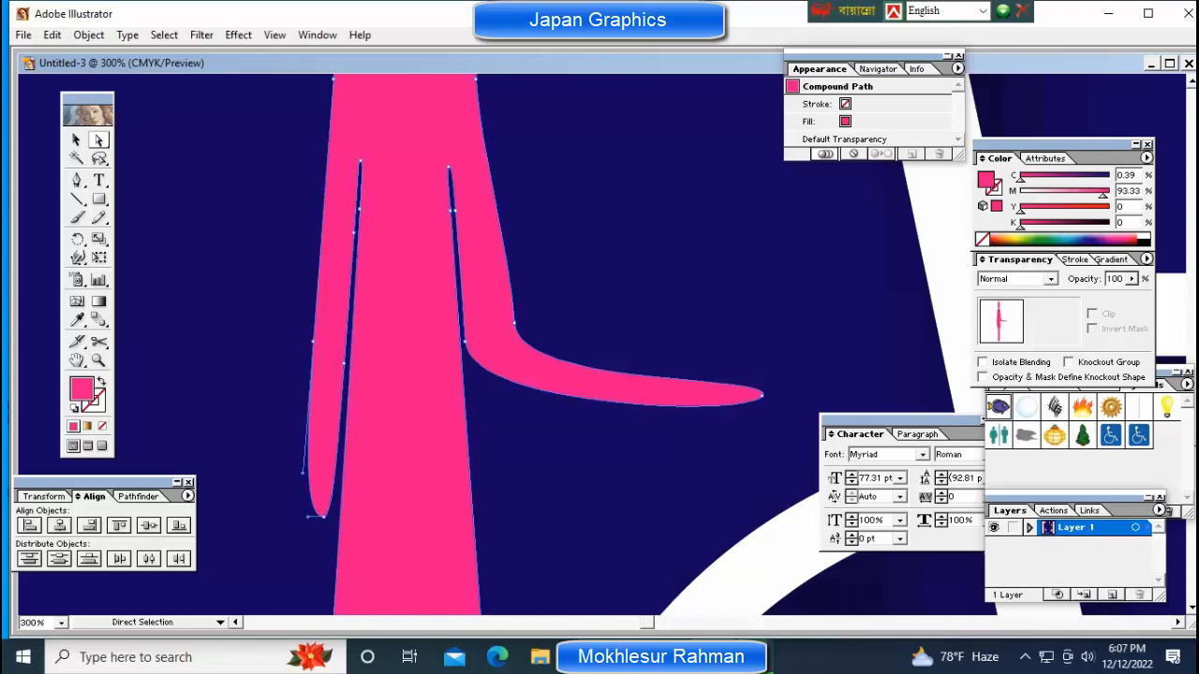
key("ctrl+shift+a")
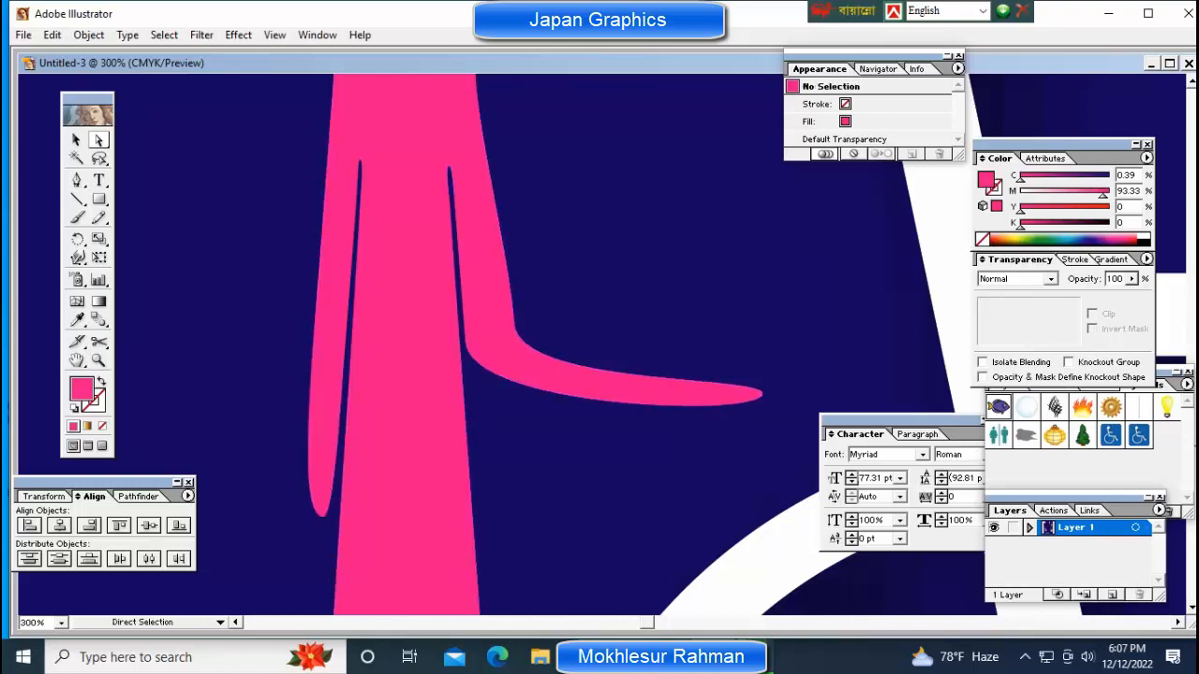
key("ctrl+a")
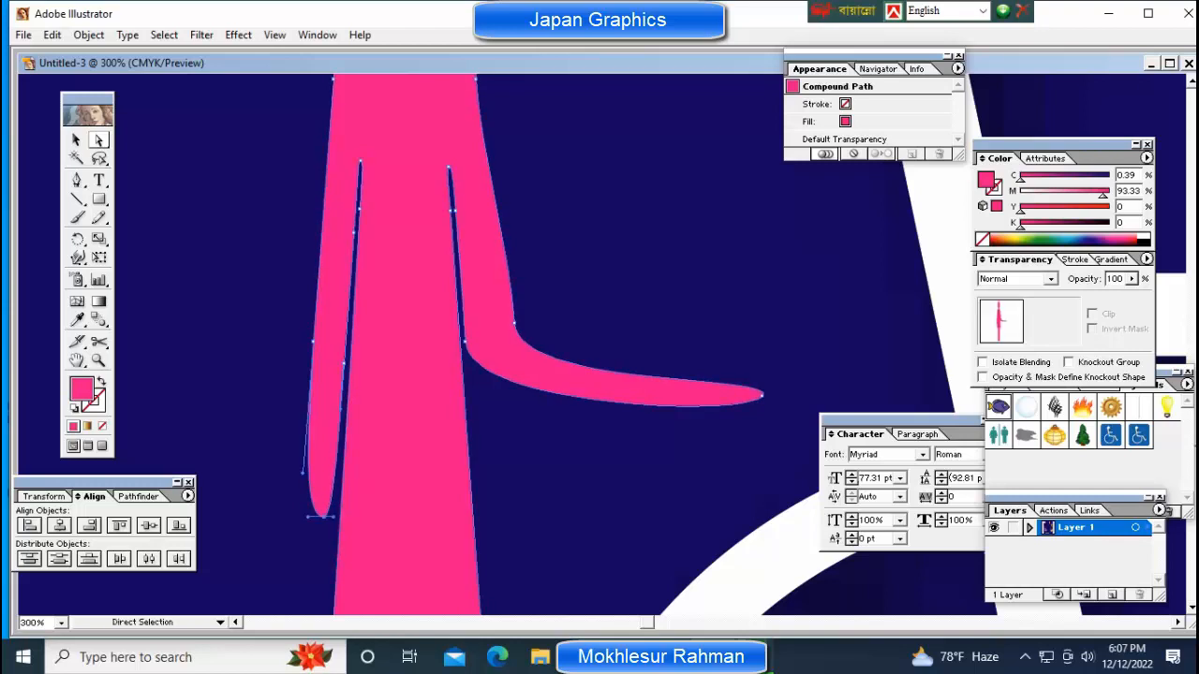
left_click_drag(321, 516, 601, 543)
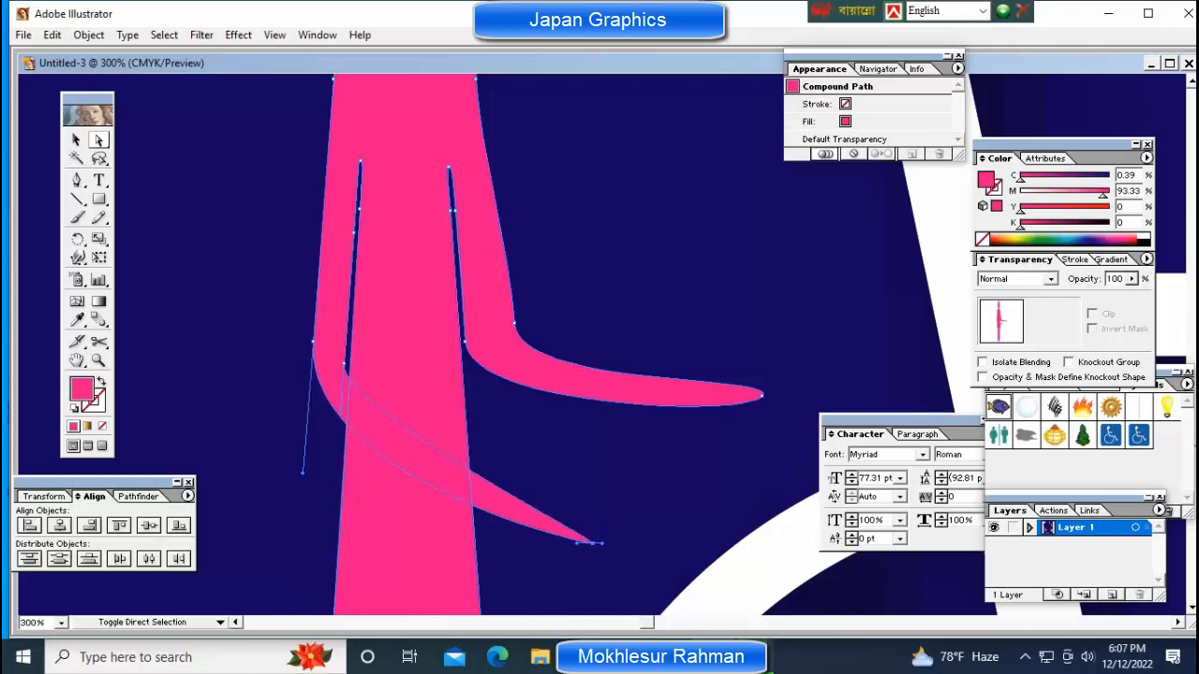
key("ctrl+shift+a")
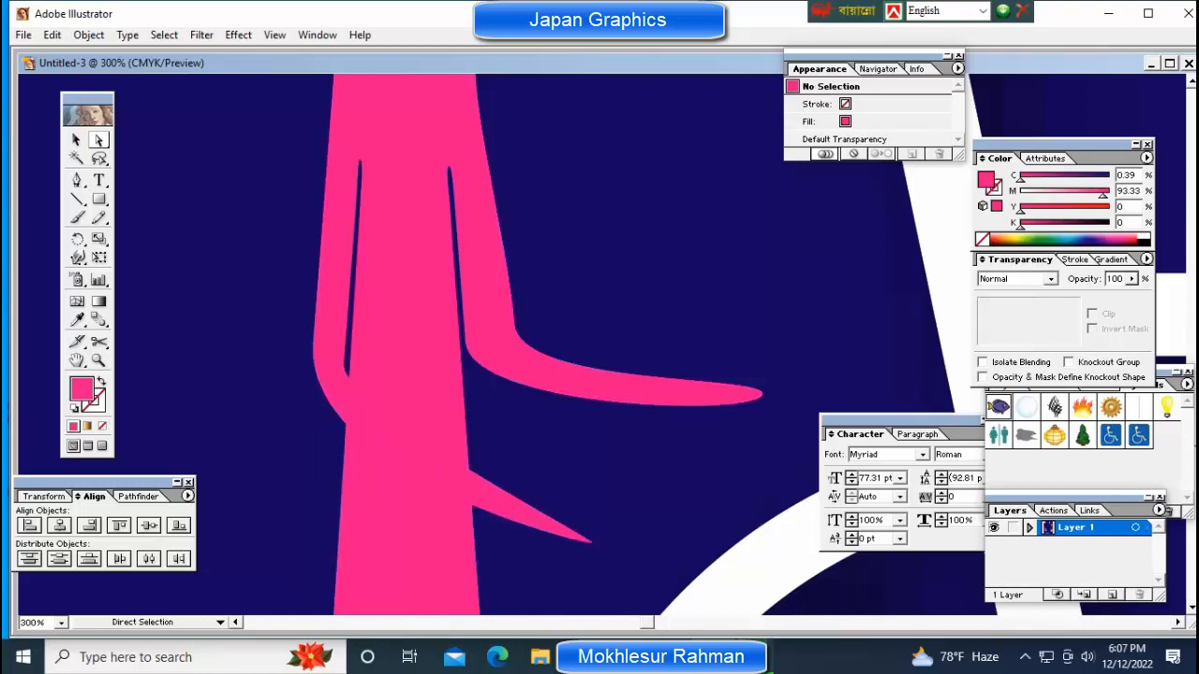
Examine the reshaped woman figure beside the wheelchair and within the whole panel layout.
key("ctrl+minus")
key("ctrl+minus")
key("ctrl+minus")
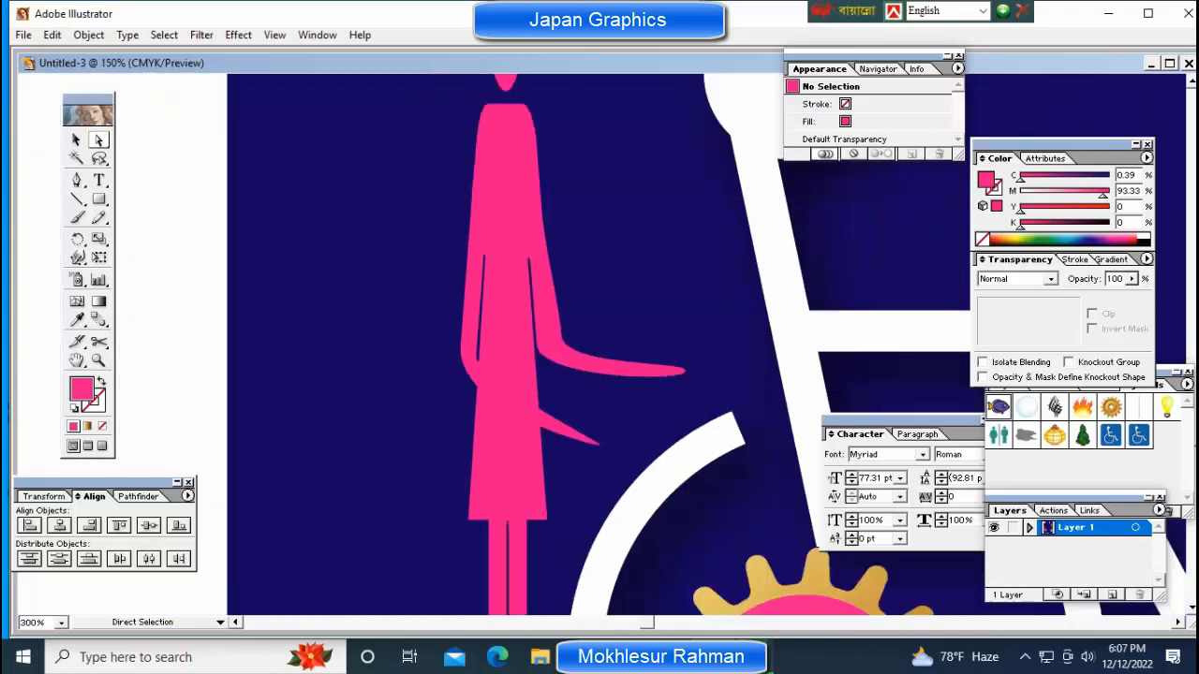
key("ctrl+minus")
key("ctrl+minus")
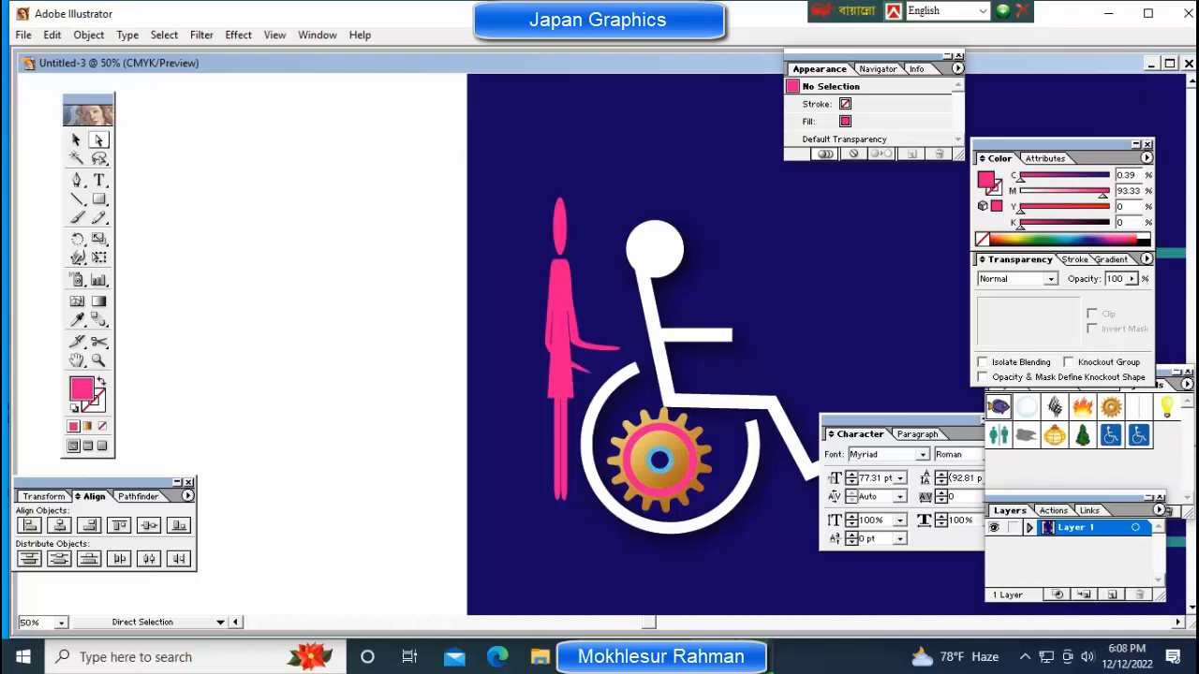
key("ctrl+minus")
key("ctrl+minus")
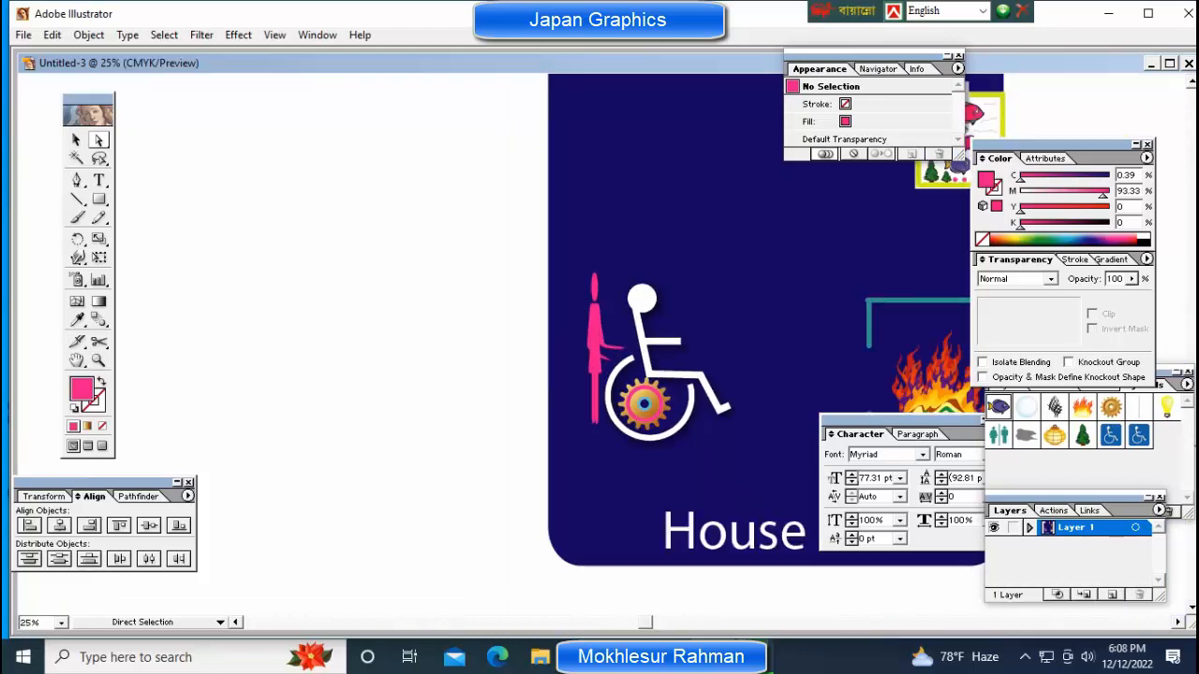
key("ctrl+minus")
key("ctrl+minus")
Move the whole woman figure, head and body, slightly away from the wheelchair toward the panel's edge.
key("ctrl+space")
key("ctrl+plus")
key("ctrl+plus")
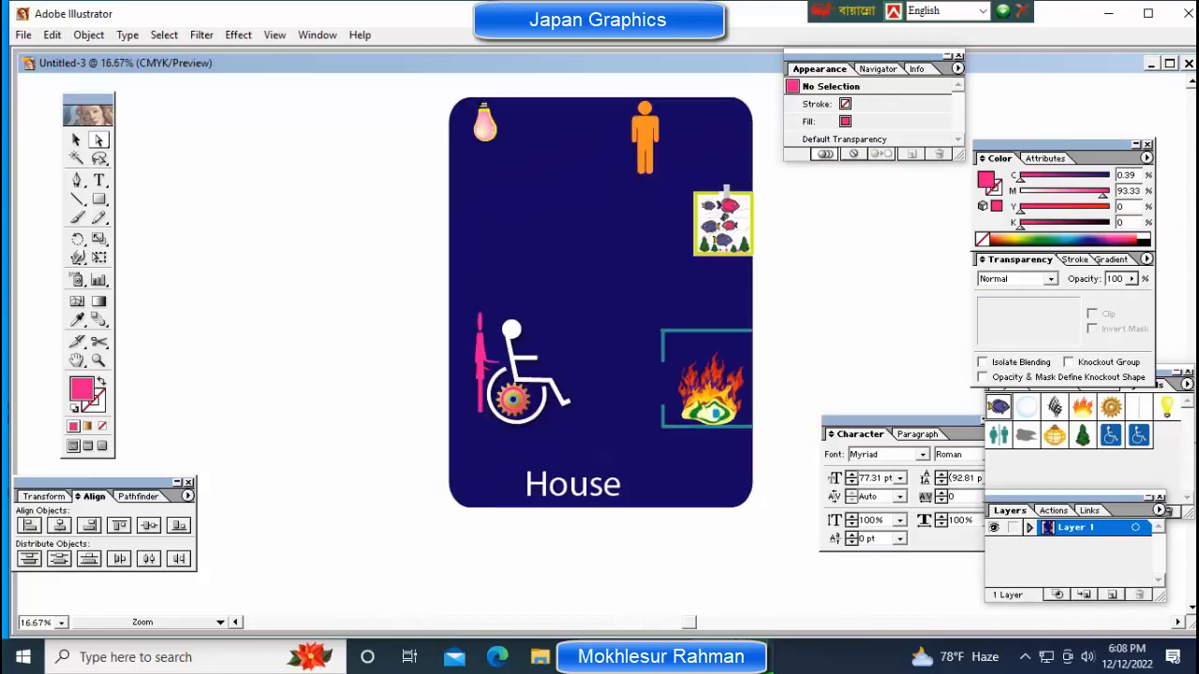
left_click(321, 359)
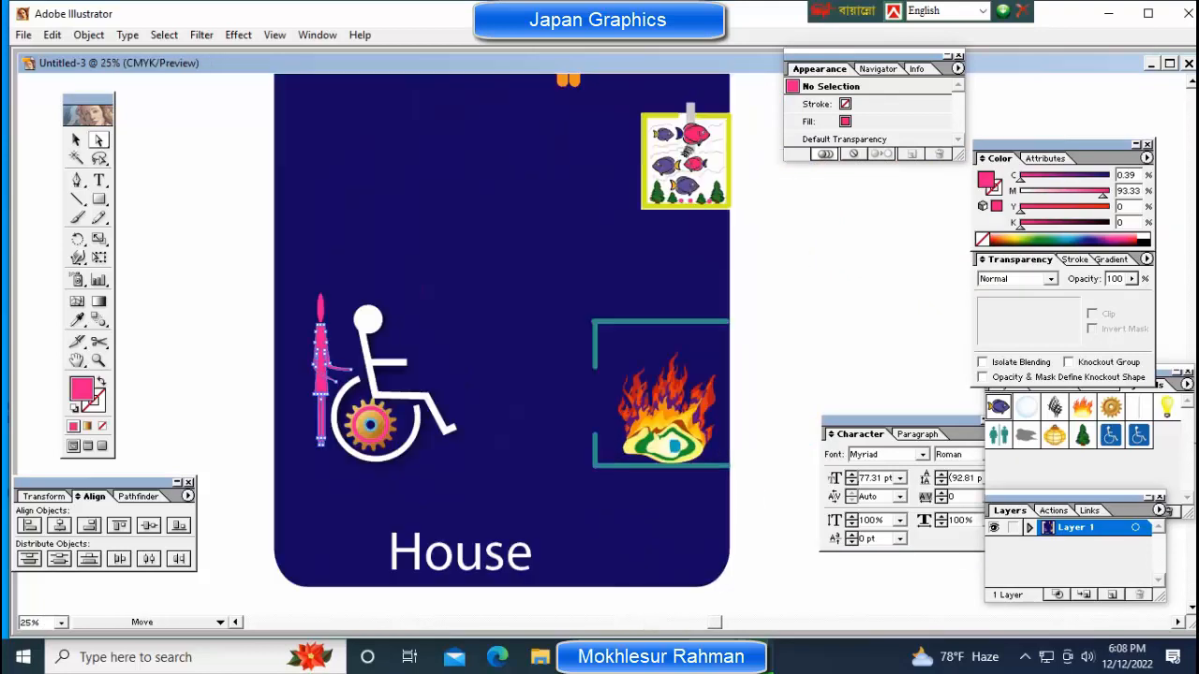
left_click_drag(281, 271, 321, 402)
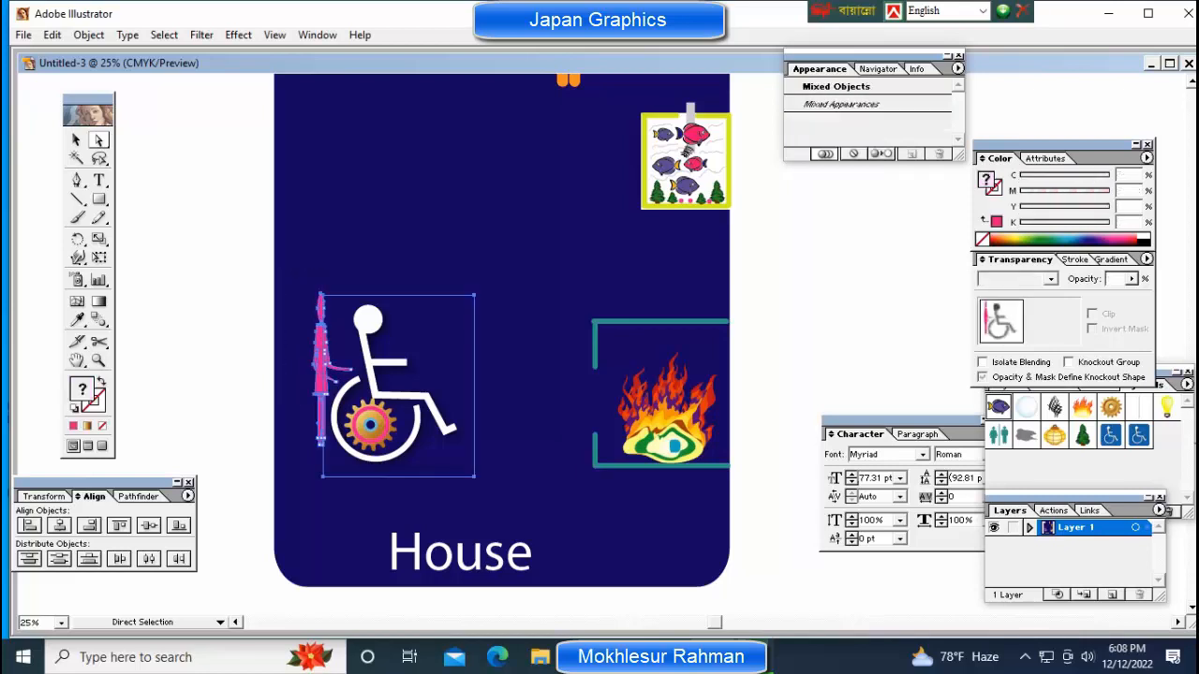
key("v")
left_click_drag(243, 237, 307, 369)
left_click(255, 371)
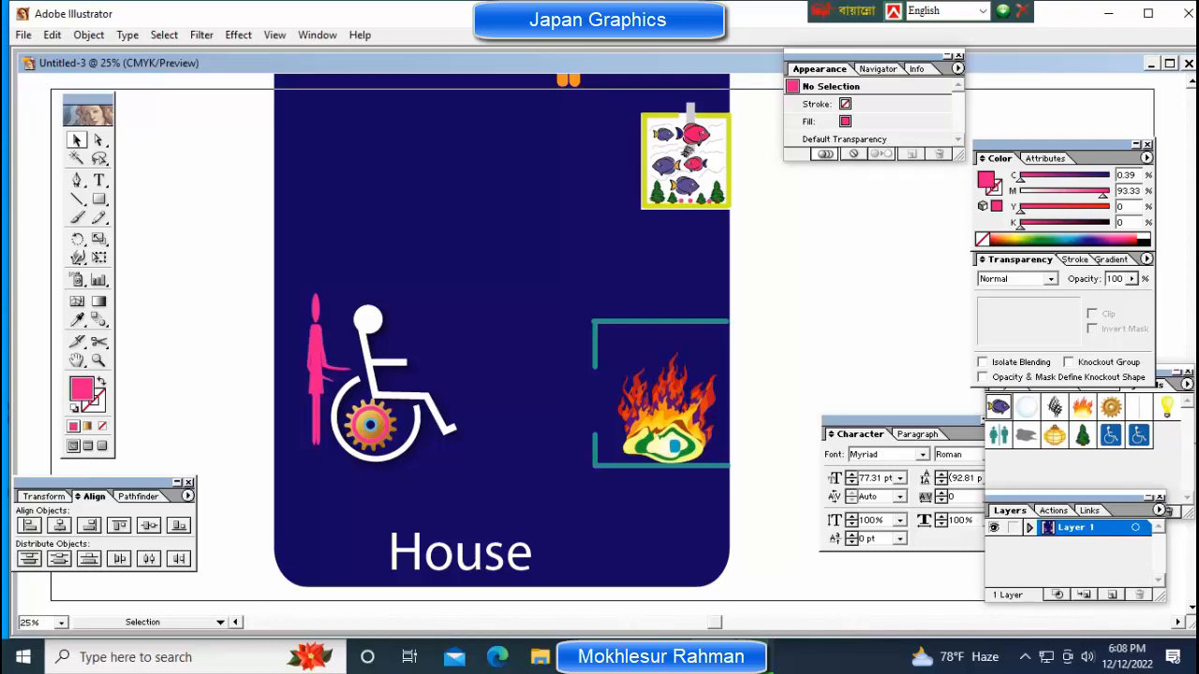
Draw a tall rectangle over the orange man, with its top flush to the panel's upper edge and margins on both sides.
key("ctrl+minus")
key("ctrl+minus")
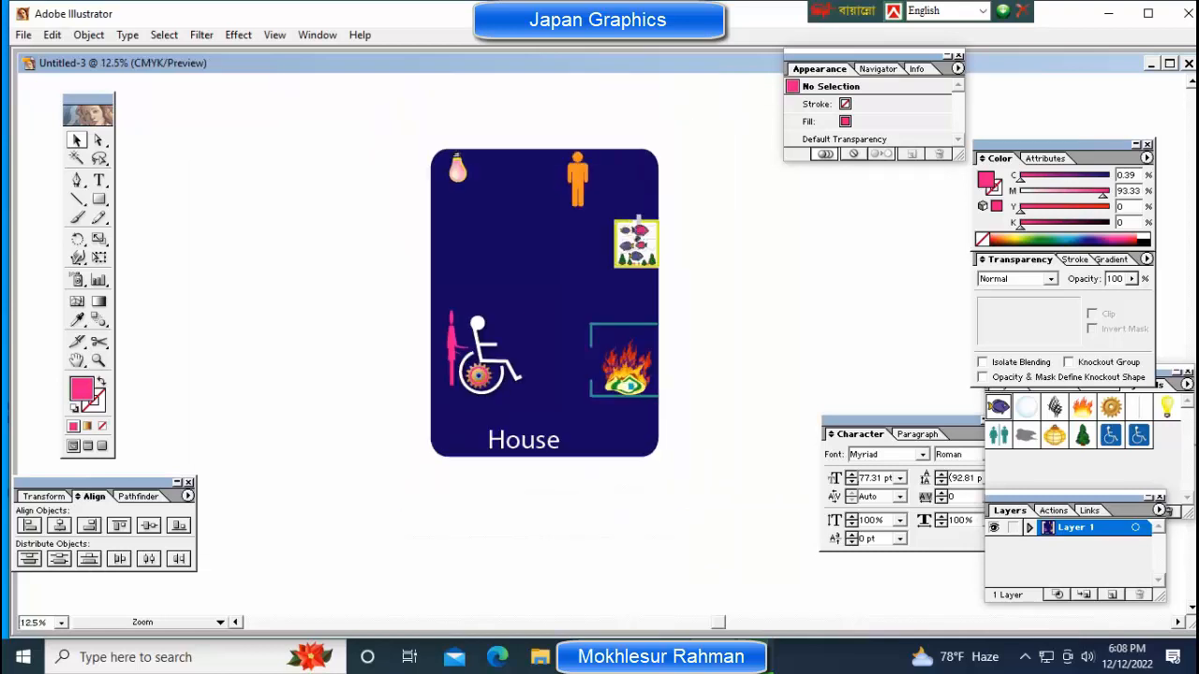
left_click(609, 176, "ctrl")
left_click(570, 347, "ctrl")
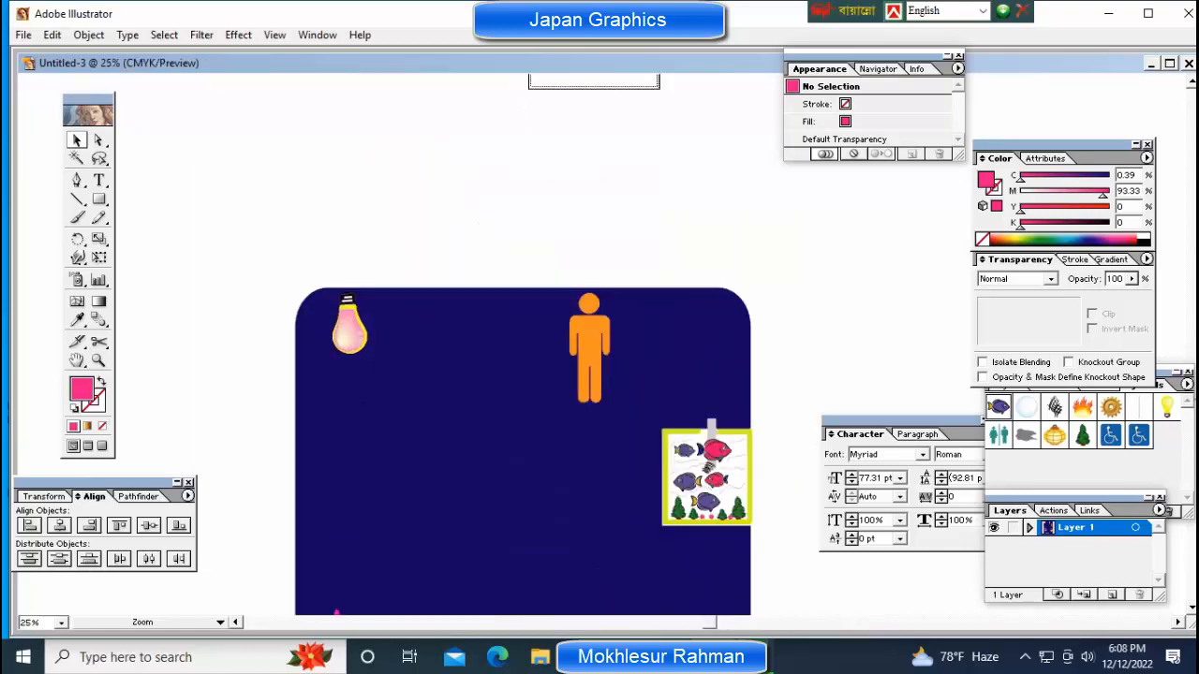
left_click(595, 346, "ctrl")
left_click_drag(594, 346, 448, 242)
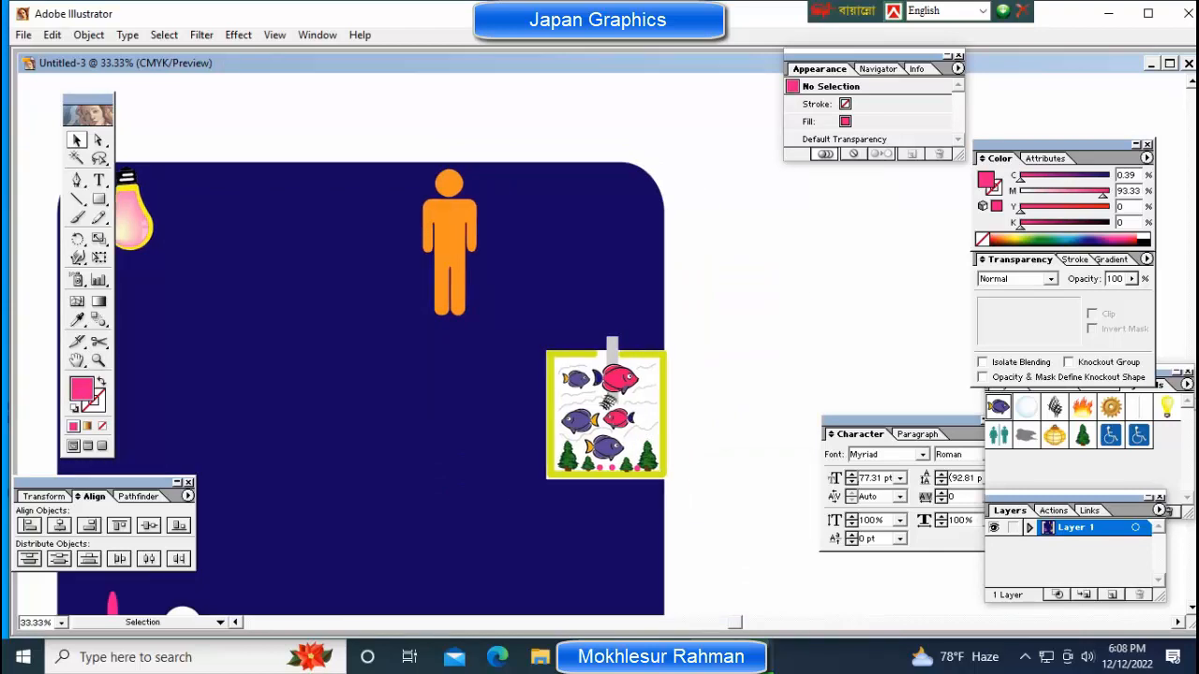
key("m")
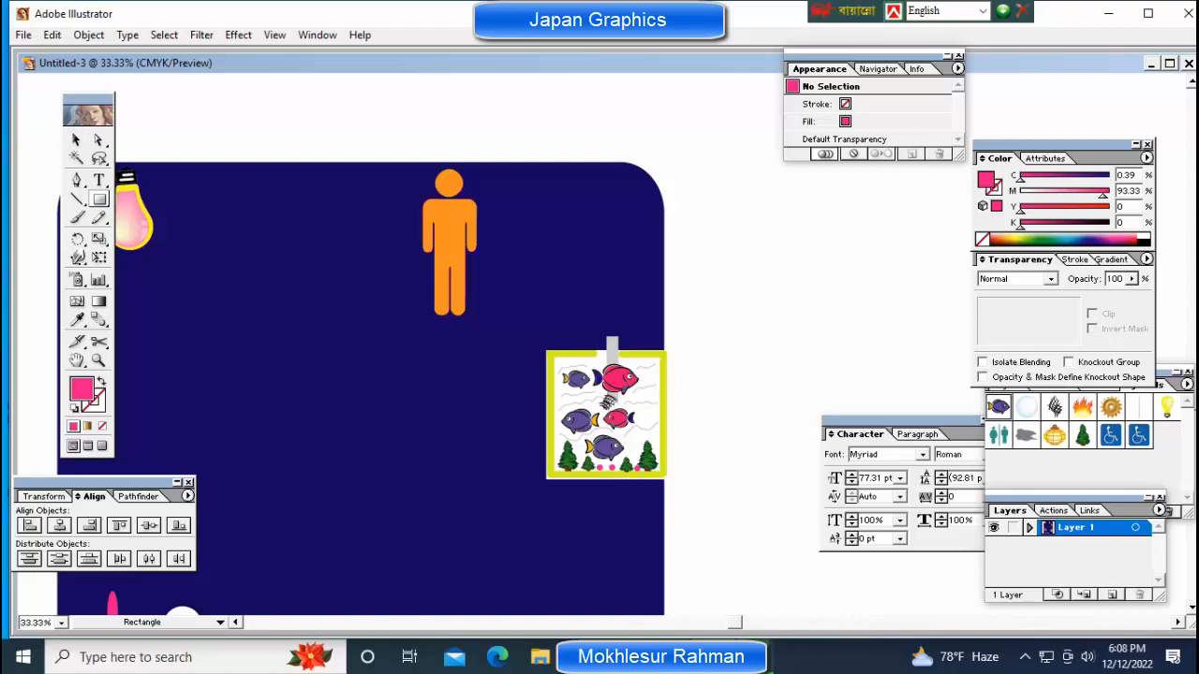
left_click_drag(397, 161, 516, 338)
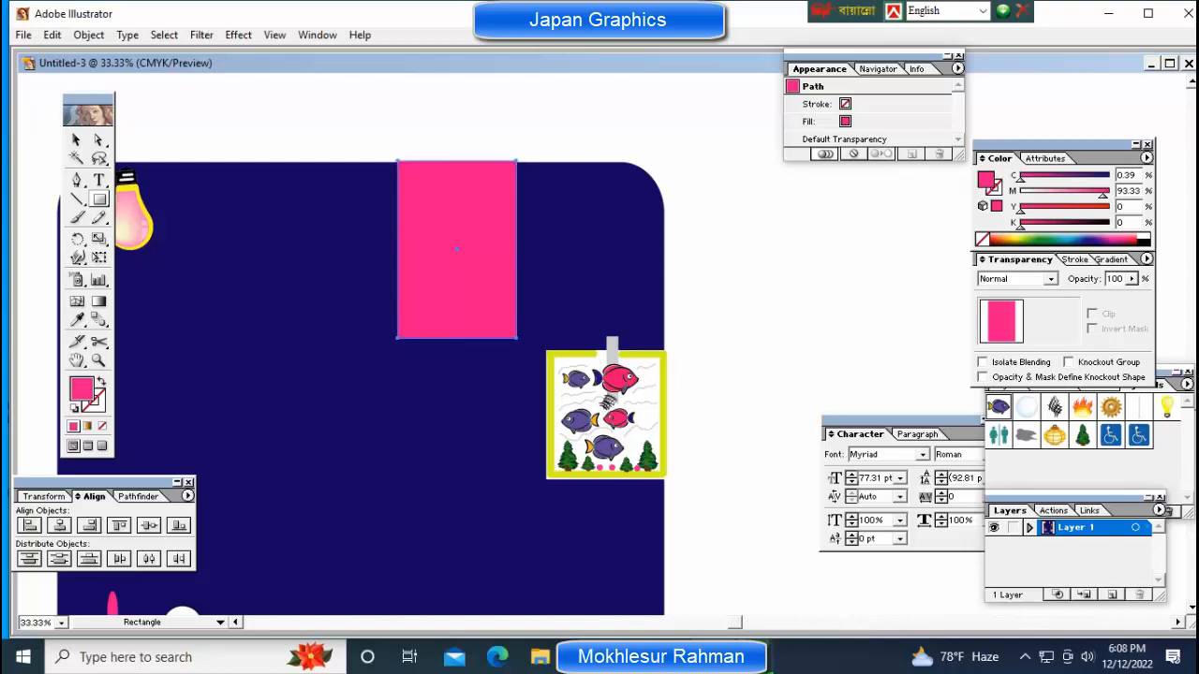
left_click_drag(397, 249, 388, 250)
mouse_move(451, 160)
left_mouse_down()
mouse_move(451, 183)
mouse_move(452, 163)
left_mouse_up()
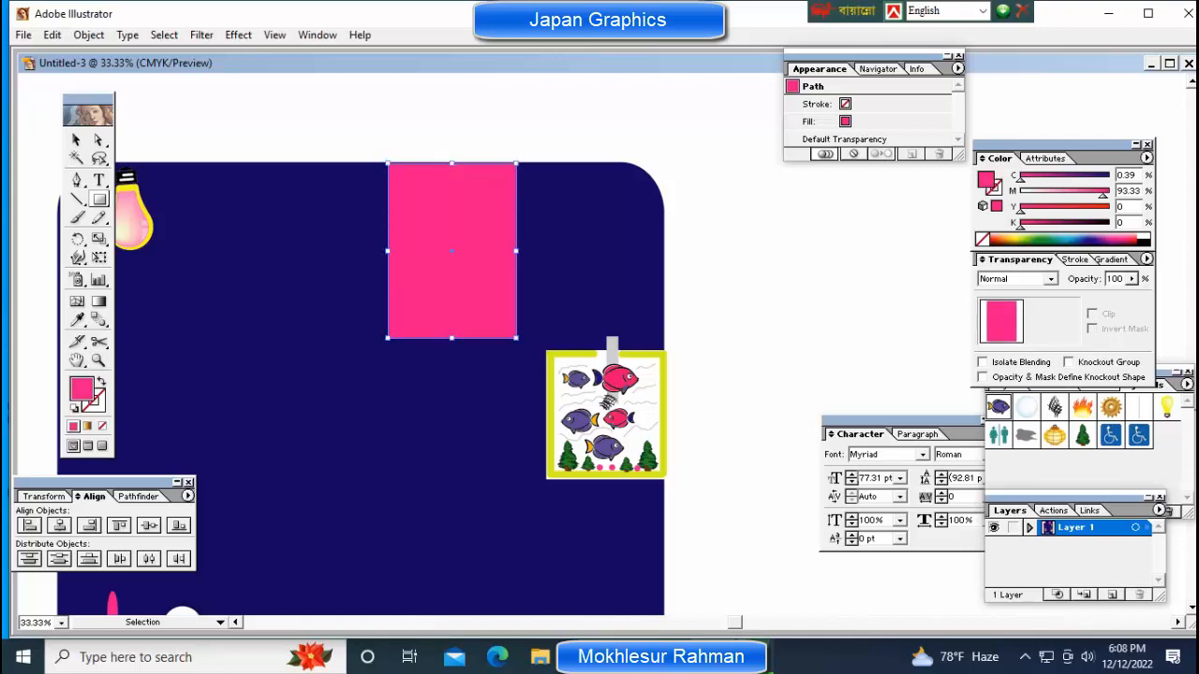
Fill the rectangle with light grey, using 20% black and no cyan, magenta or yellow.
key("ctrl+shift+a")
left_click(469, 251, "ctrl")
left_click(1143, 236)
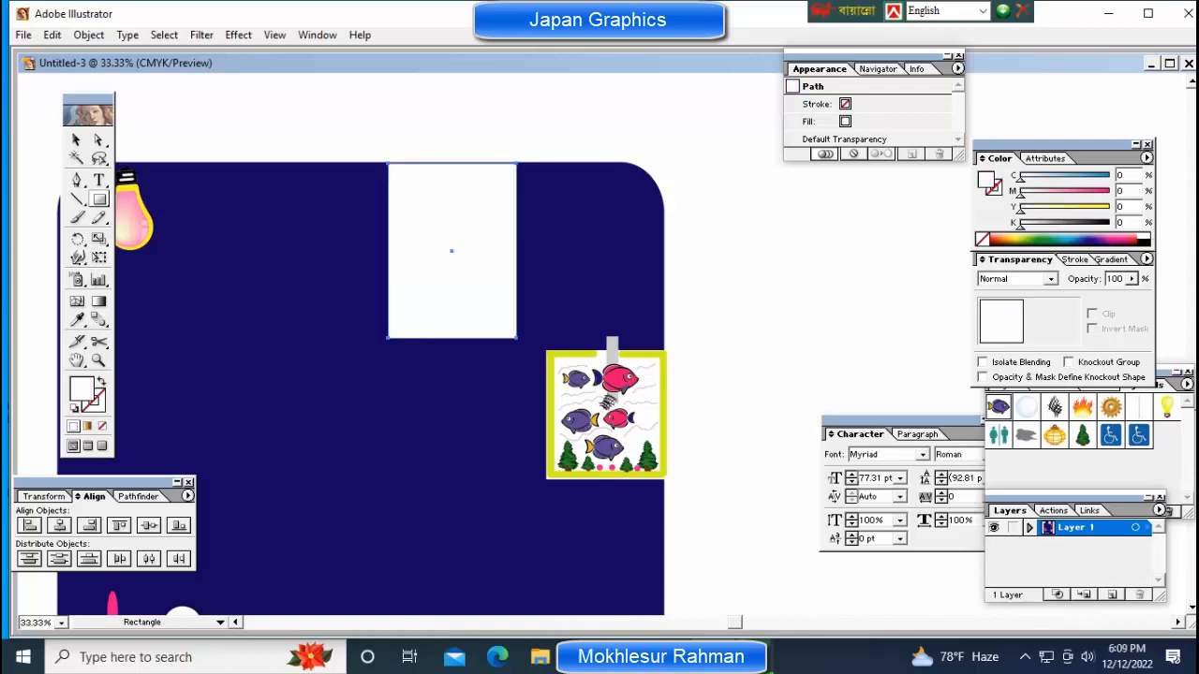
double_click(1121, 223)
type("20")
key("Return")
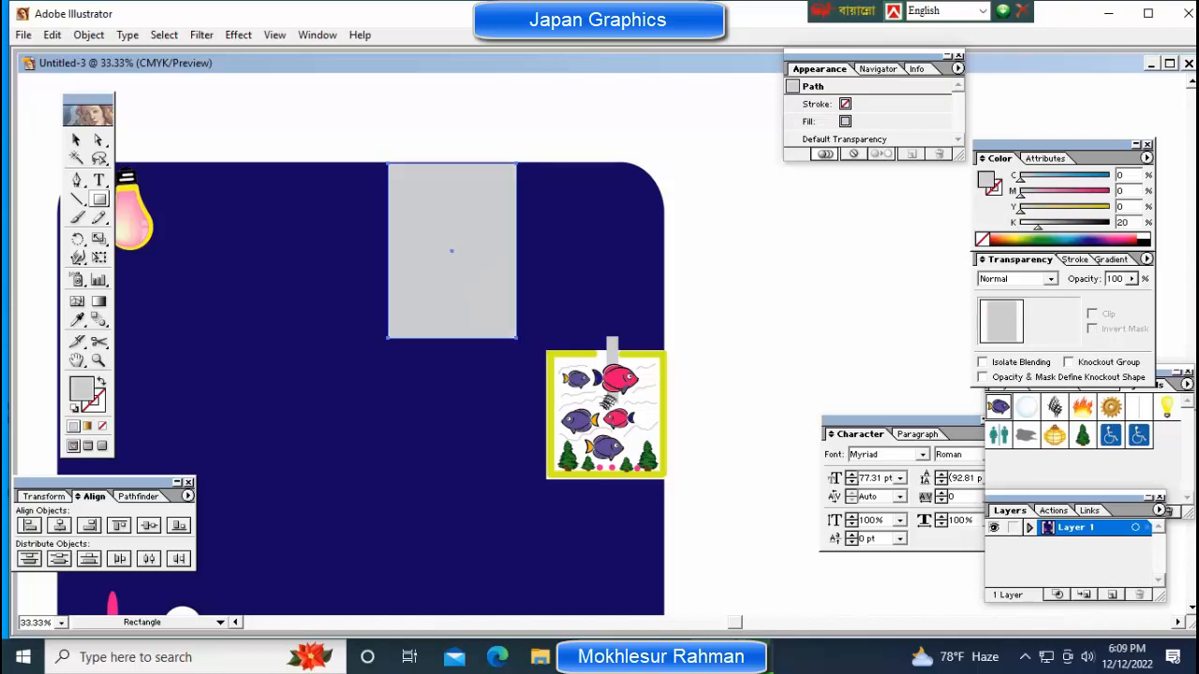
Bring the orange man figure in front of the grey rectangle.
key("v")
key("ctrl+f")
key("ctrl+2")
left_click_drag(333, 183, 470, 275)
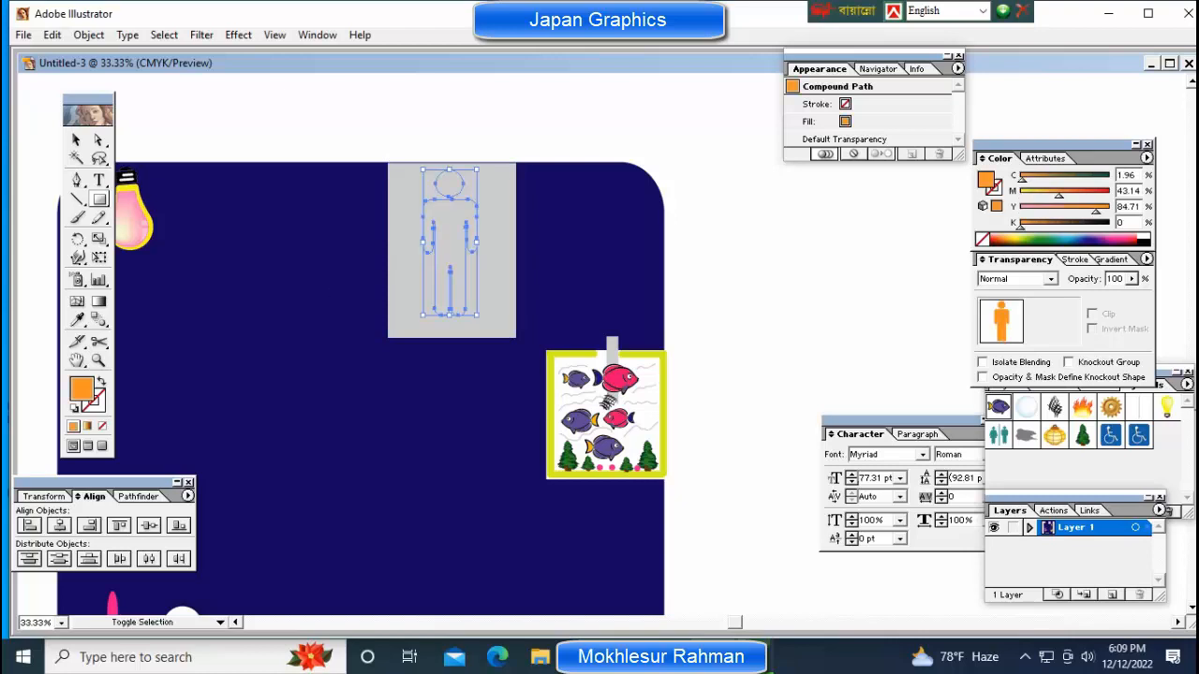
key("ctrl+shift+bracketright")
key("ctrl+shift+a")
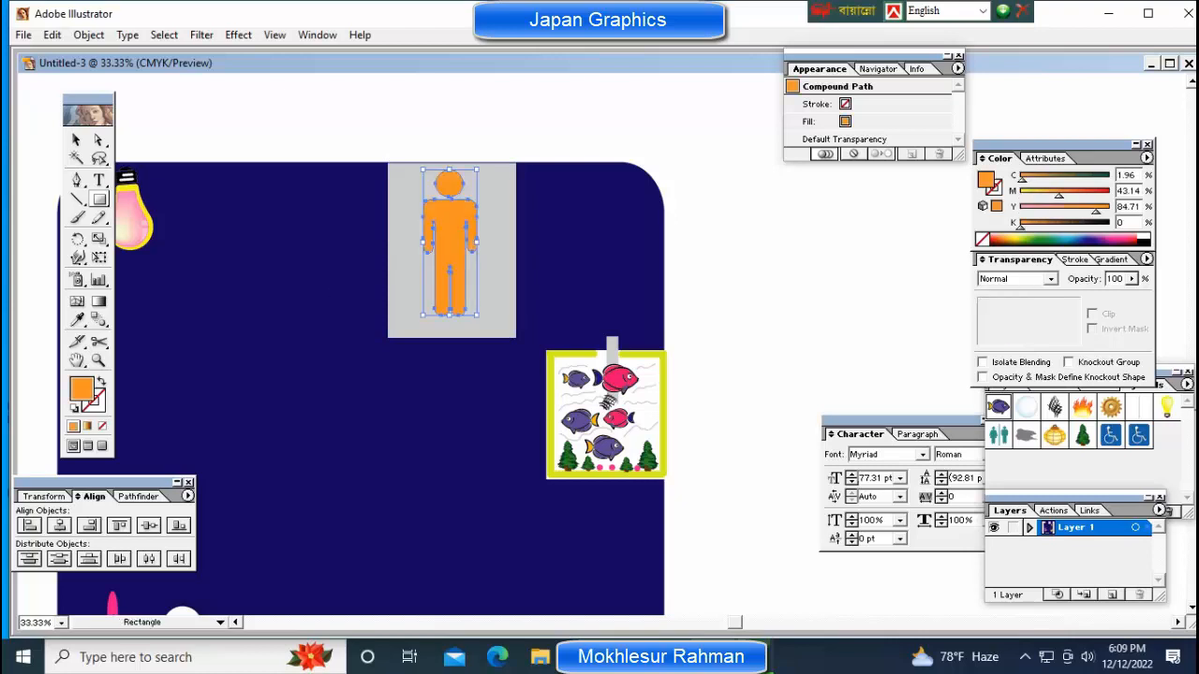
left_click(499, 225, "ctrl")
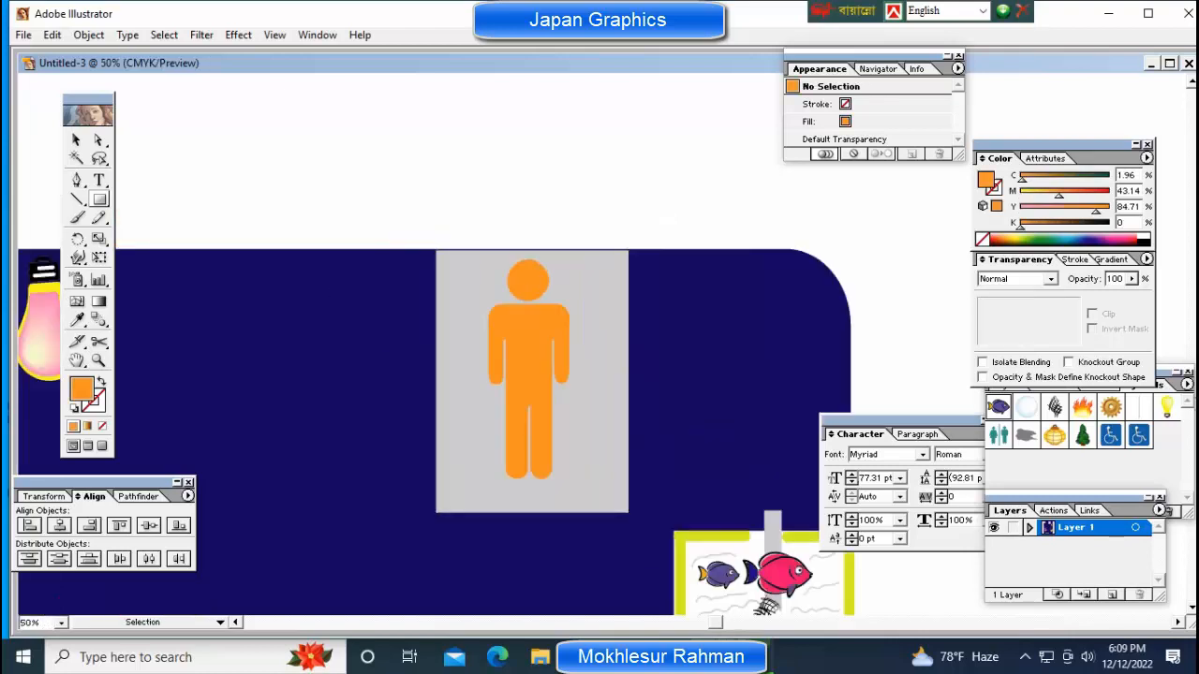
key("ctrl+a")
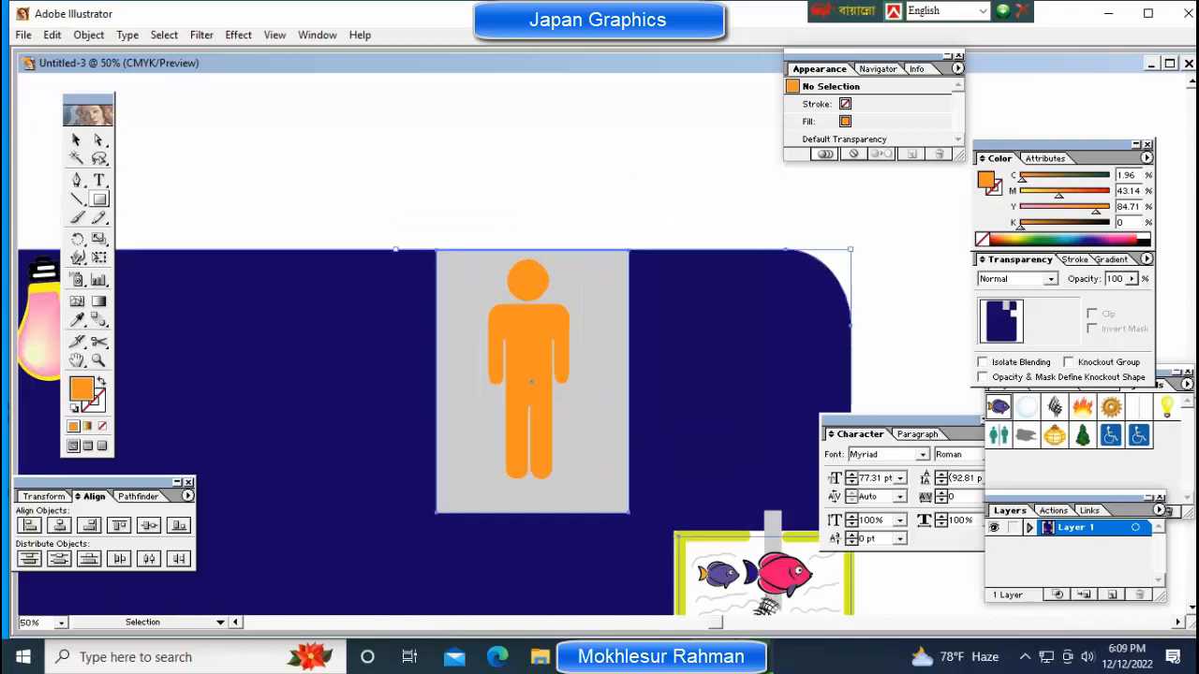
key("ctrl+shift+a")
left_click(688, 309)
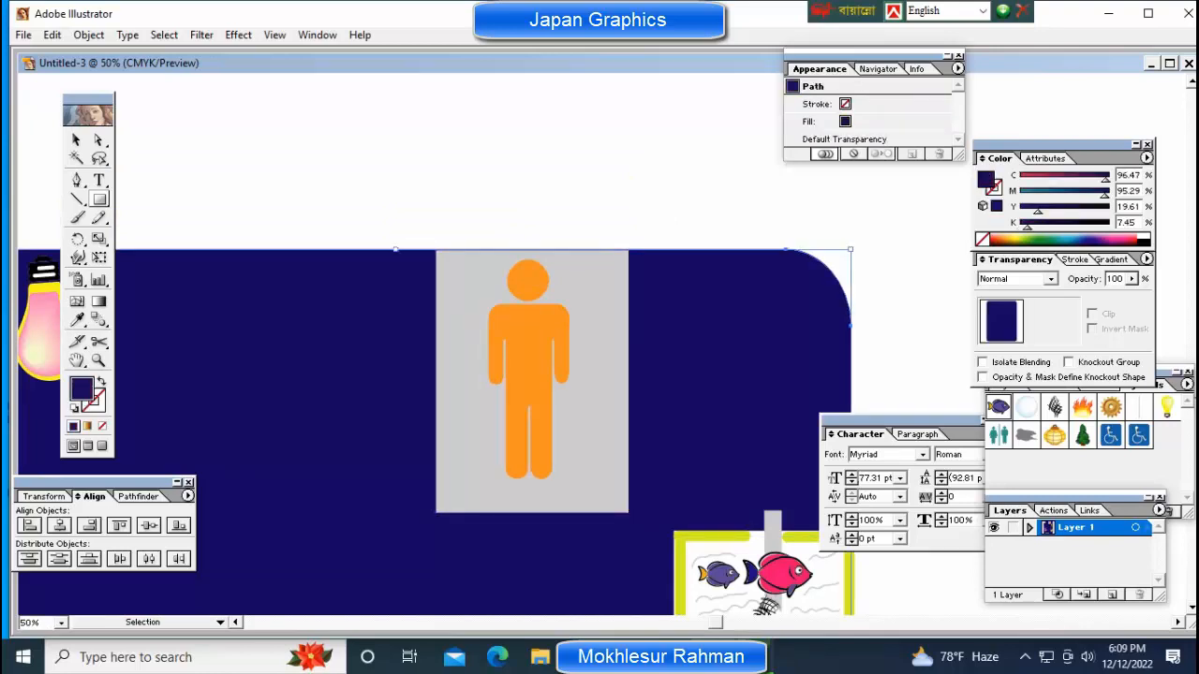
key("ctrl+shift+a")
Draw a narrow vertical strip over the orange man, spanning the grey rectangle's full height and using the same light grey fill.
left_click(597, 393, "ctrl")
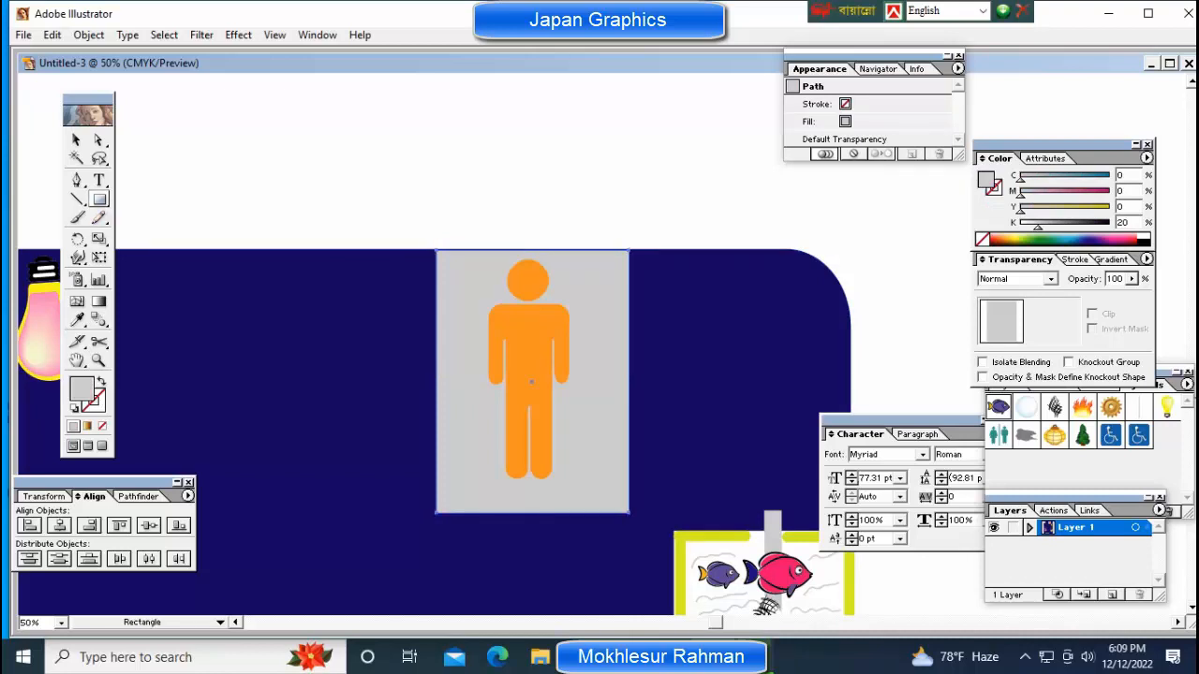
left_click_drag(525, 251, 541, 514)
key("ctrl+shift+a")
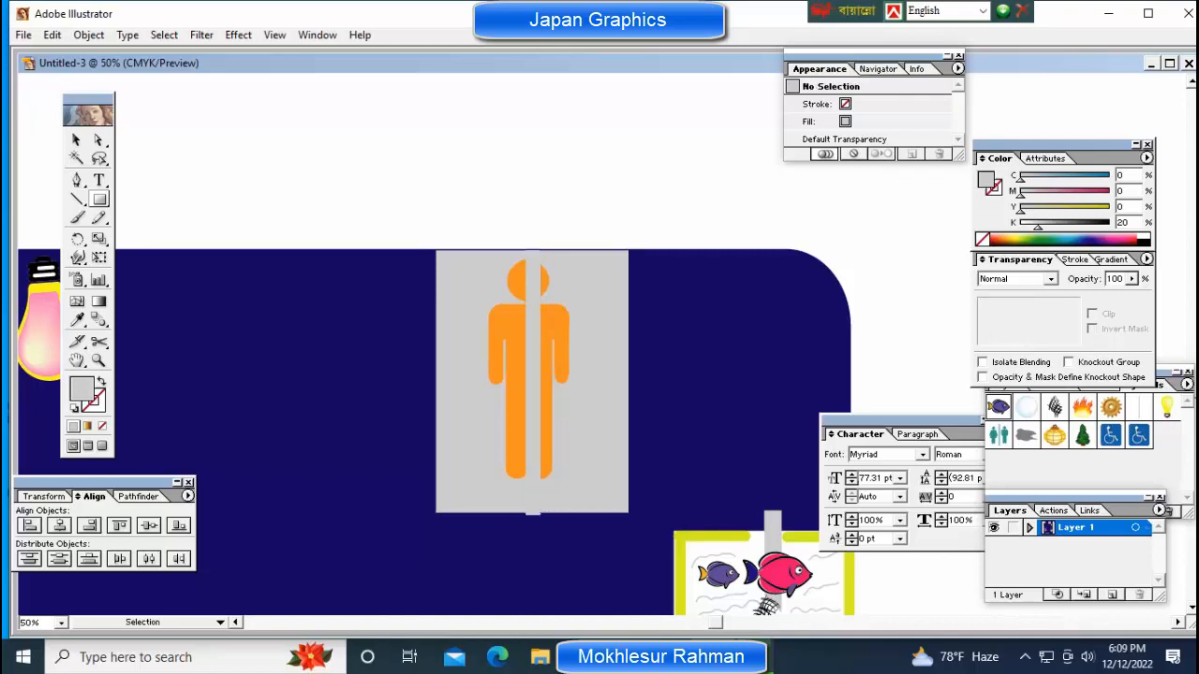
Narrow the vertical grey strip slightly and trim its lower end to fit the grey rectangle's lower edge.
left_click(588, 319, "ctrl")
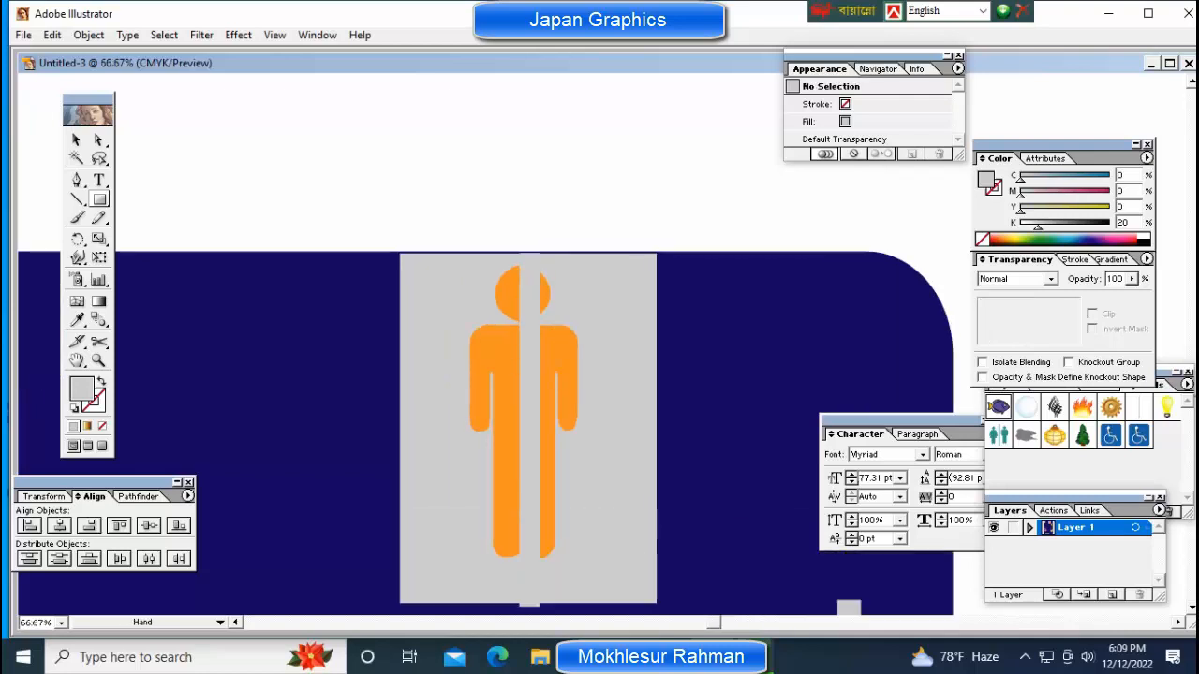
left_click_drag(588, 318, 463, 300)
left_click(403, 384, "ctrl")
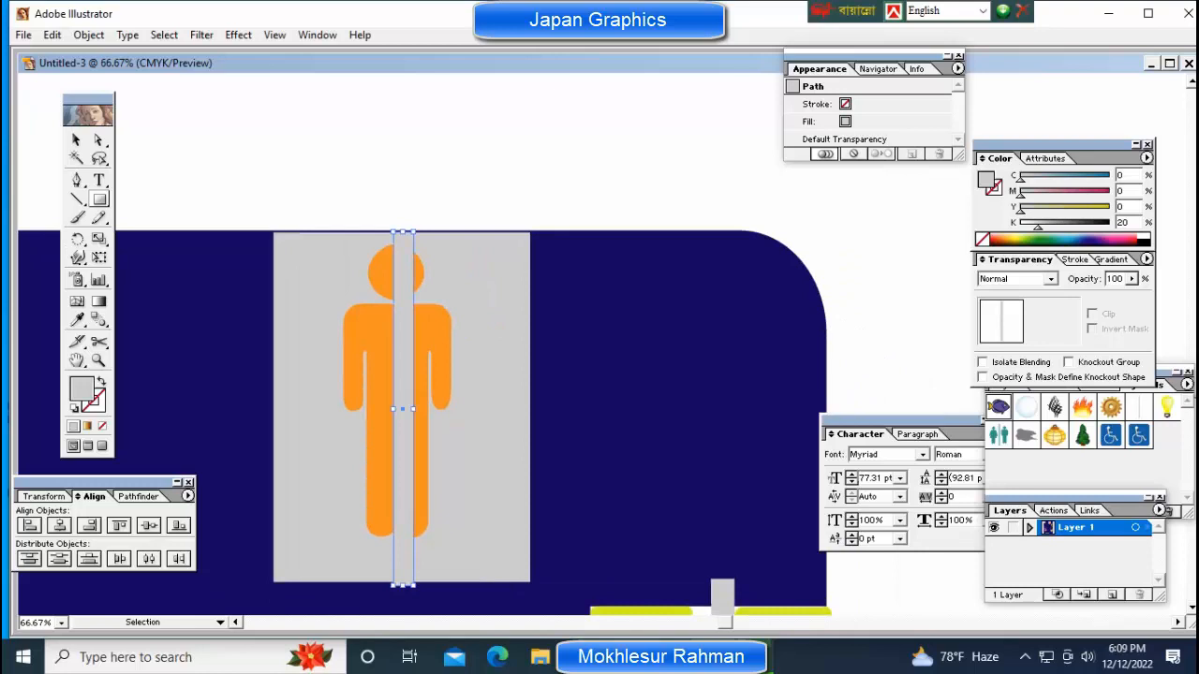
left_click_drag(413, 409, 400, 410)
left_click_drag(409, 586, 408, 579)
left_click_drag(409, 232, 408, 232)
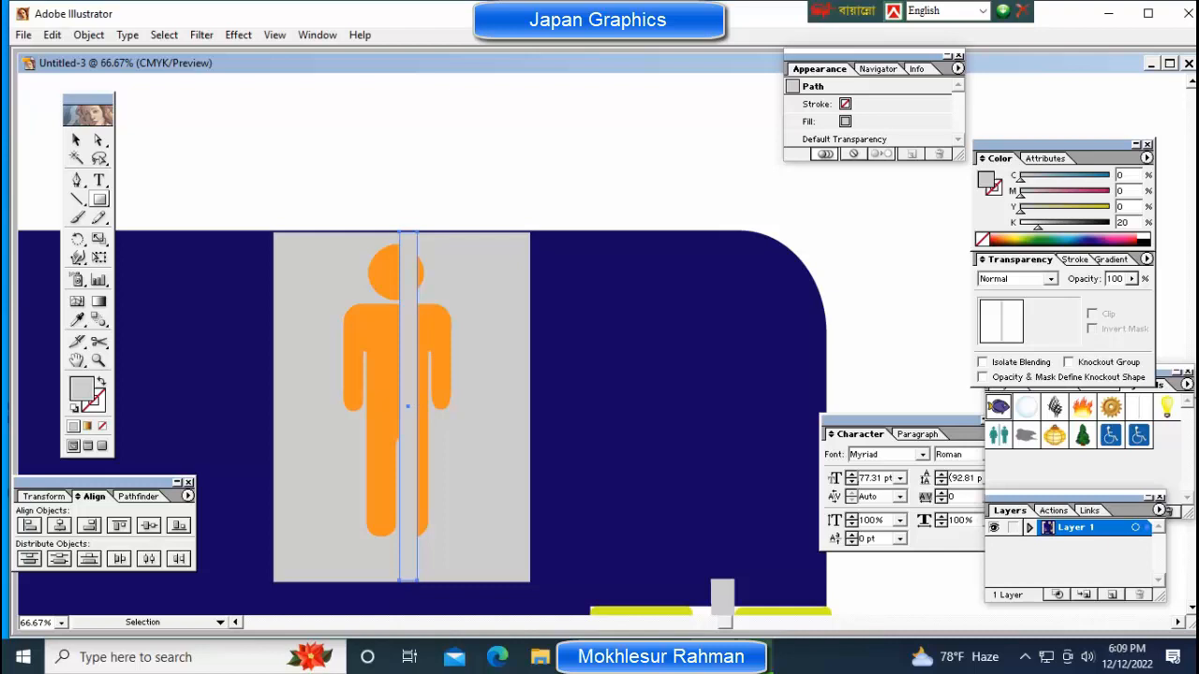
key("ctrl+shift+a")
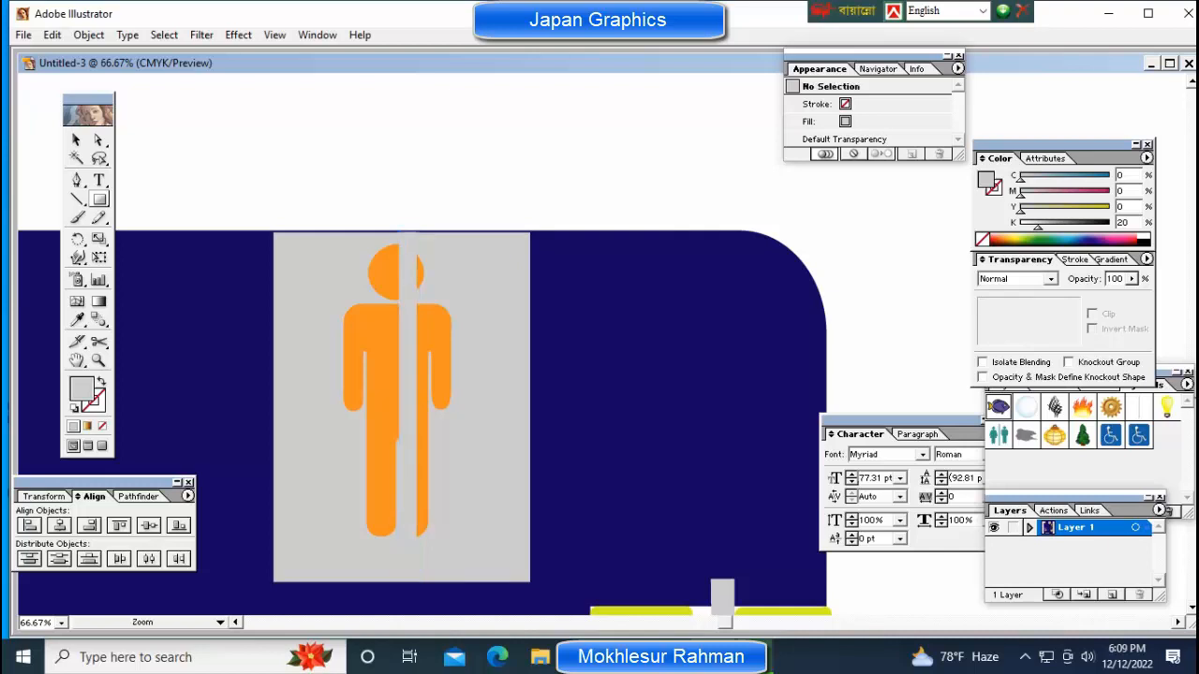
Shift the grey strip slightly left so it runs down the centre of the orange man.
left_click(408, 406, "ctrl")
mouse_move(407, 405)
left_mouse_down()
mouse_move(432, 406)
mouse_move(395, 405)
left_mouse_up()
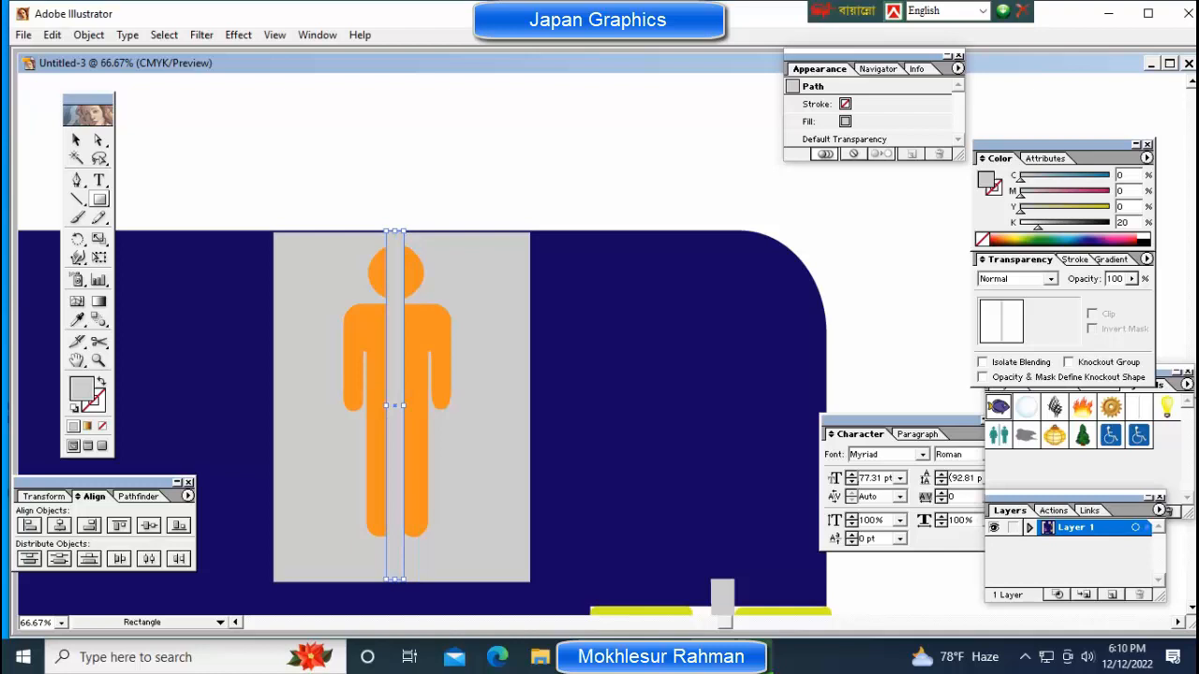
key("ctrl+shift+a")
Draw a small rectangle inside the grey rectangle's left edge near mid-height and fill it crimson, about C 19, M 96, Y 56, K 6.
key("z")
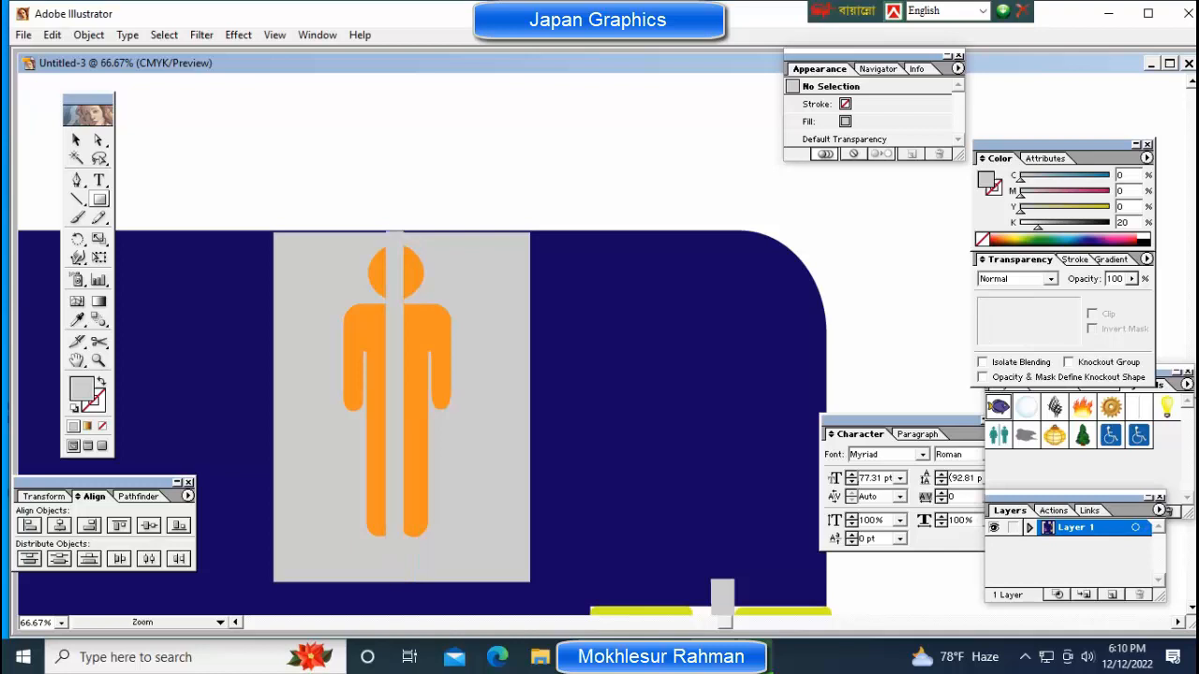
key("space")
left_click_drag(403, 407, 506, 407)
key("m")
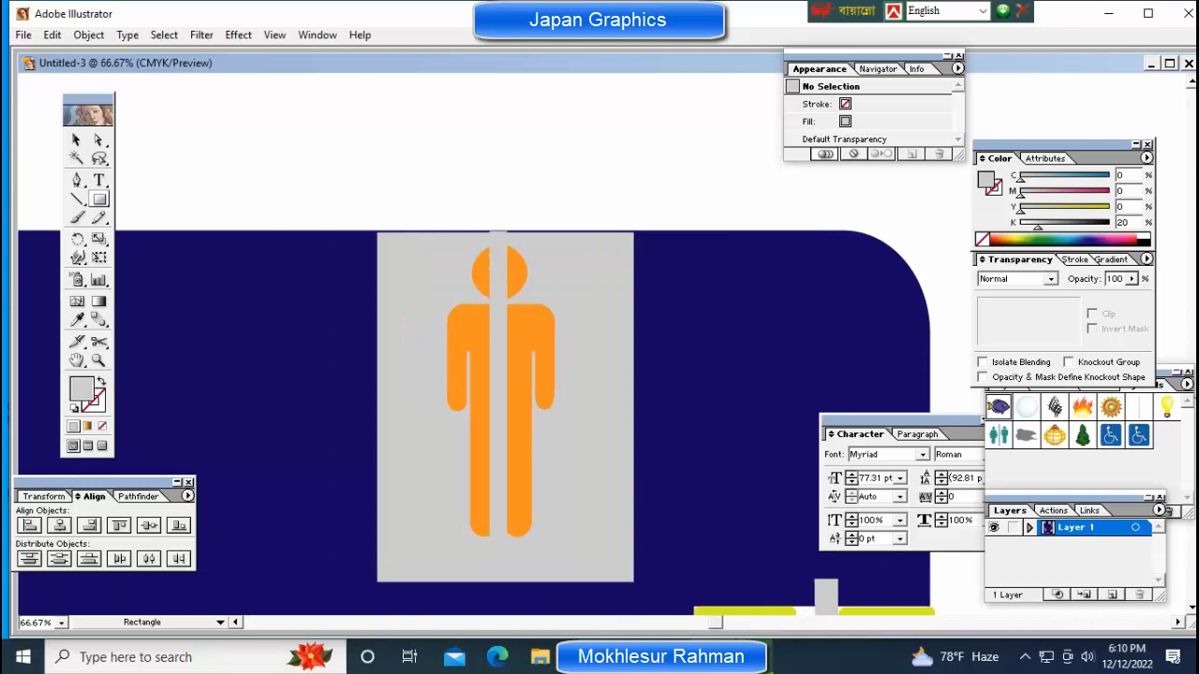
left_click_drag(378, 386, 396, 416)
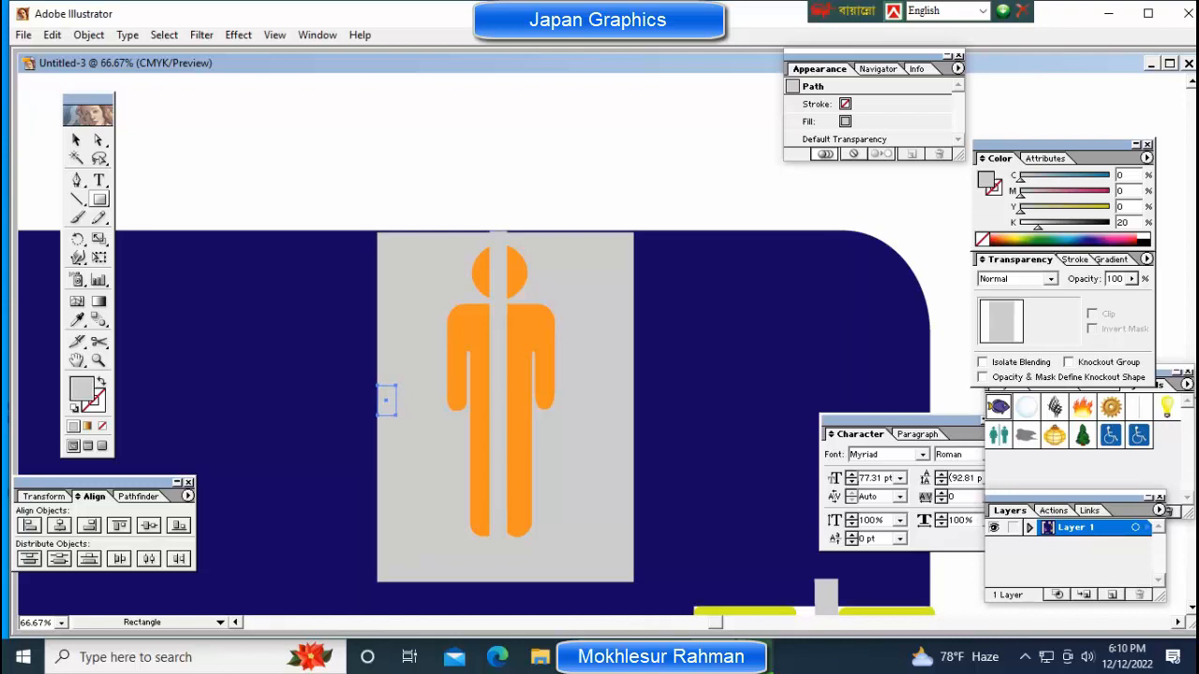
left_click(1131, 240)
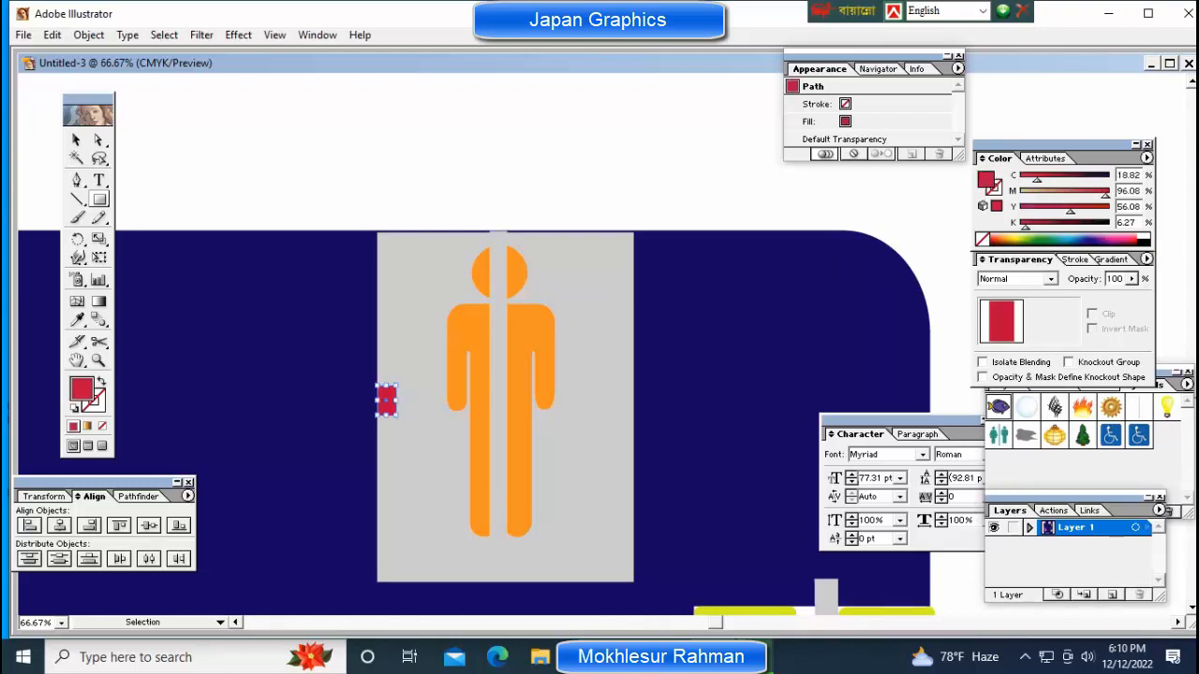
key("ctrl+shift+a")
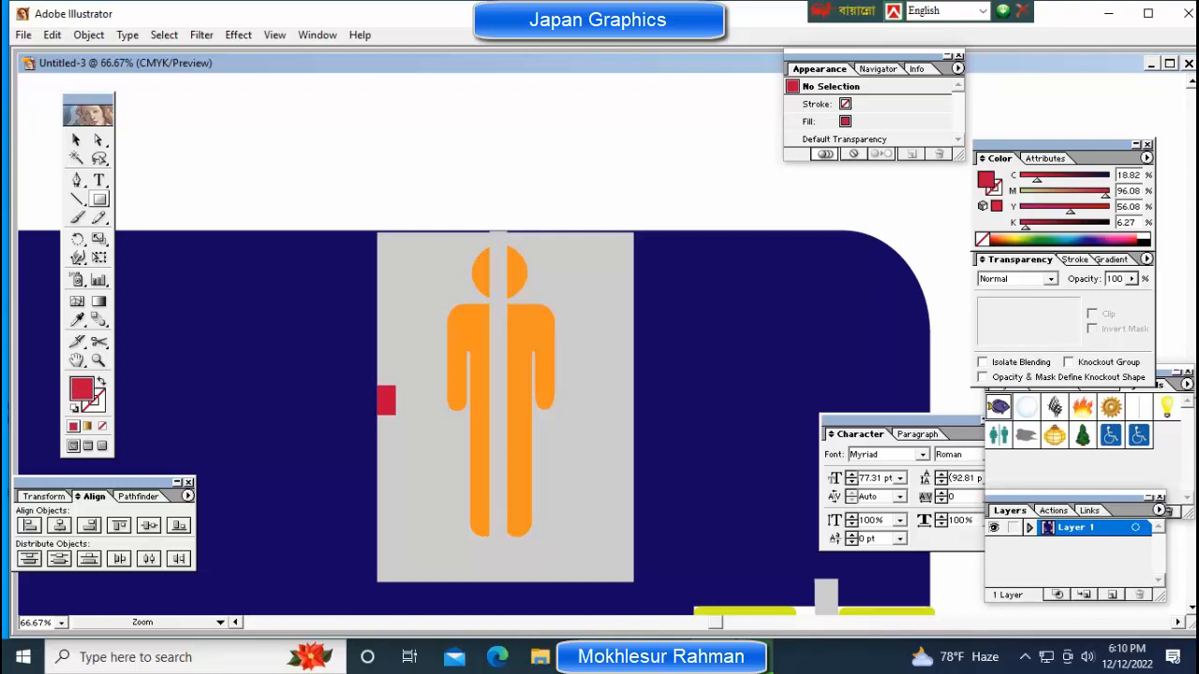
Draw a tiny rectangle projecting from the right edge of the small crimson rectangle, then select the crimson rectangle.
left_click(449, 401, "ctrl")
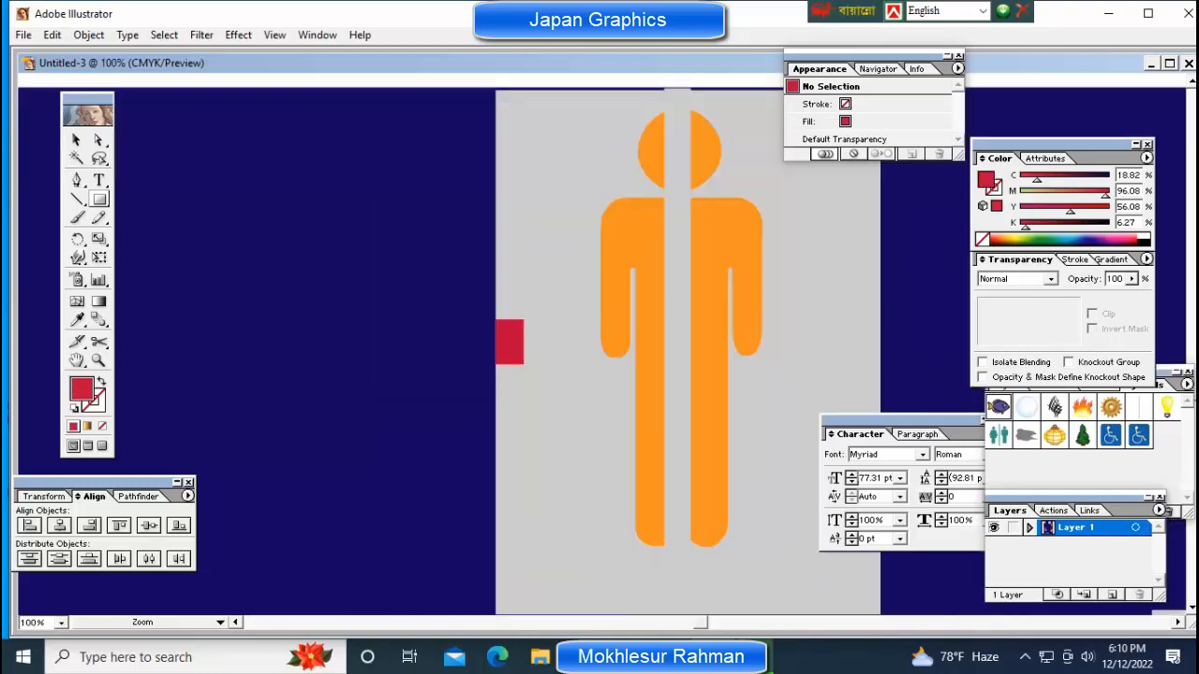
left_click(555, 339, "ctrl")
left_click(582, 339, "ctrl")
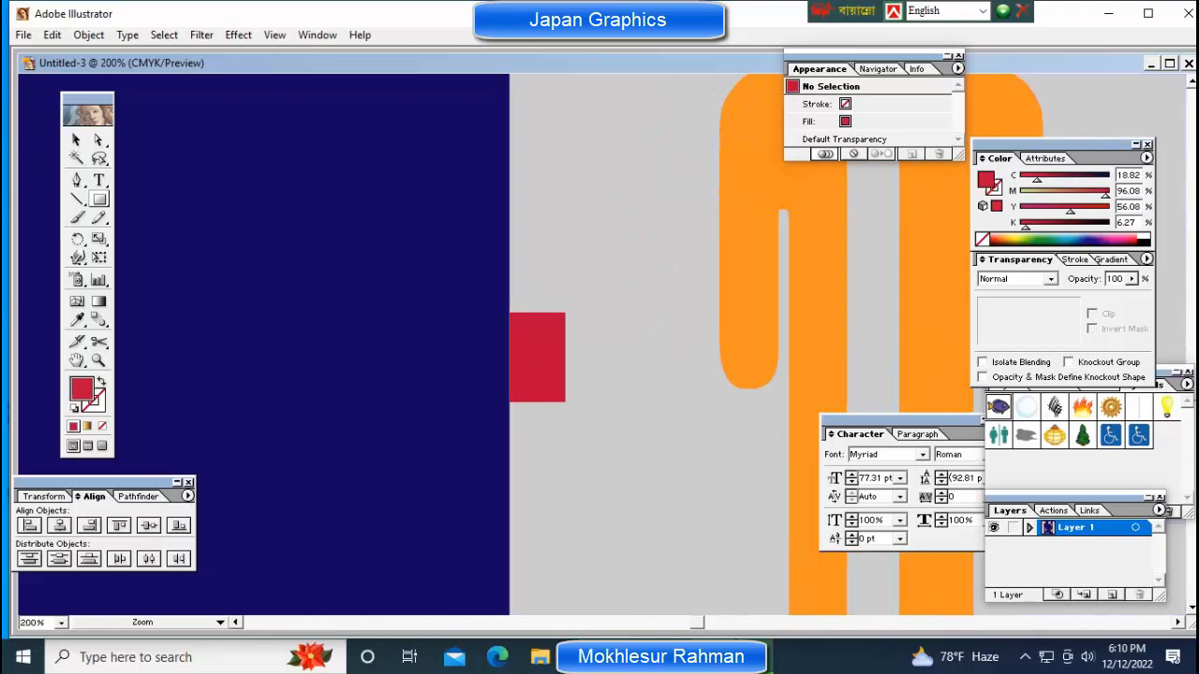
left_click(565, 369, "ctrl")
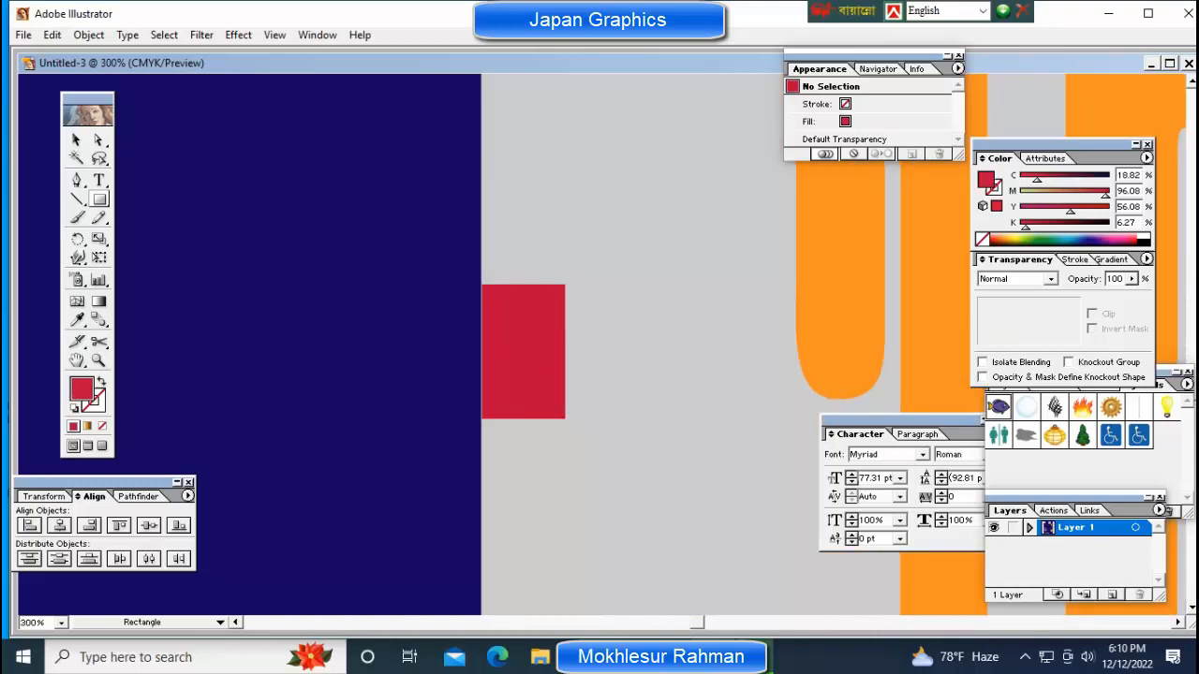
left_click_drag(564, 331, 574, 357)
left_click(543, 360, "ctrl")
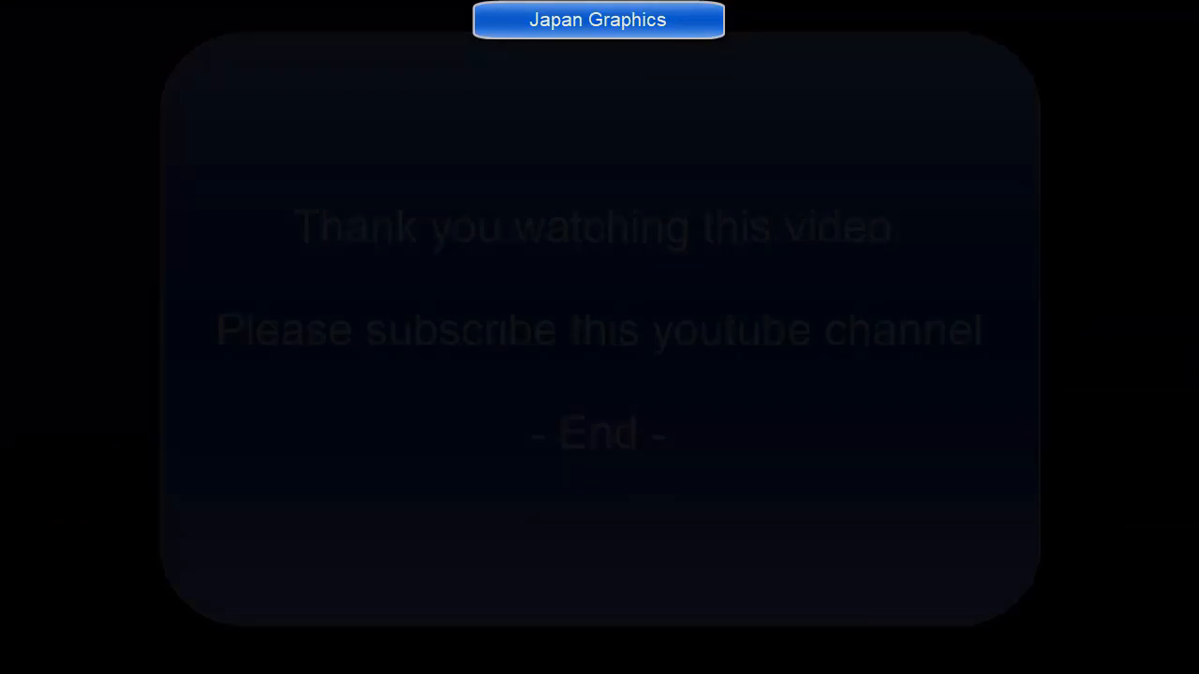